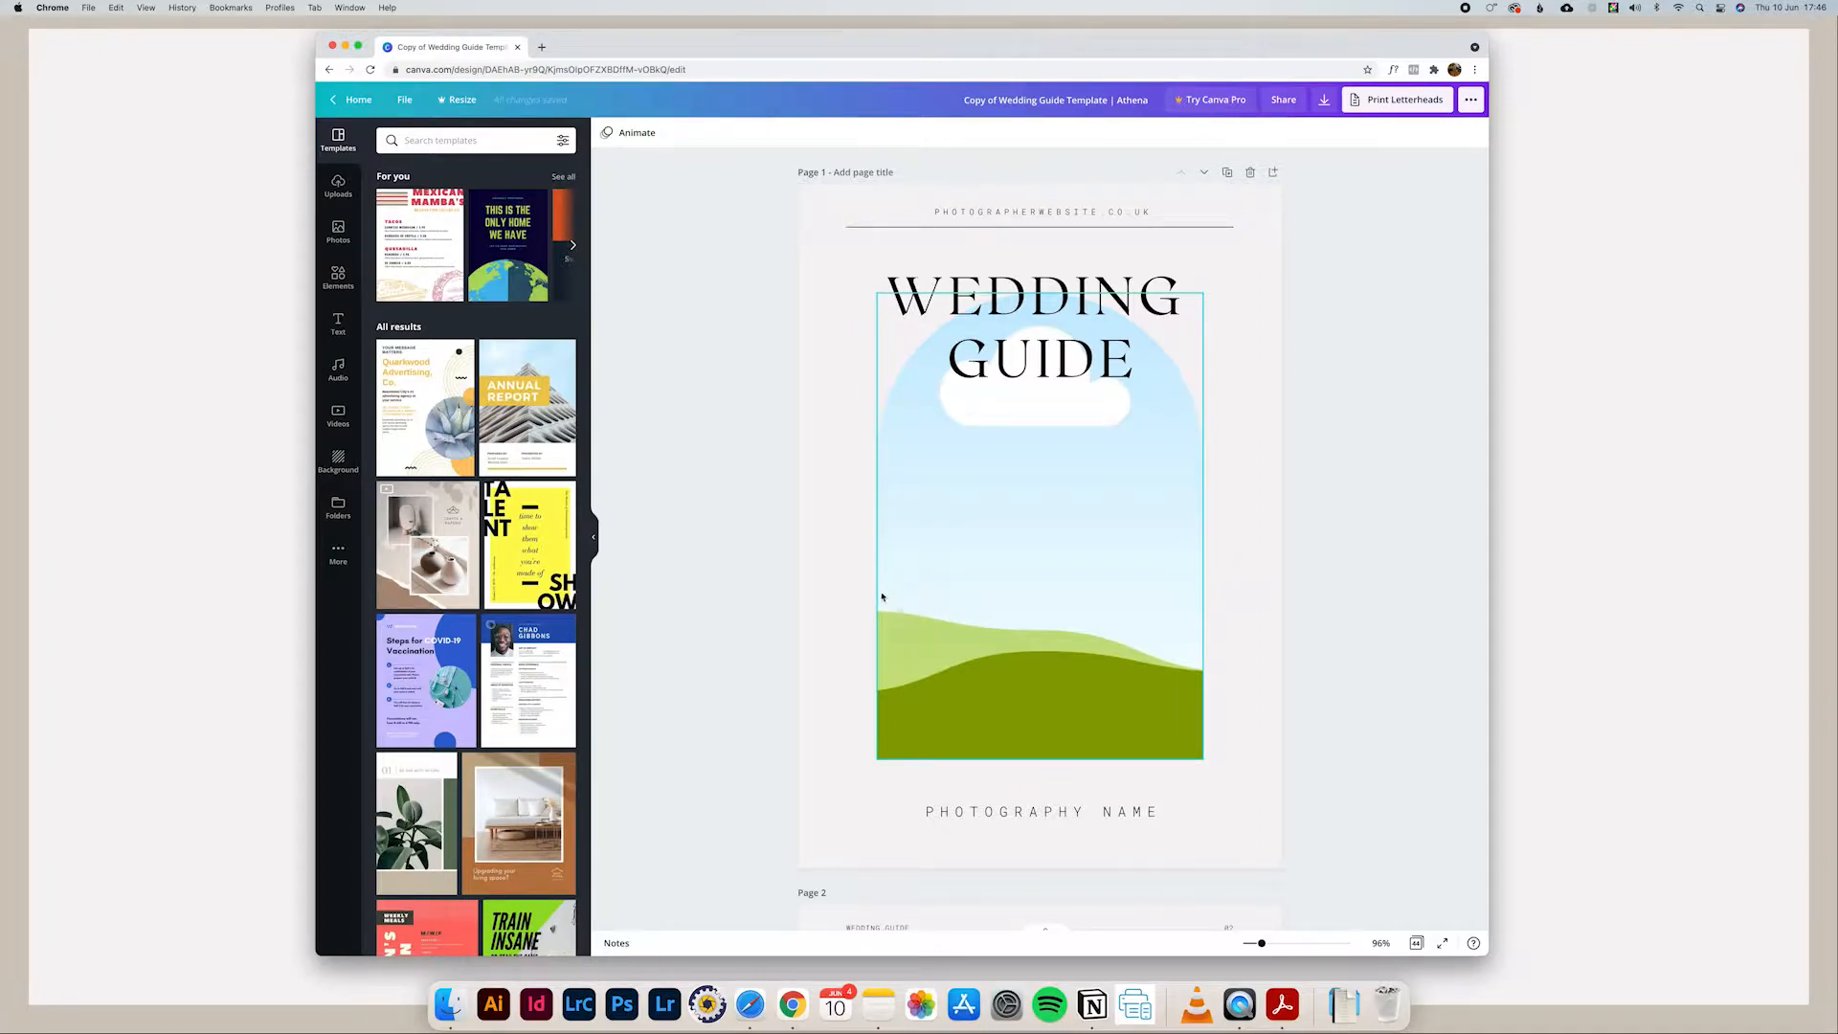
Step: Make a copy of the wedding guide template and rename the copy "Wedding Guide 2021"
click(398, 99)
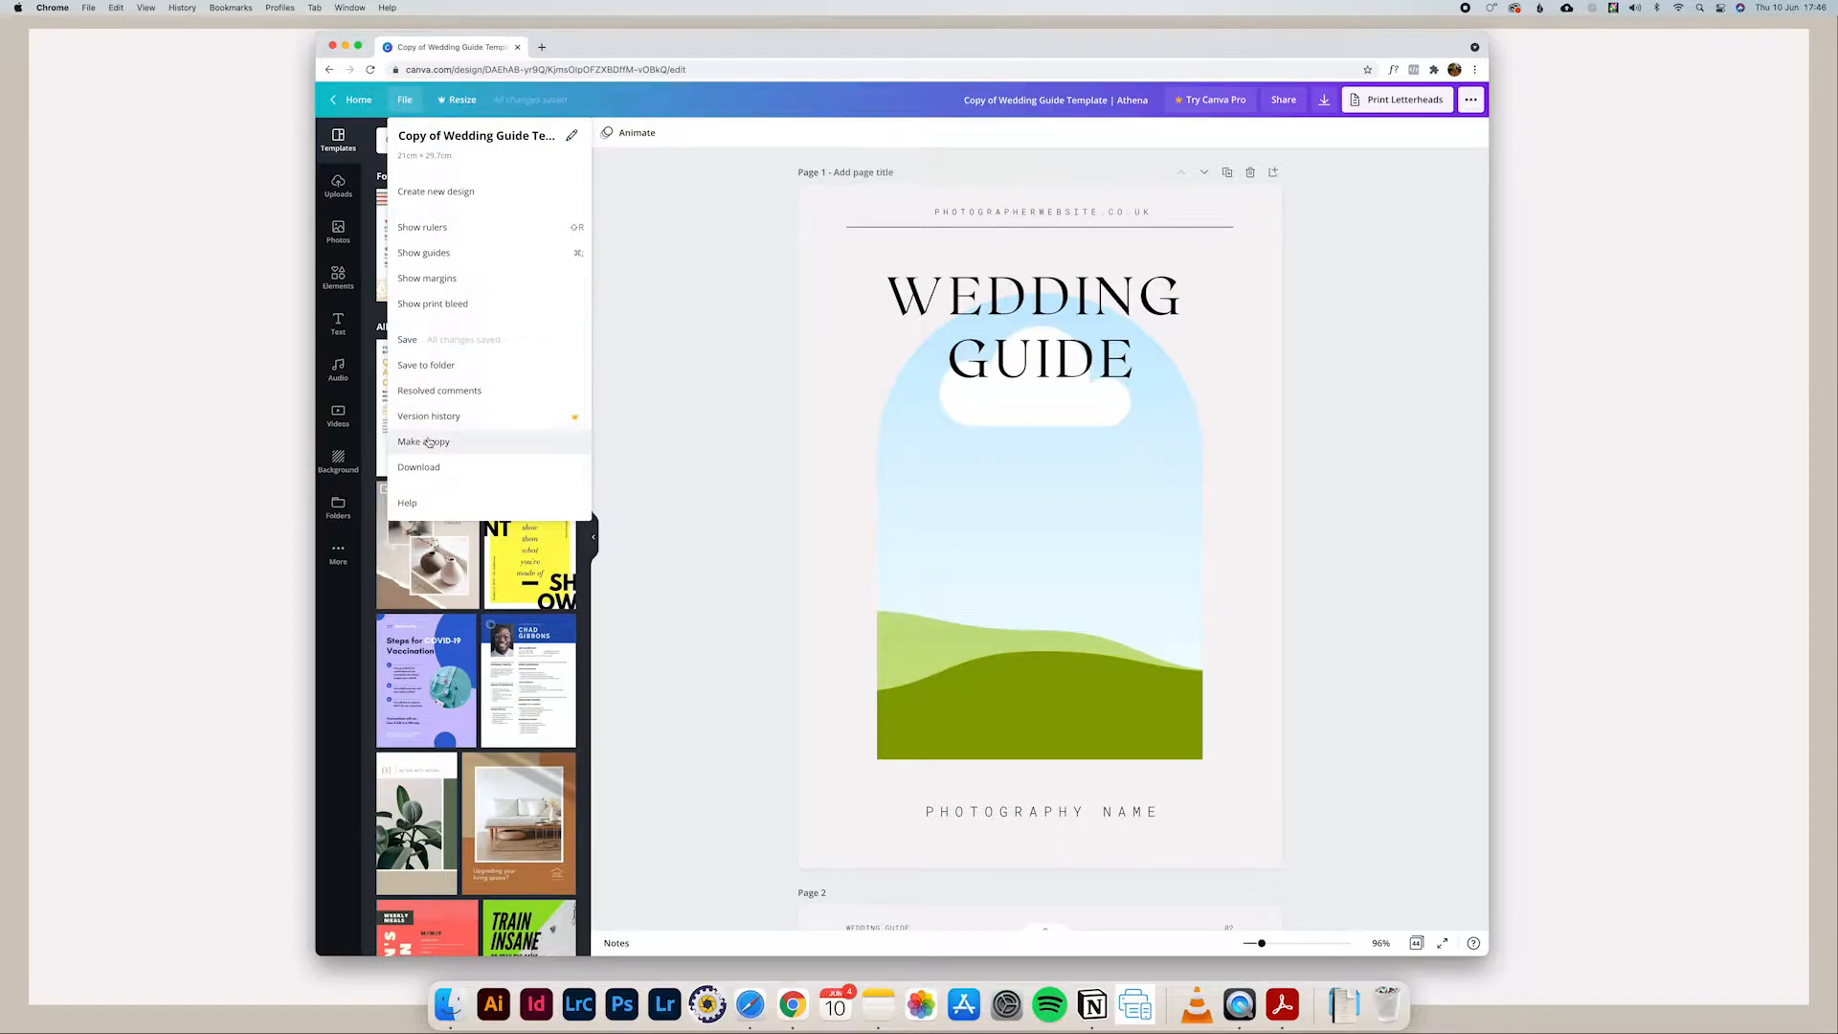
click(428, 441)
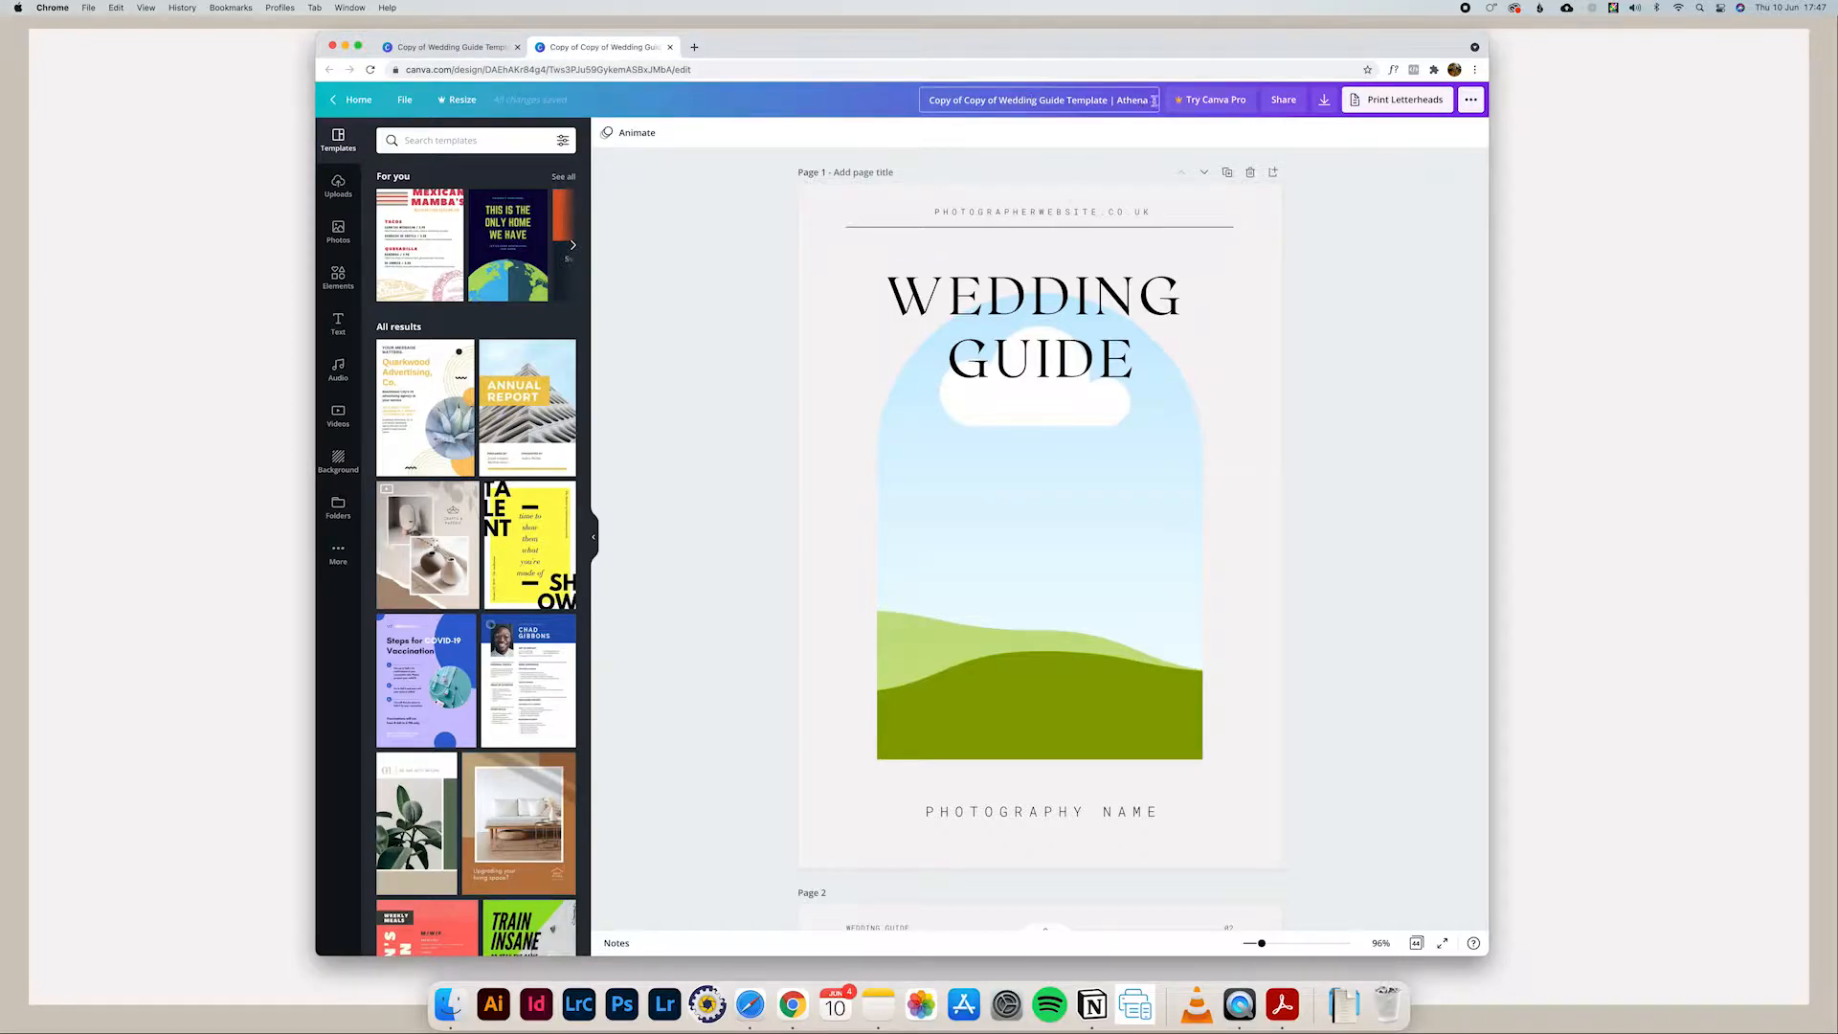
drag(1151, 101, 854, 101)
text(Wedding)
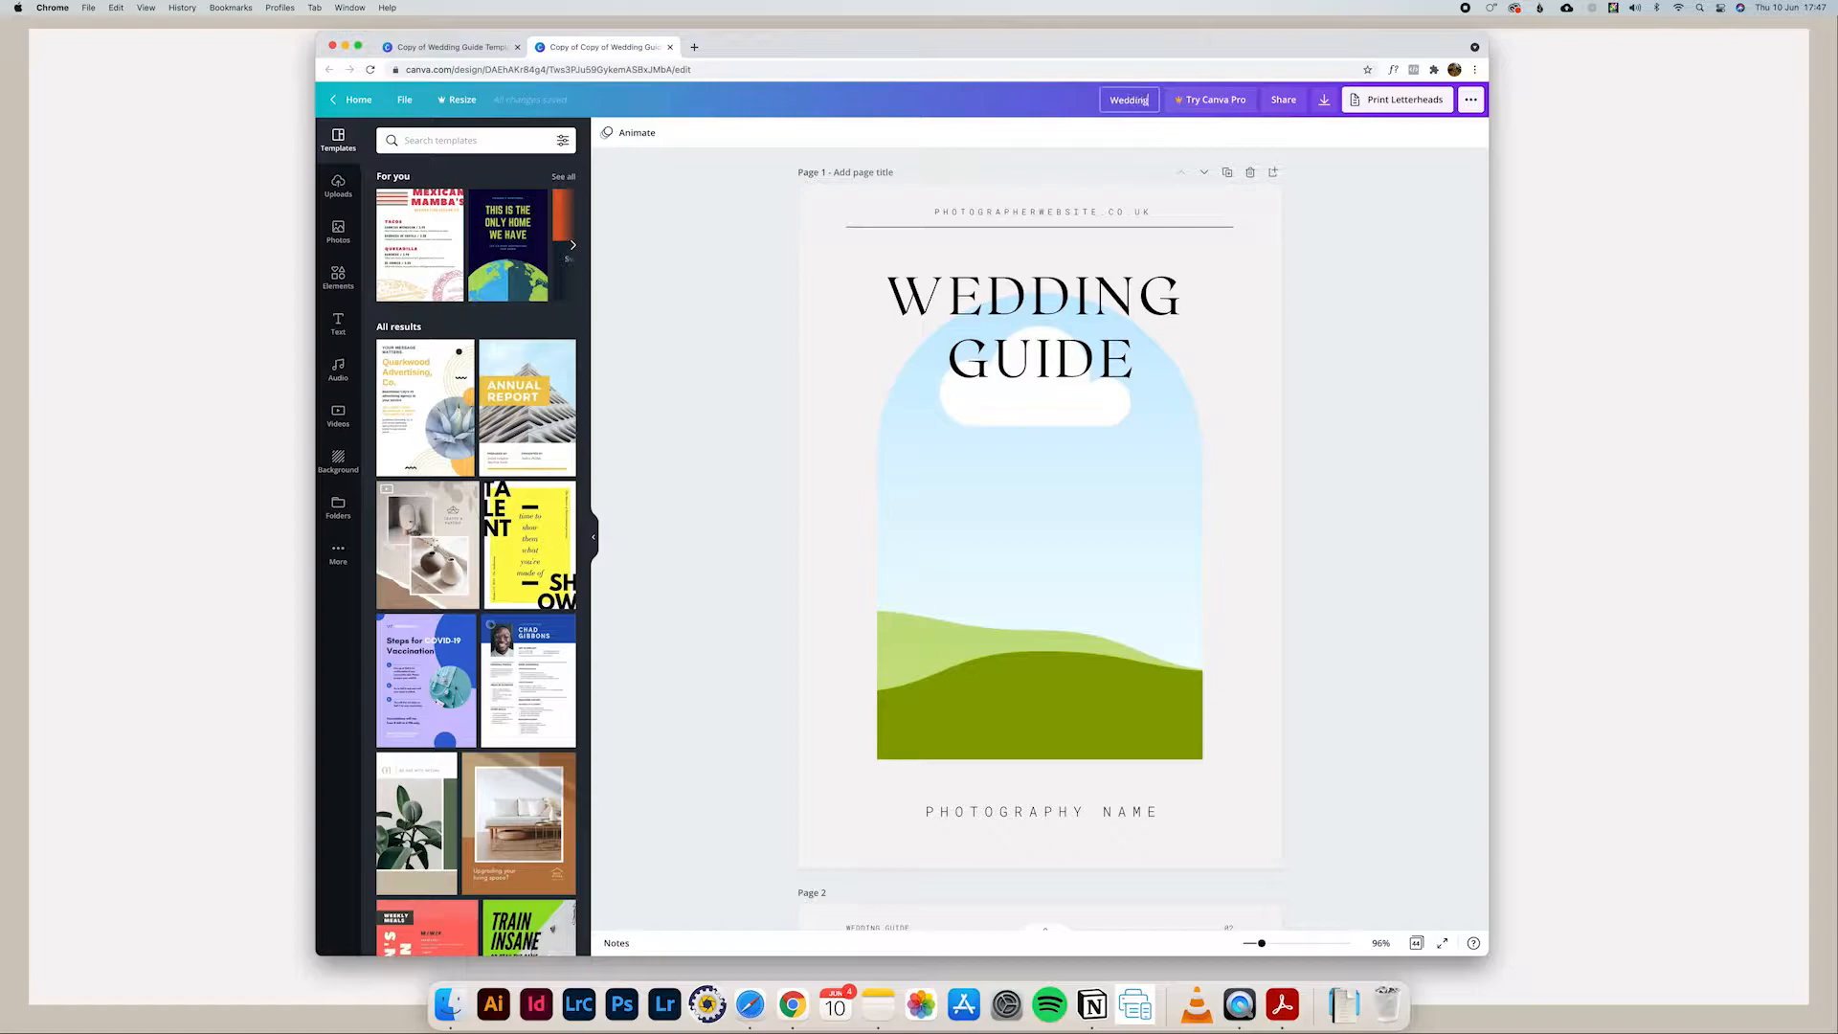
text( Guide 2021)
click(1229, 289)
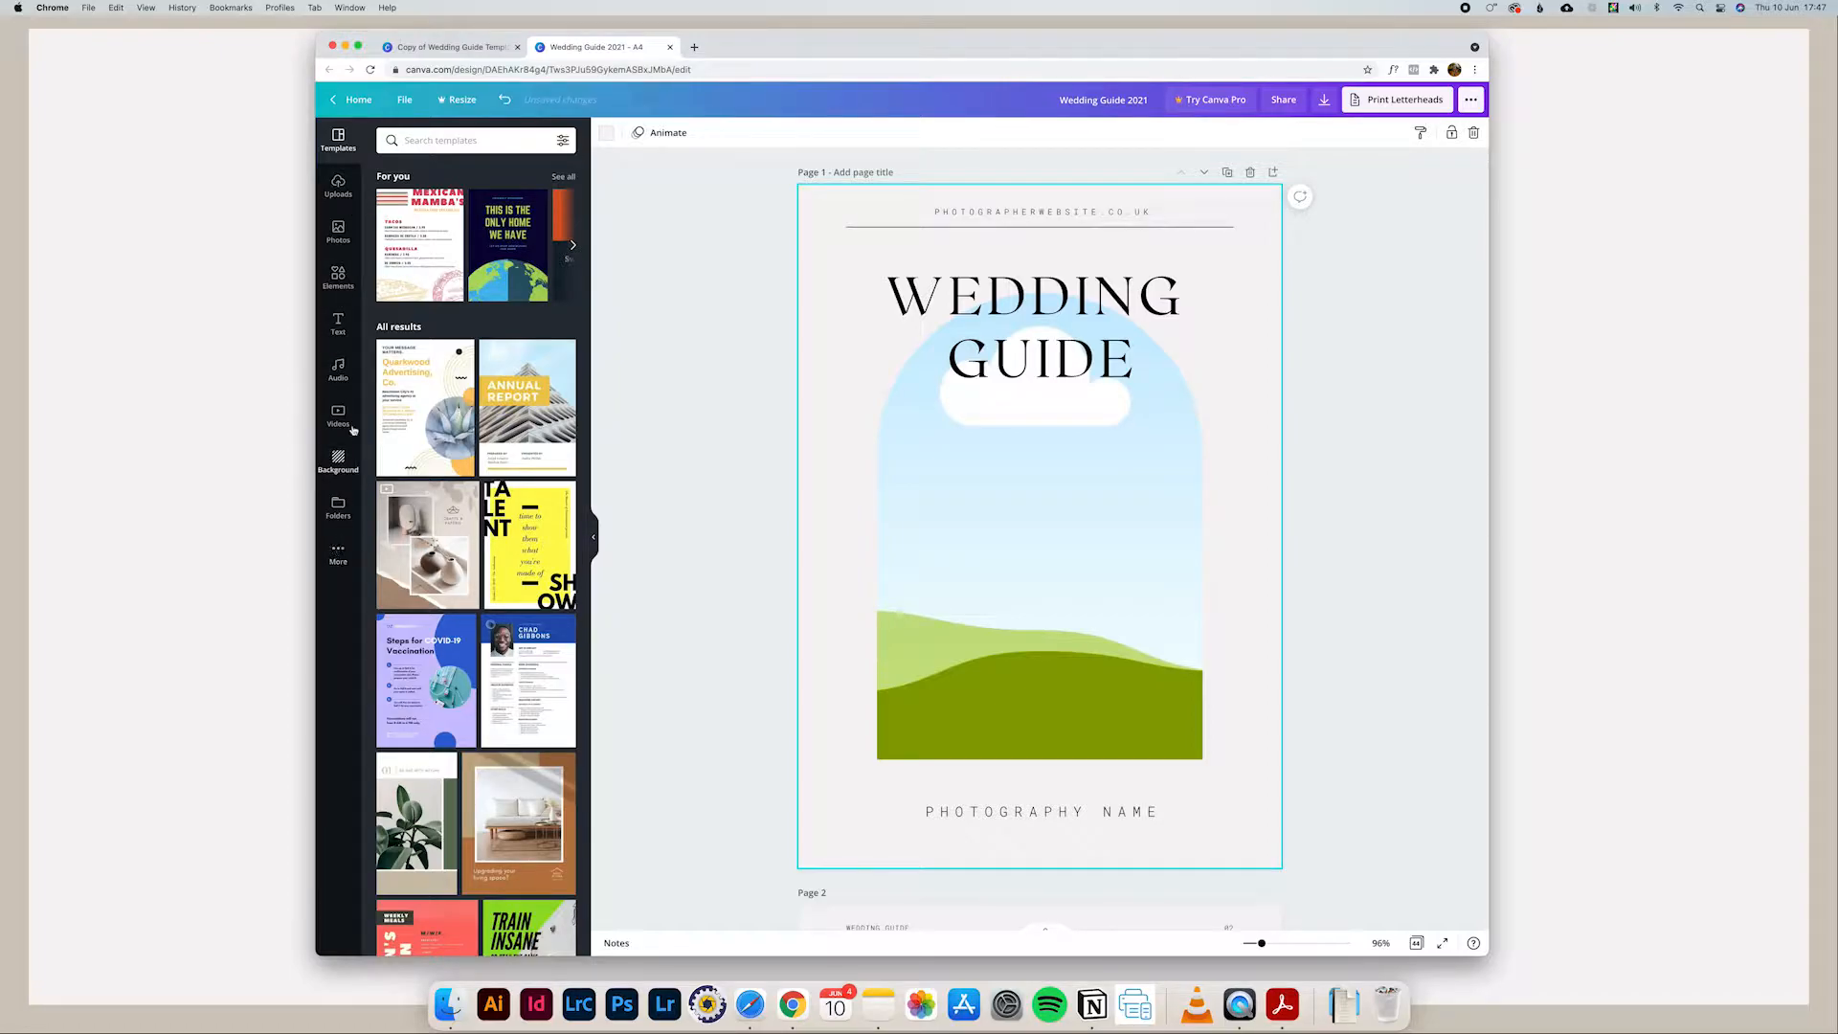
Step: Look through the text, background and elements libraries, and return to the uploaded images
click(331, 205)
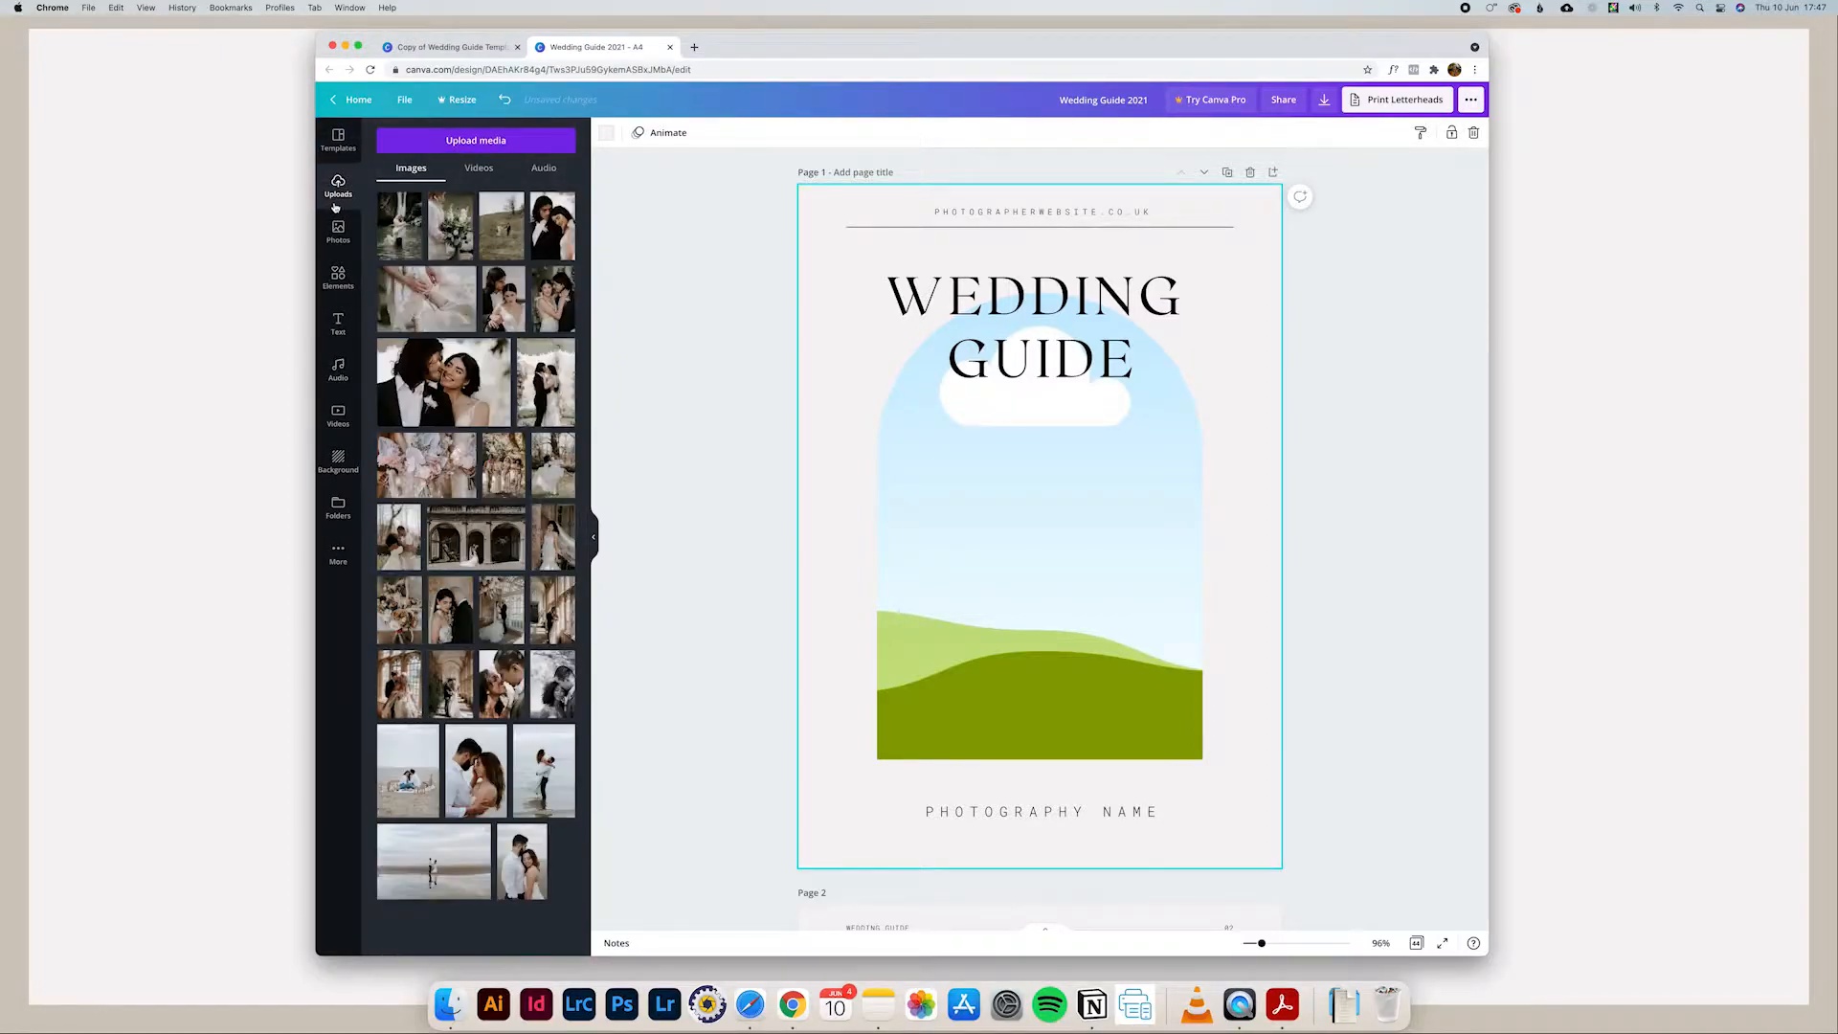
click(339, 324)
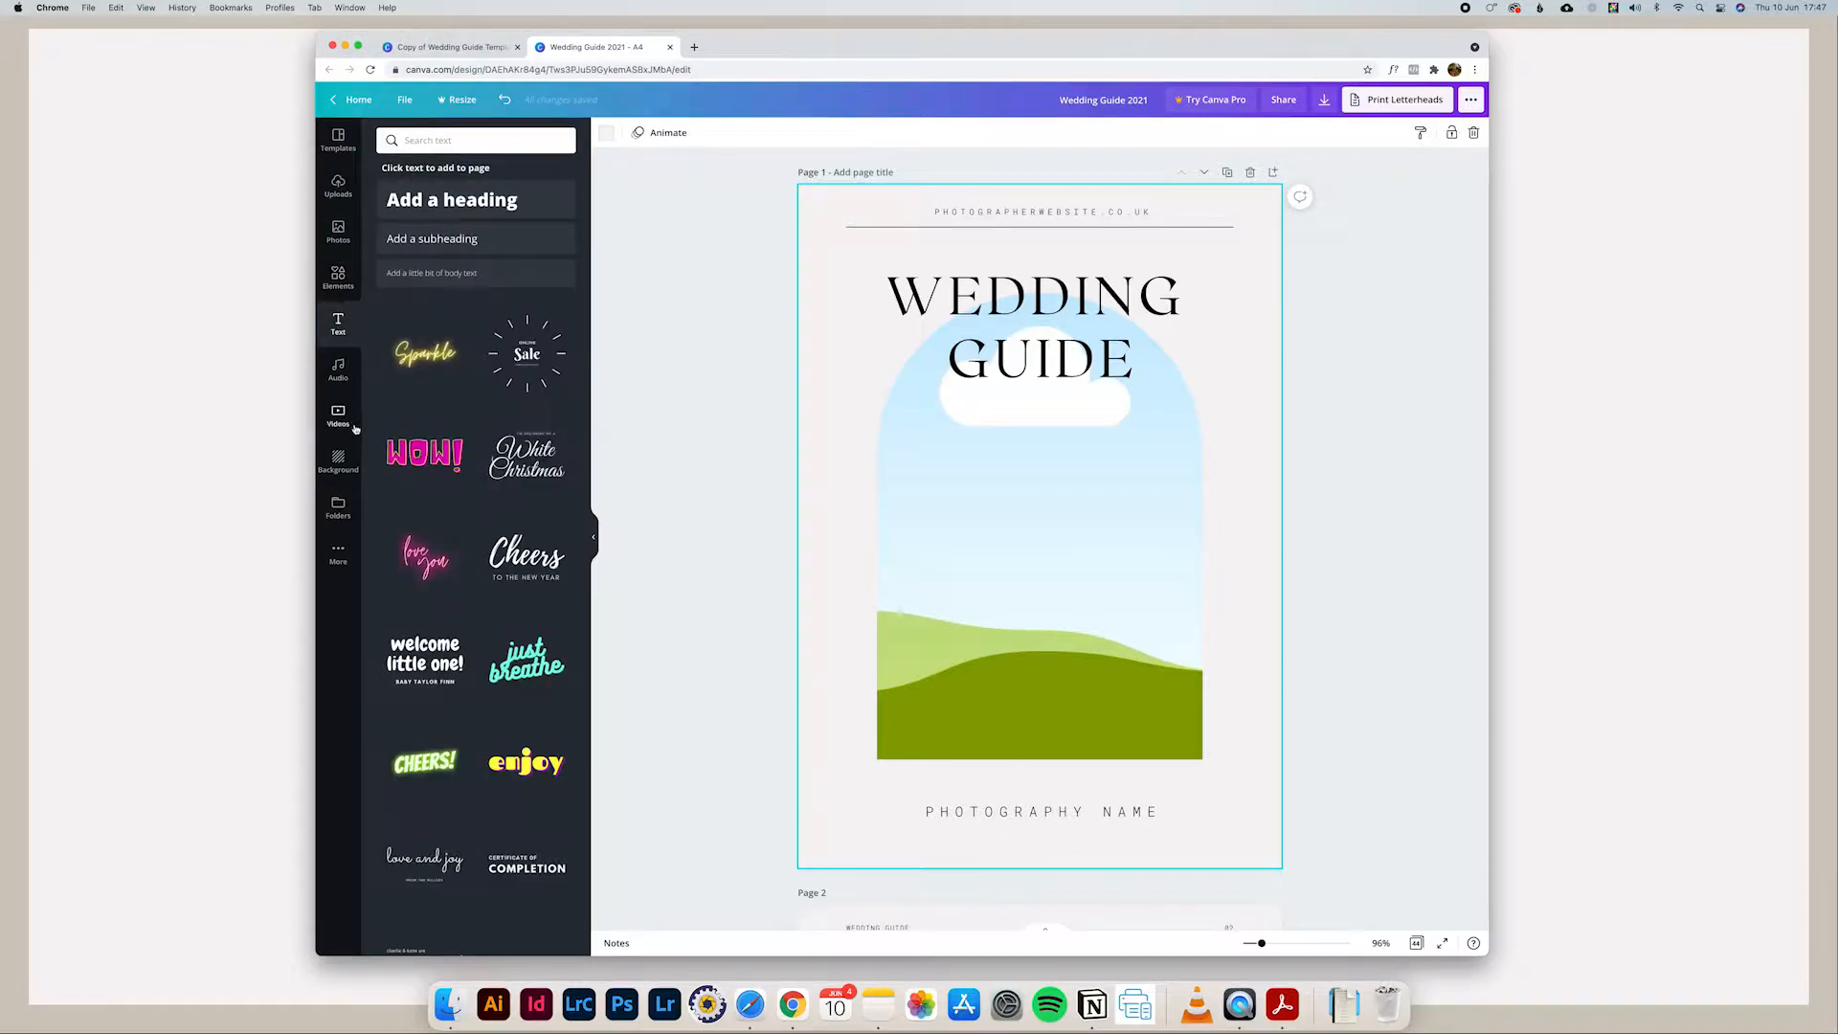
click(342, 463)
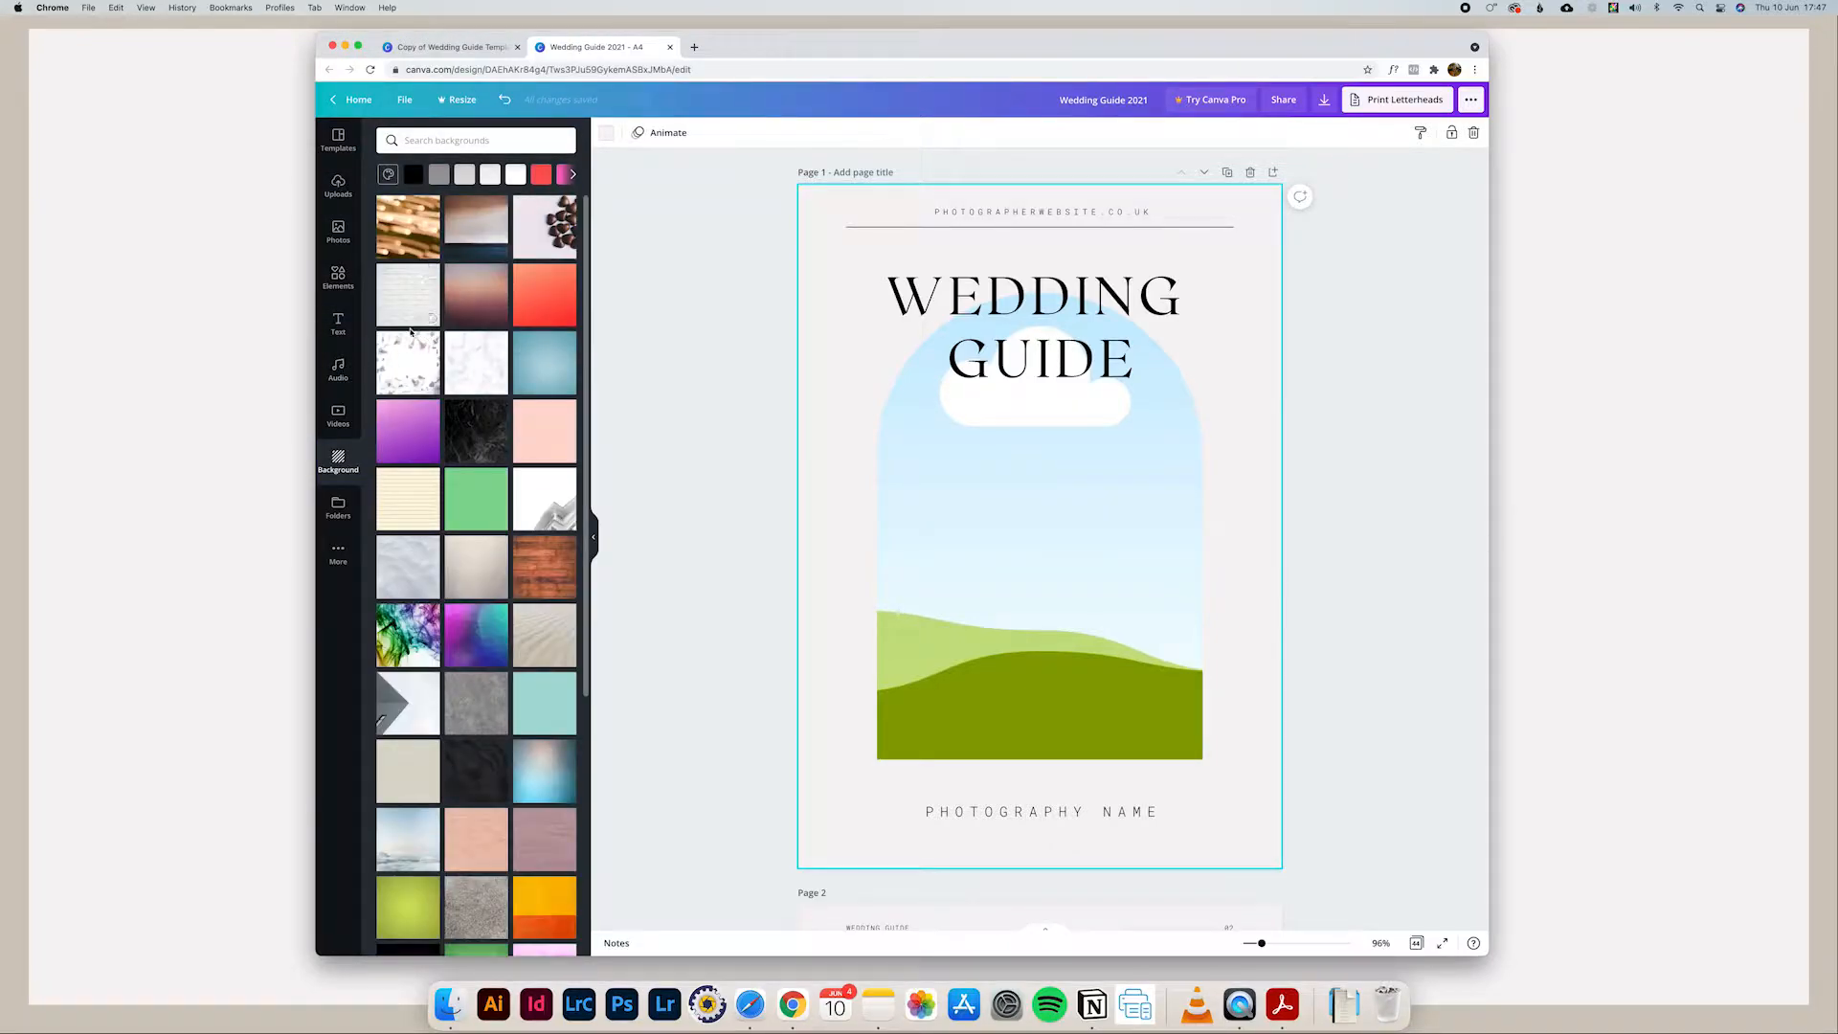
click(338, 277)
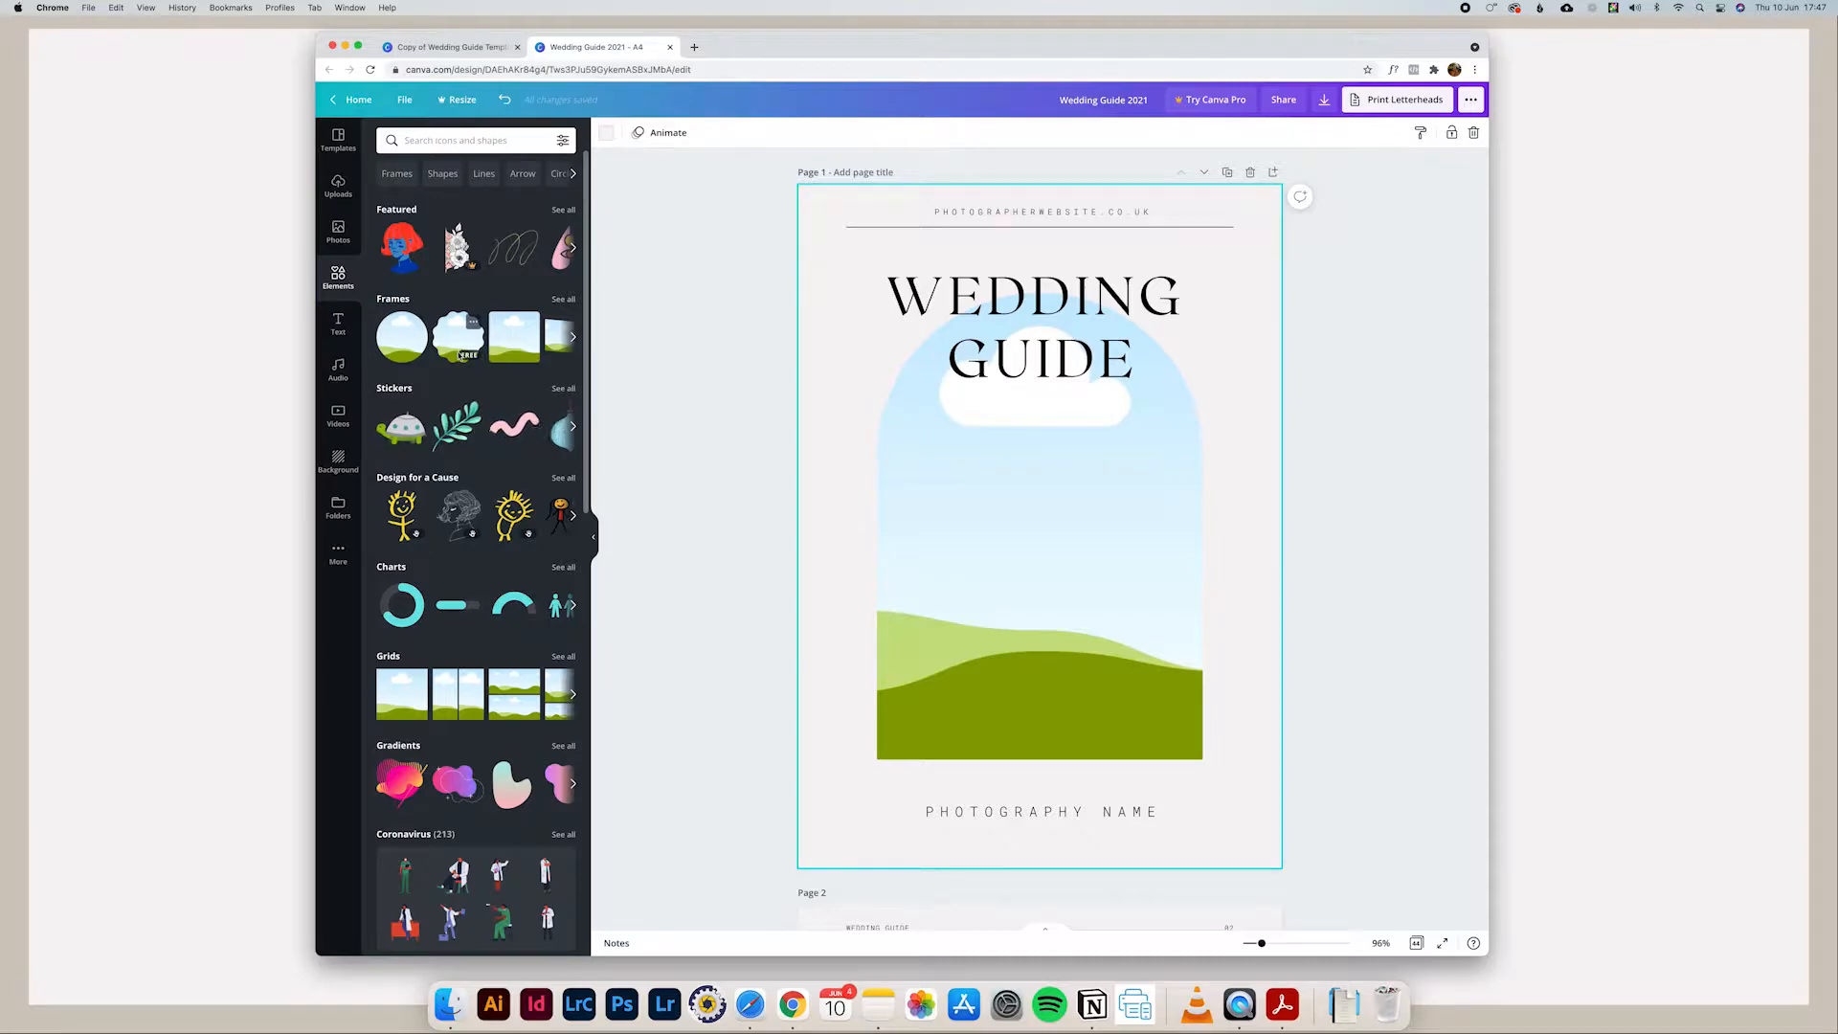
click(338, 185)
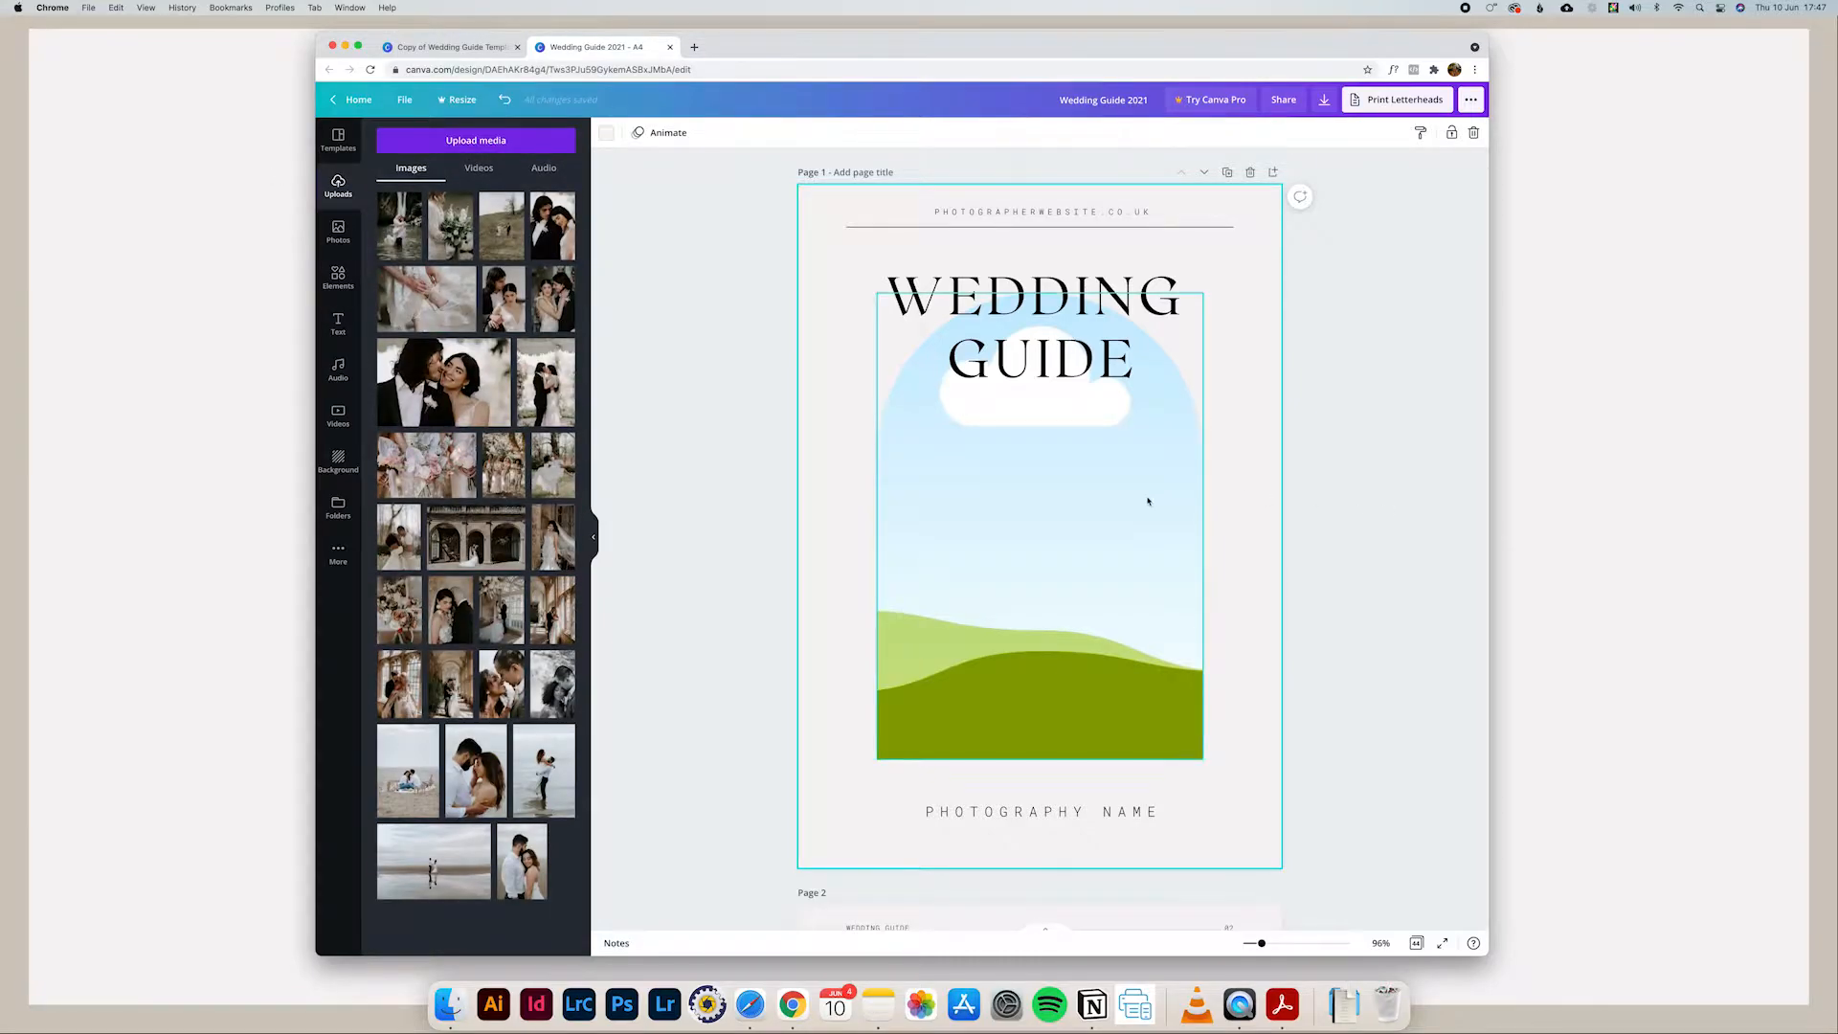
scroll(1148, 501, down, 1)
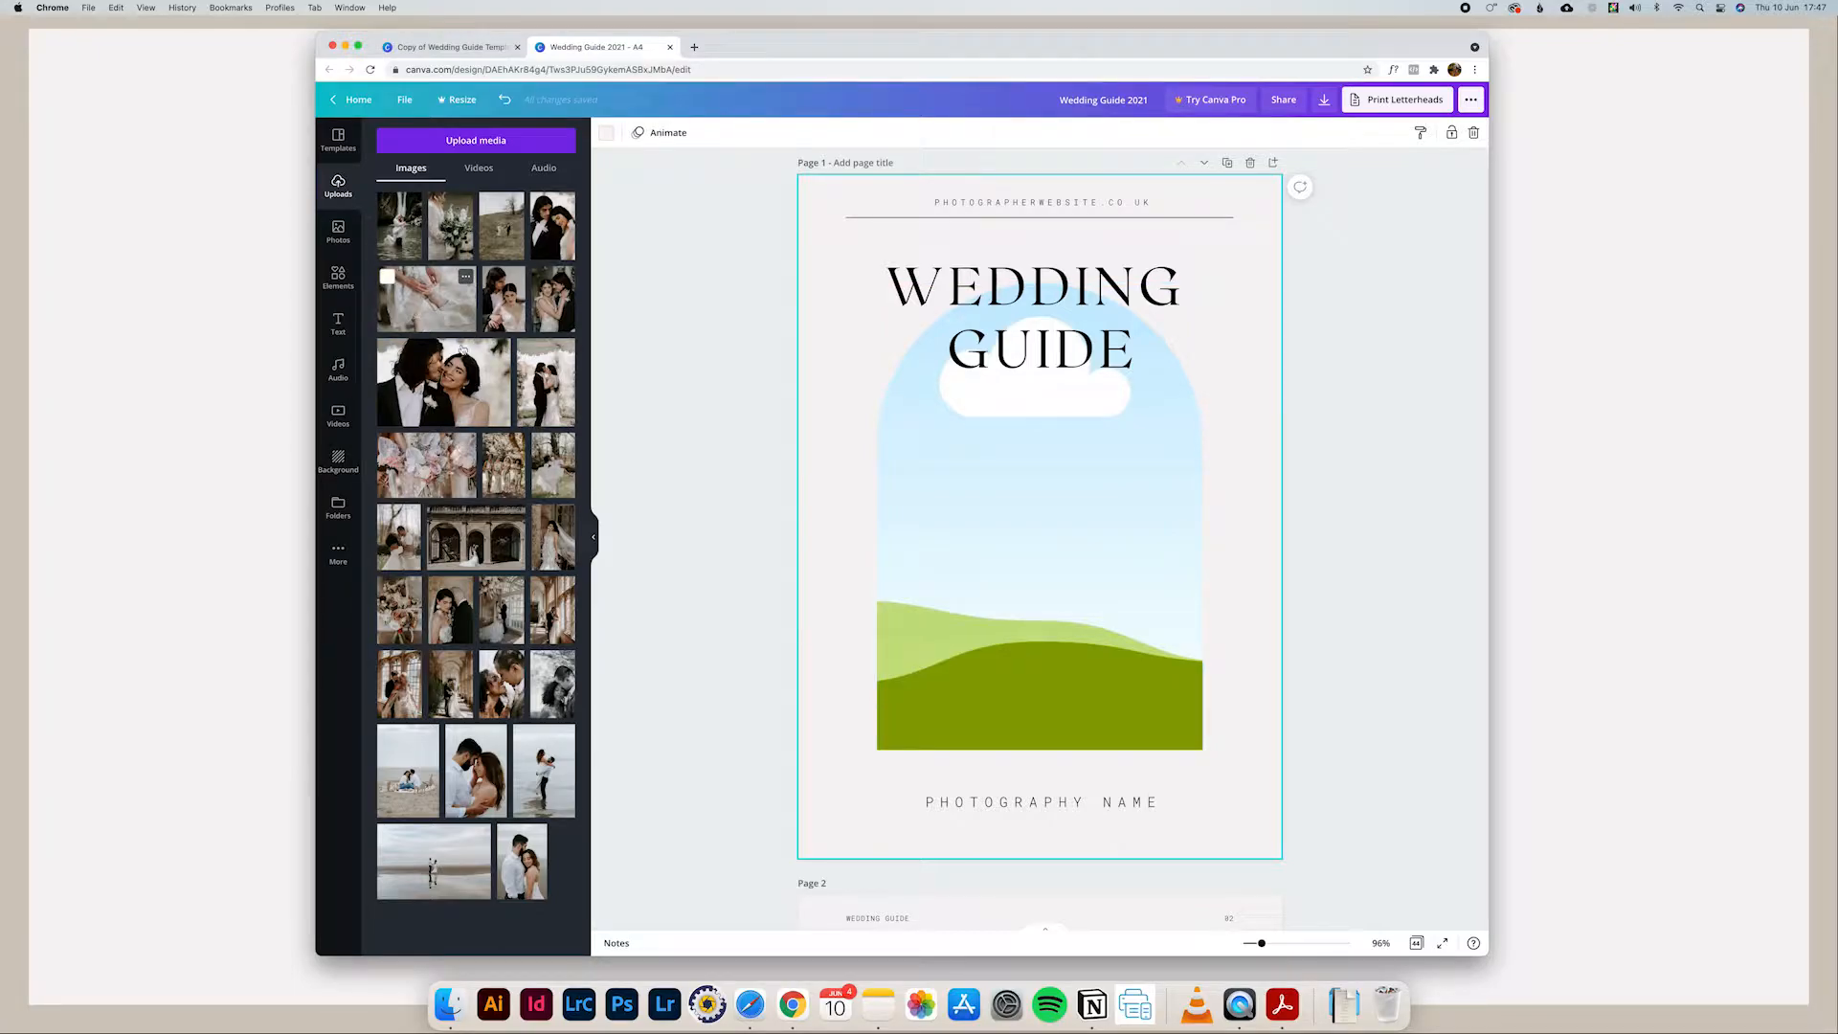
Step: Switch to Finder and upload a selection of couple photos, including numbers 117, 110, 74 and 63, from the EDITS folder to the image uploads
click(450, 1003)
drag(472, 204, 1247, 212)
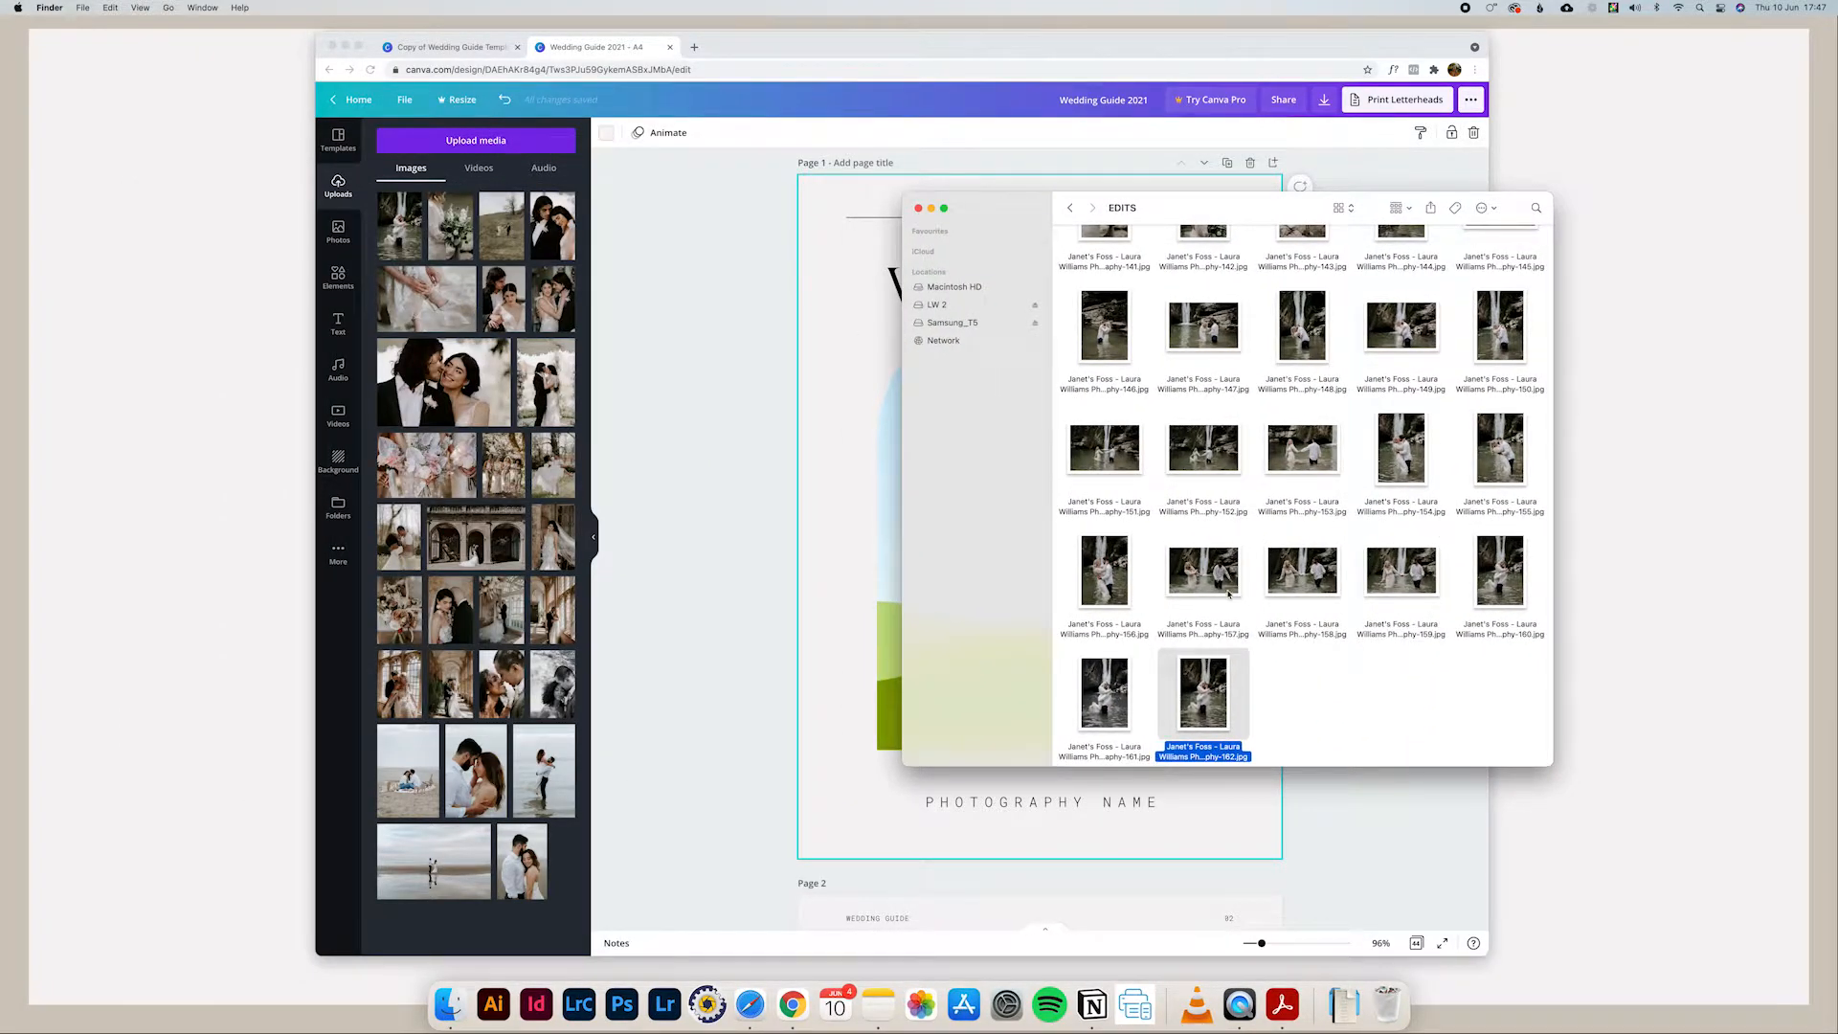
scroll(1228, 596, up, 3)
click(1208, 457)
scroll(1213, 461, up, 3)
scroll(1212, 461, up, 4)
click(1209, 469)
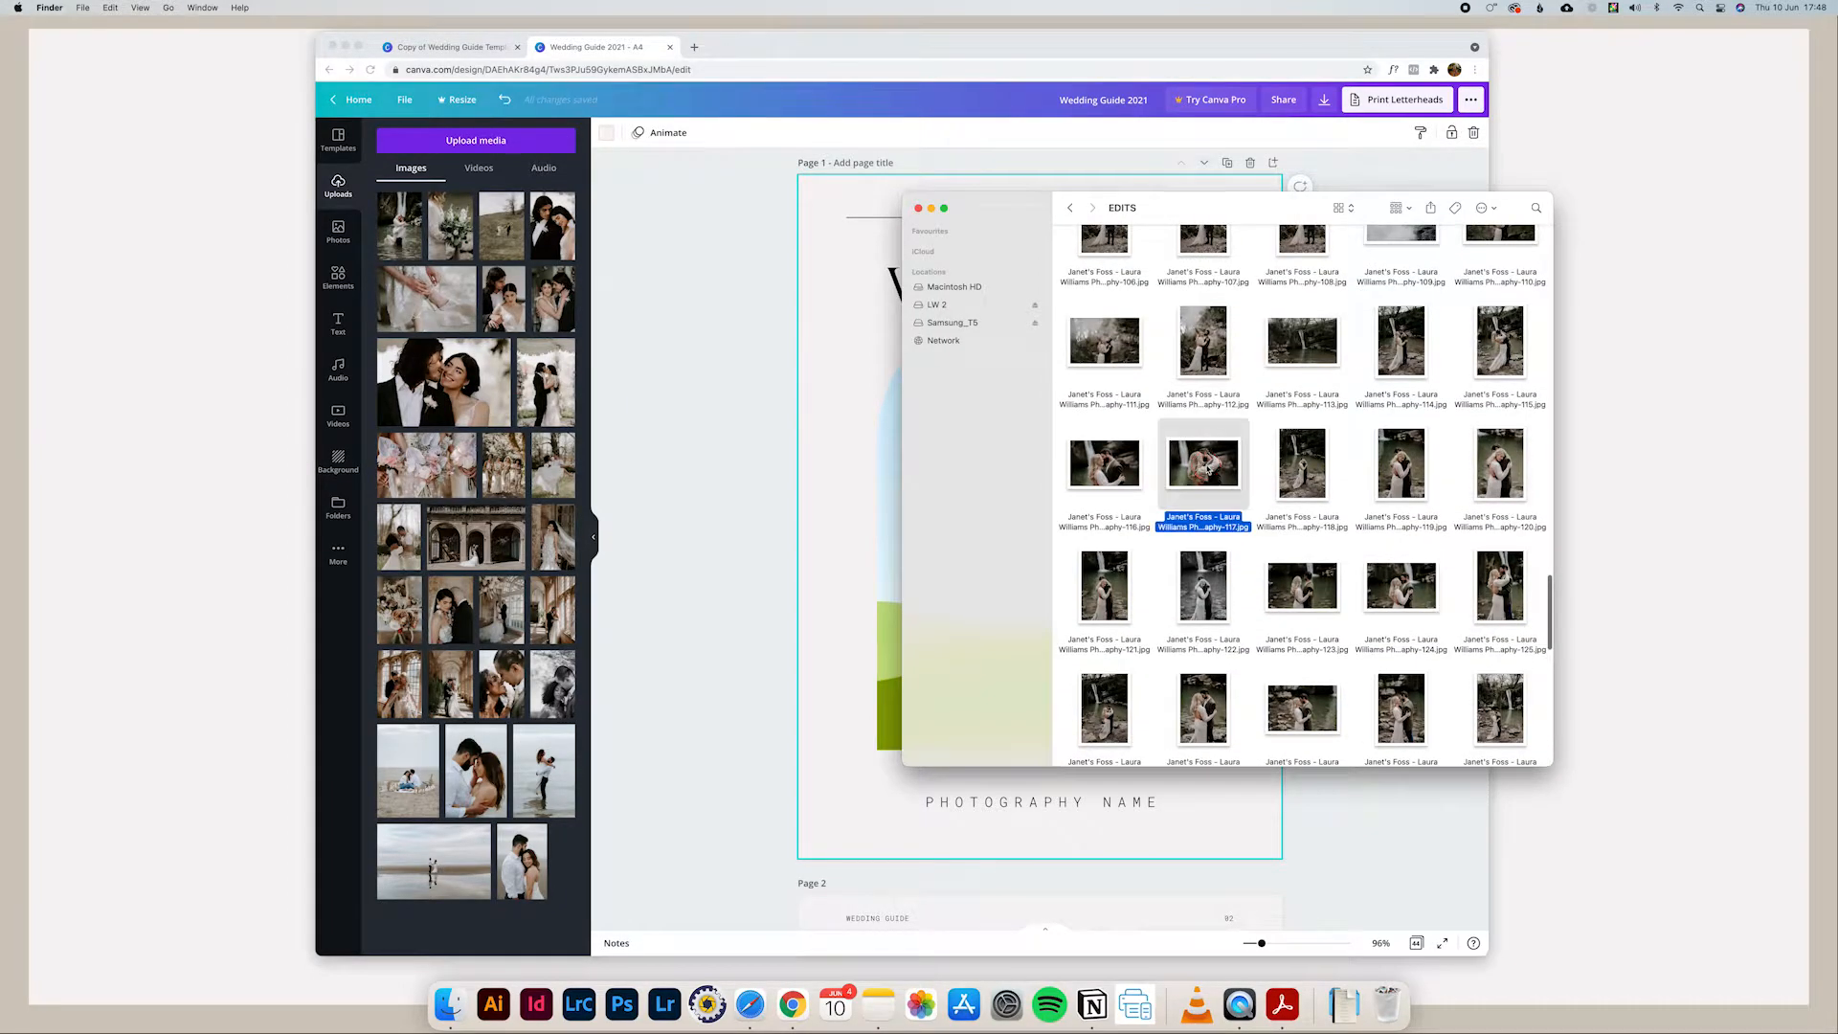
scroll(1208, 469, up, 3)
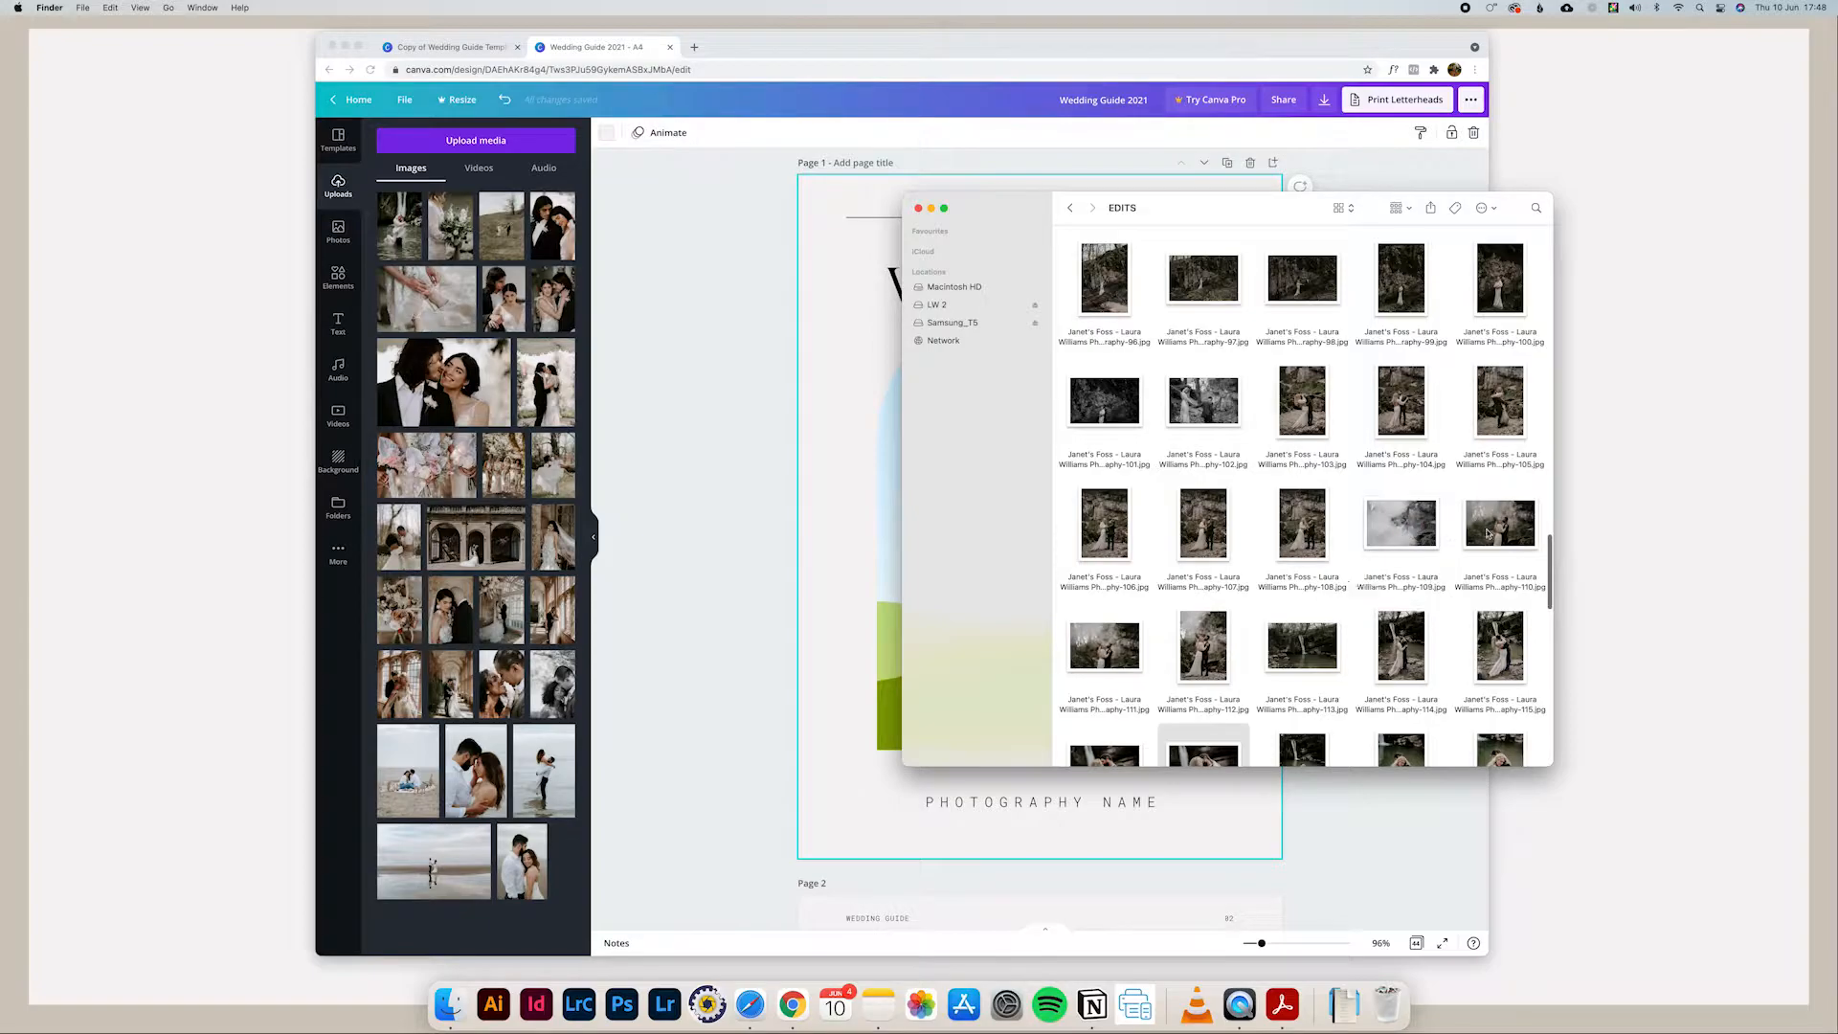
click(1500, 525)
scroll(1331, 399, up, 8)
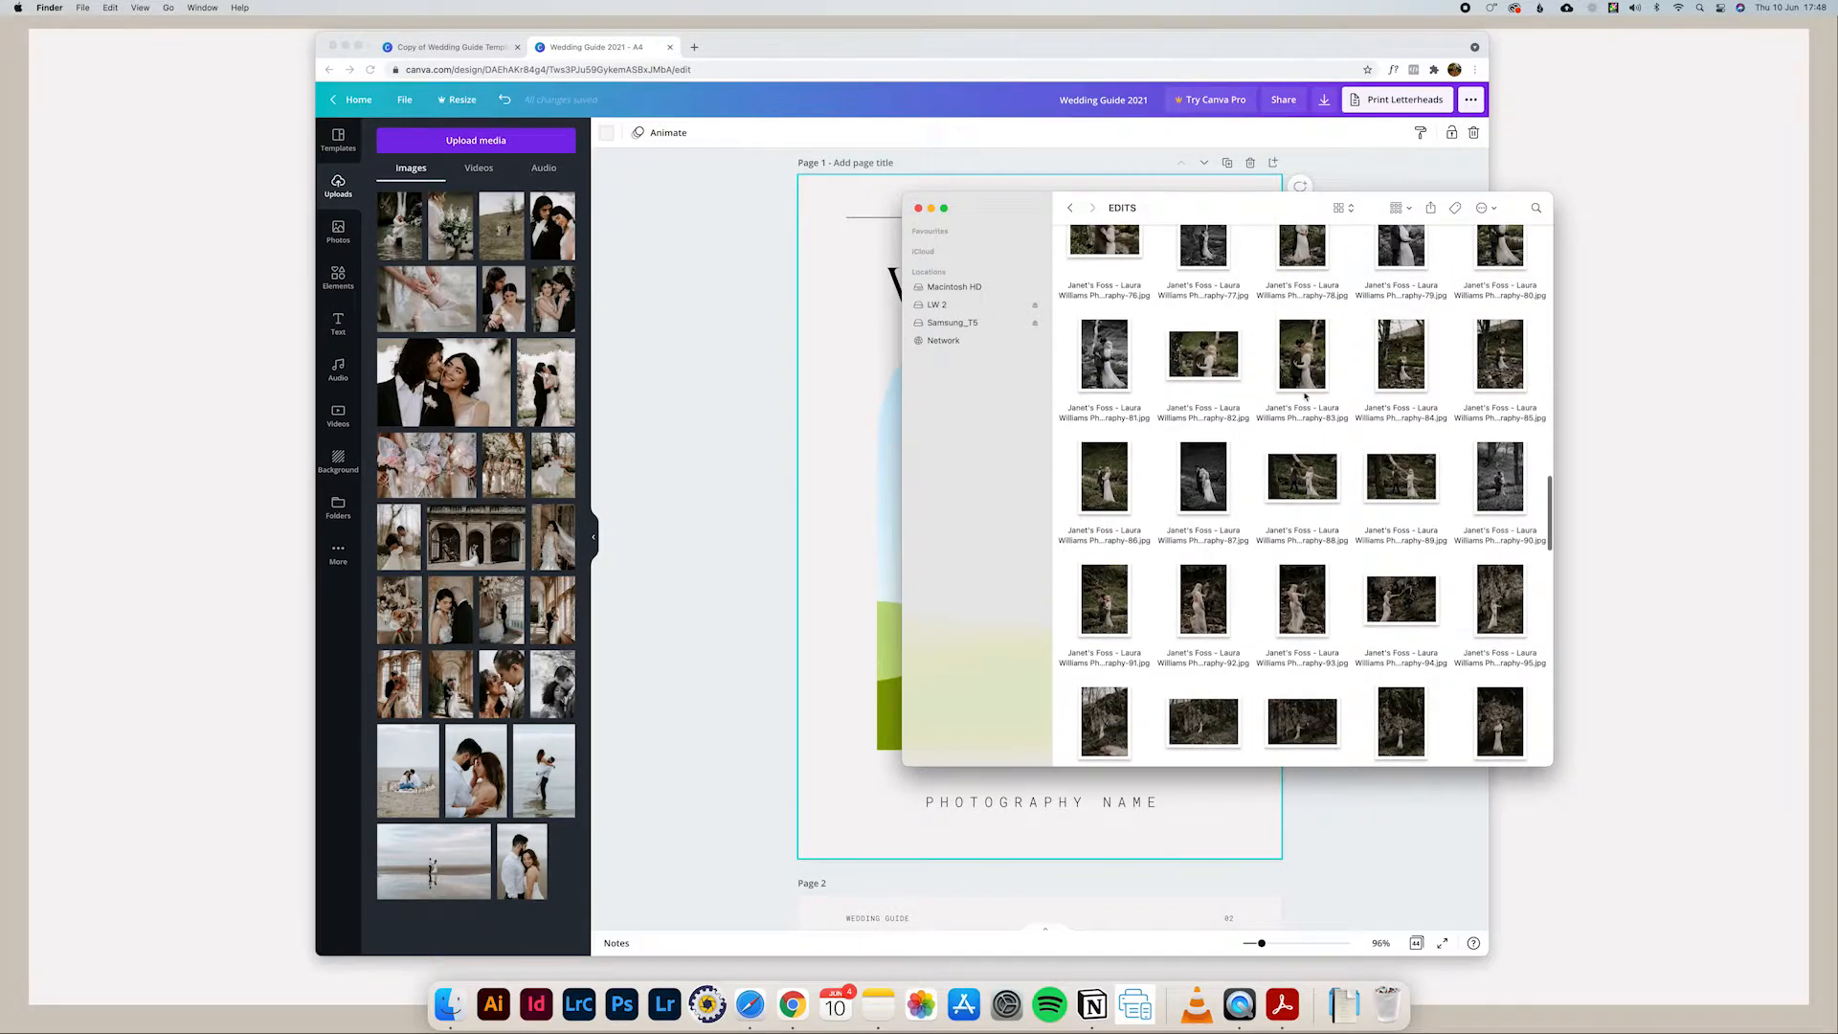
scroll(1370, 479, up, 2)
click(1399, 554)
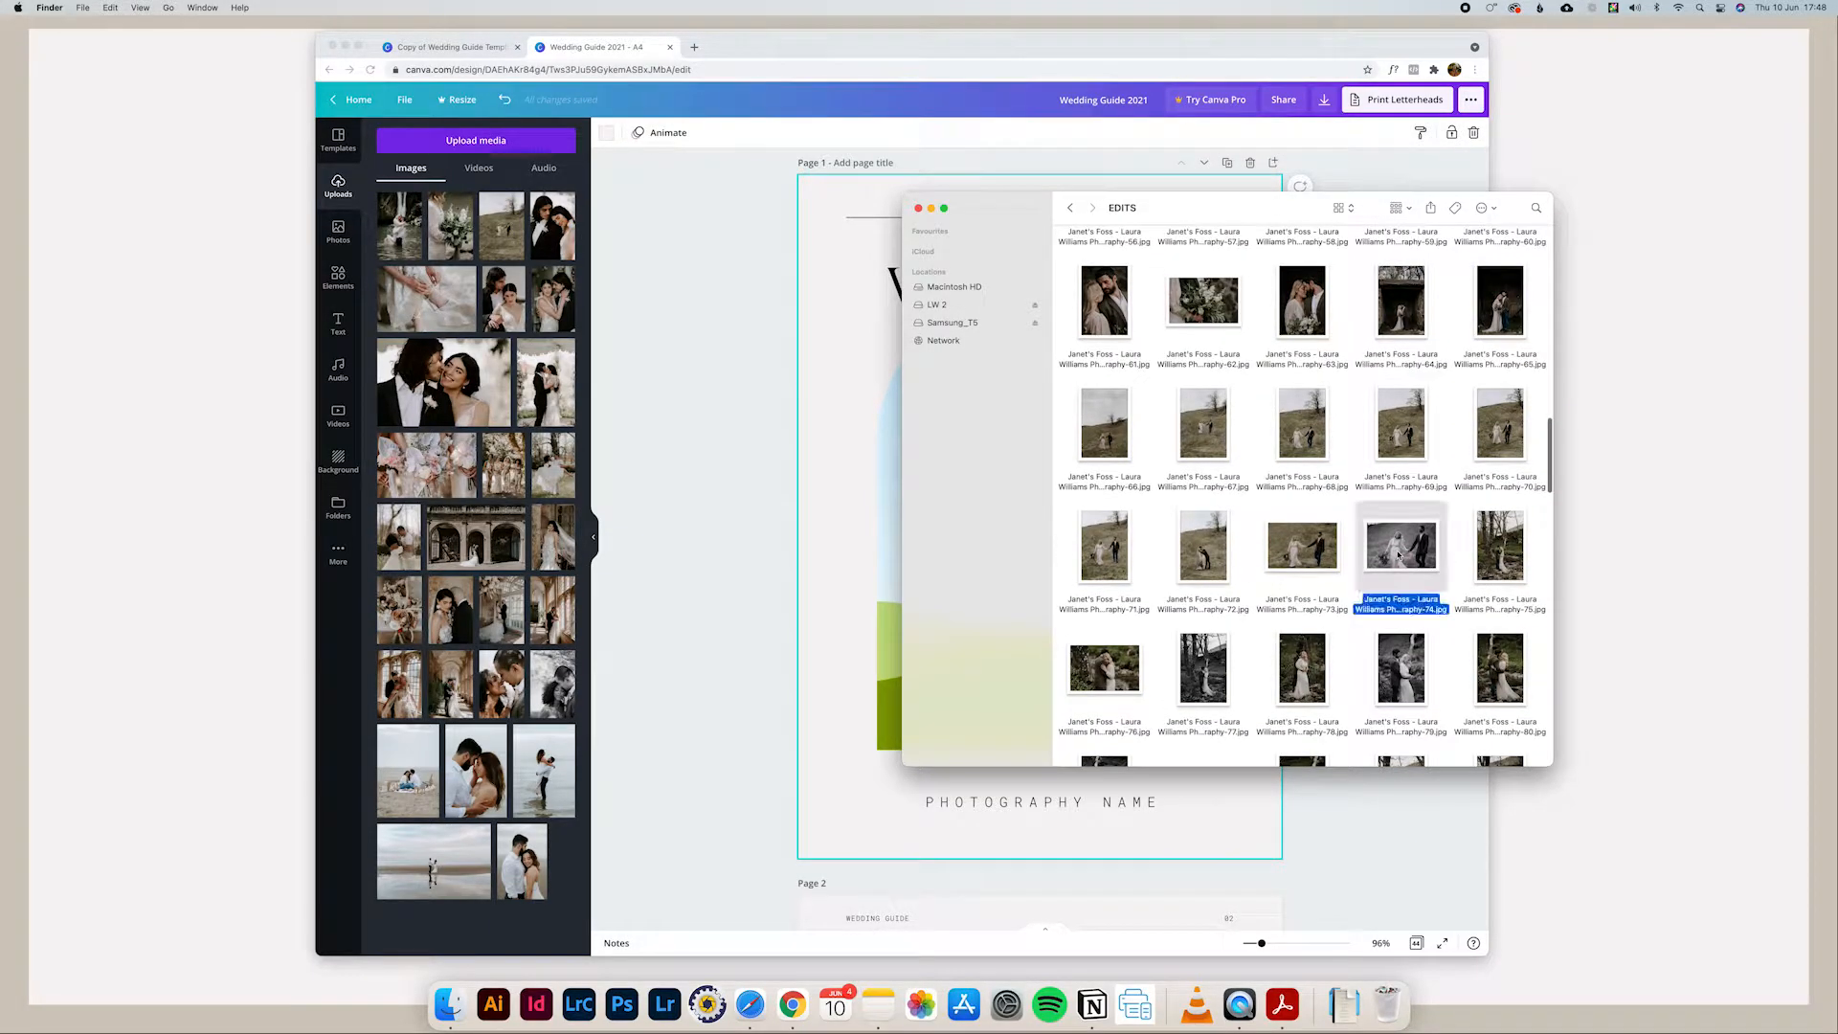
super+click(1298, 322)
drag(1298, 323, 524, 395)
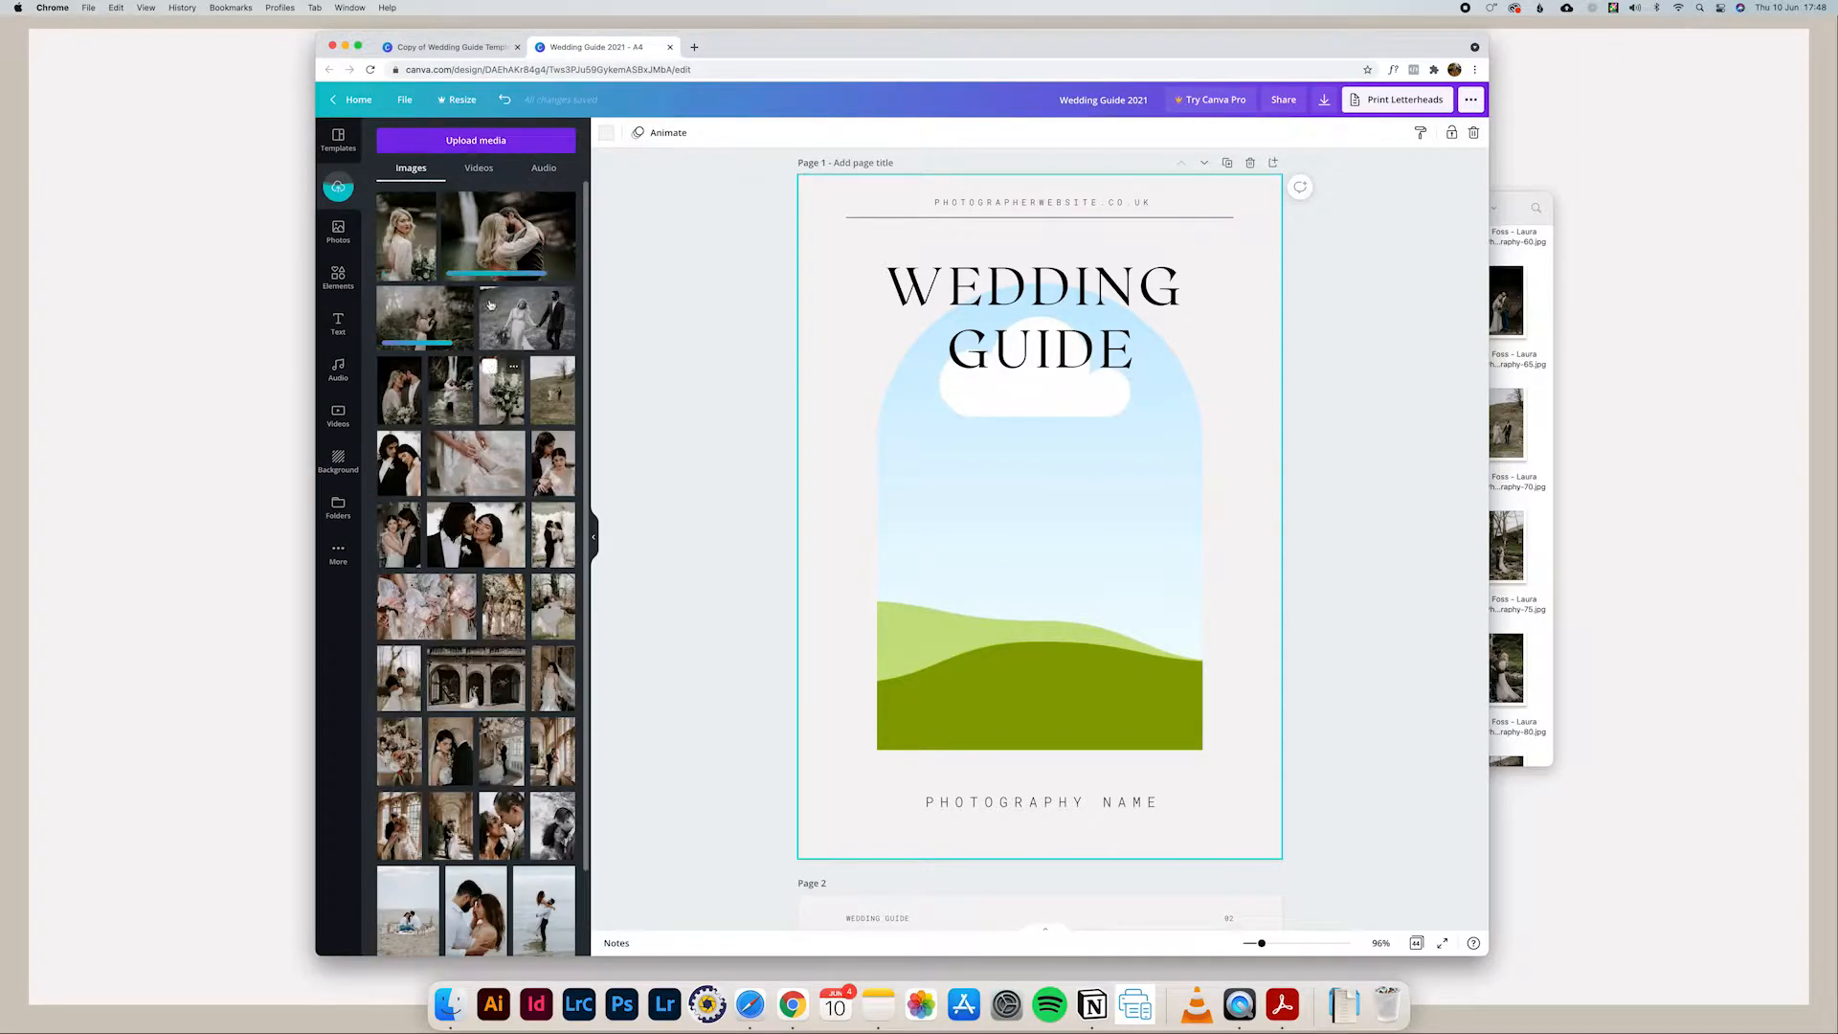
Step: Try two uploaded beach couple photos in the cover's arched frame, keeping the one of the man lifting the woman in the water
scroll(1177, 421, down, 10)
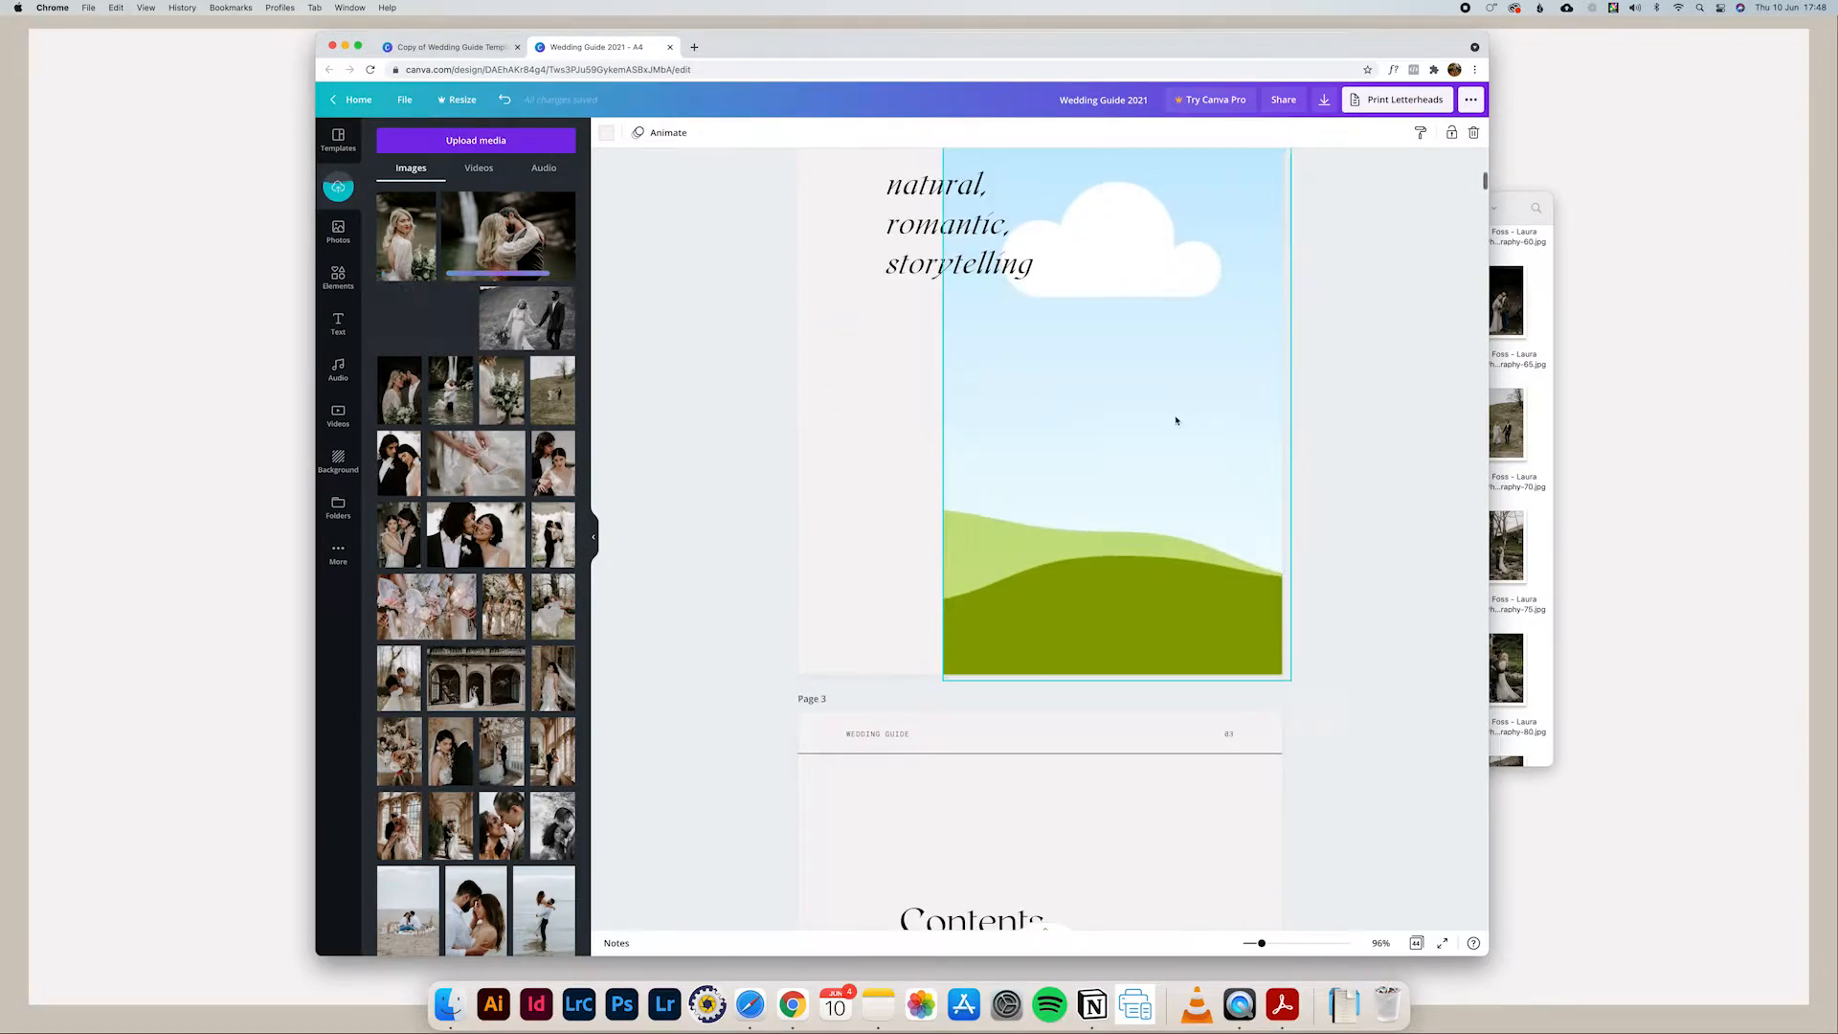
scroll(1210, 465, up, 10)
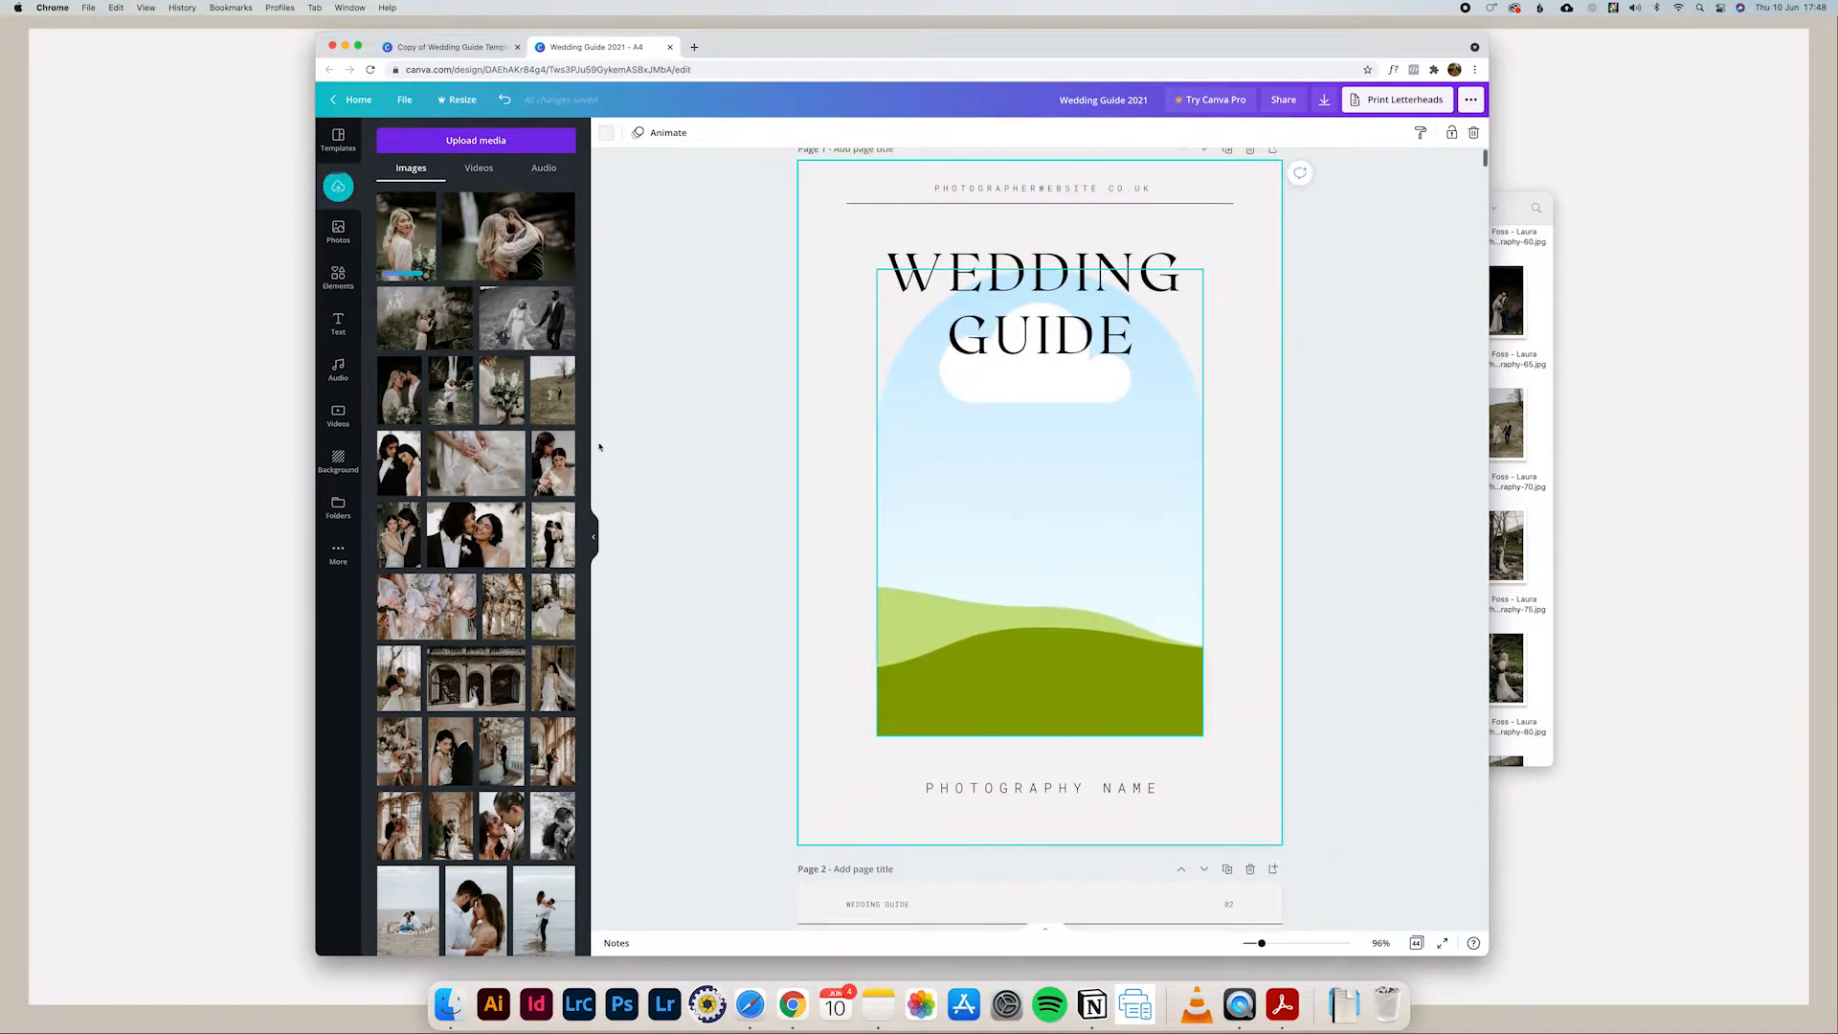
scroll(452, 517, down, 3)
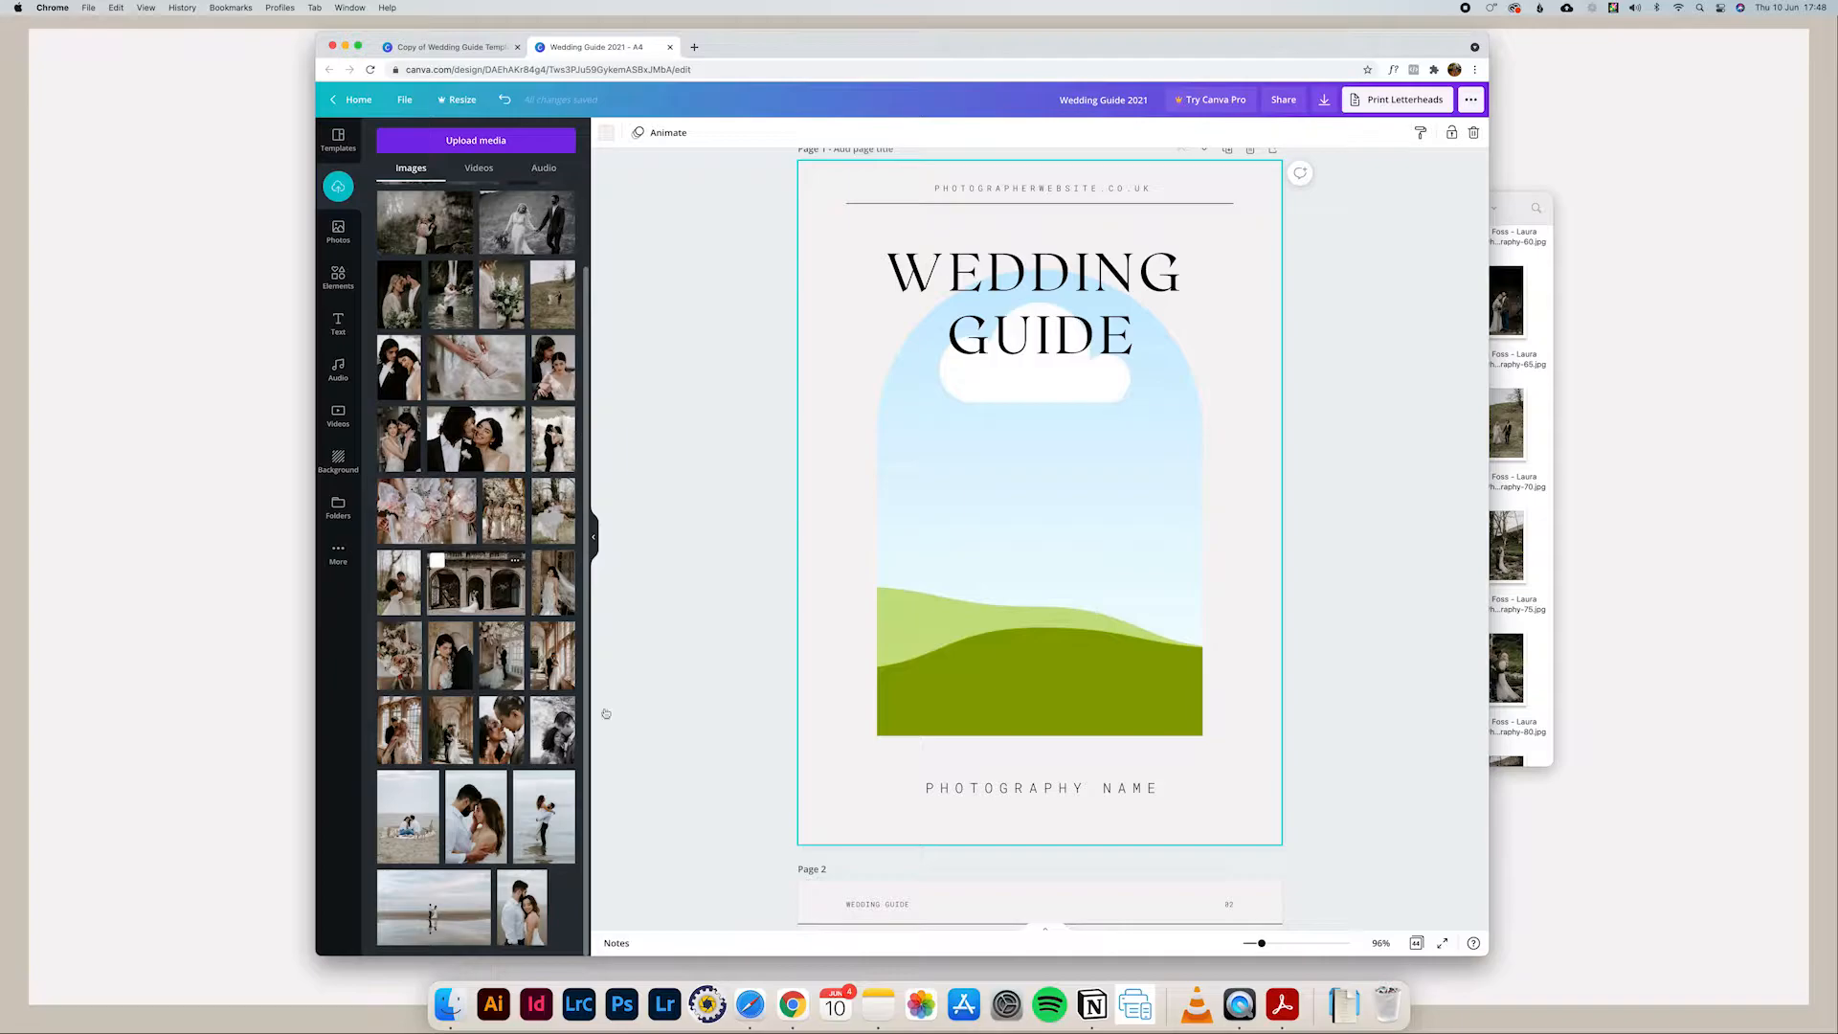
drag(544, 817, 941, 551)
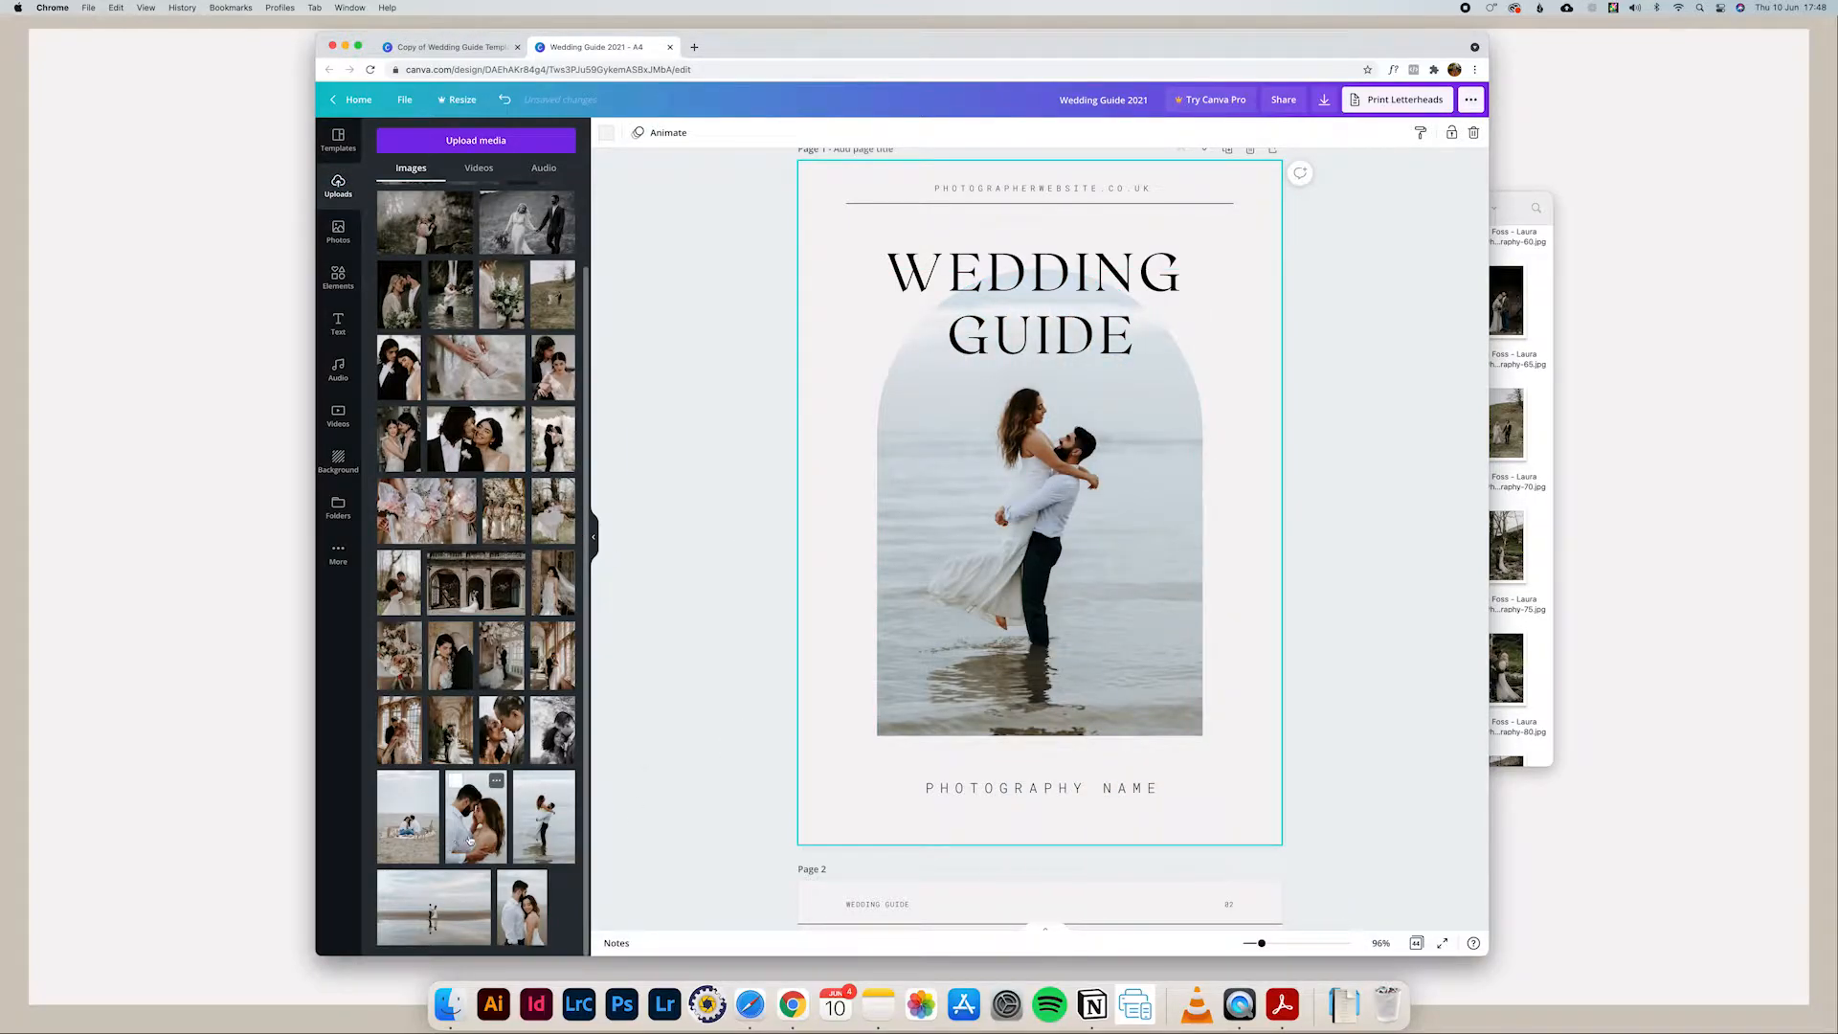
drag(474, 838, 1101, 622)
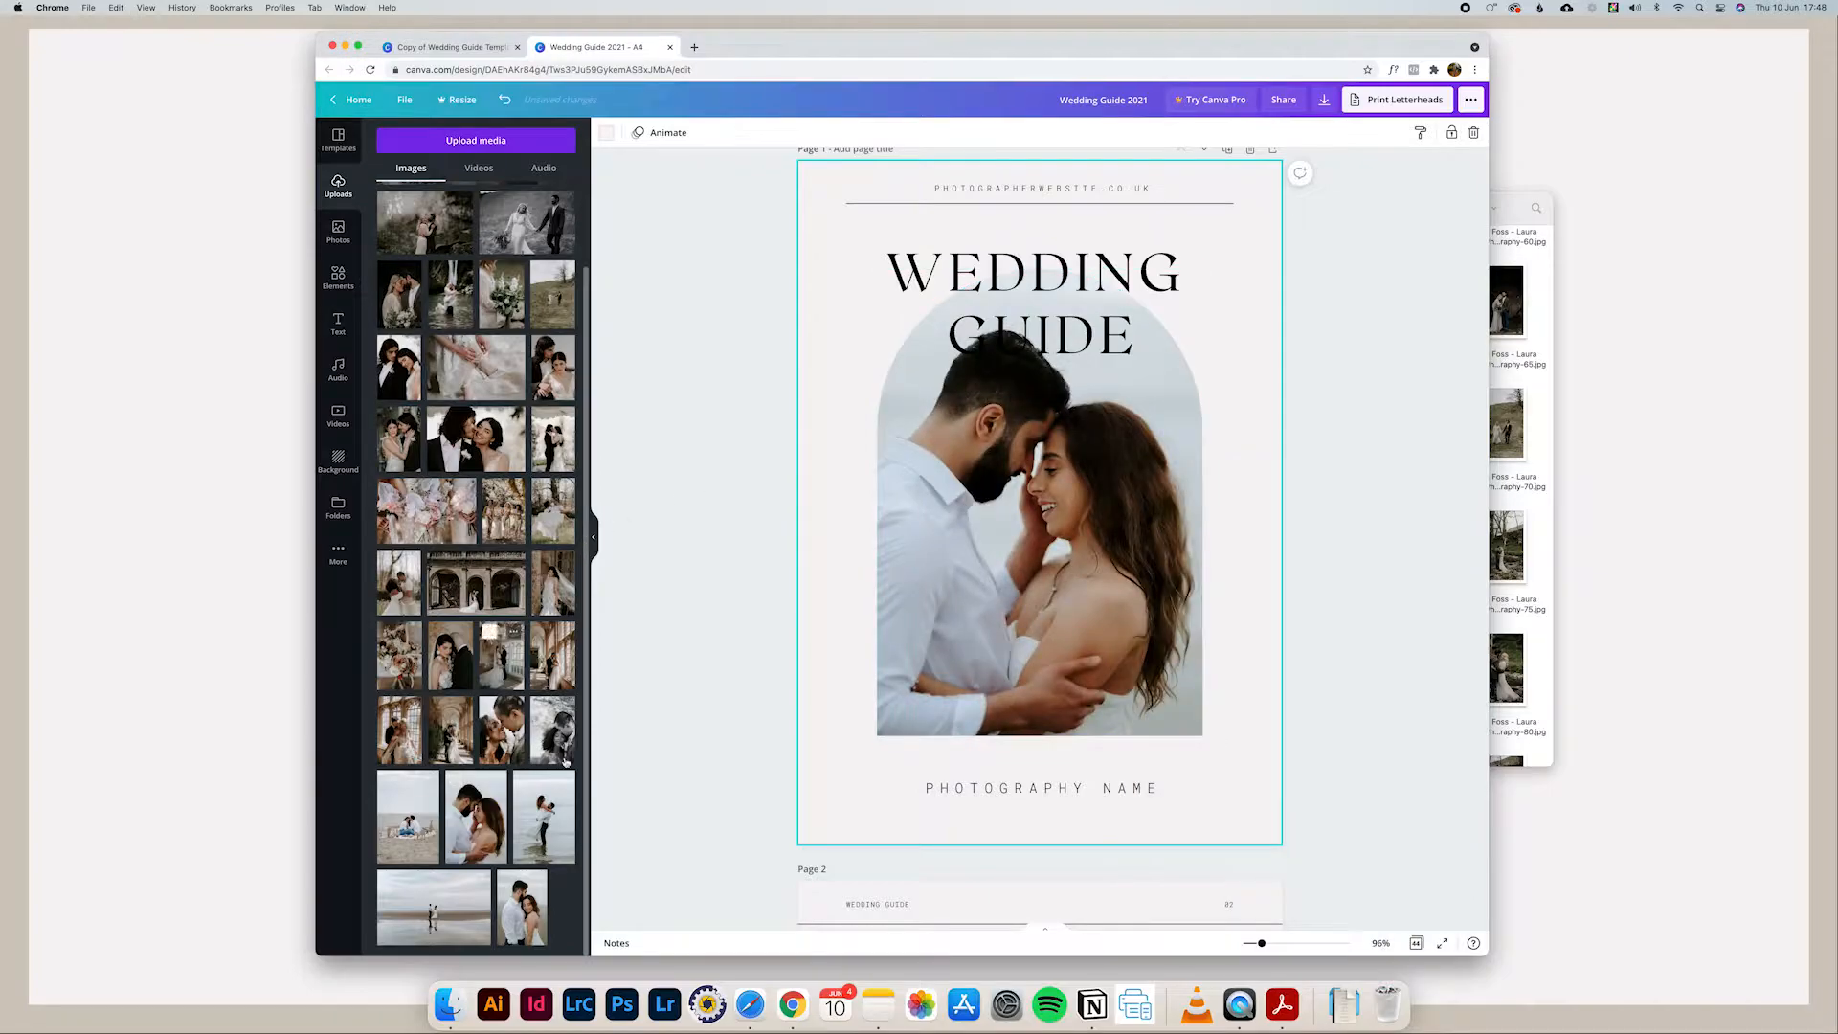
drag(555, 841, 1039, 530)
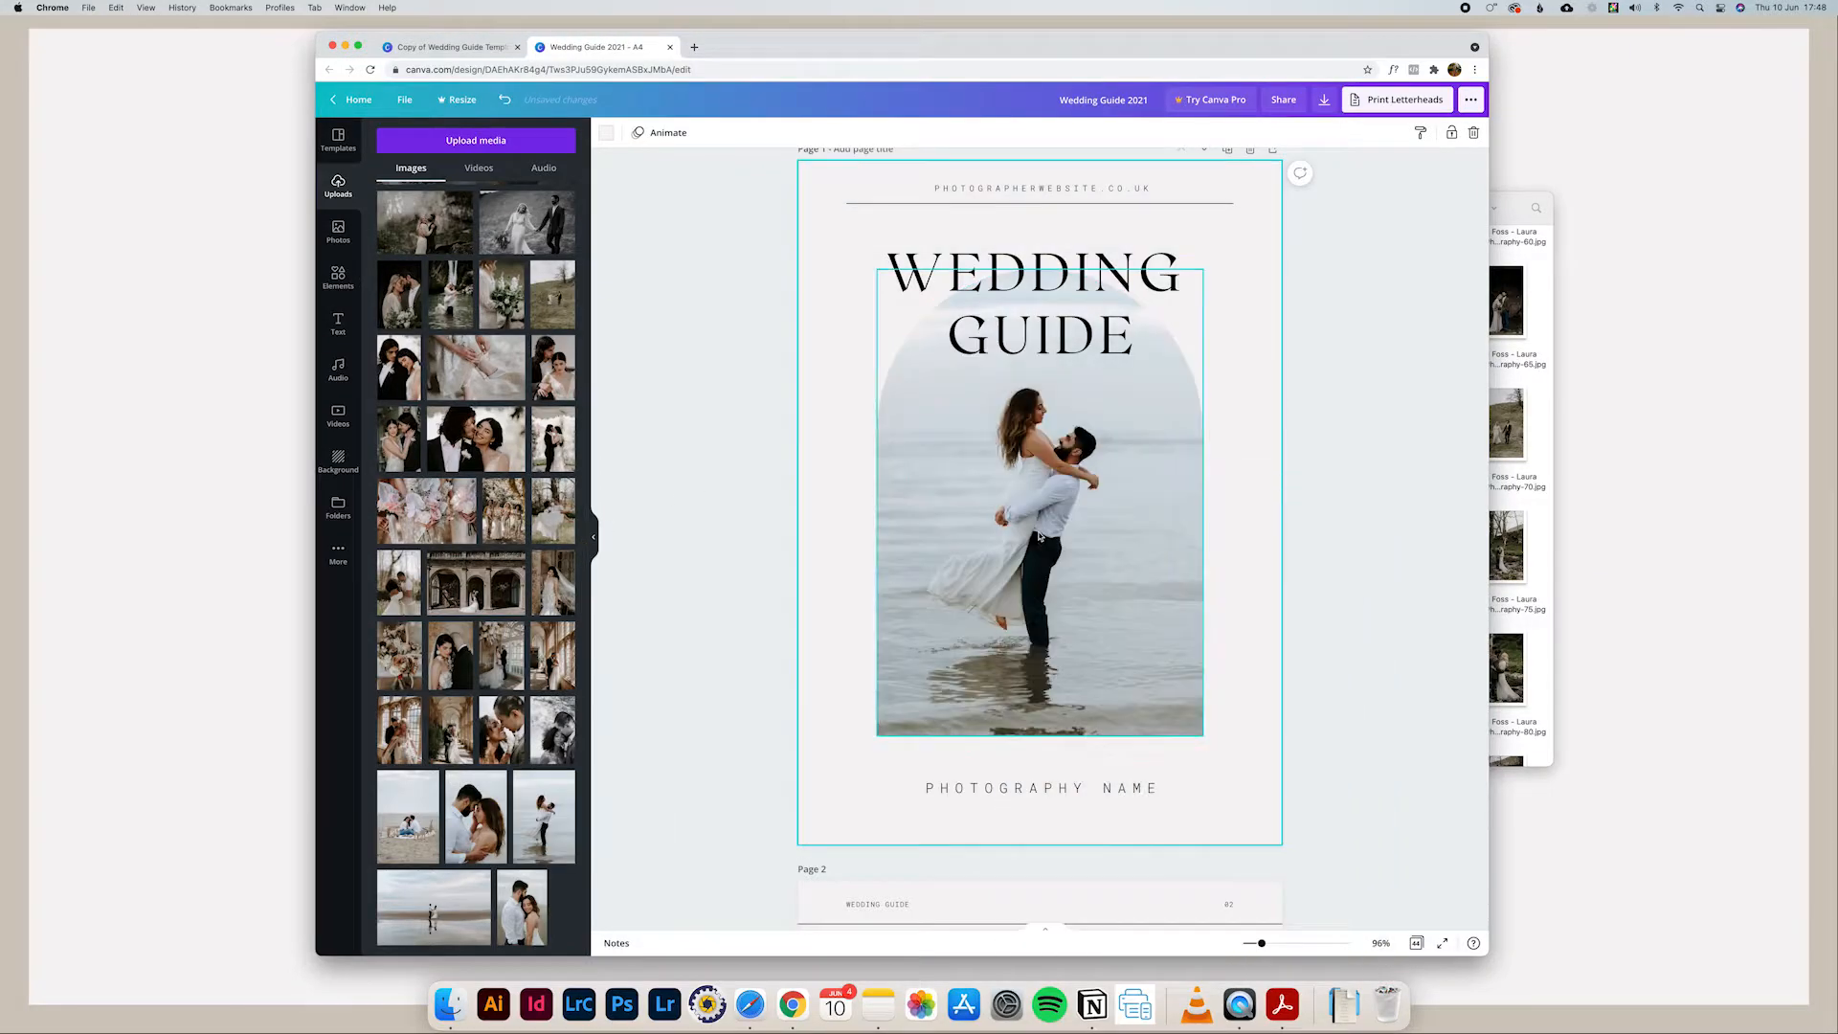
Step: Replace the "PHOTOGRAPHY NAME" placeholder below the cover photo with the photographer's full business name in capitals
scroll(1149, 370, up, 1)
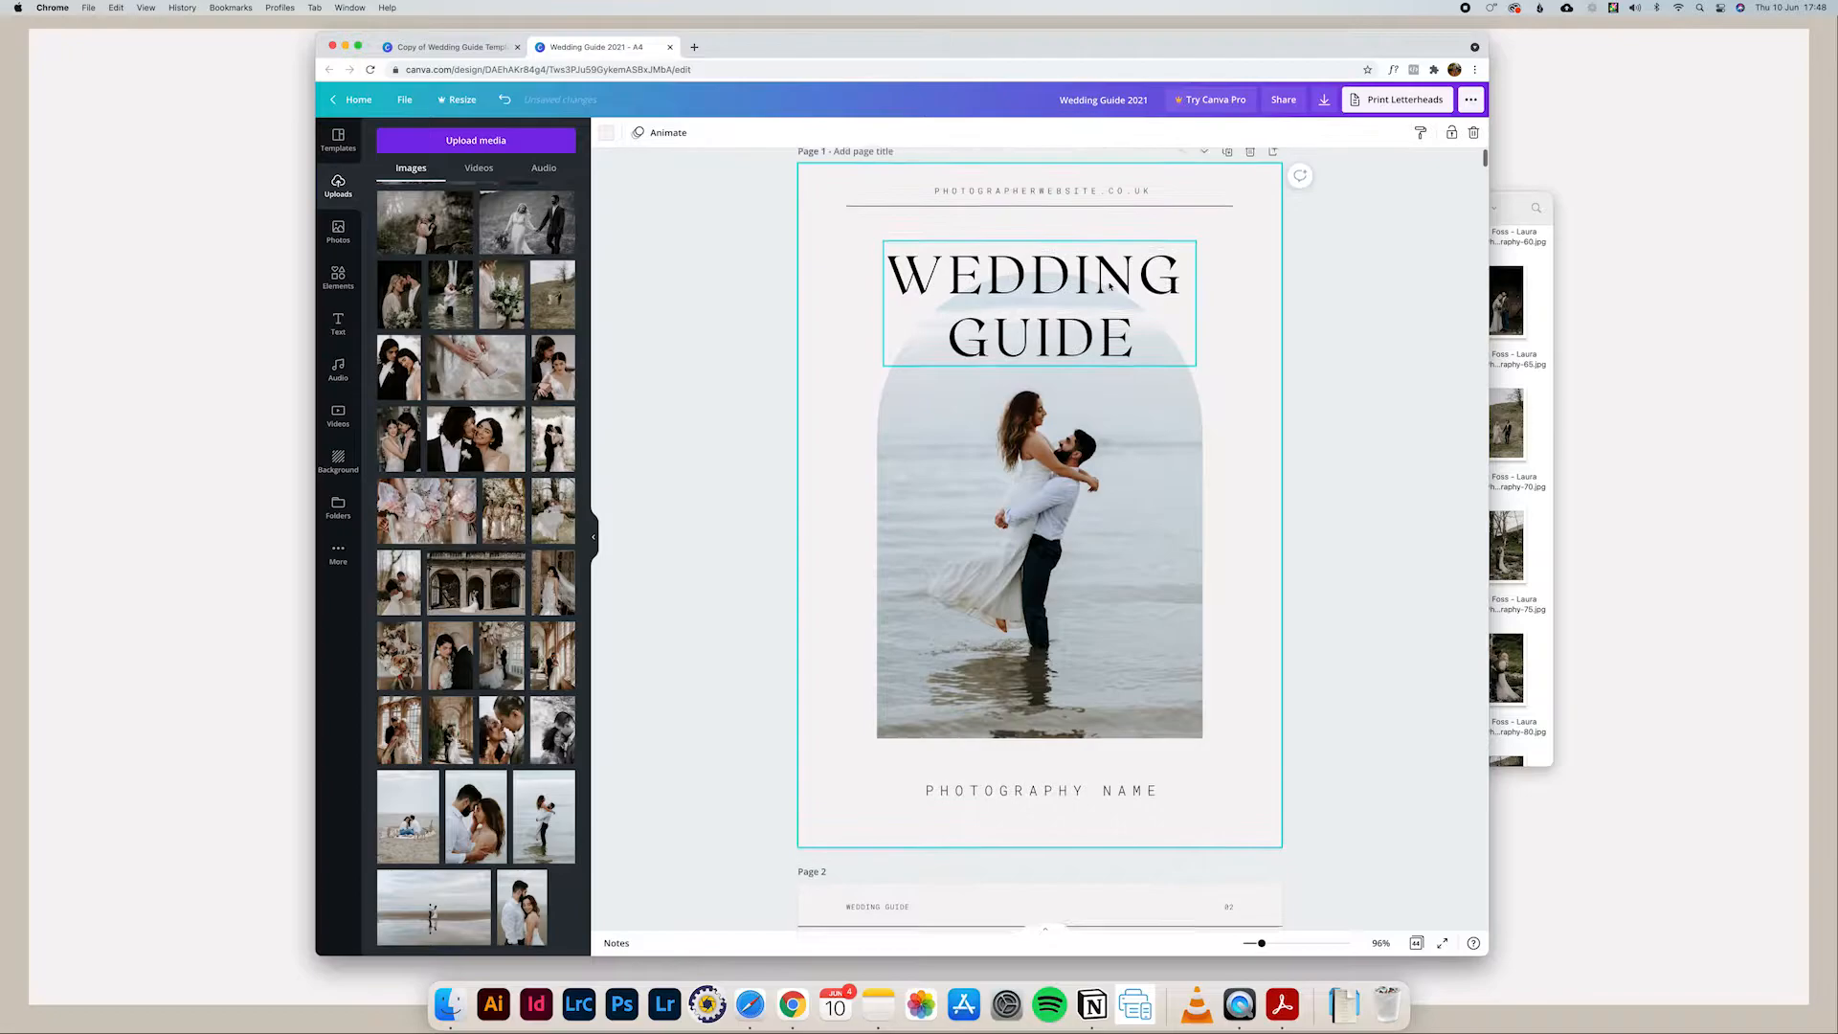
double_click(1040, 814)
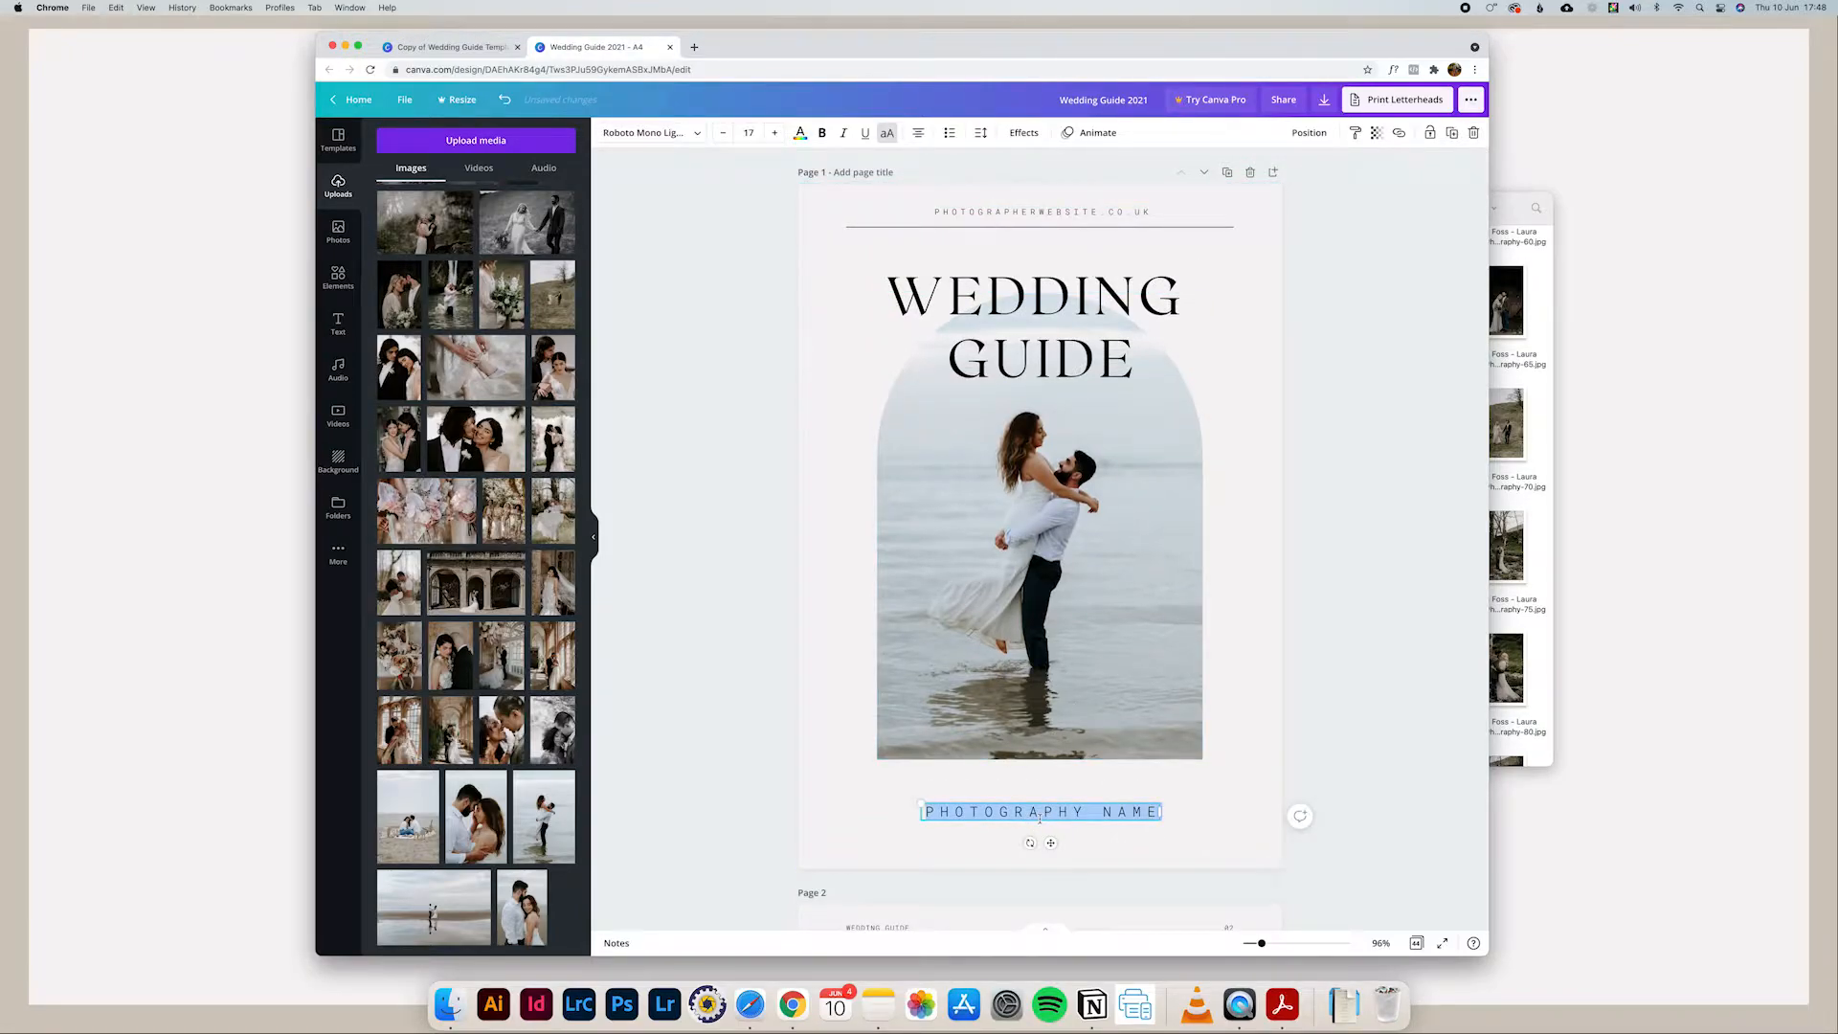
text(LAURA W)
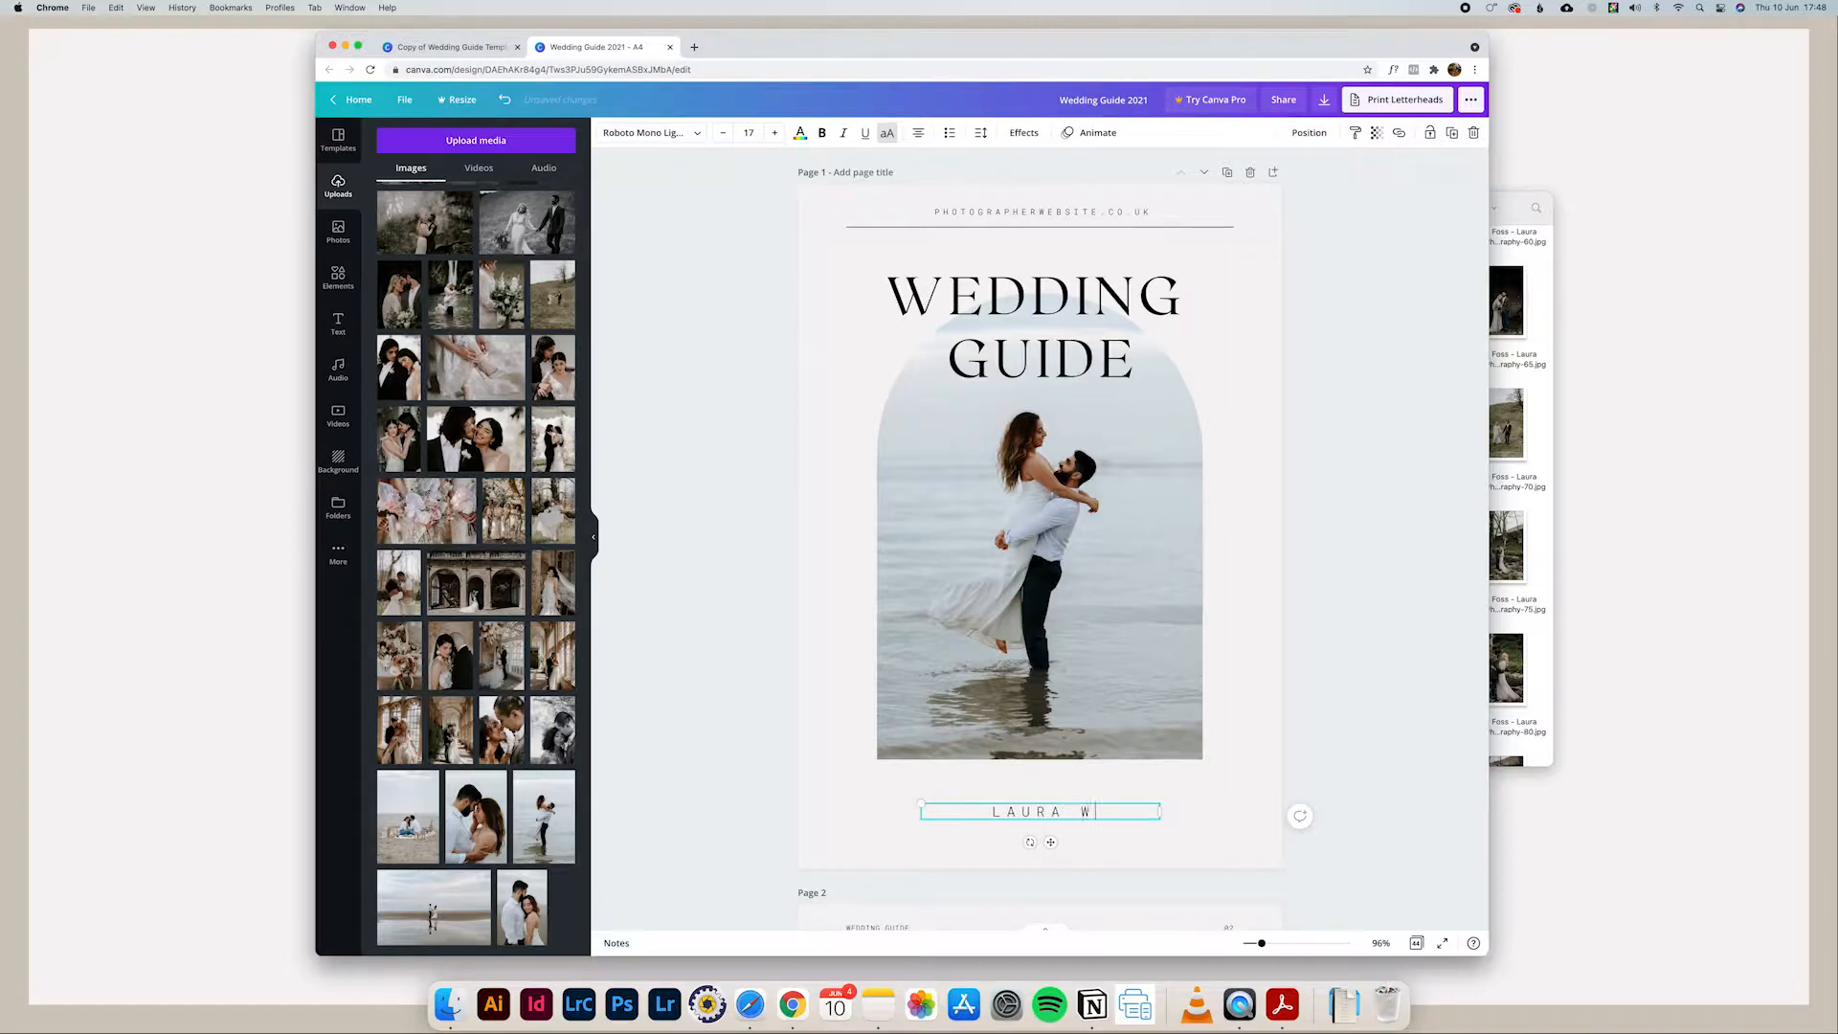
text(ILLIAMS PHOTOGRAPHY)
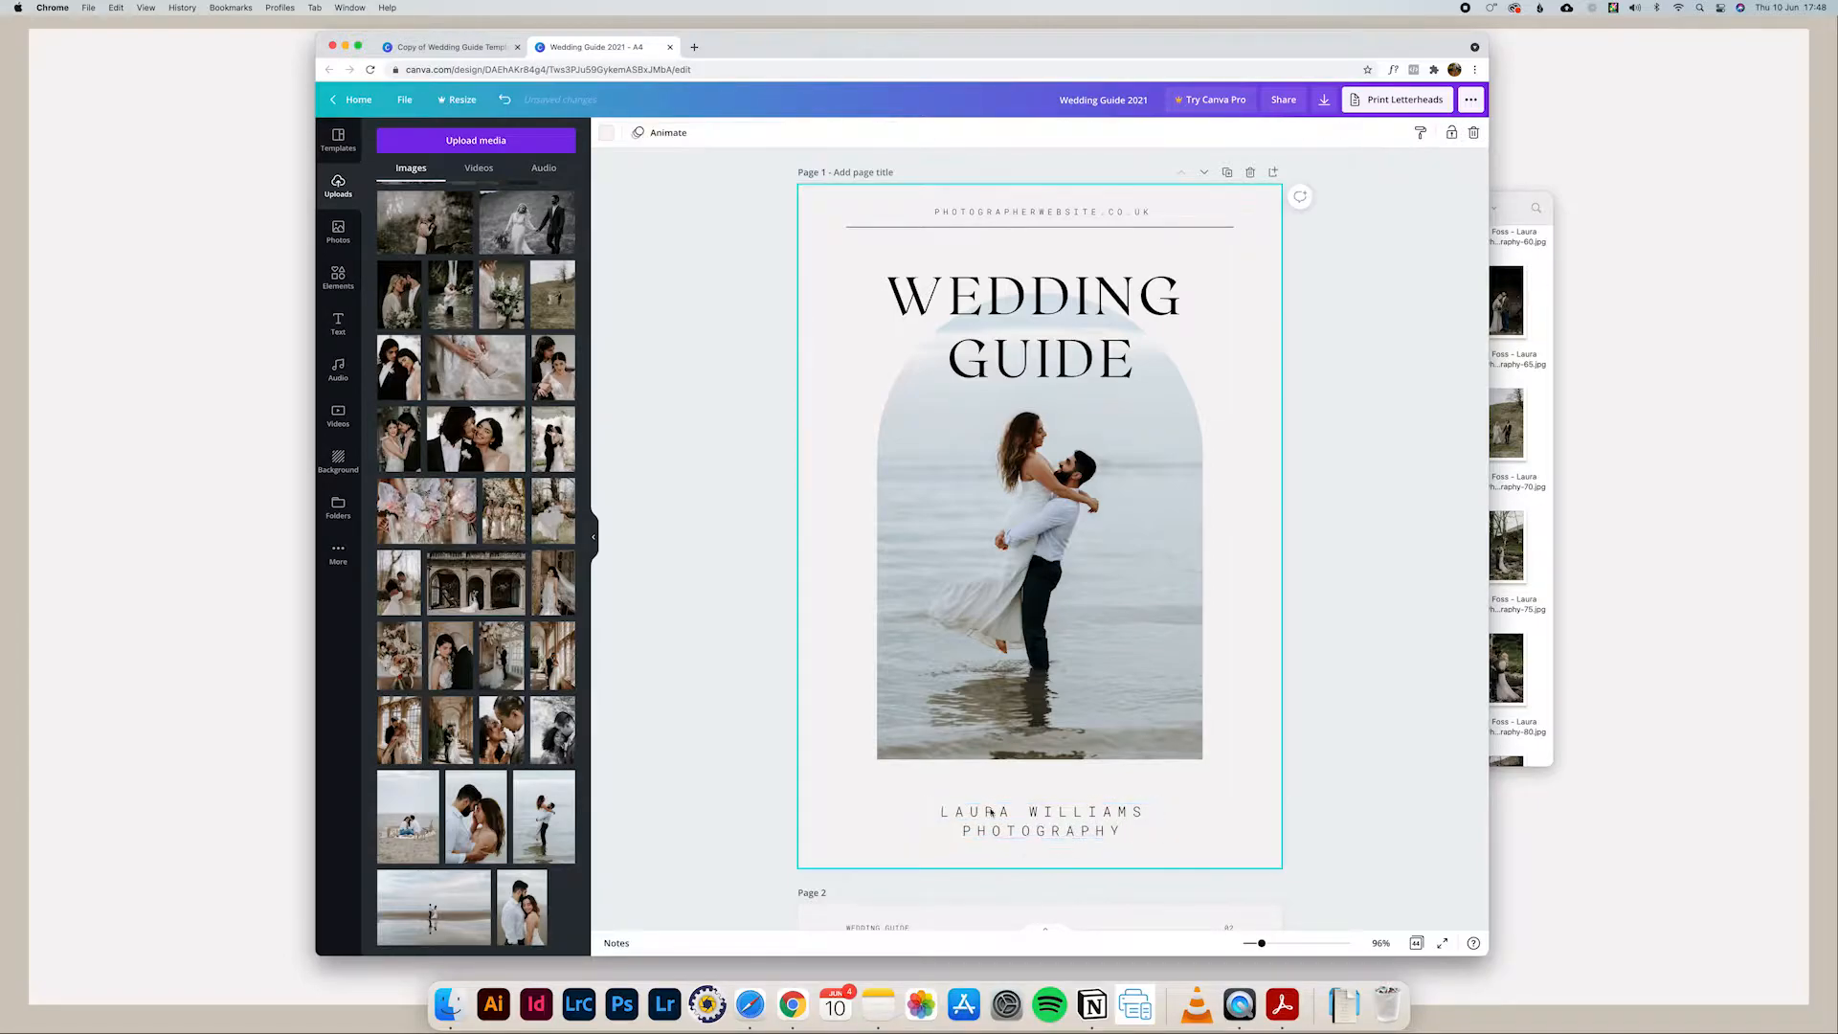
Step: Widen the business name text box on both sides to fit one line, and fine-tune its centred position below the photo
drag(920, 821, 846, 820)
drag(1158, 821, 1235, 815)
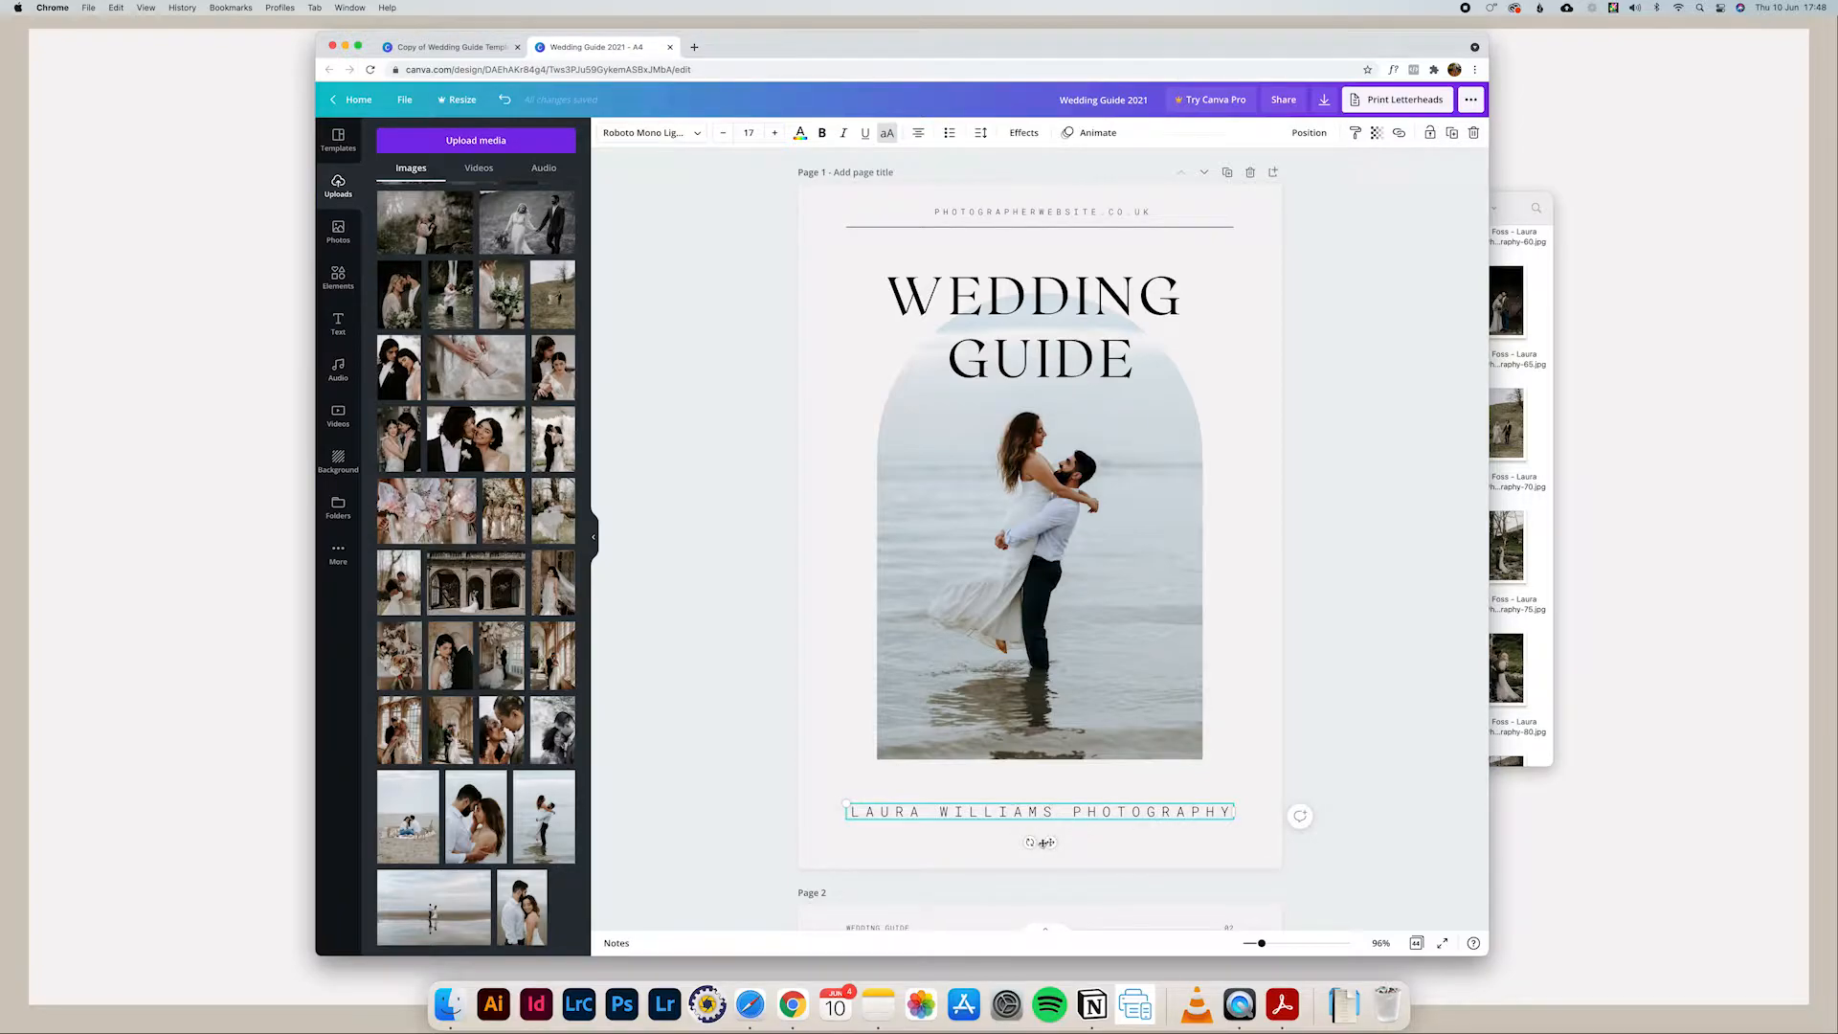
drag(1041, 842, 1041, 842)
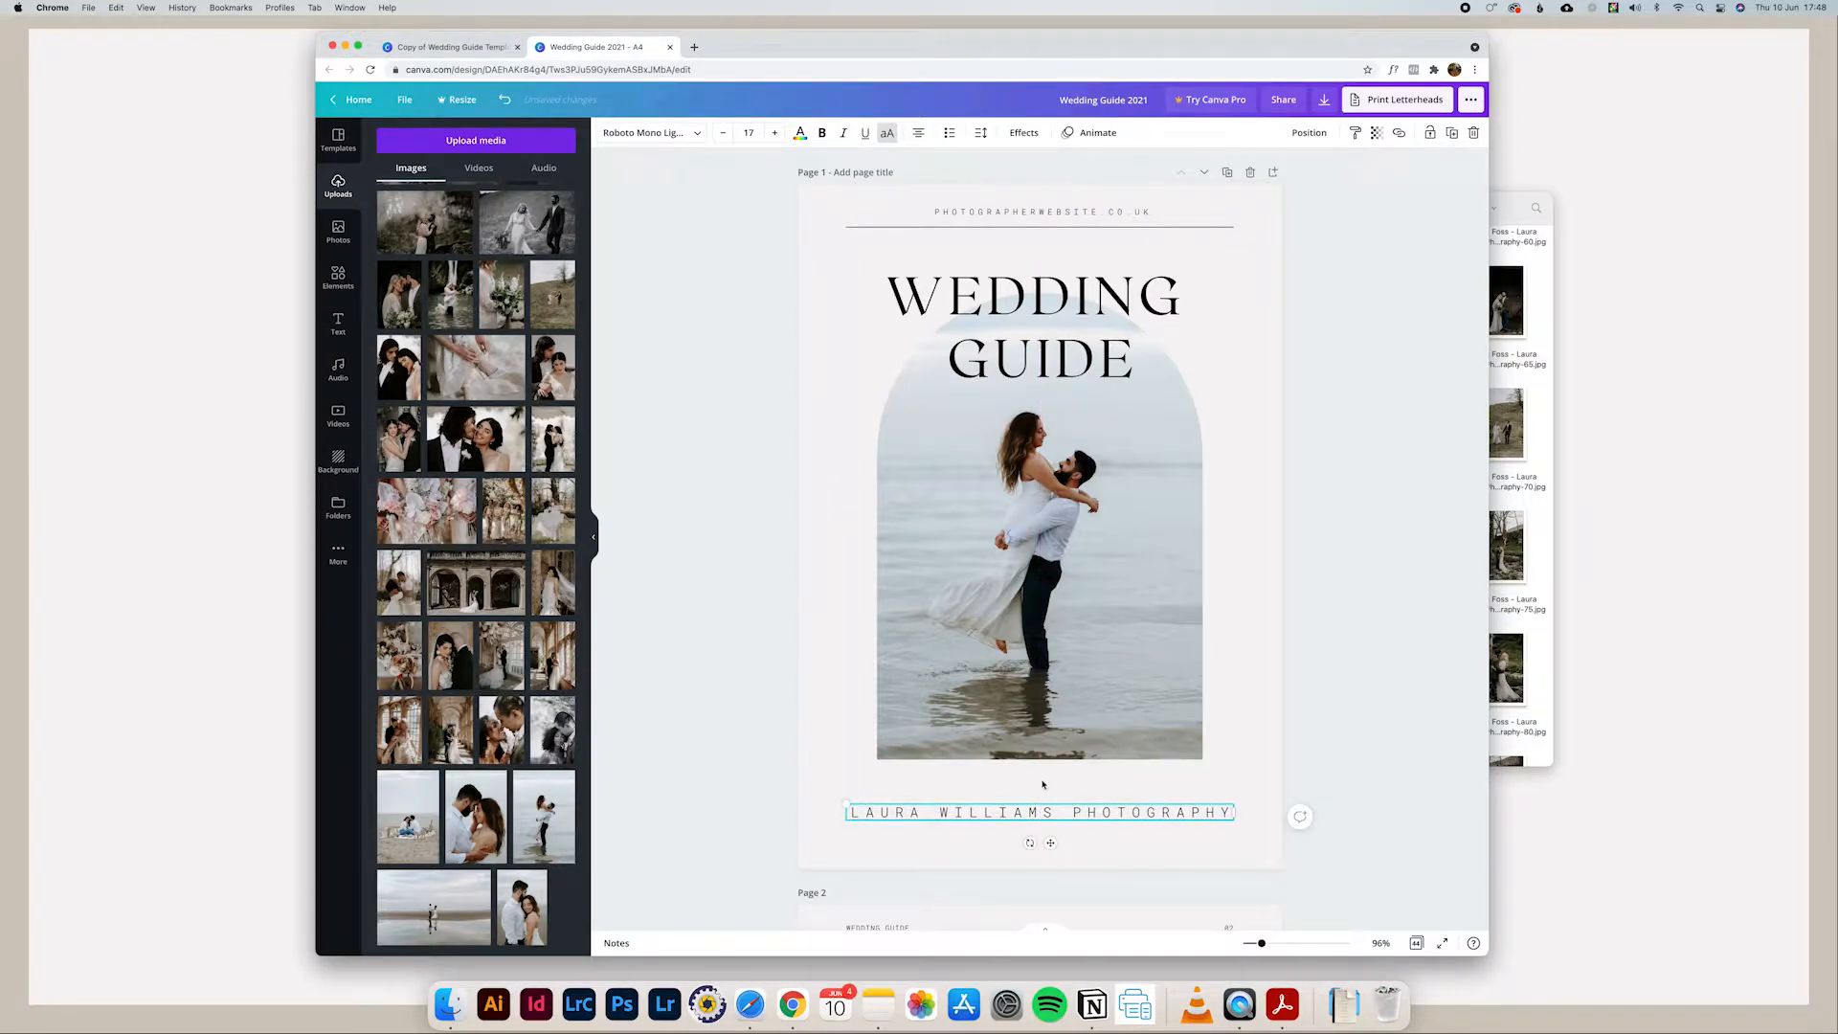
drag(1052, 844, 1049, 841)
drag(1053, 843, 1049, 841)
Step: Replace the placeholder website address above the cover's top line with the photographer's own website address in capitals
click(1076, 208)
double_click(1076, 208)
text(LAURA)
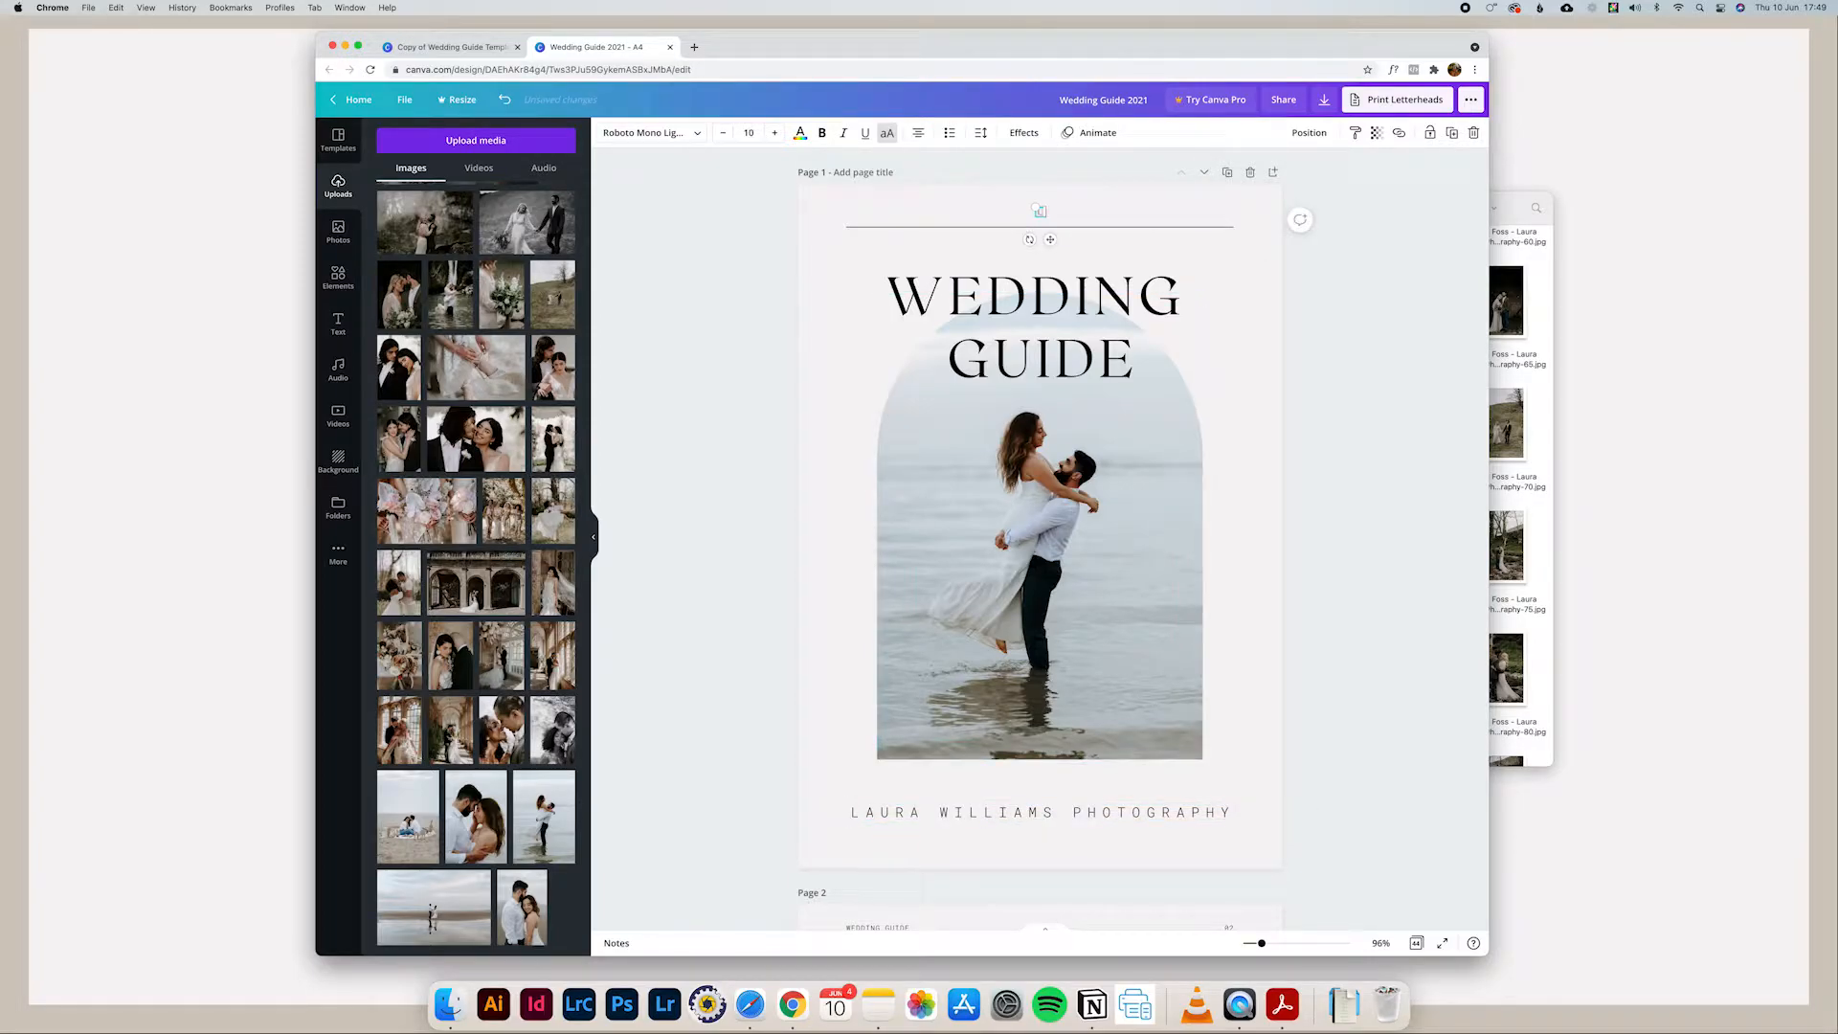
text(WILLIAMSWEDDINGS.CO.)
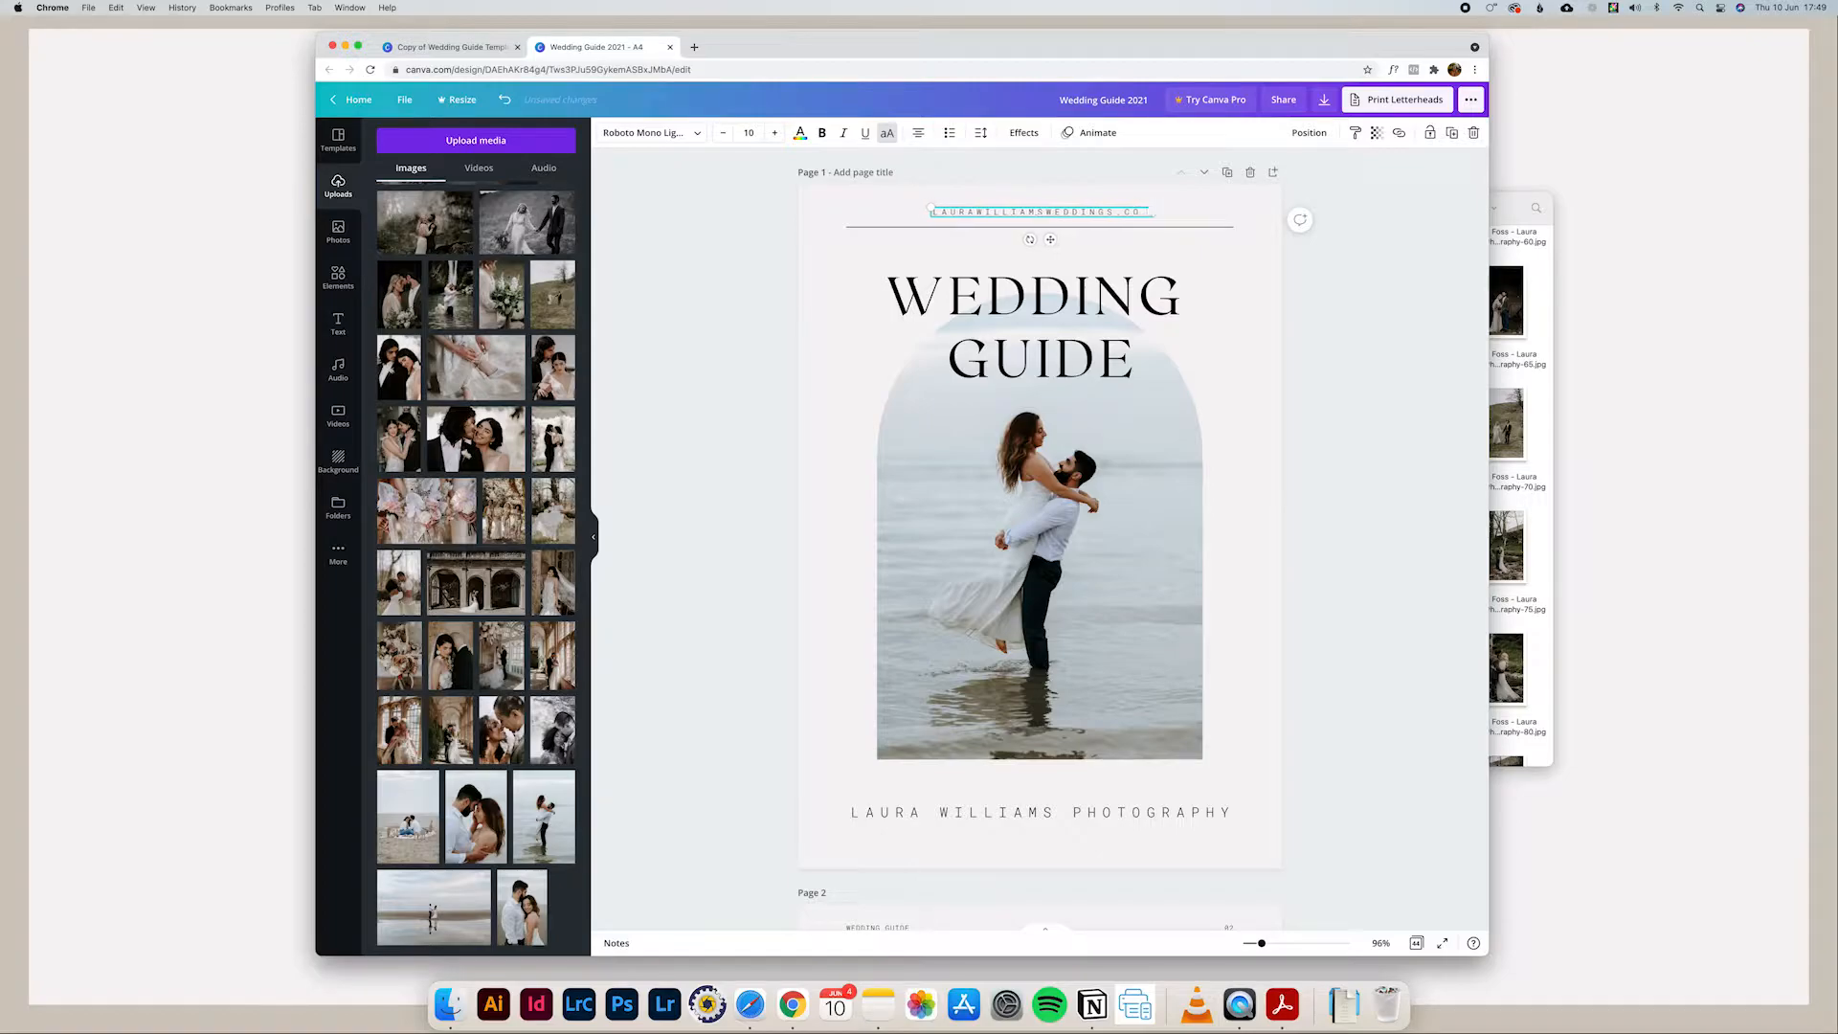
text(UK)
click(1306, 289)
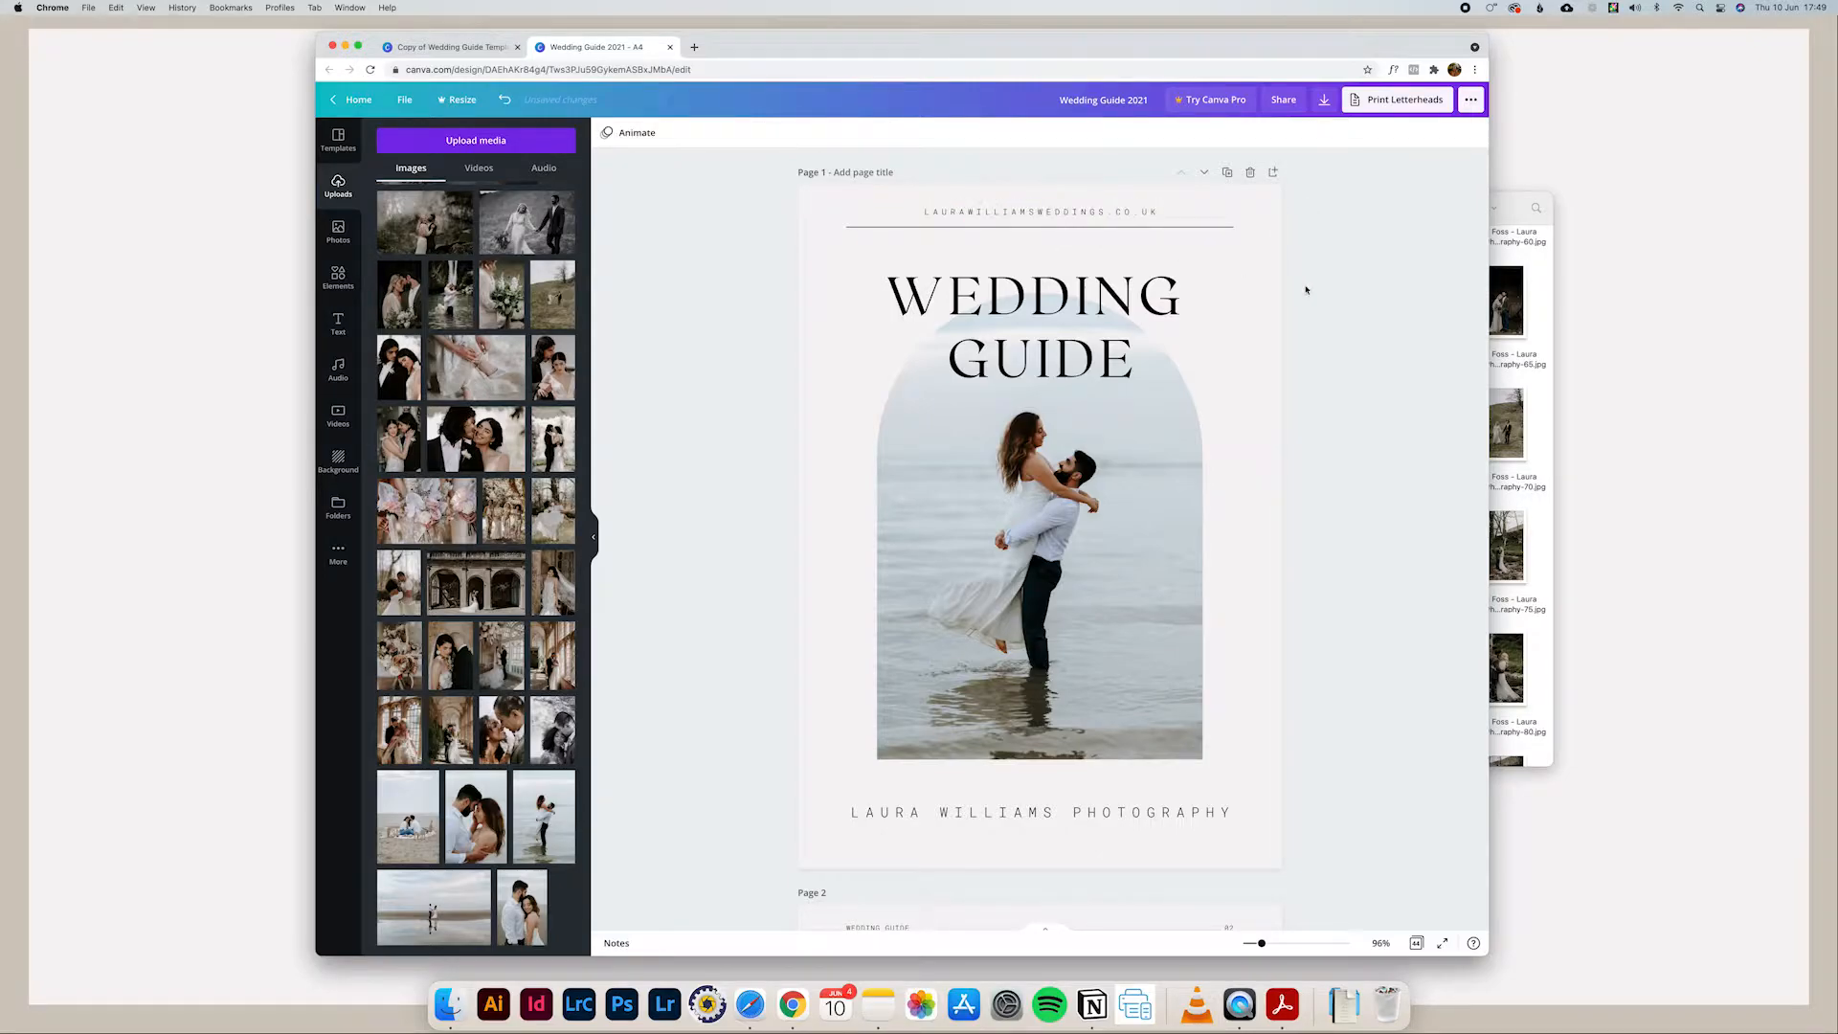
Step: Review pages 2 to 4 of the guide and select the header line at the top of page 4
scroll(1159, 437, down, 3)
scroll(1158, 437, down, 6)
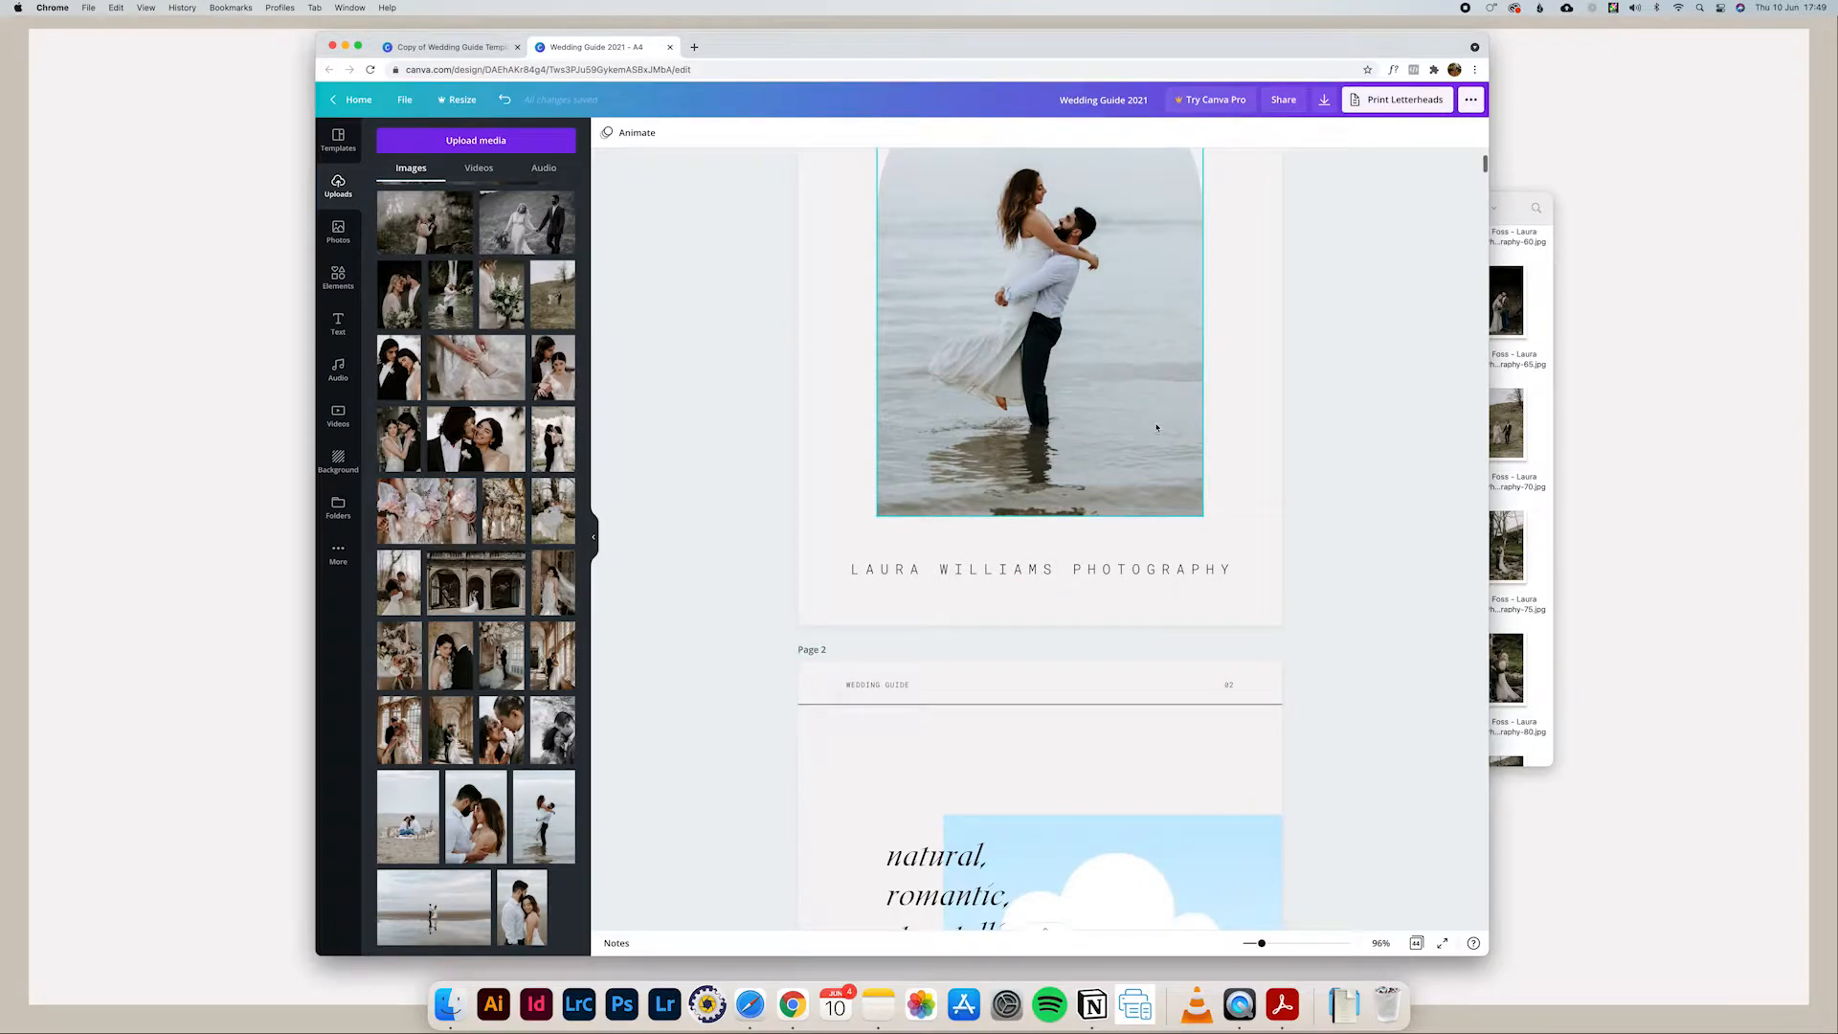
scroll(1129, 427, down, 20)
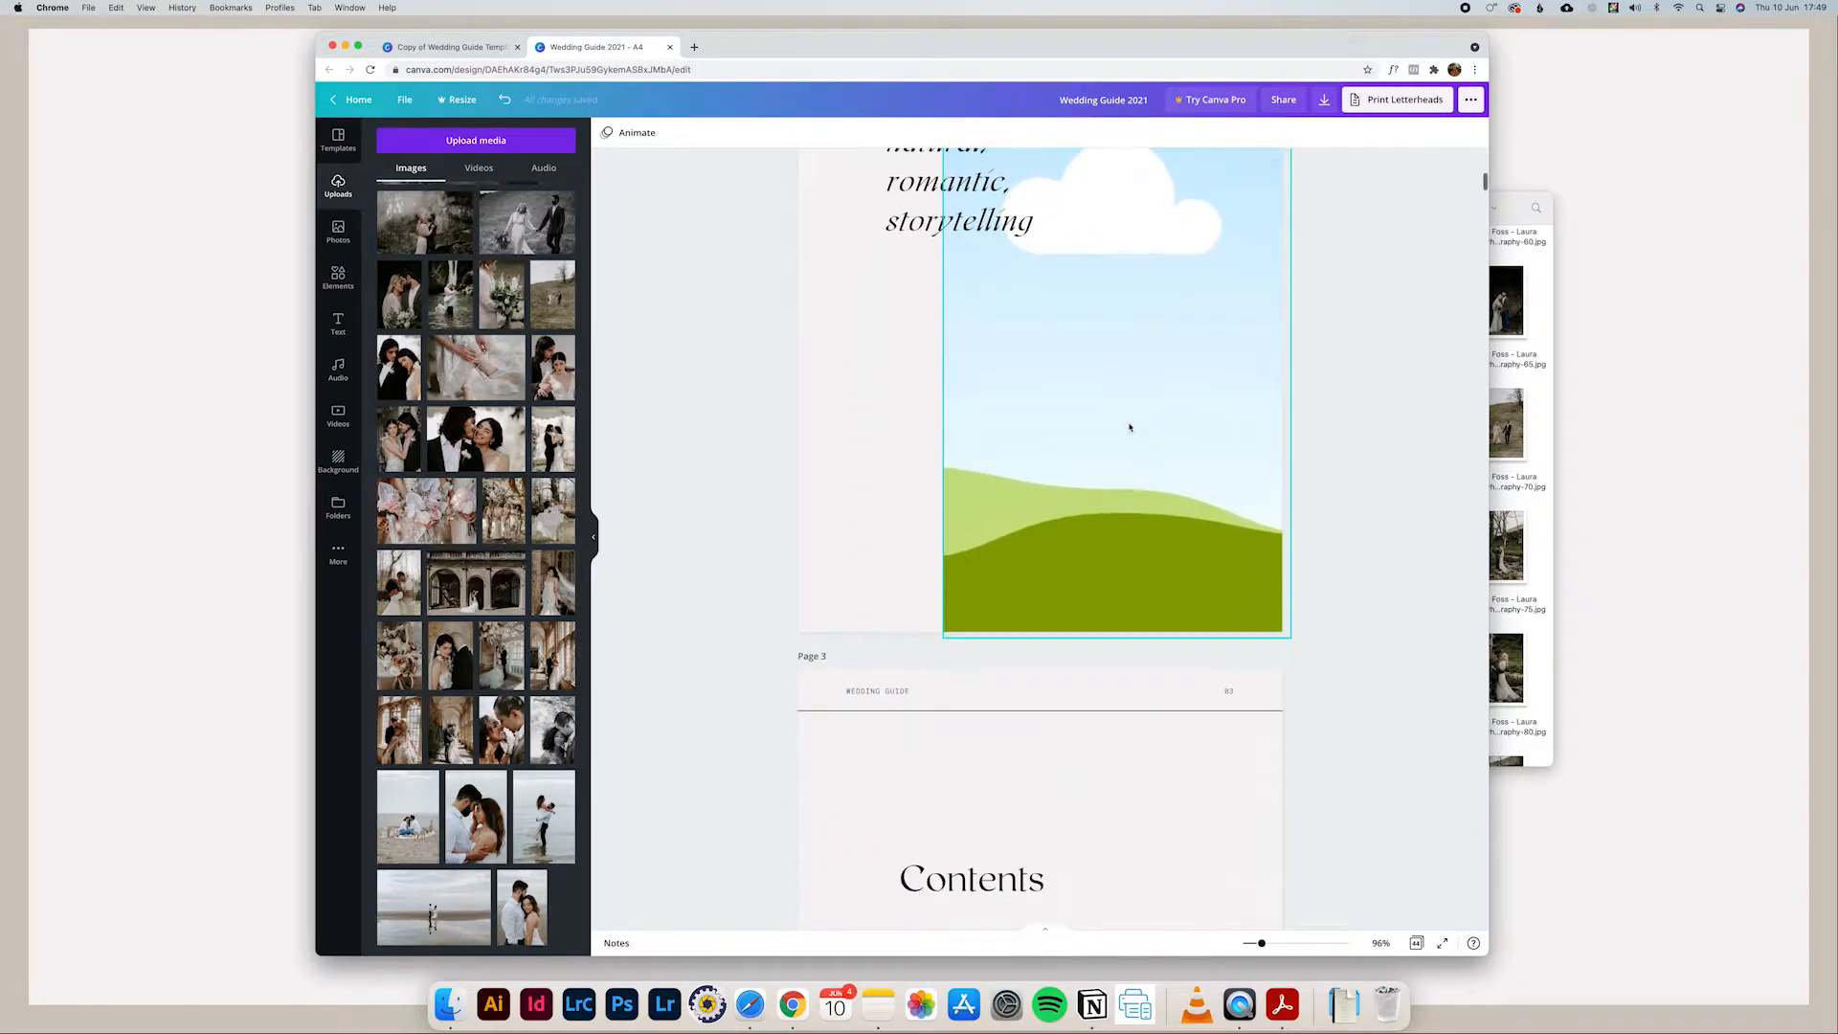
scroll(1129, 427, up, 20)
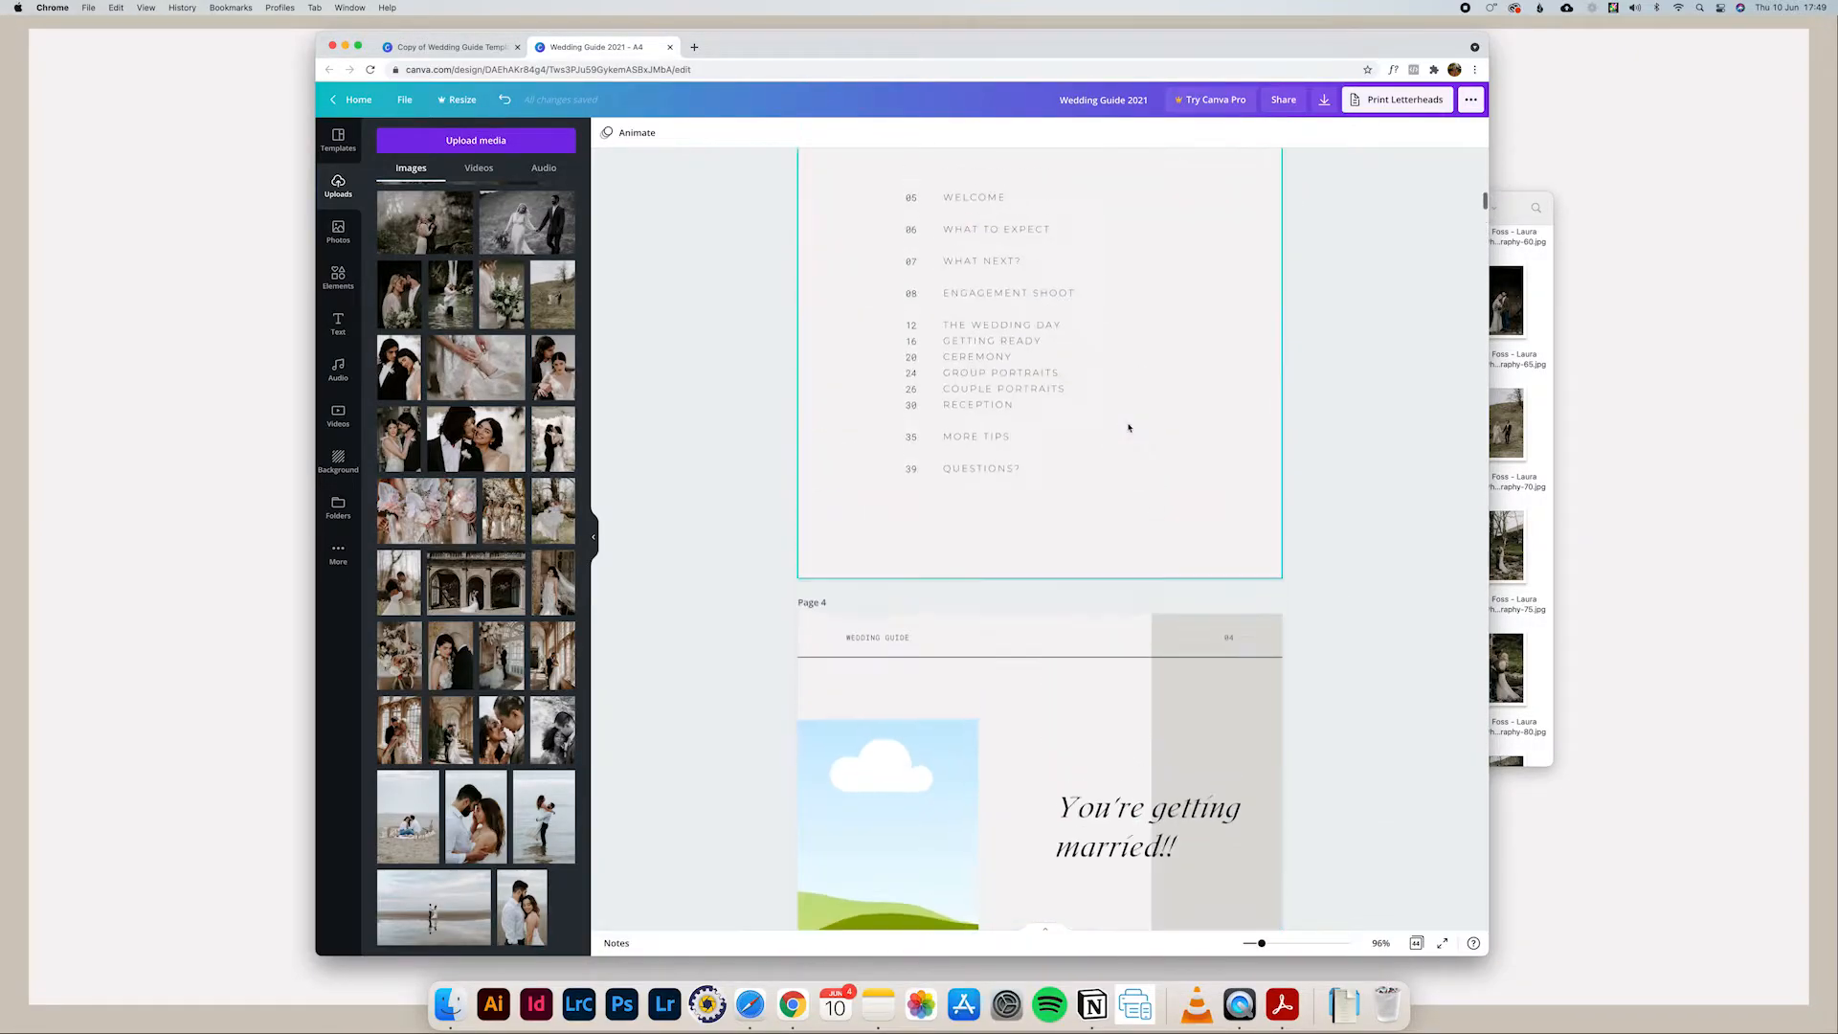
click(883, 404)
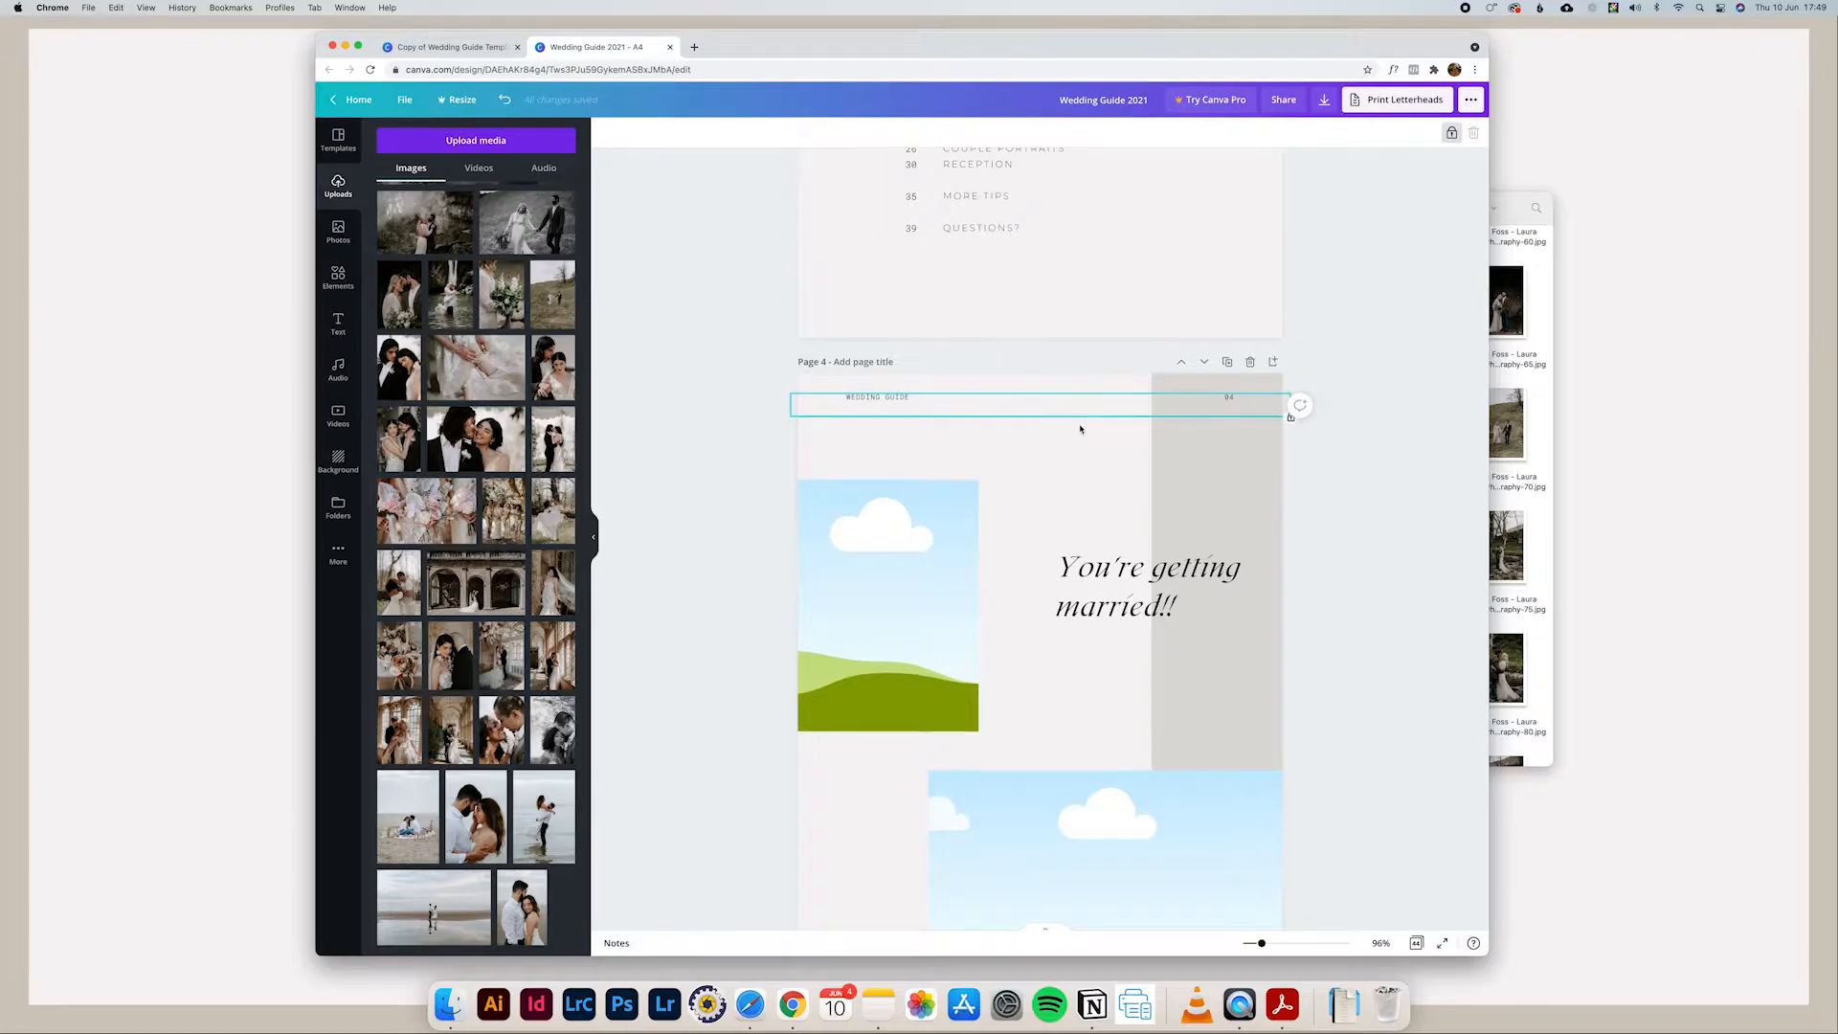
Step: Unlock the header at the top of page 4, select its WEDDING GUIDE text for editing, and lock the header again
scroll(1080, 429, down, 1)
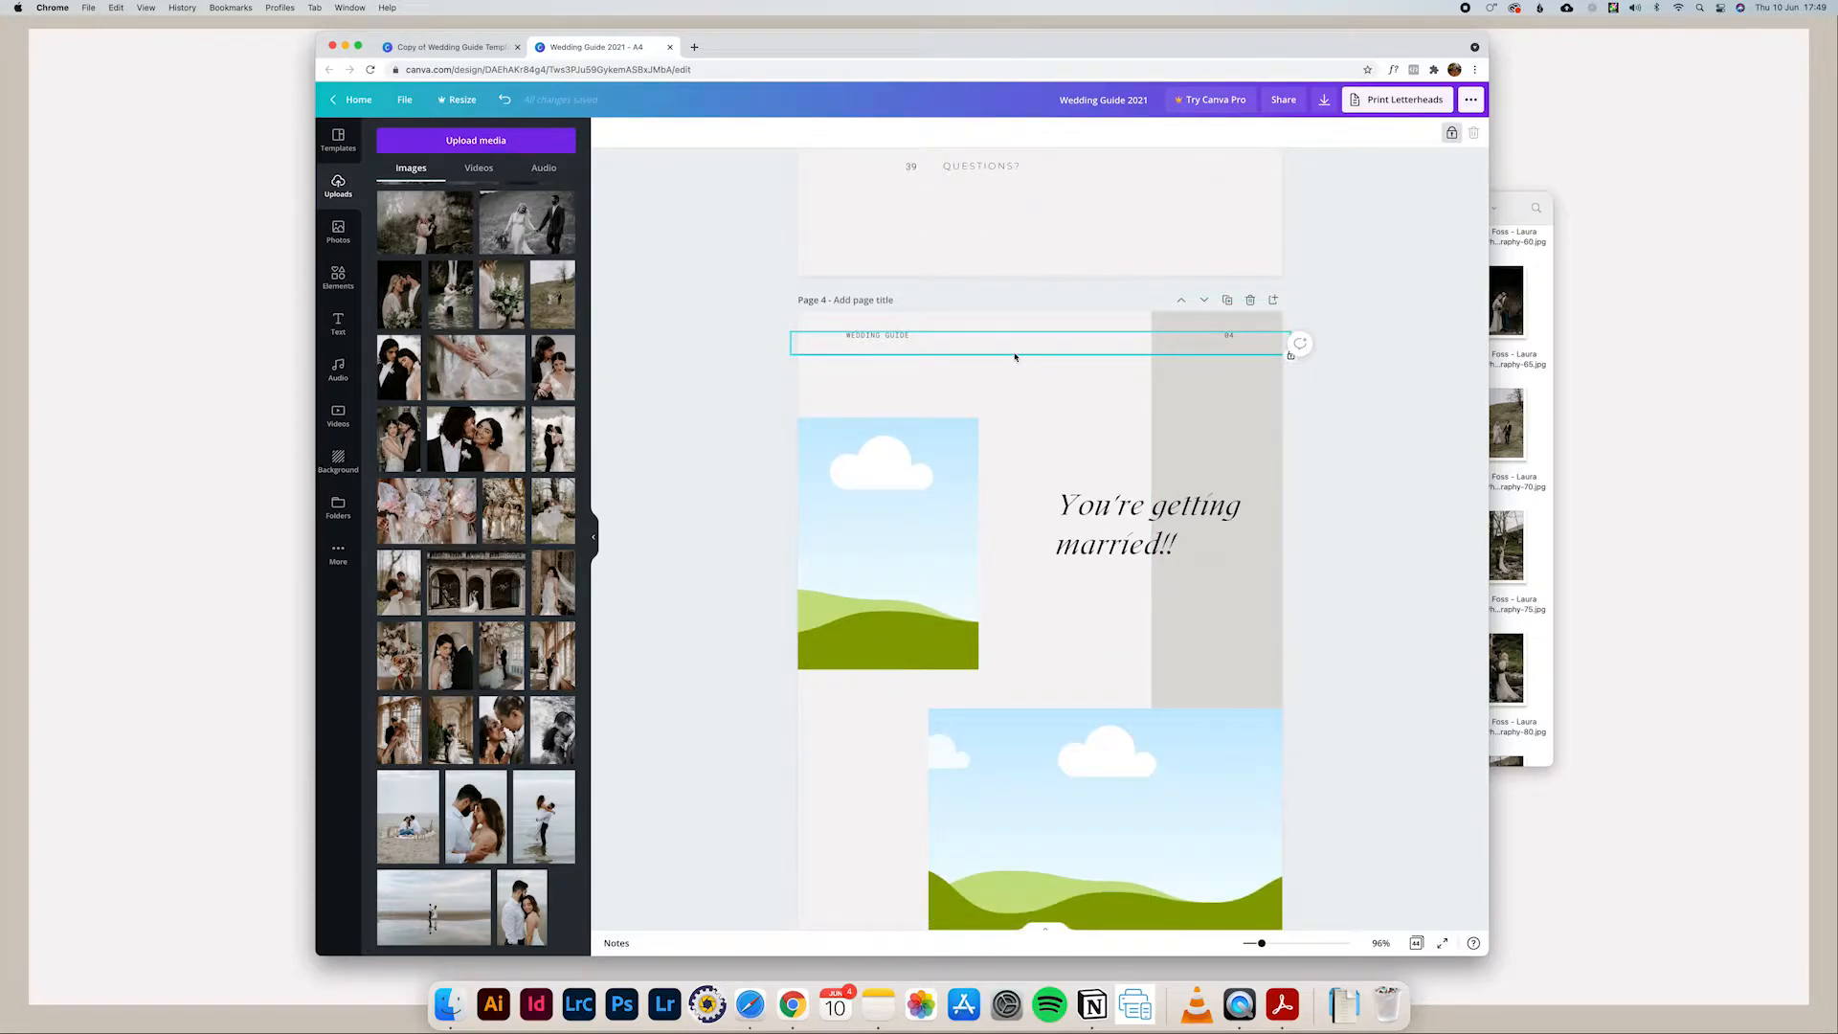
drag(925, 353, 884, 346)
drag(935, 336, 917, 342)
click(968, 349)
scroll(1128, 328, down, 2)
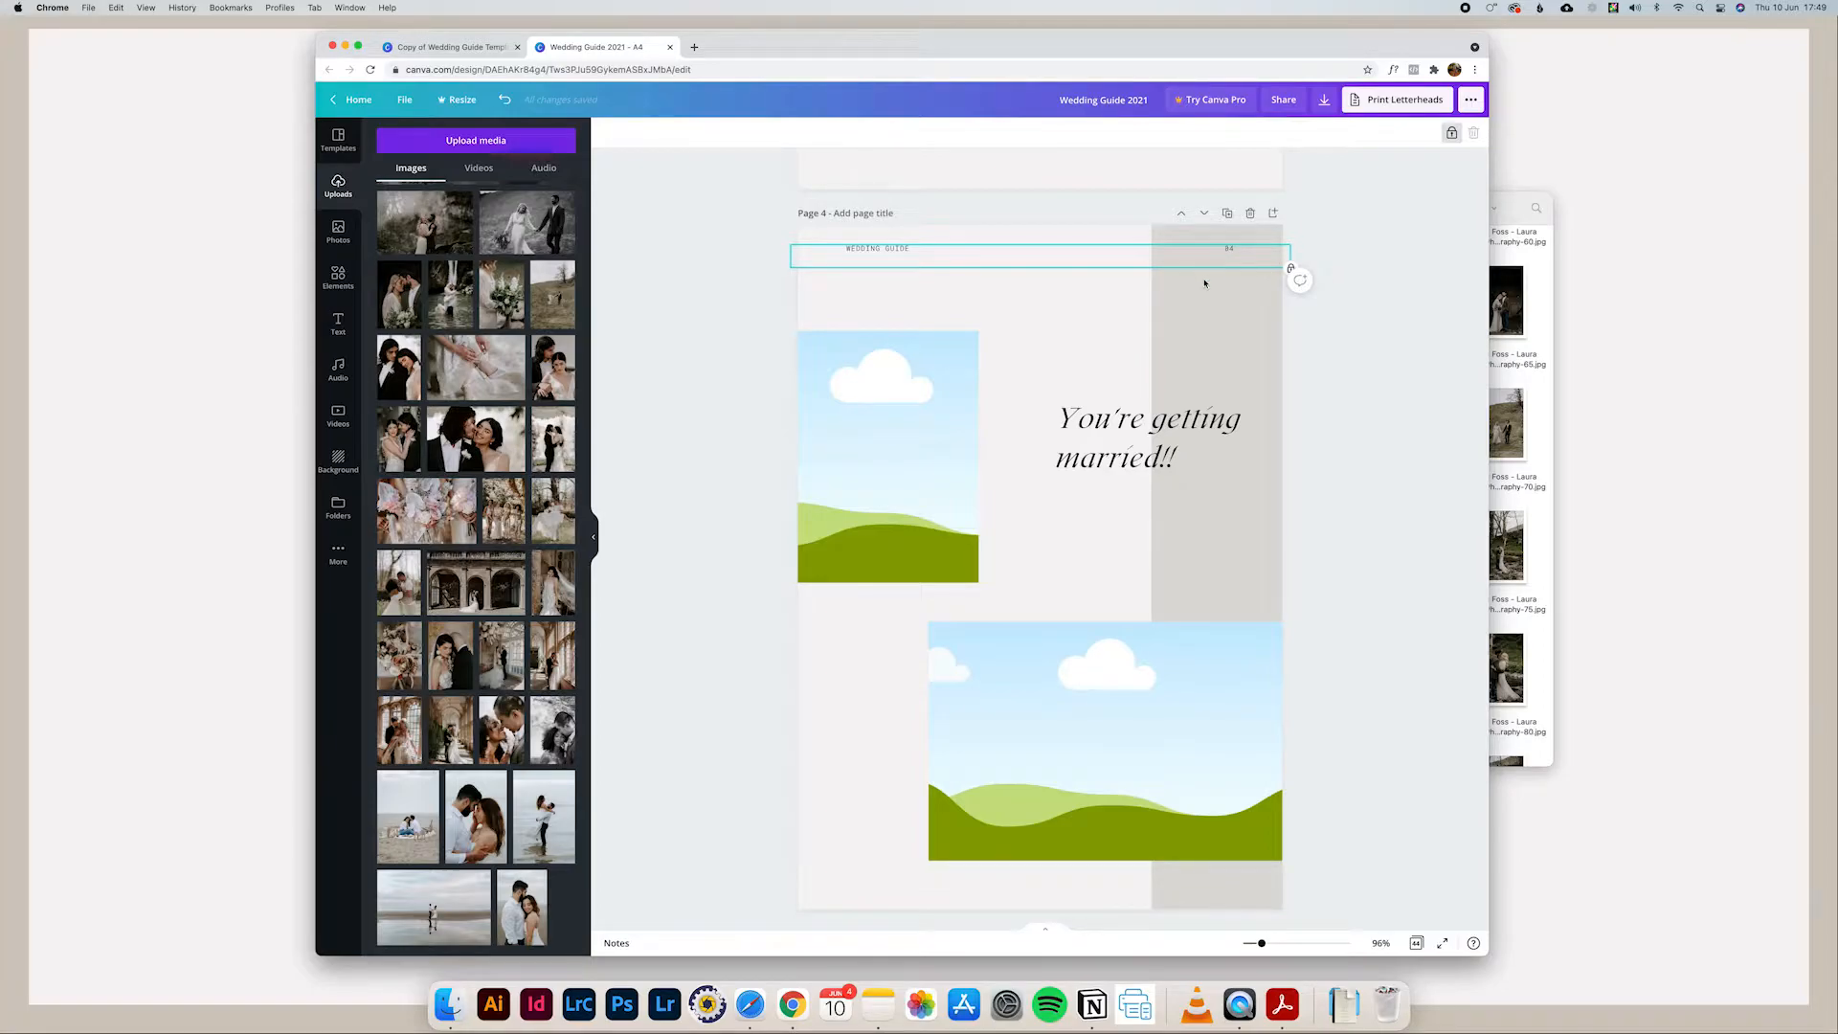
click(1451, 137)
click(1229, 250)
click(1228, 249)
triple_click(872, 246)
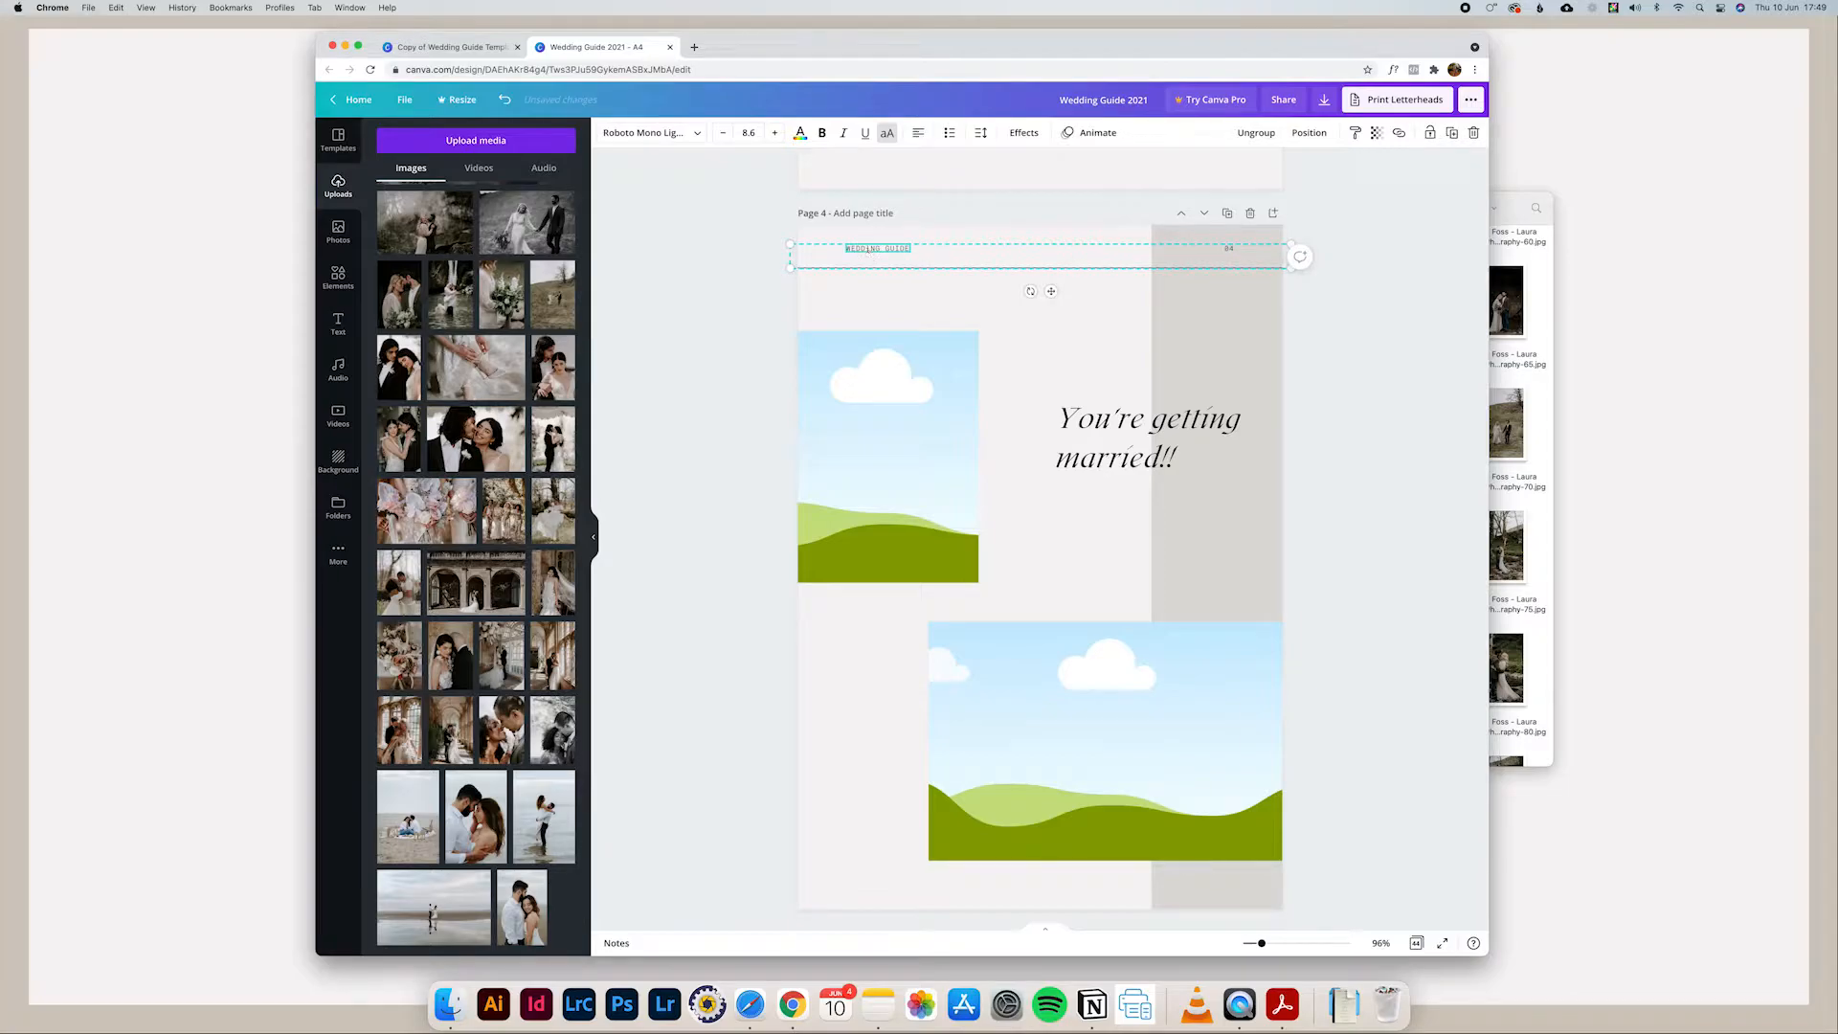
click(1343, 274)
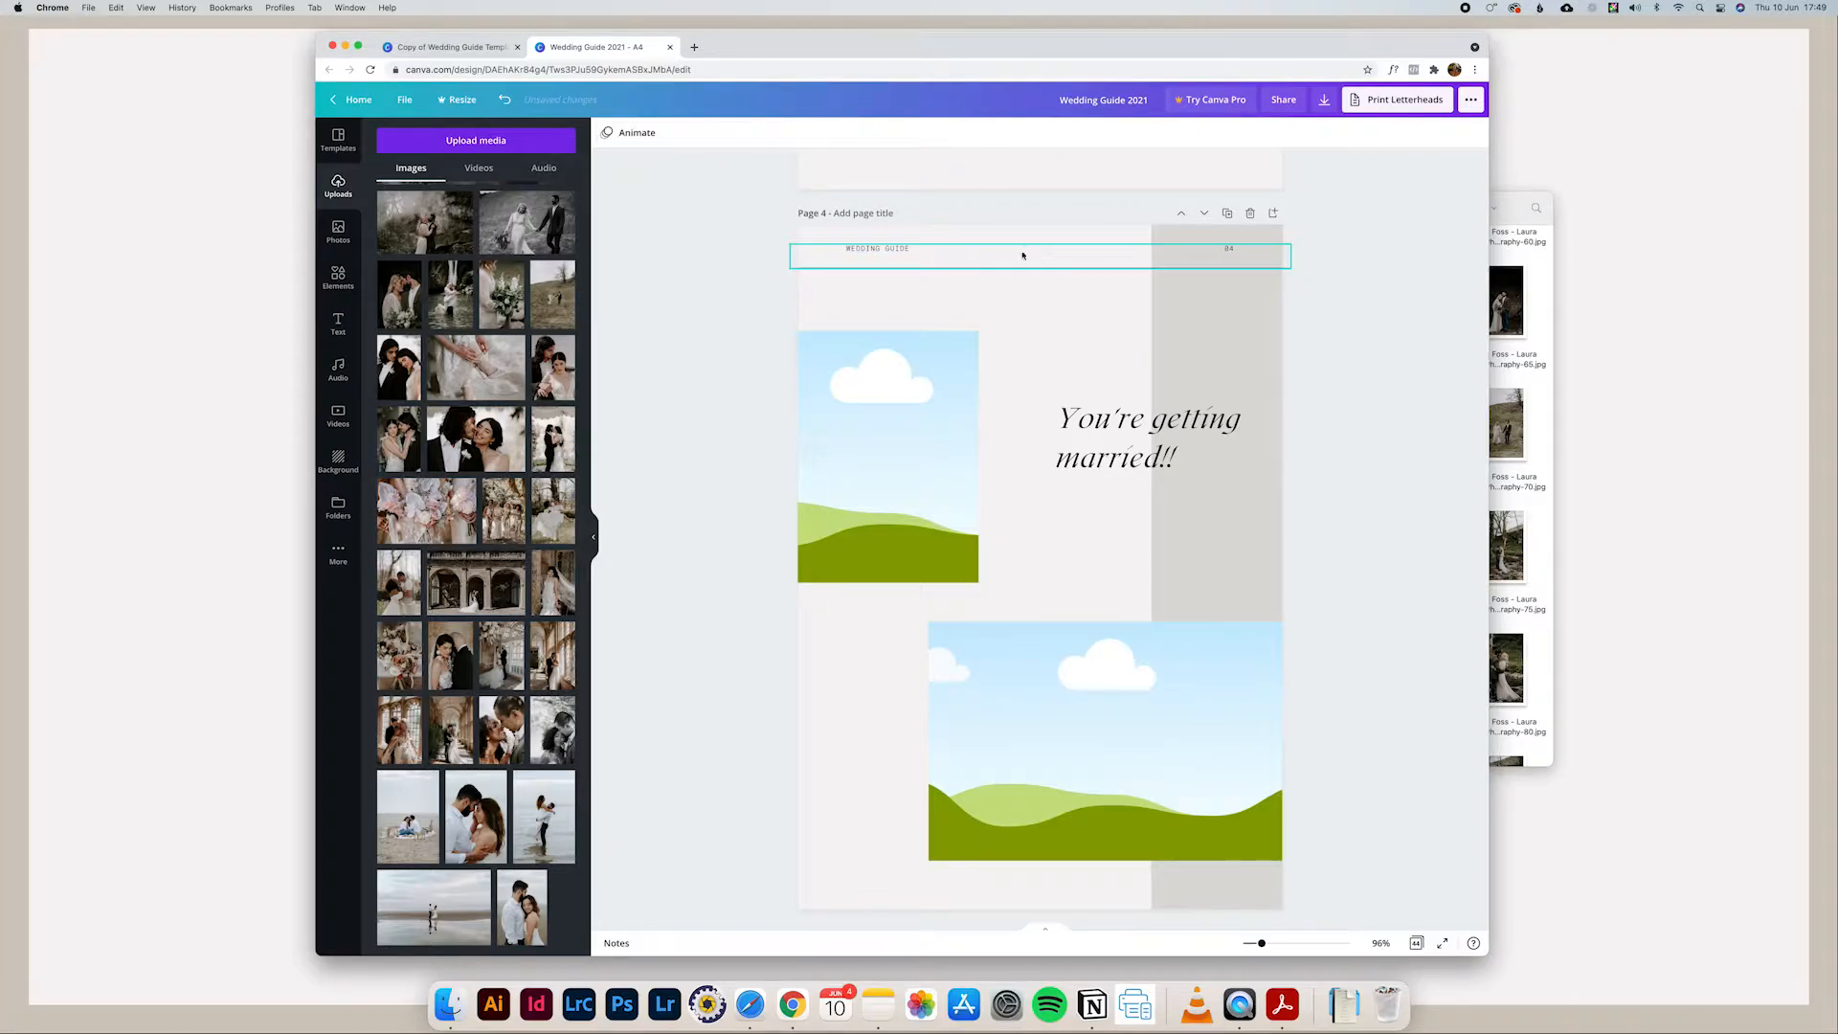
click(1429, 135)
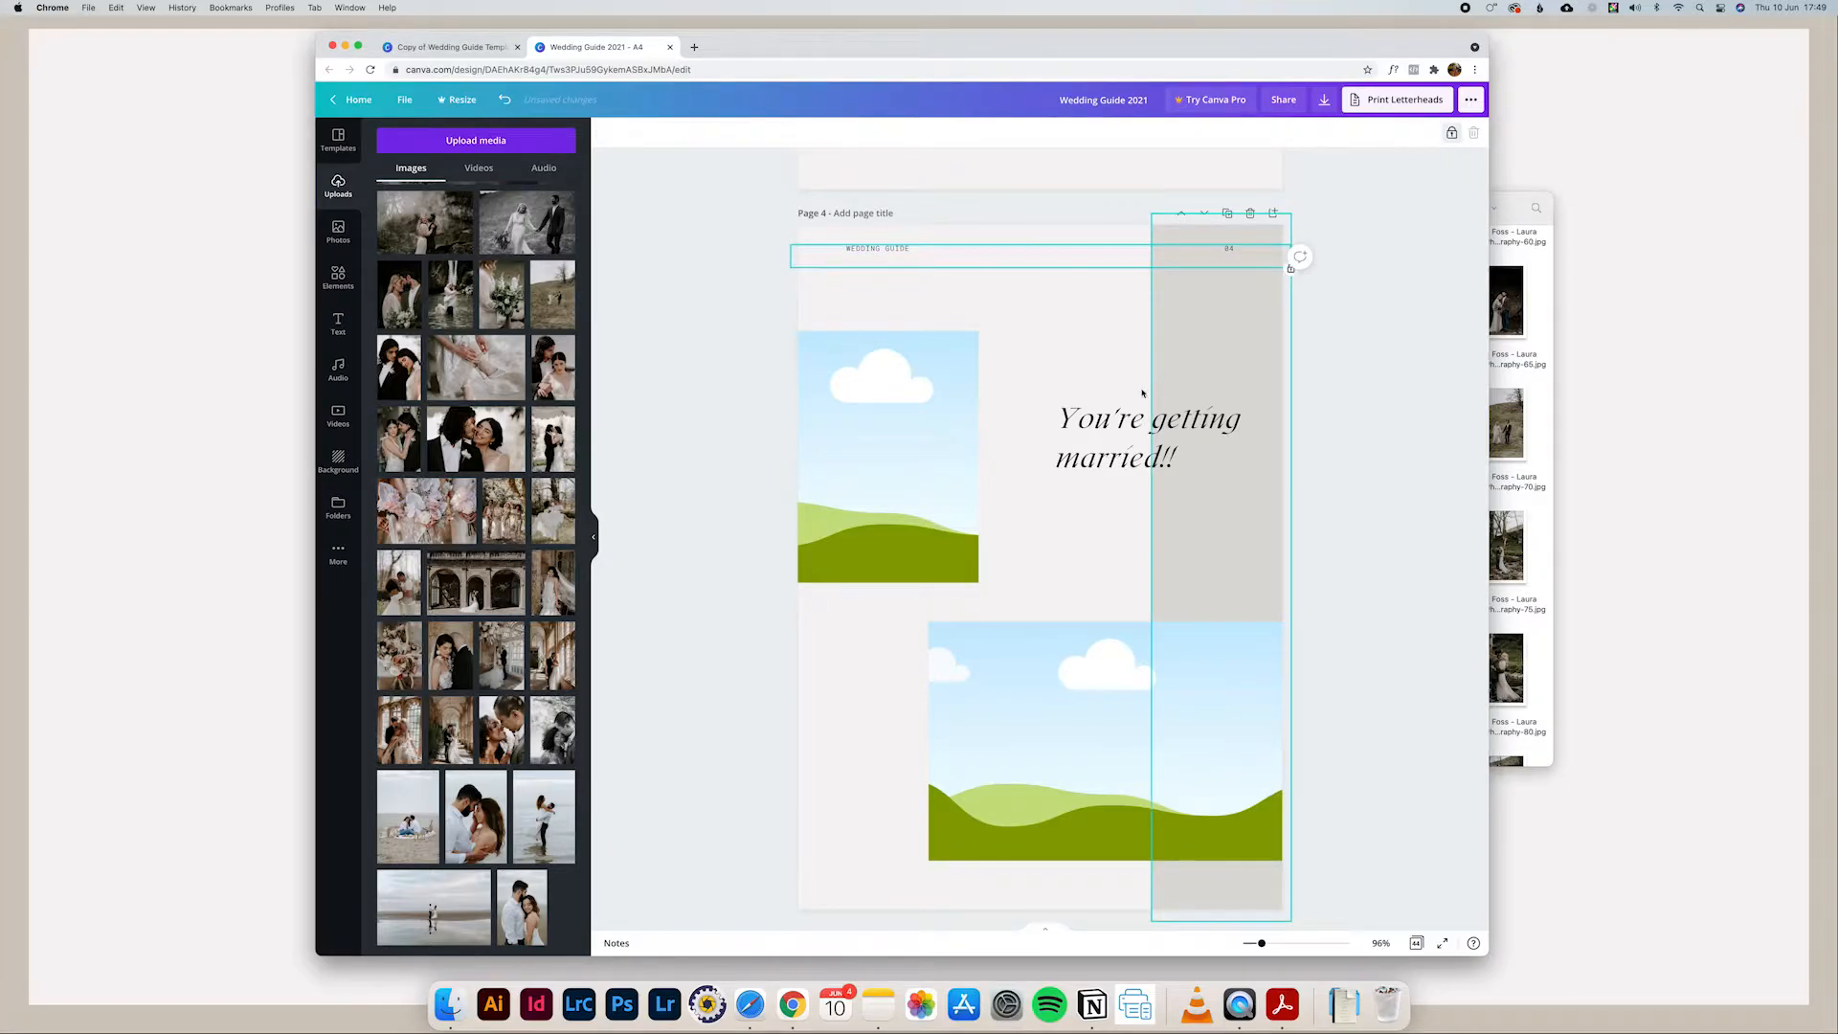
Step: Fill the image placeholder on page 8, Engagement Shoot, with the uploaded photo of the couple touching foreheads
scroll(1135, 397, down, 3)
scroll(1133, 395, down, 20)
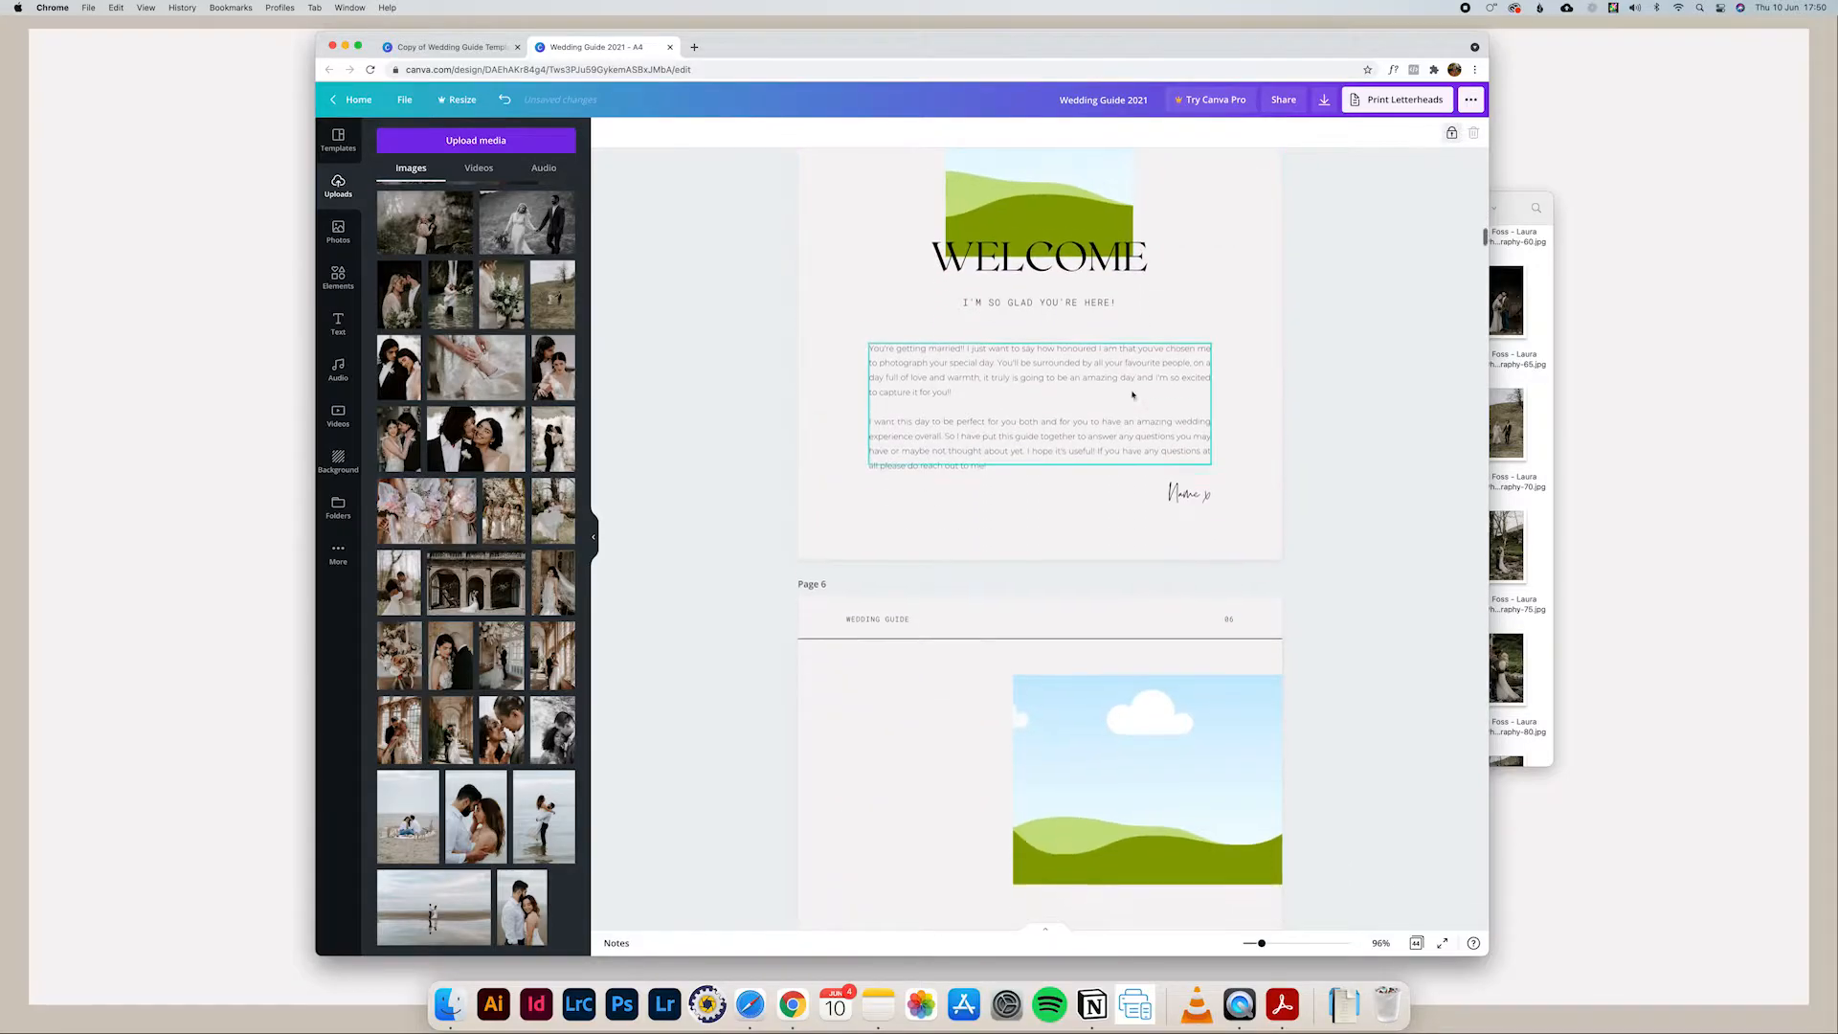
scroll(1132, 395, down, 20)
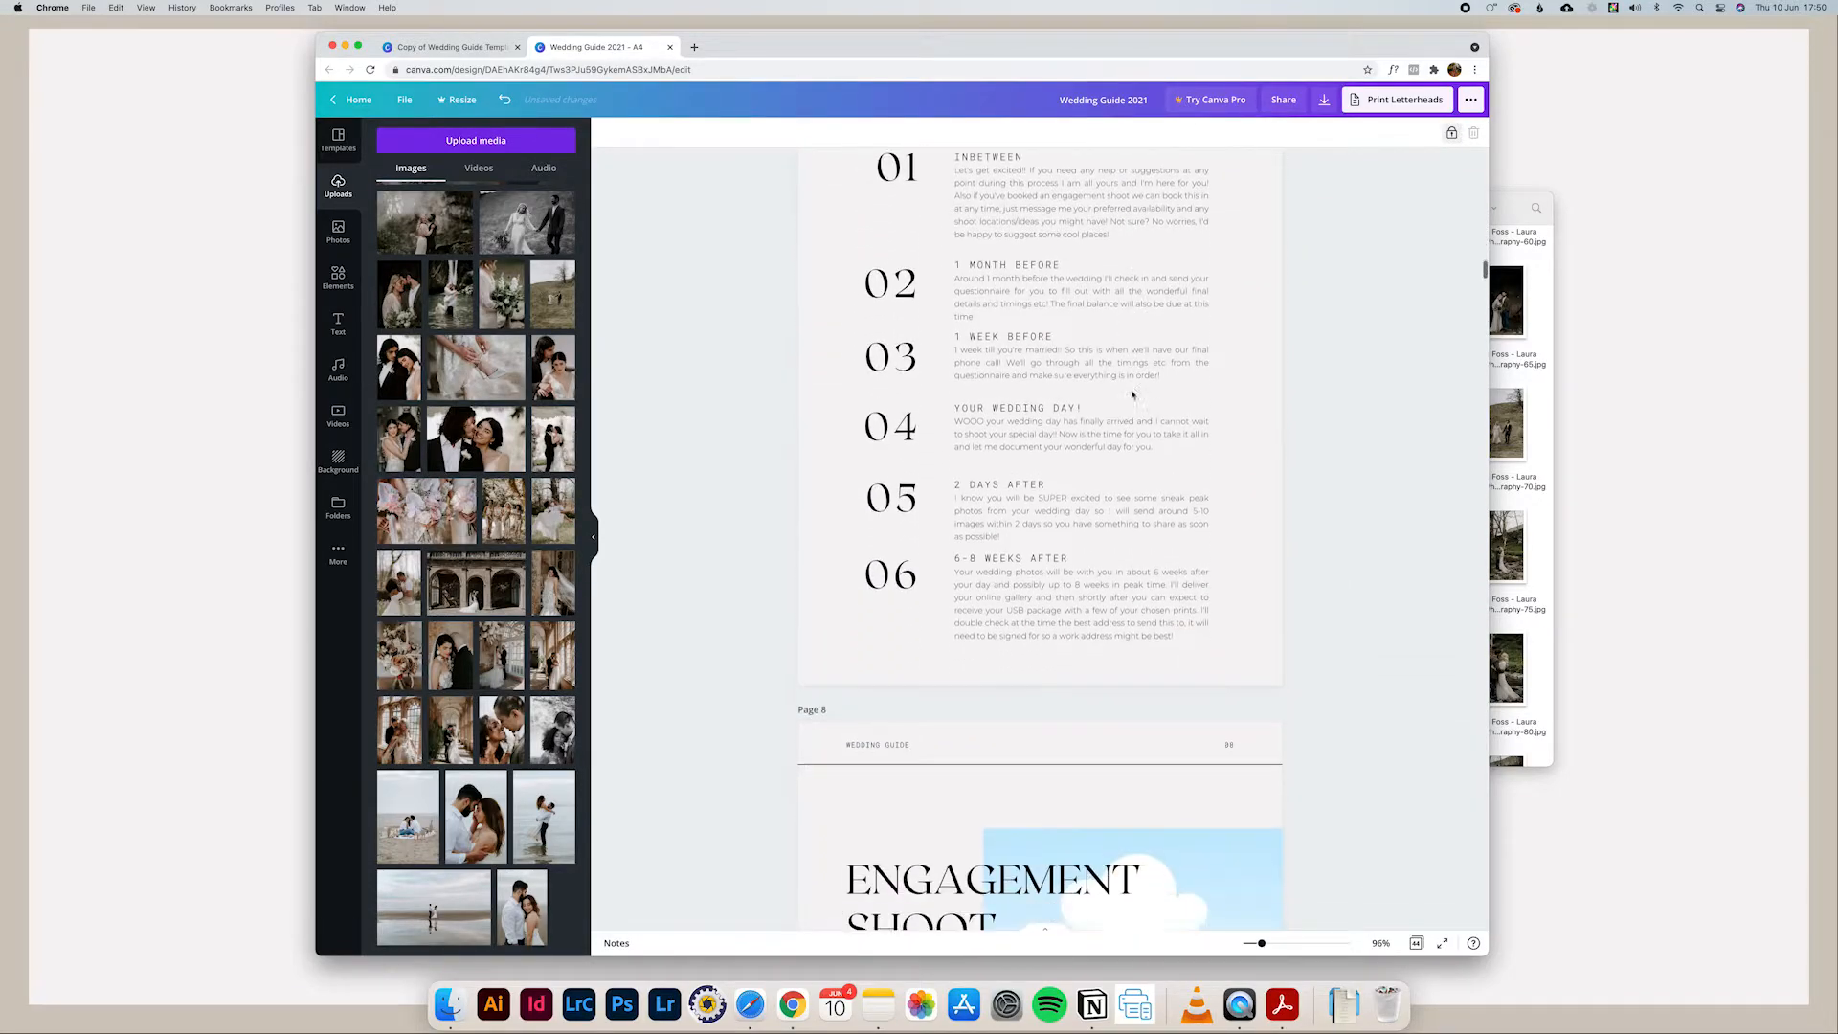
scroll(1133, 396, down, 2)
click(1121, 354)
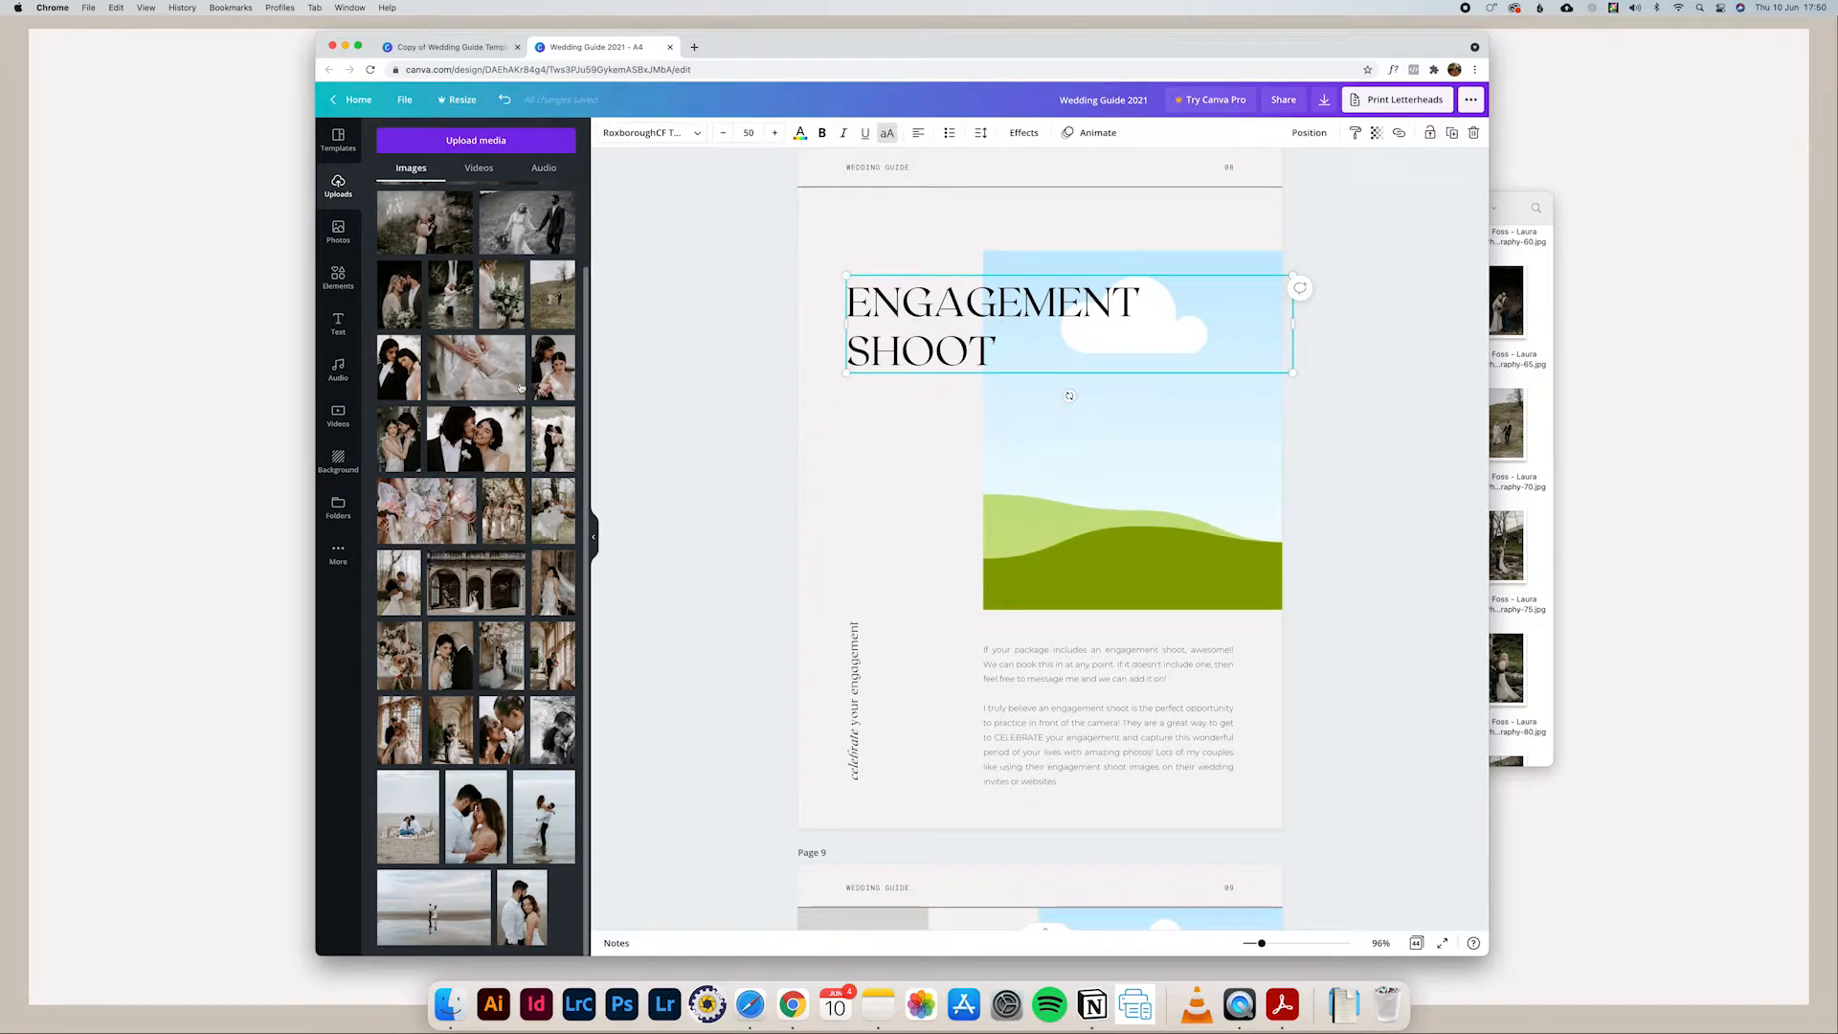
drag(476, 804, 1197, 483)
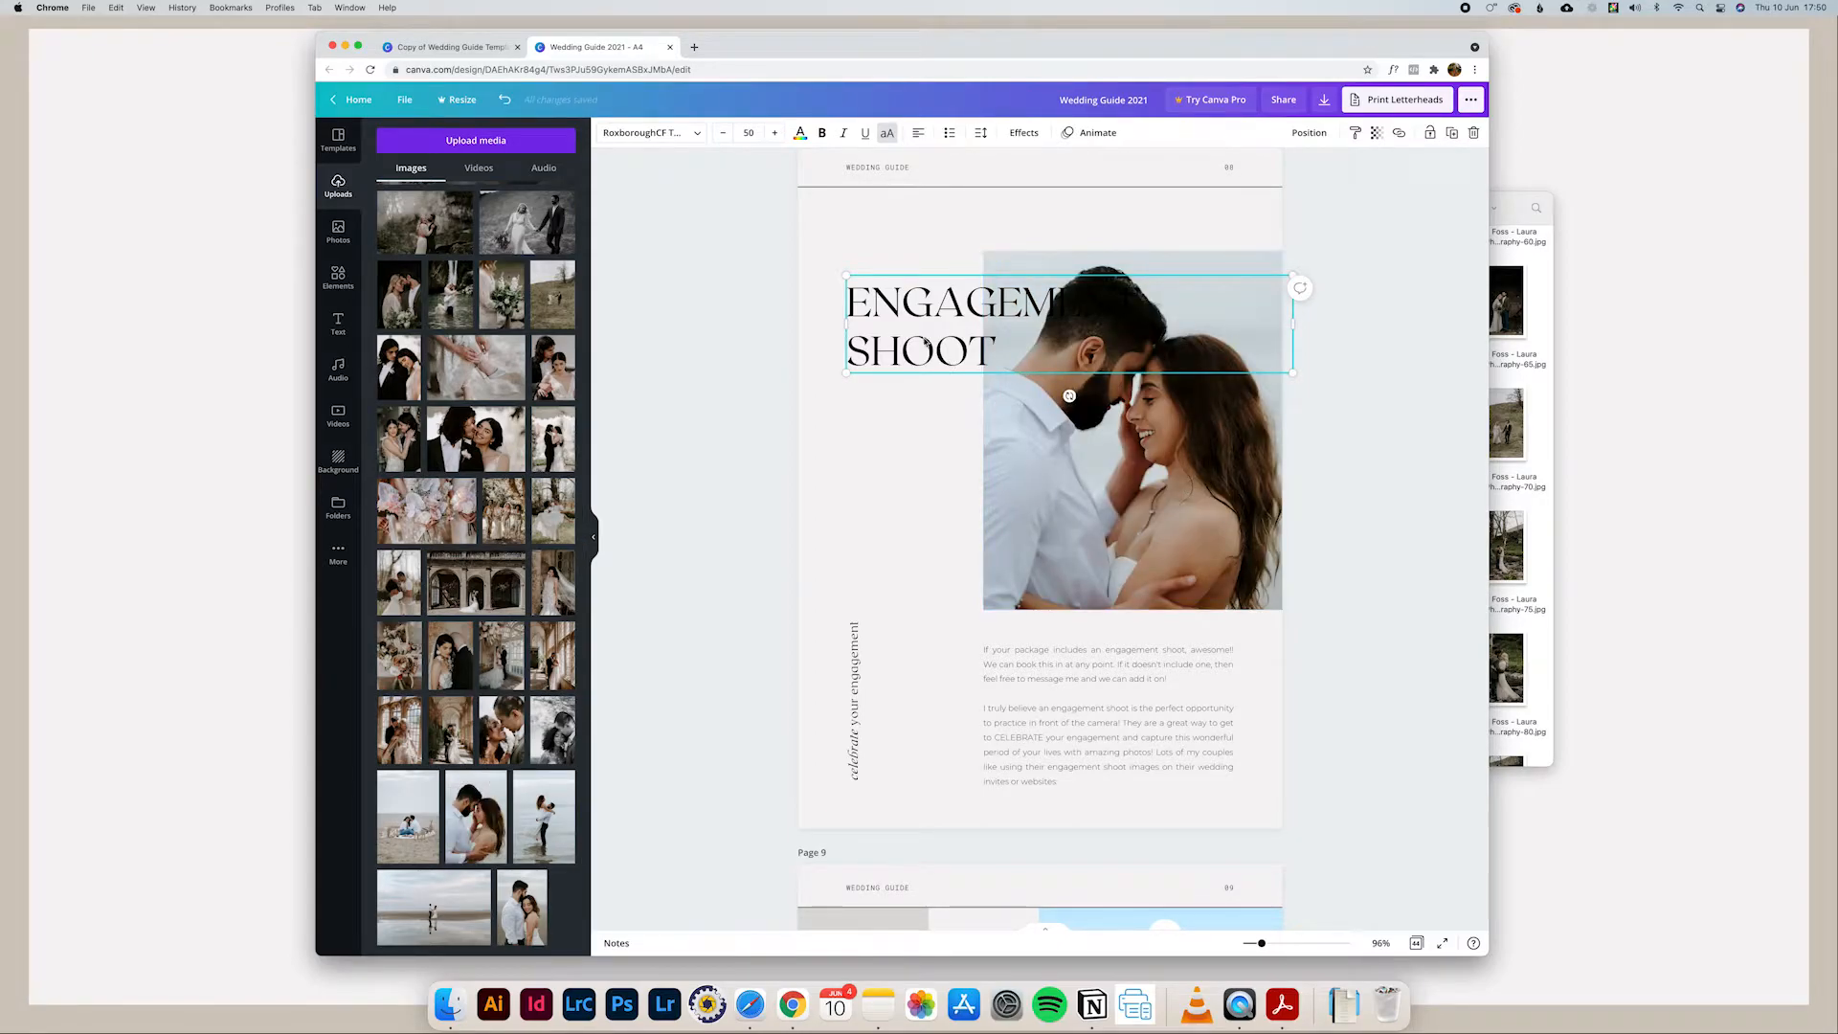
click(1465, 452)
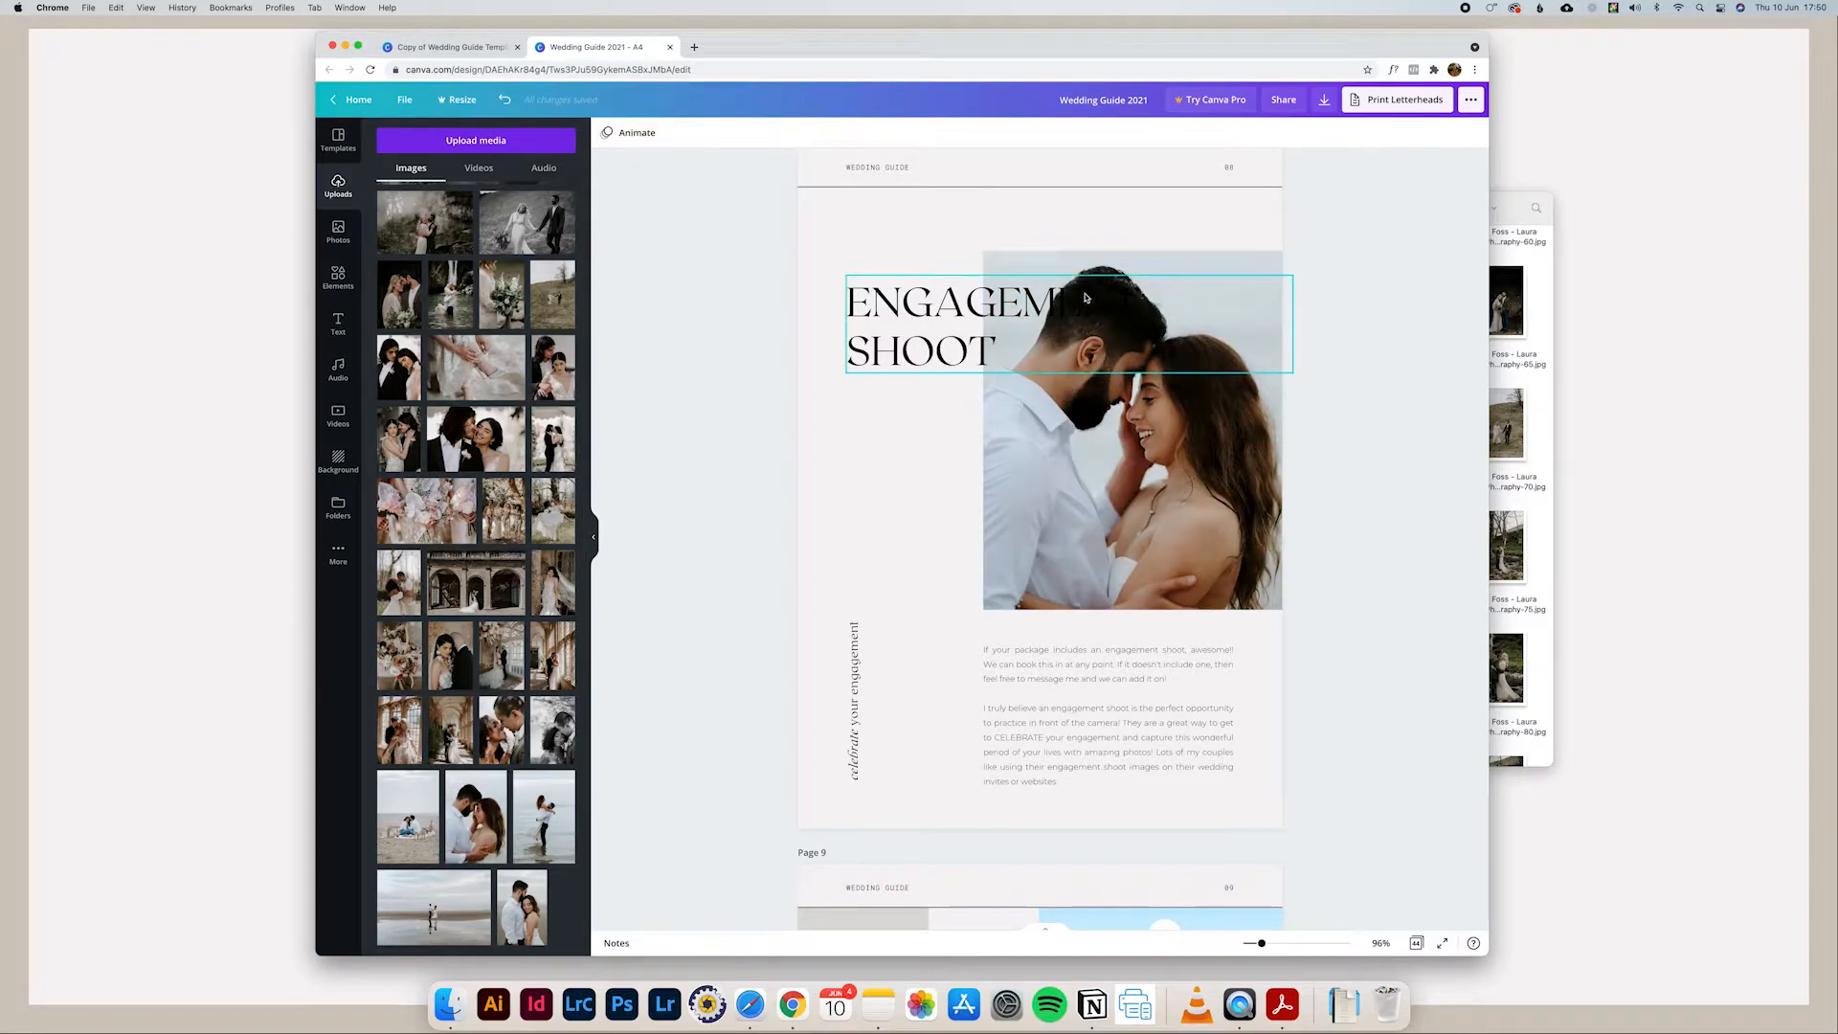
Step: Try narrowing the page 8 photo from its left side and shortening it from below, and undo the resizing
click(950, 308)
click(1071, 395)
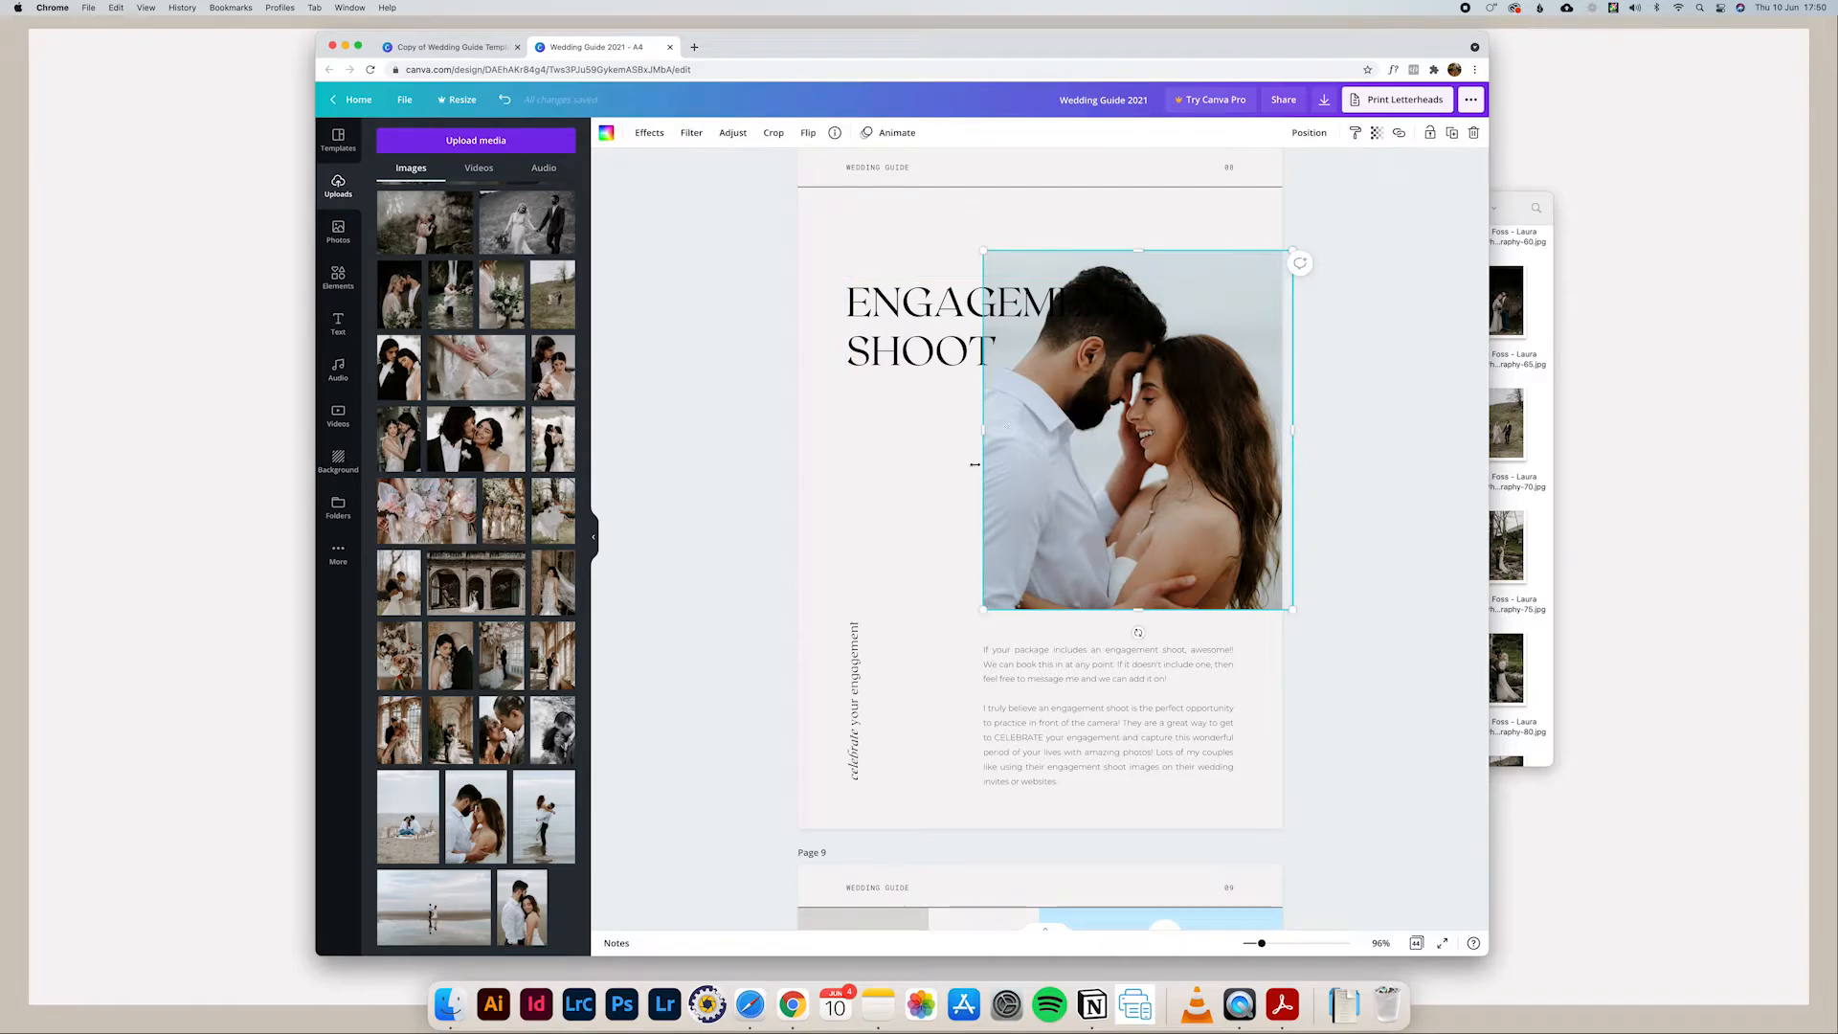
drag(984, 437, 1081, 424)
drag(1189, 610, 1219, 554)
click(1337, 618)
click(987, 519)
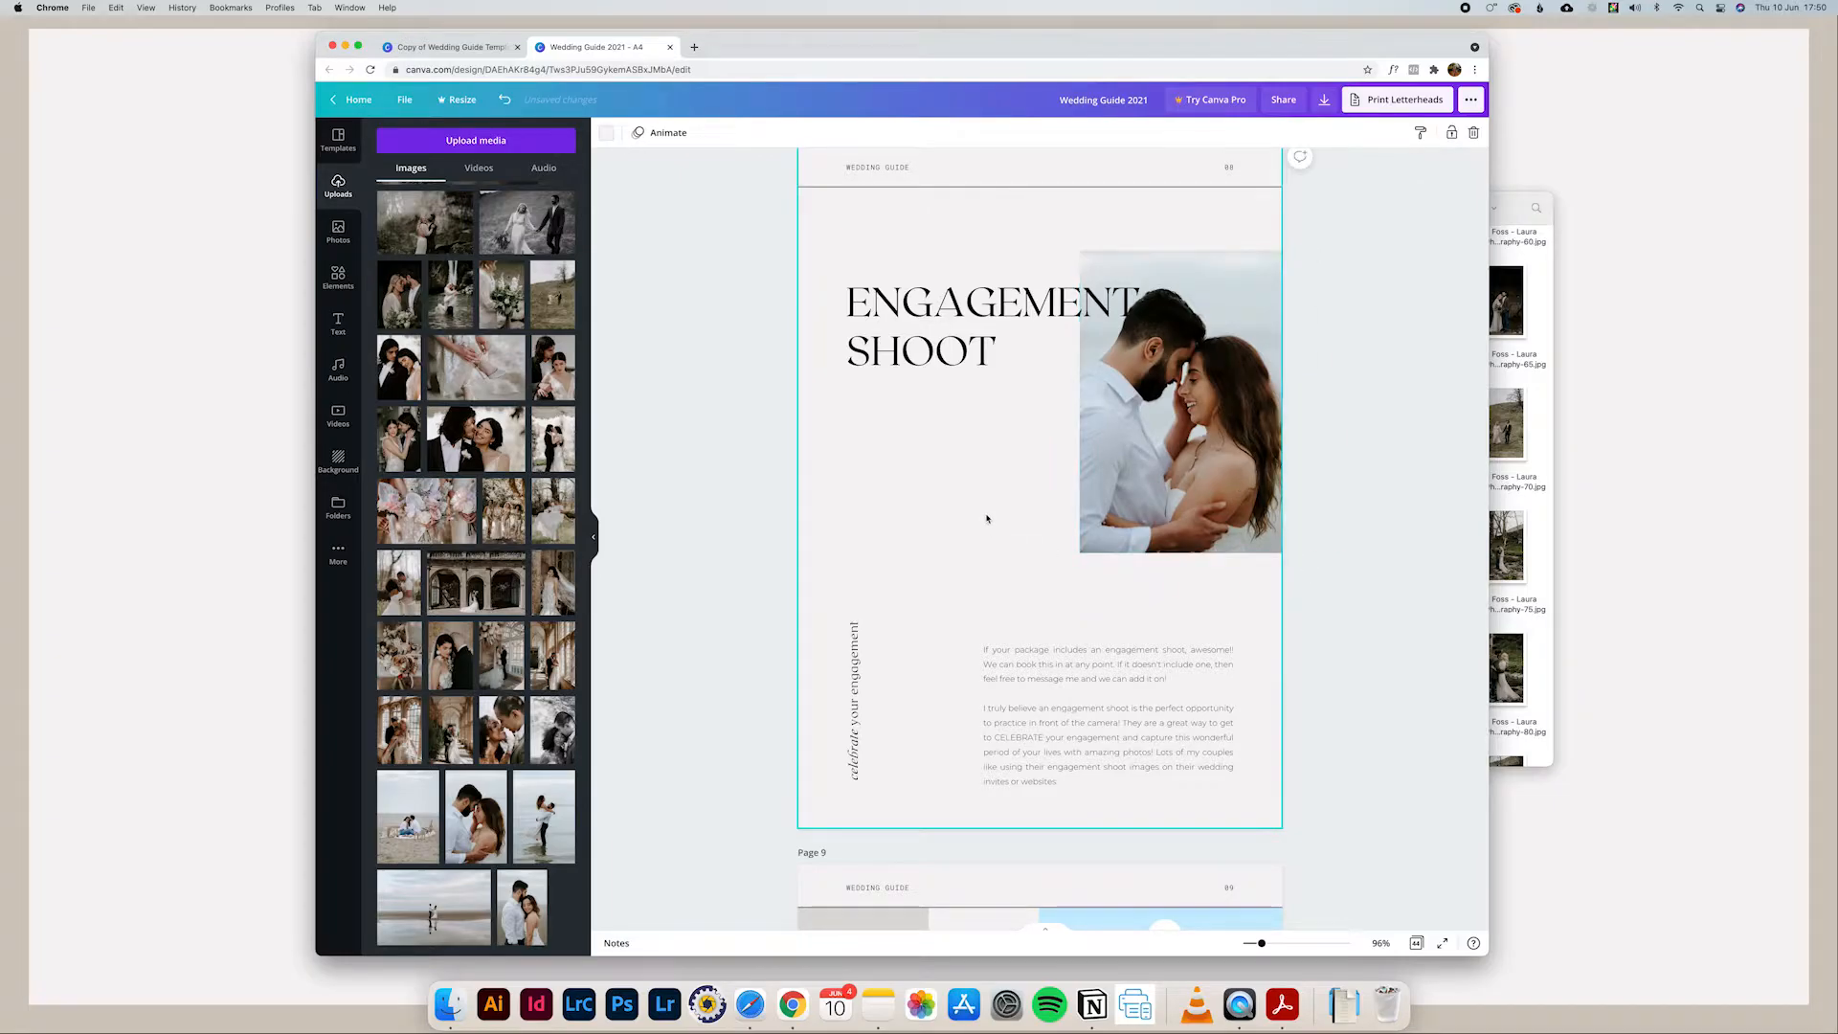
key(super+z)
key(super+z)
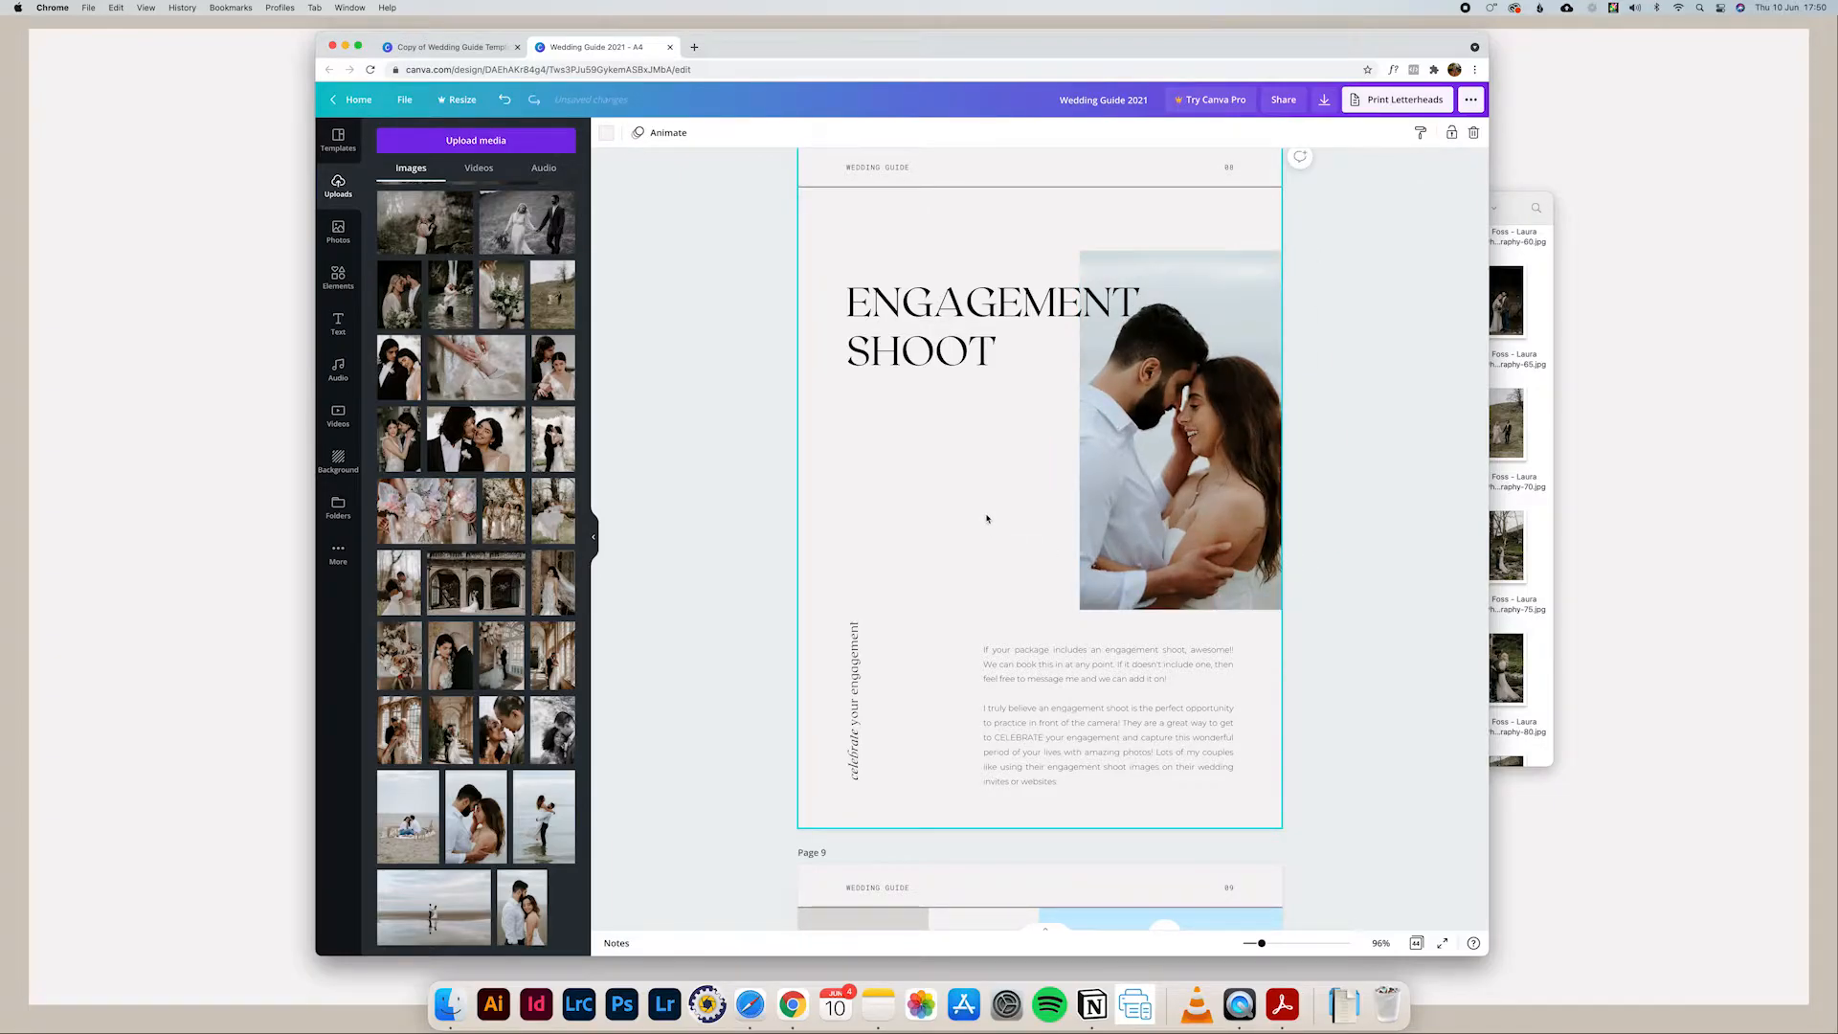
Step: Move the ENGAGEMENT SHOOT heading down over the lower half of the photo and reduce its font size to 42
click(942, 367)
drag(927, 335, 928, 485)
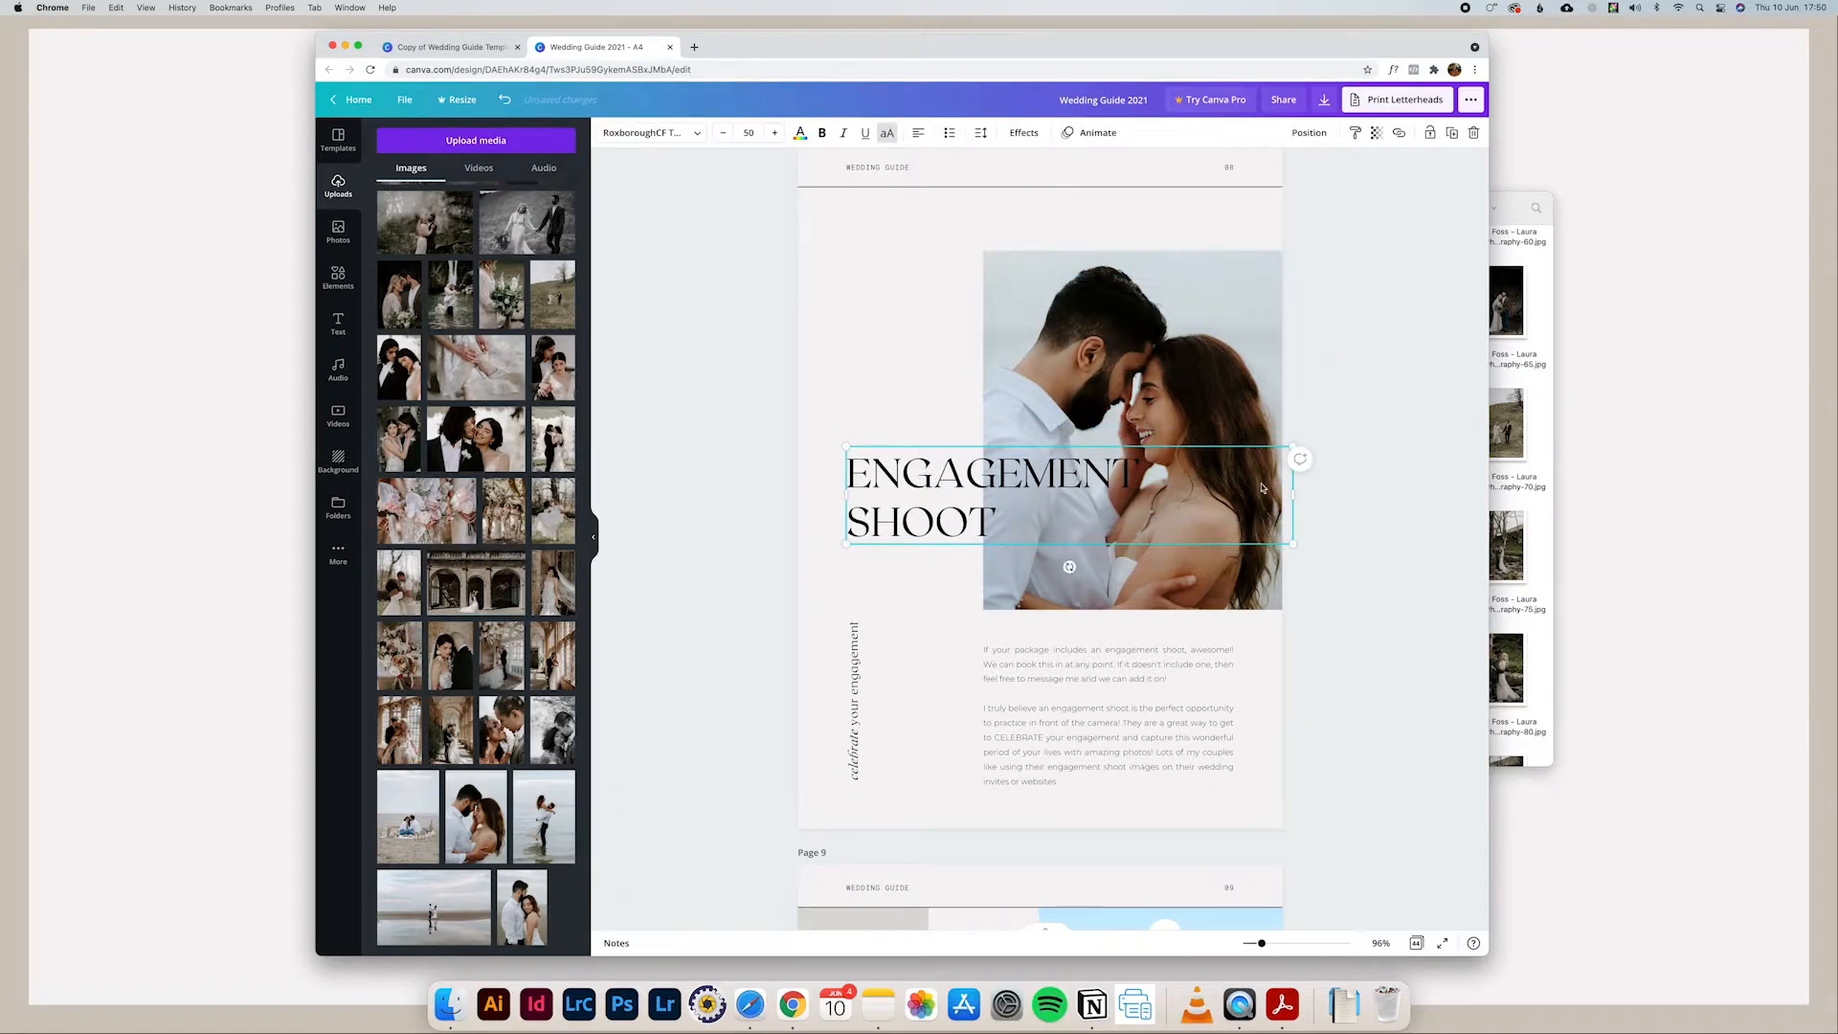
double_click(1074, 476)
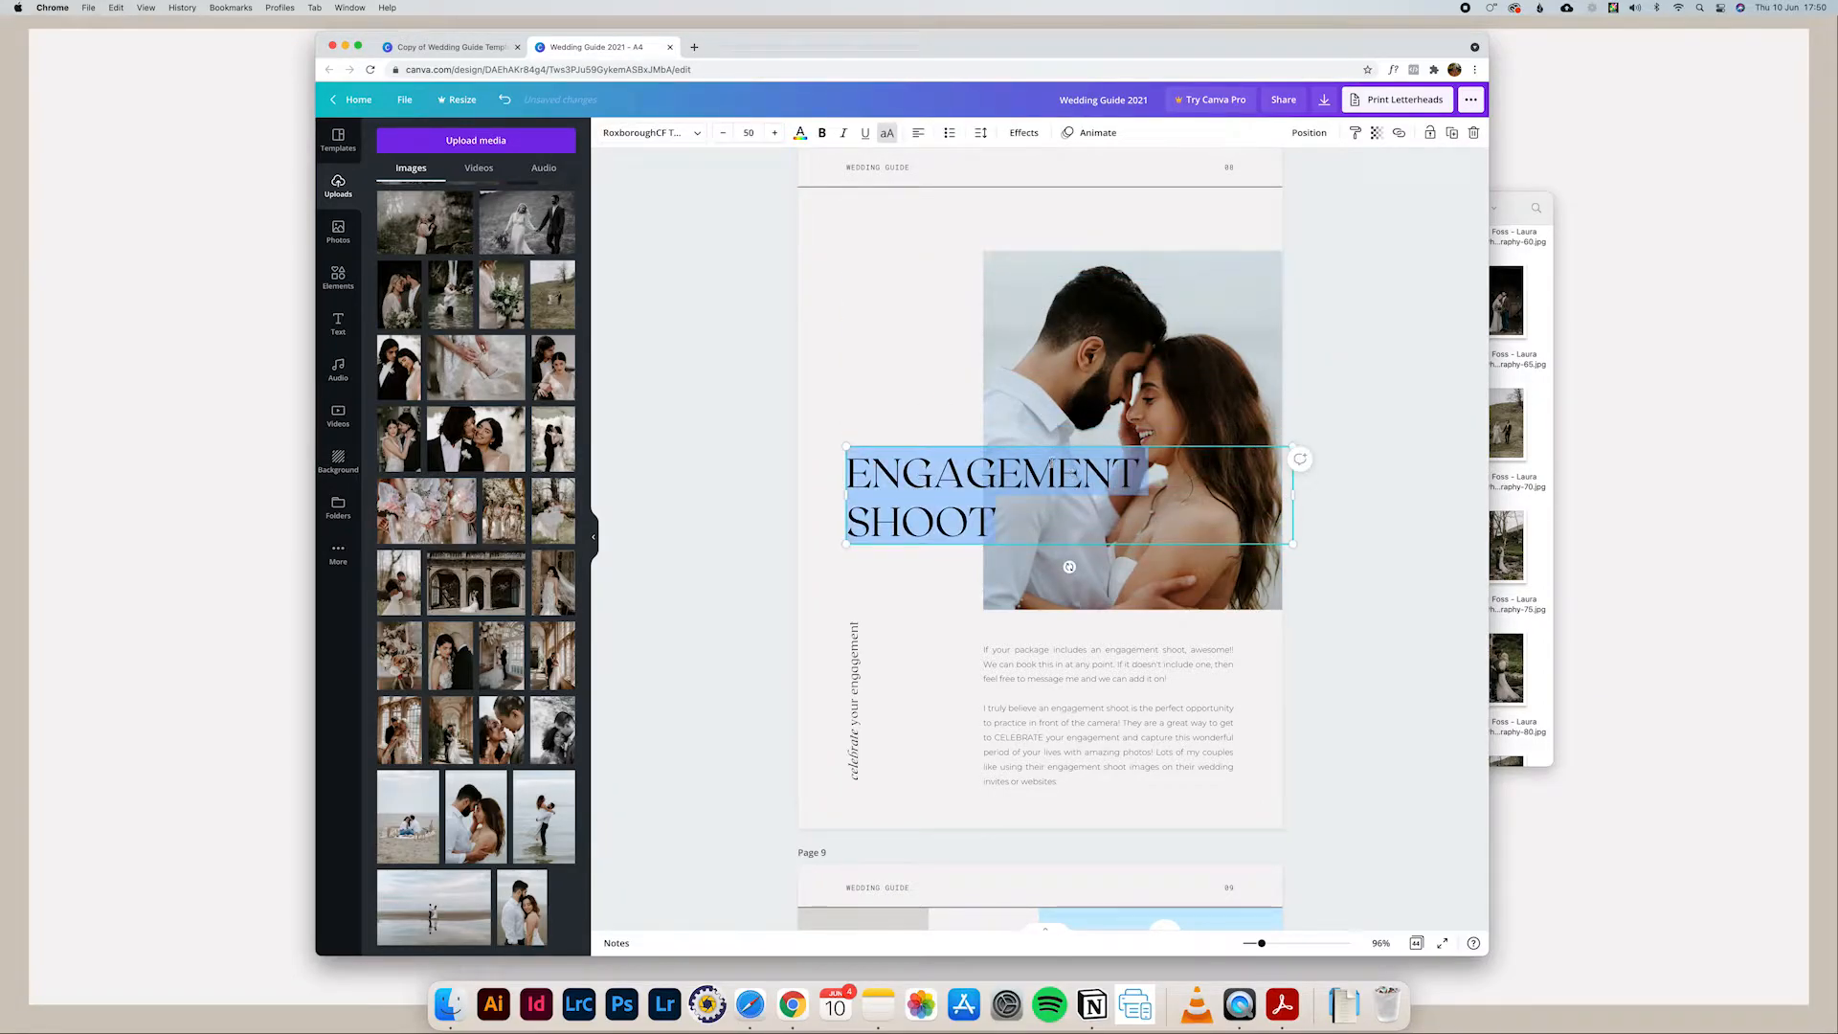
click(722, 137)
click(722, 137)
click(722, 137)
click(721, 137)
click(722, 137)
click(722, 137)
click(722, 137)
click(722, 137)
Step: Break the heading after ENGAGEMENT so SHOOT sits on its own line, and move the heading slightly lower over the photo
click(1100, 469)
key(Return)
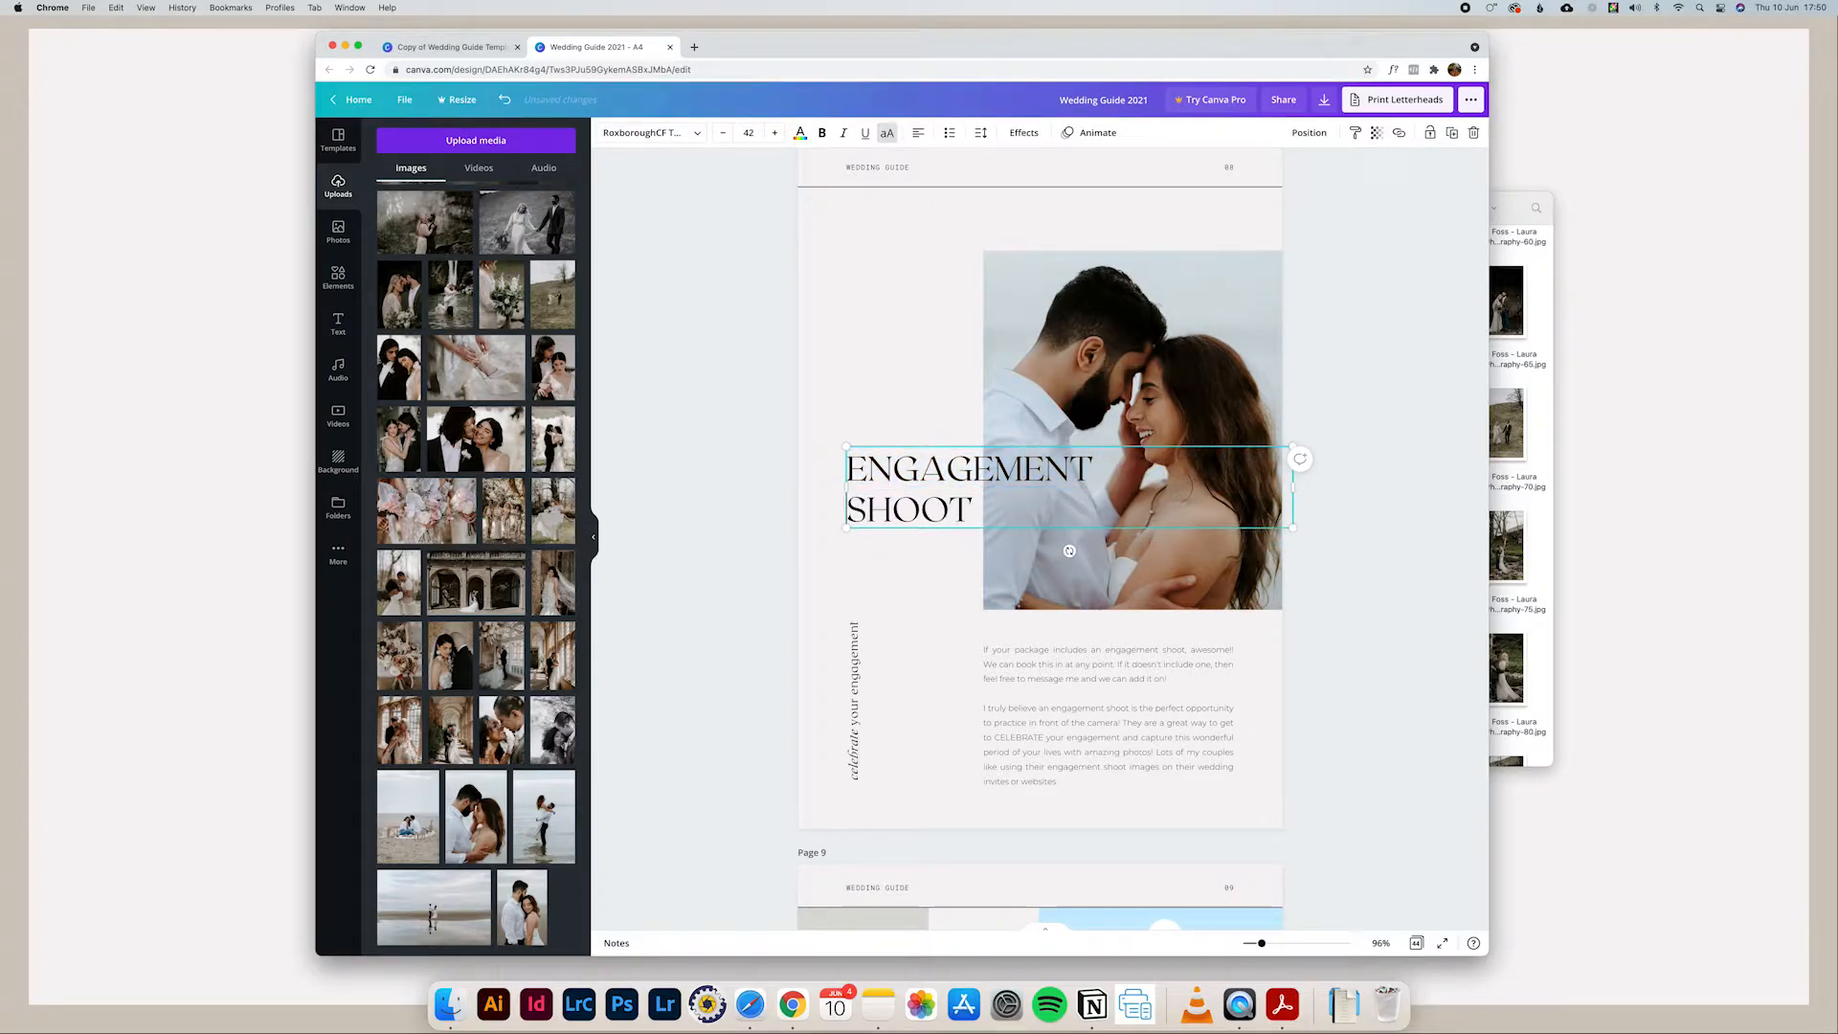
scroll(1045, 444, up, 1)
click(1376, 702)
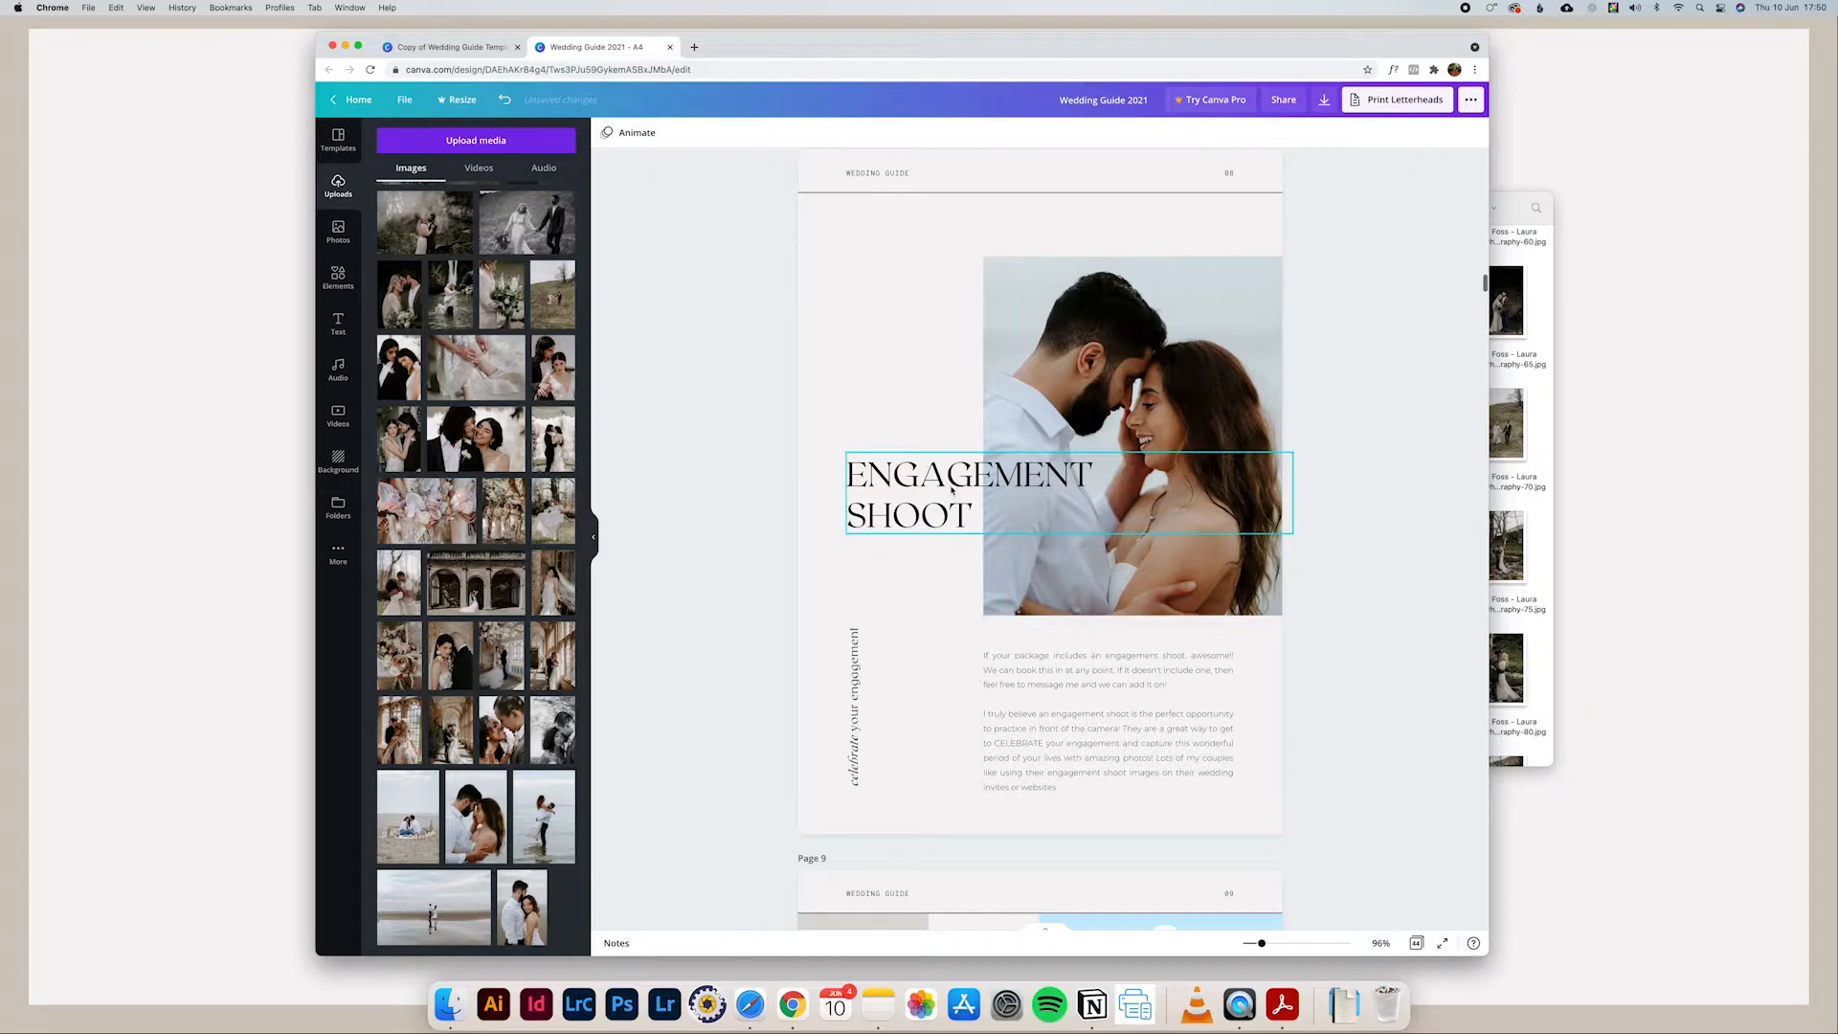
drag(951, 496, 952, 521)
click(1334, 675)
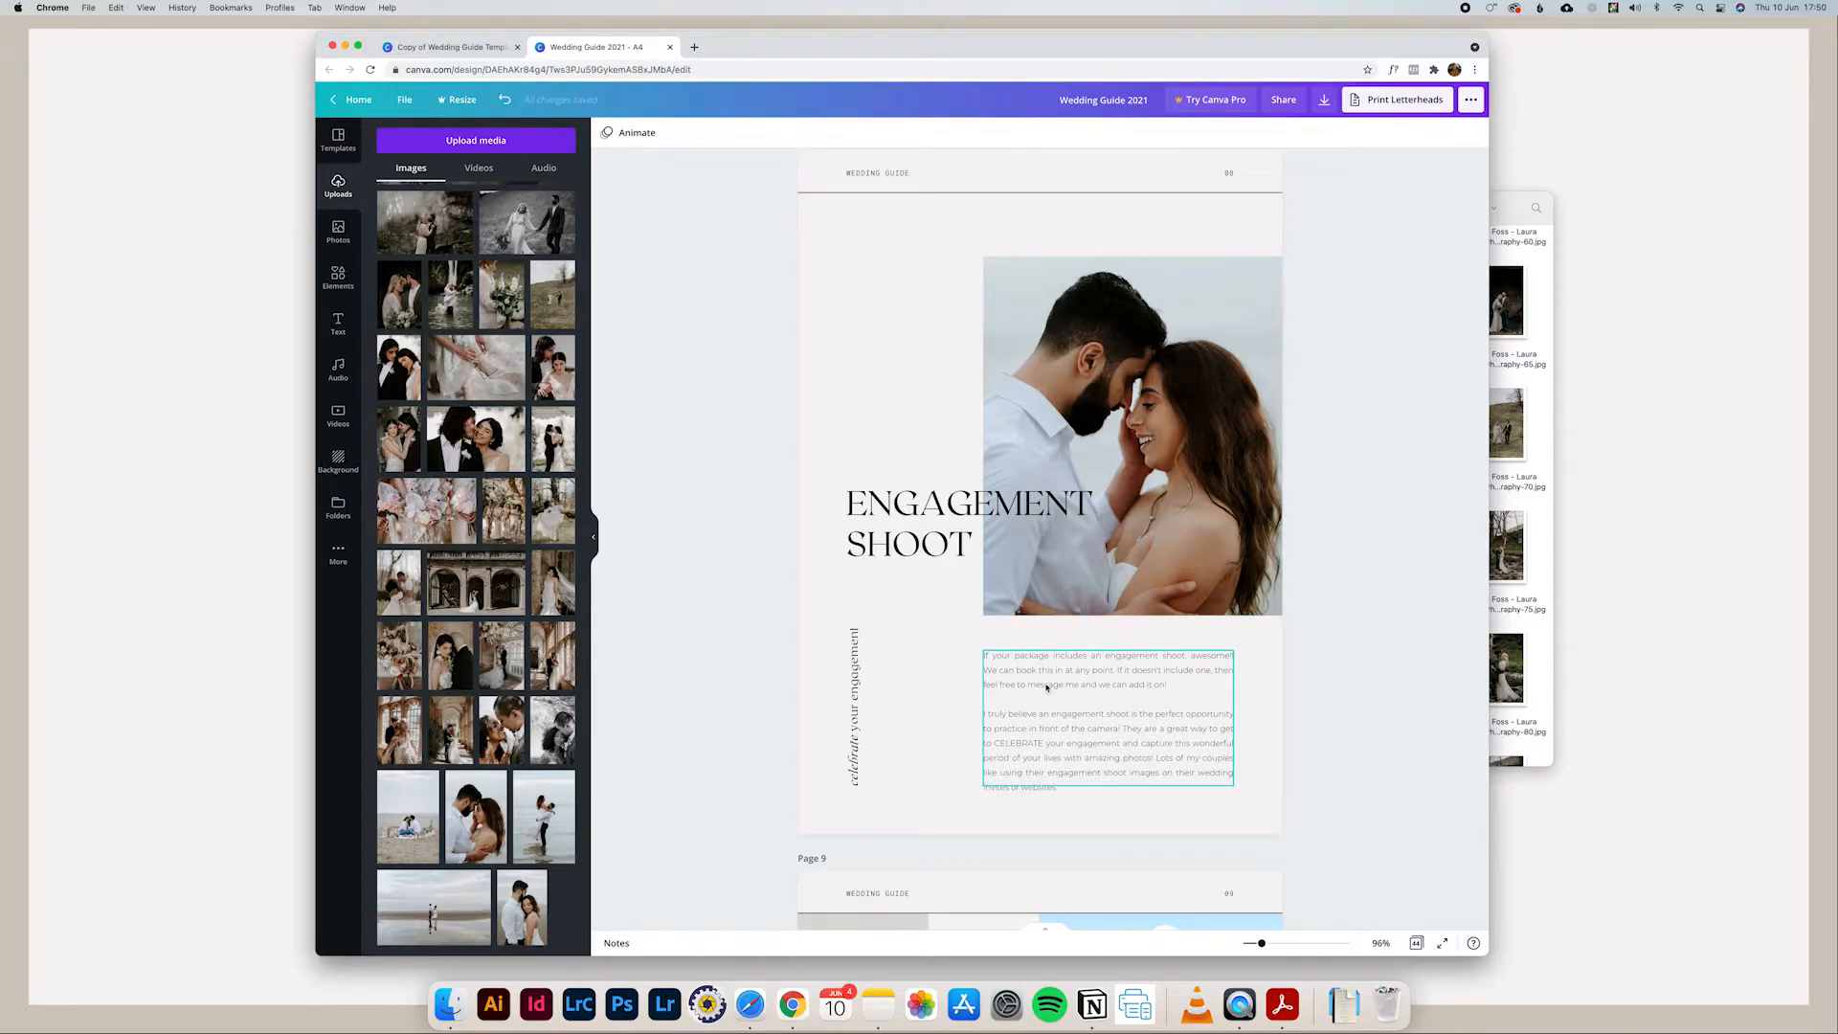
Step: Change the font of both body paragraphs below the engagement photo to Cormorant Garamond Medium
click(1047, 686)
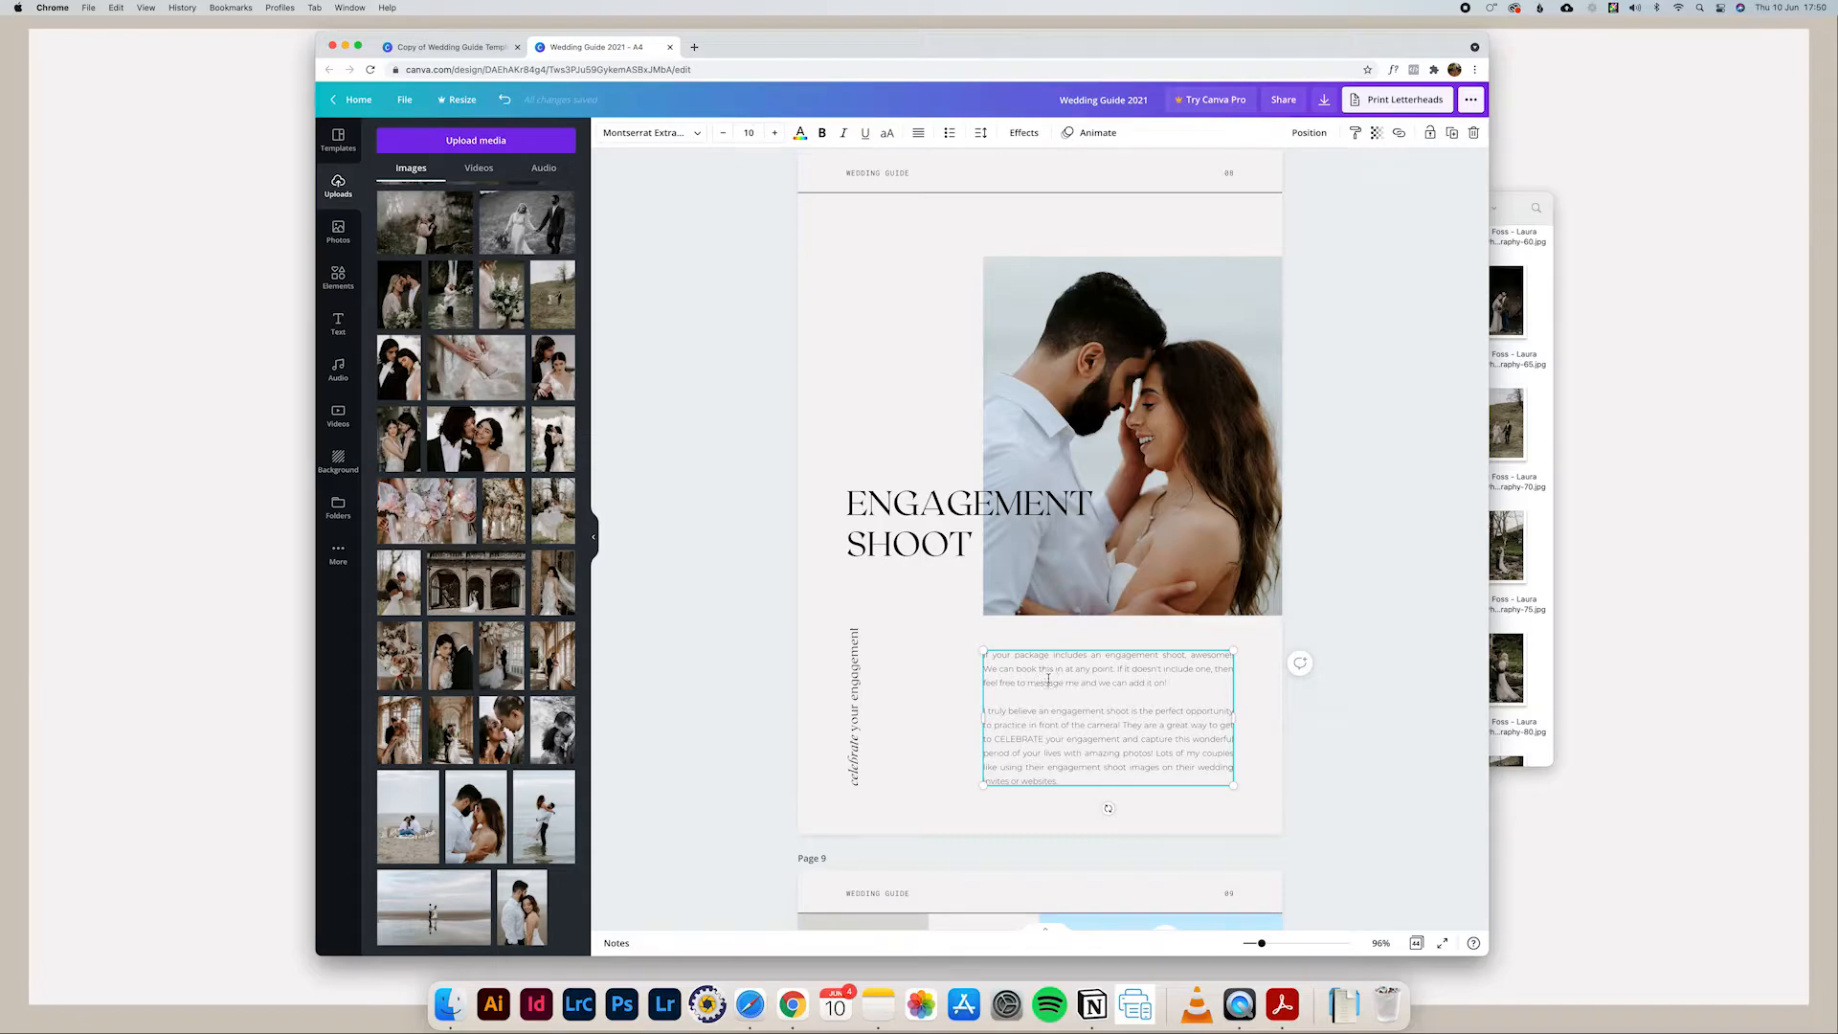
double_click(1047, 679)
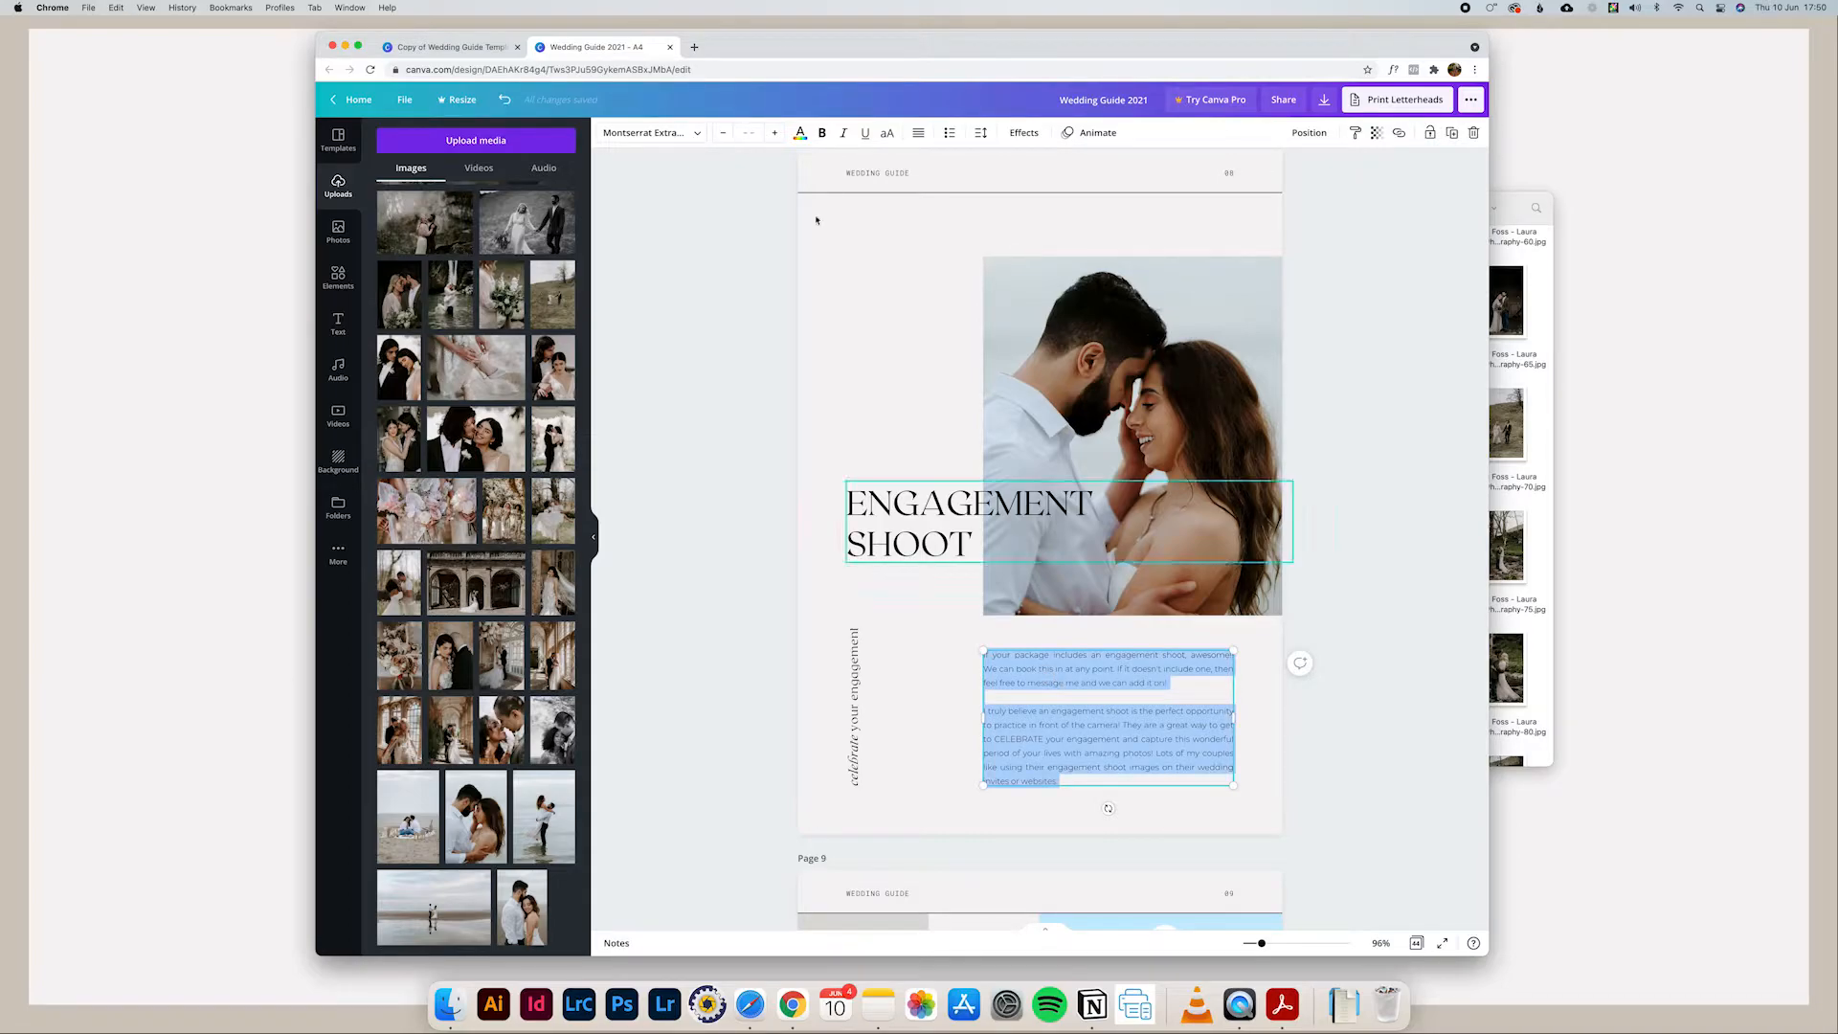
click(647, 133)
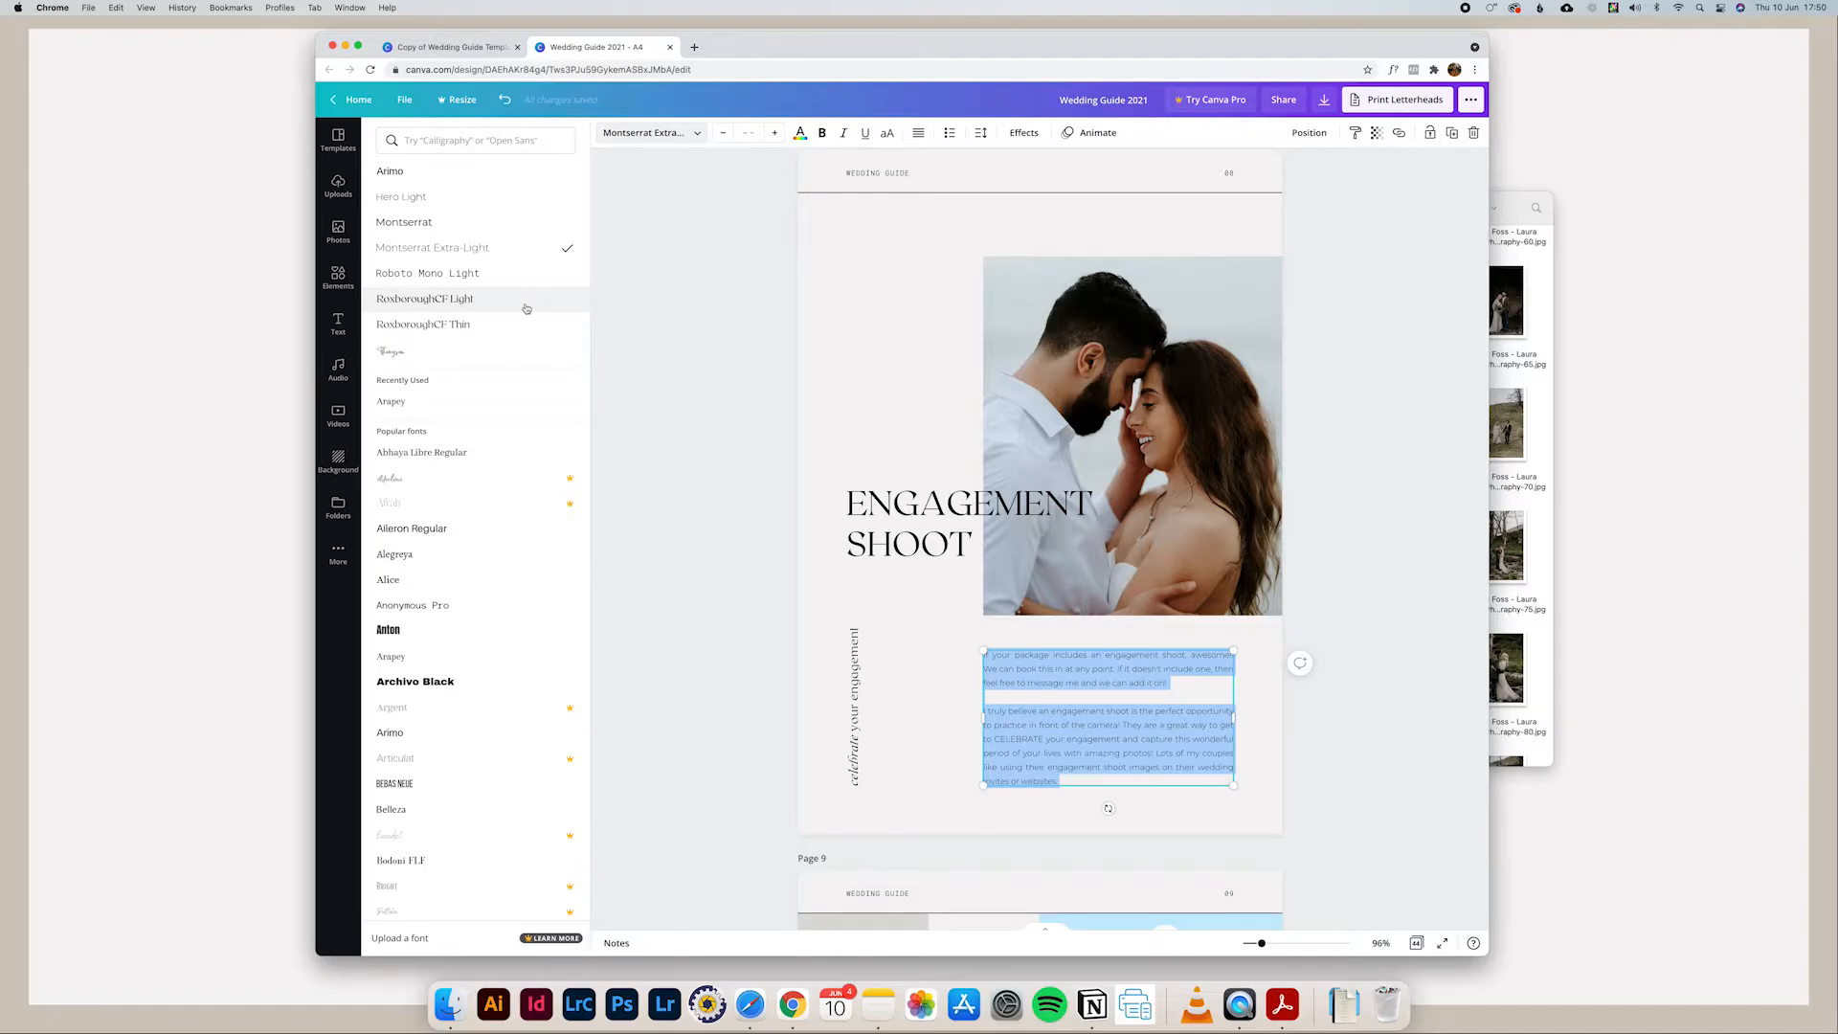
scroll(536, 311, down, 5)
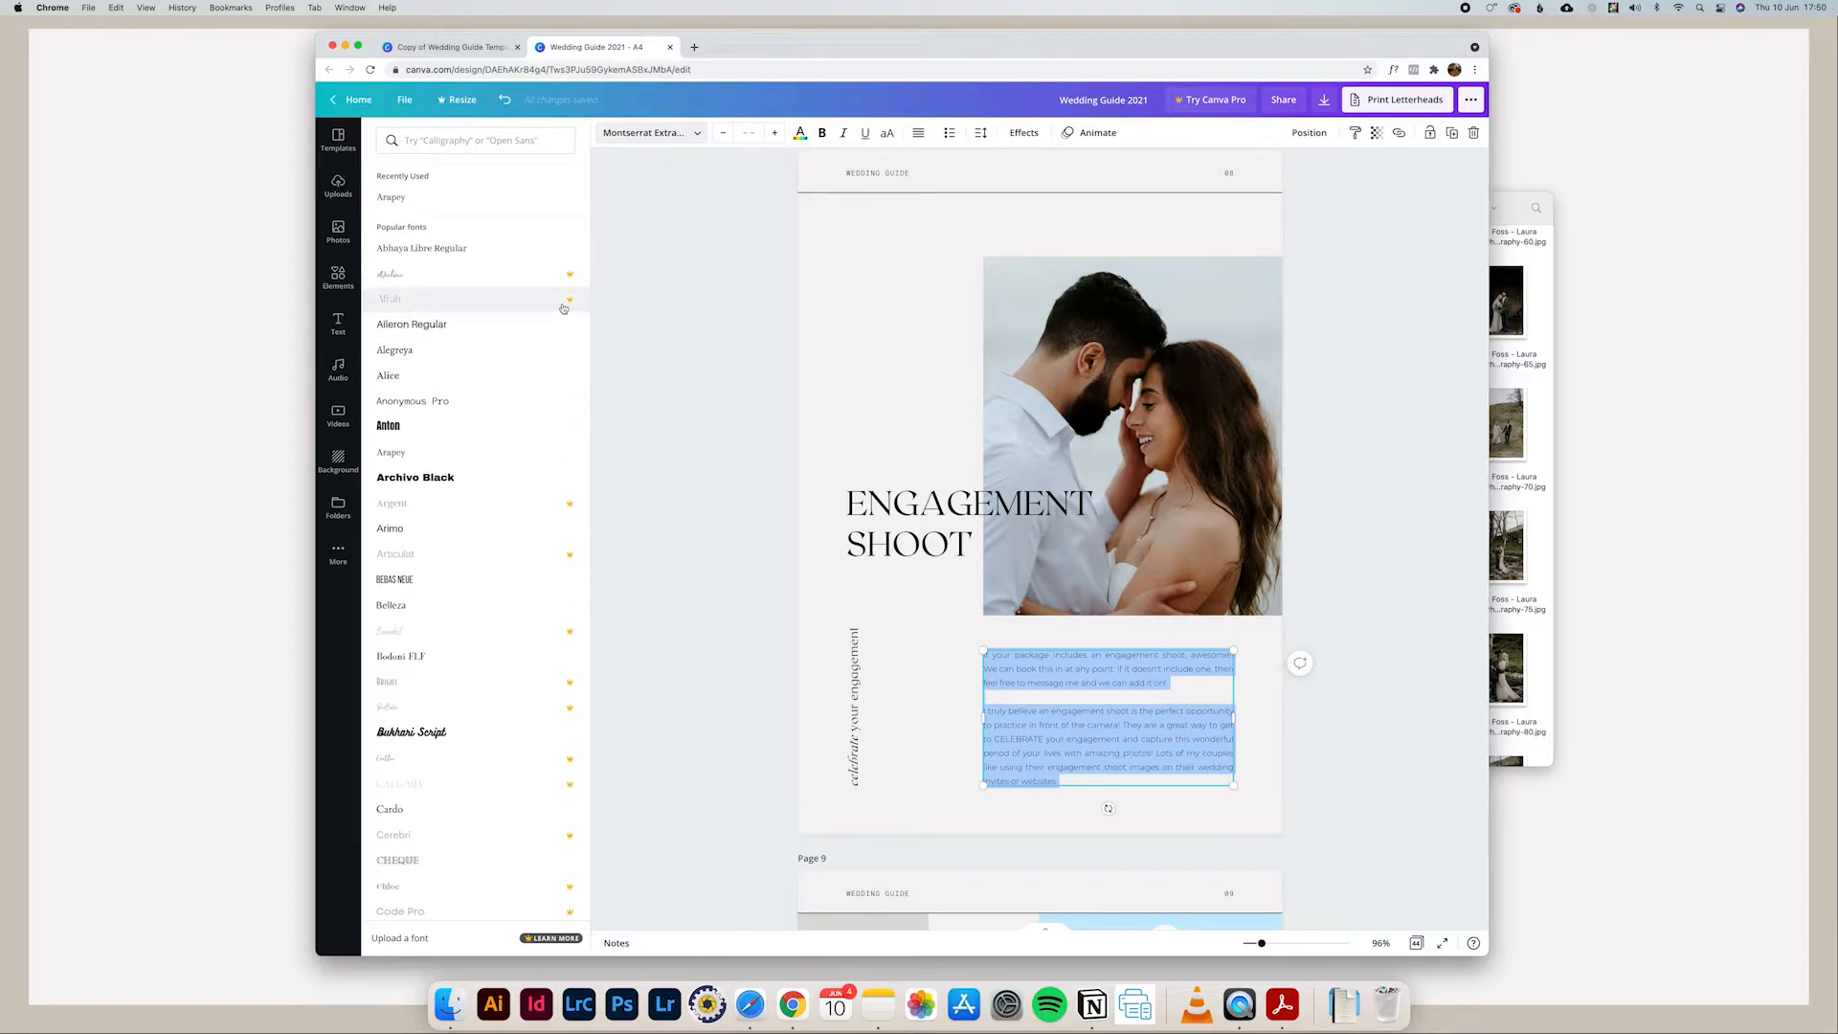
scroll(570, 403, down, 5)
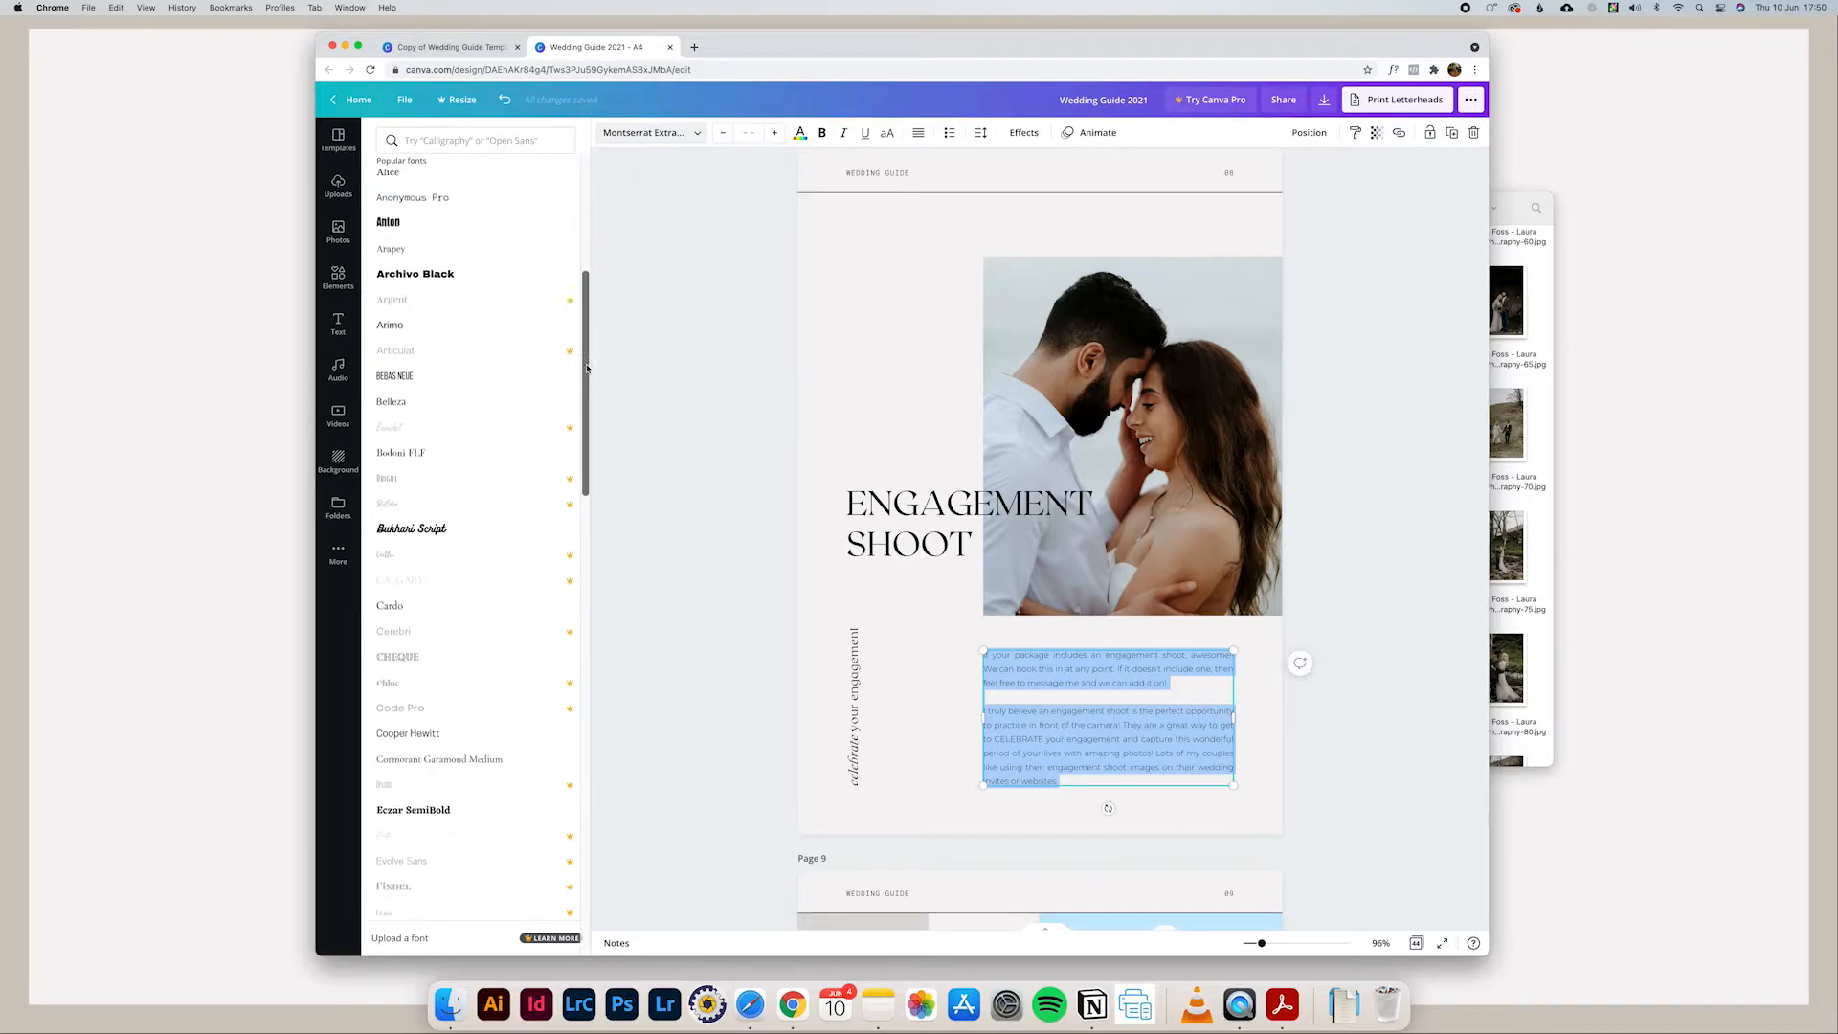
scroll(517, 425, down, 3)
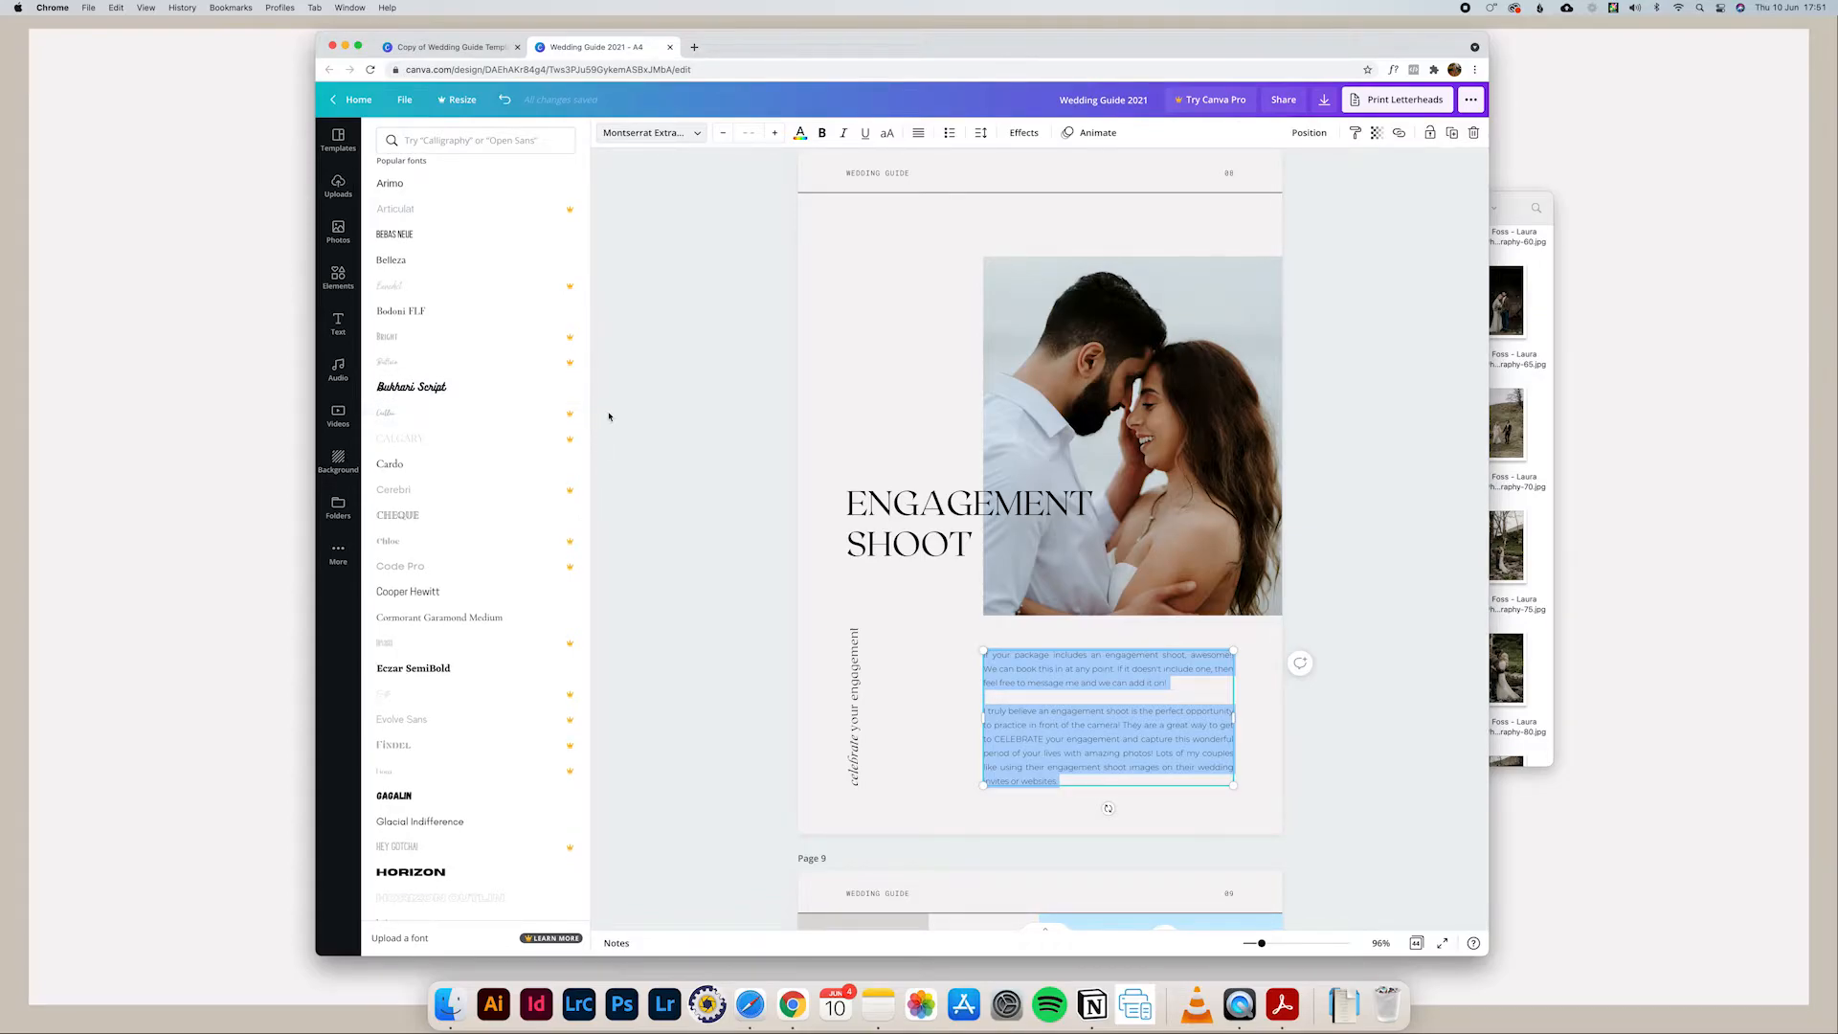
scroll(530, 489, up, 1)
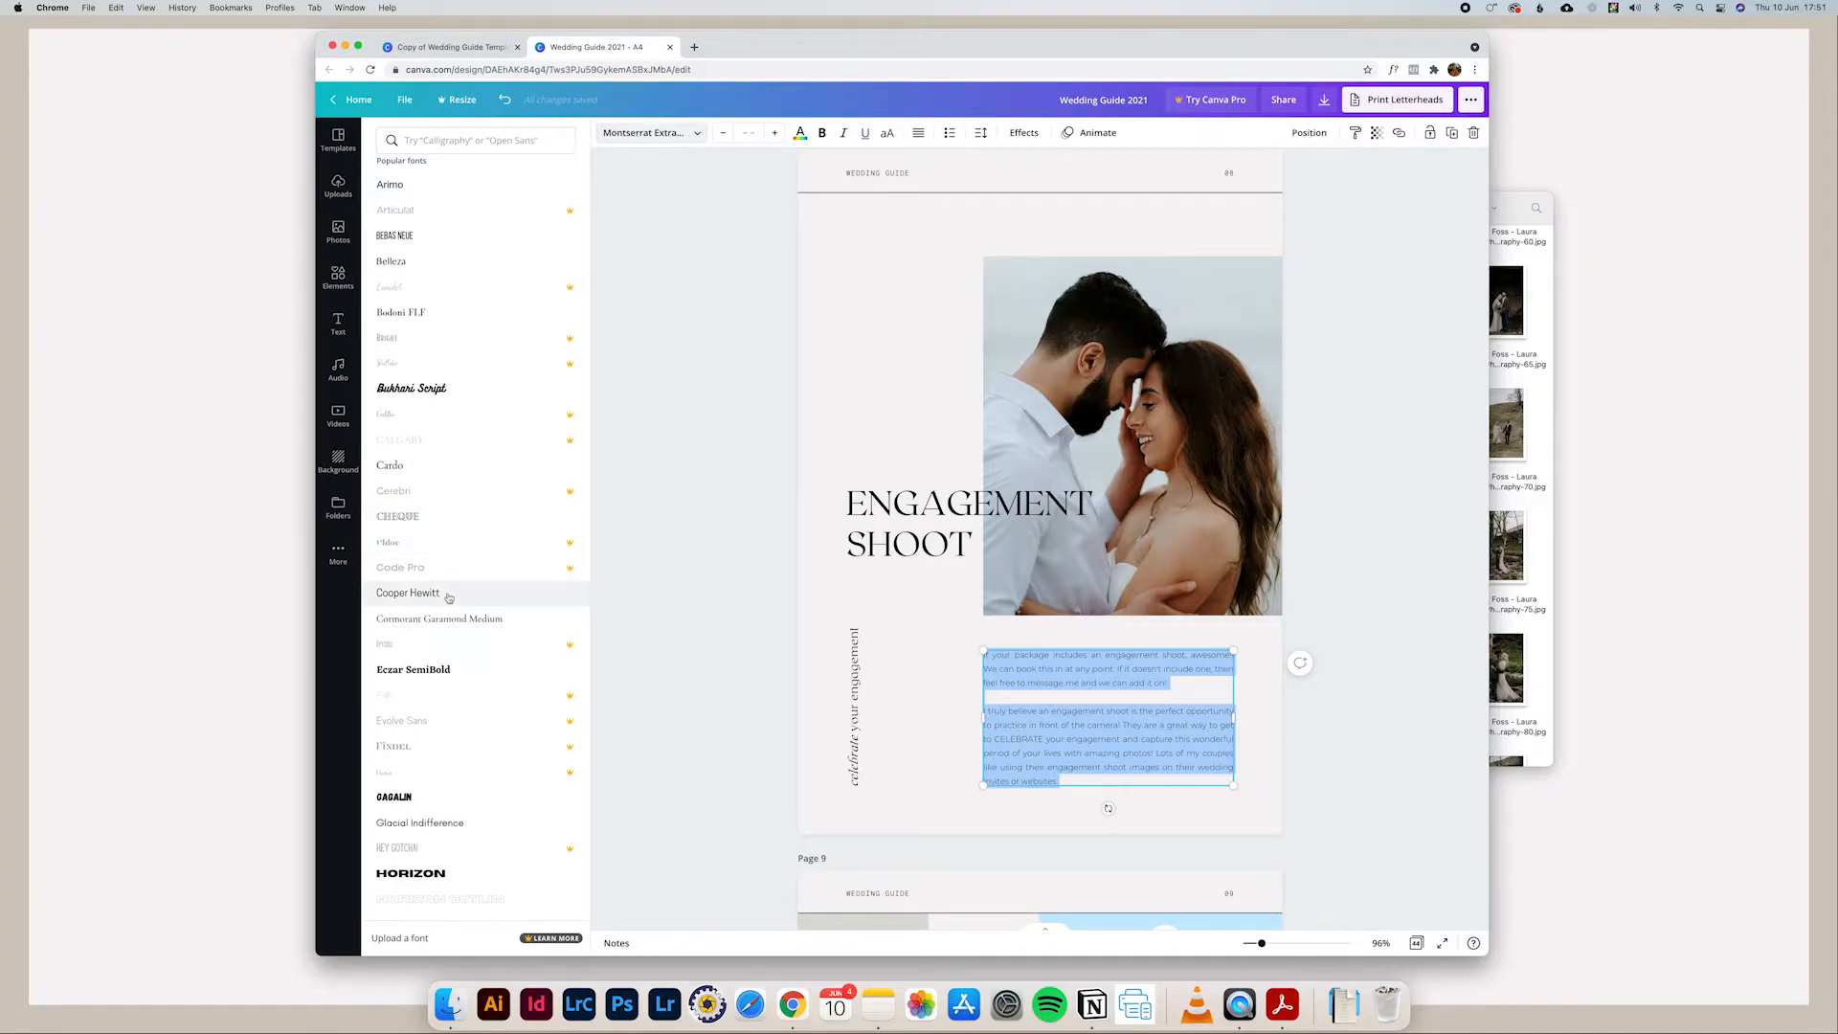
scroll(448, 599, down, 1)
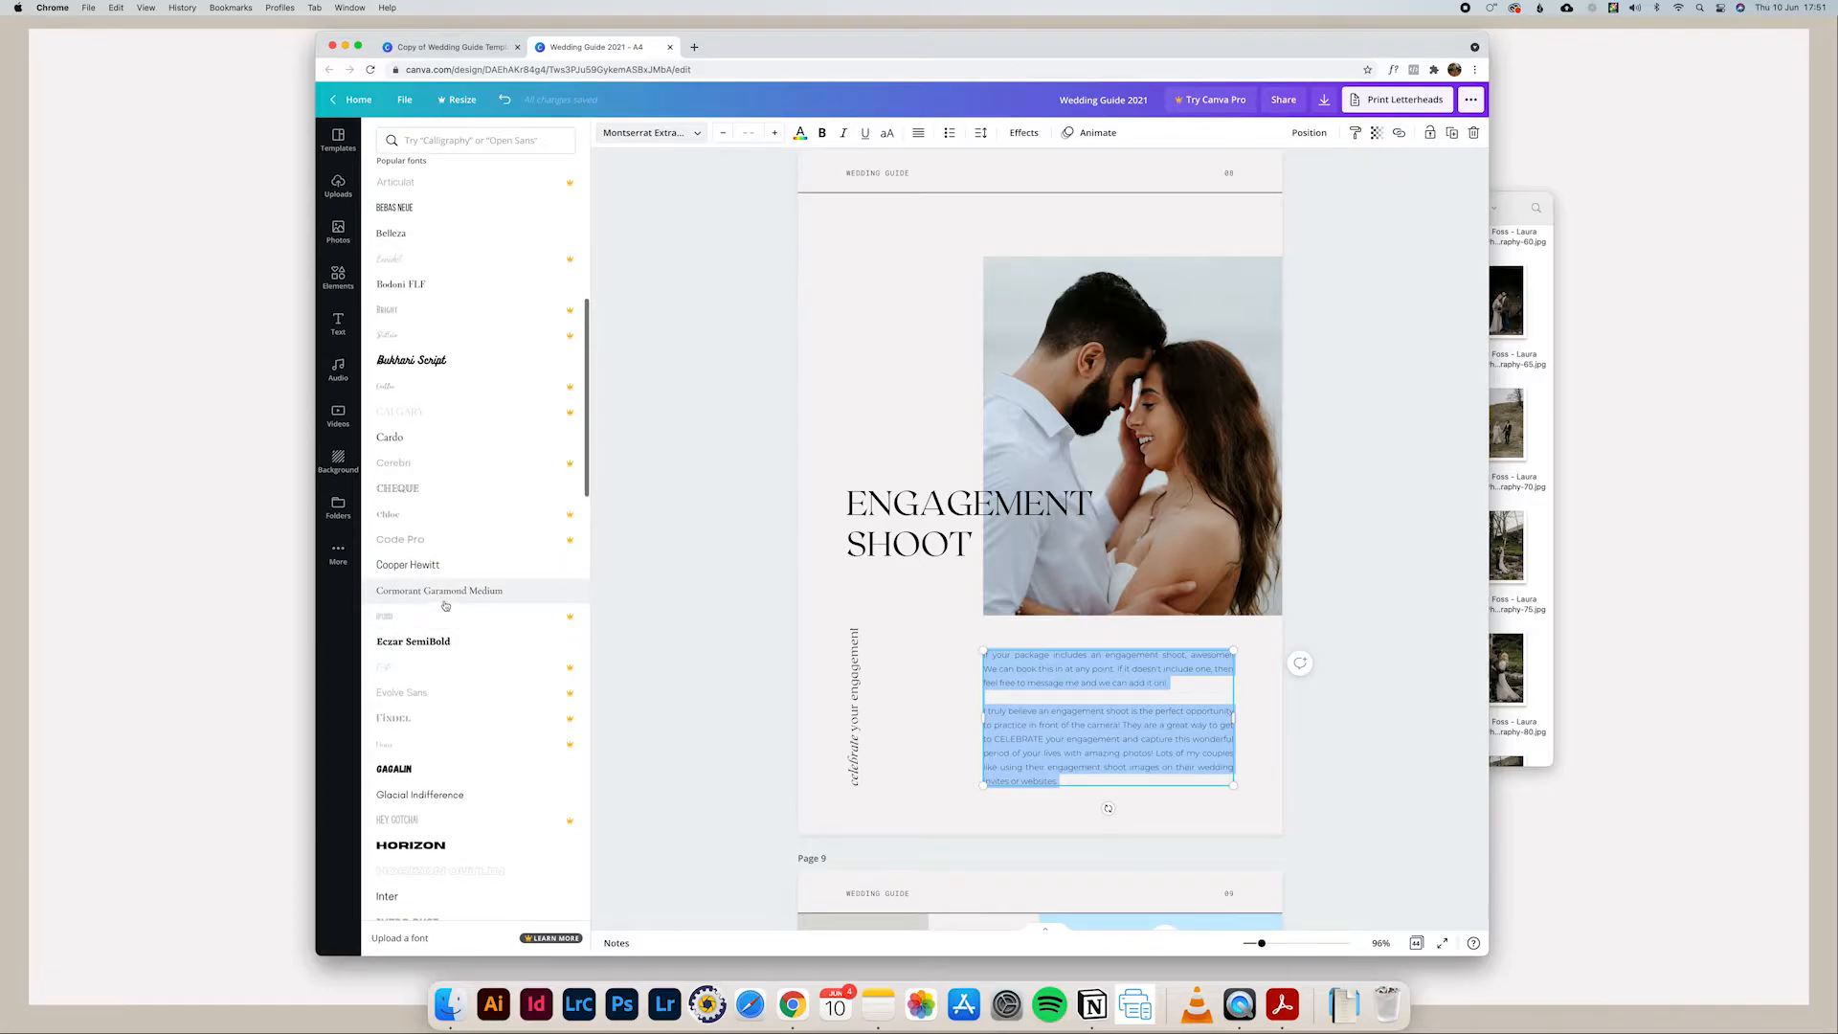
click(443, 596)
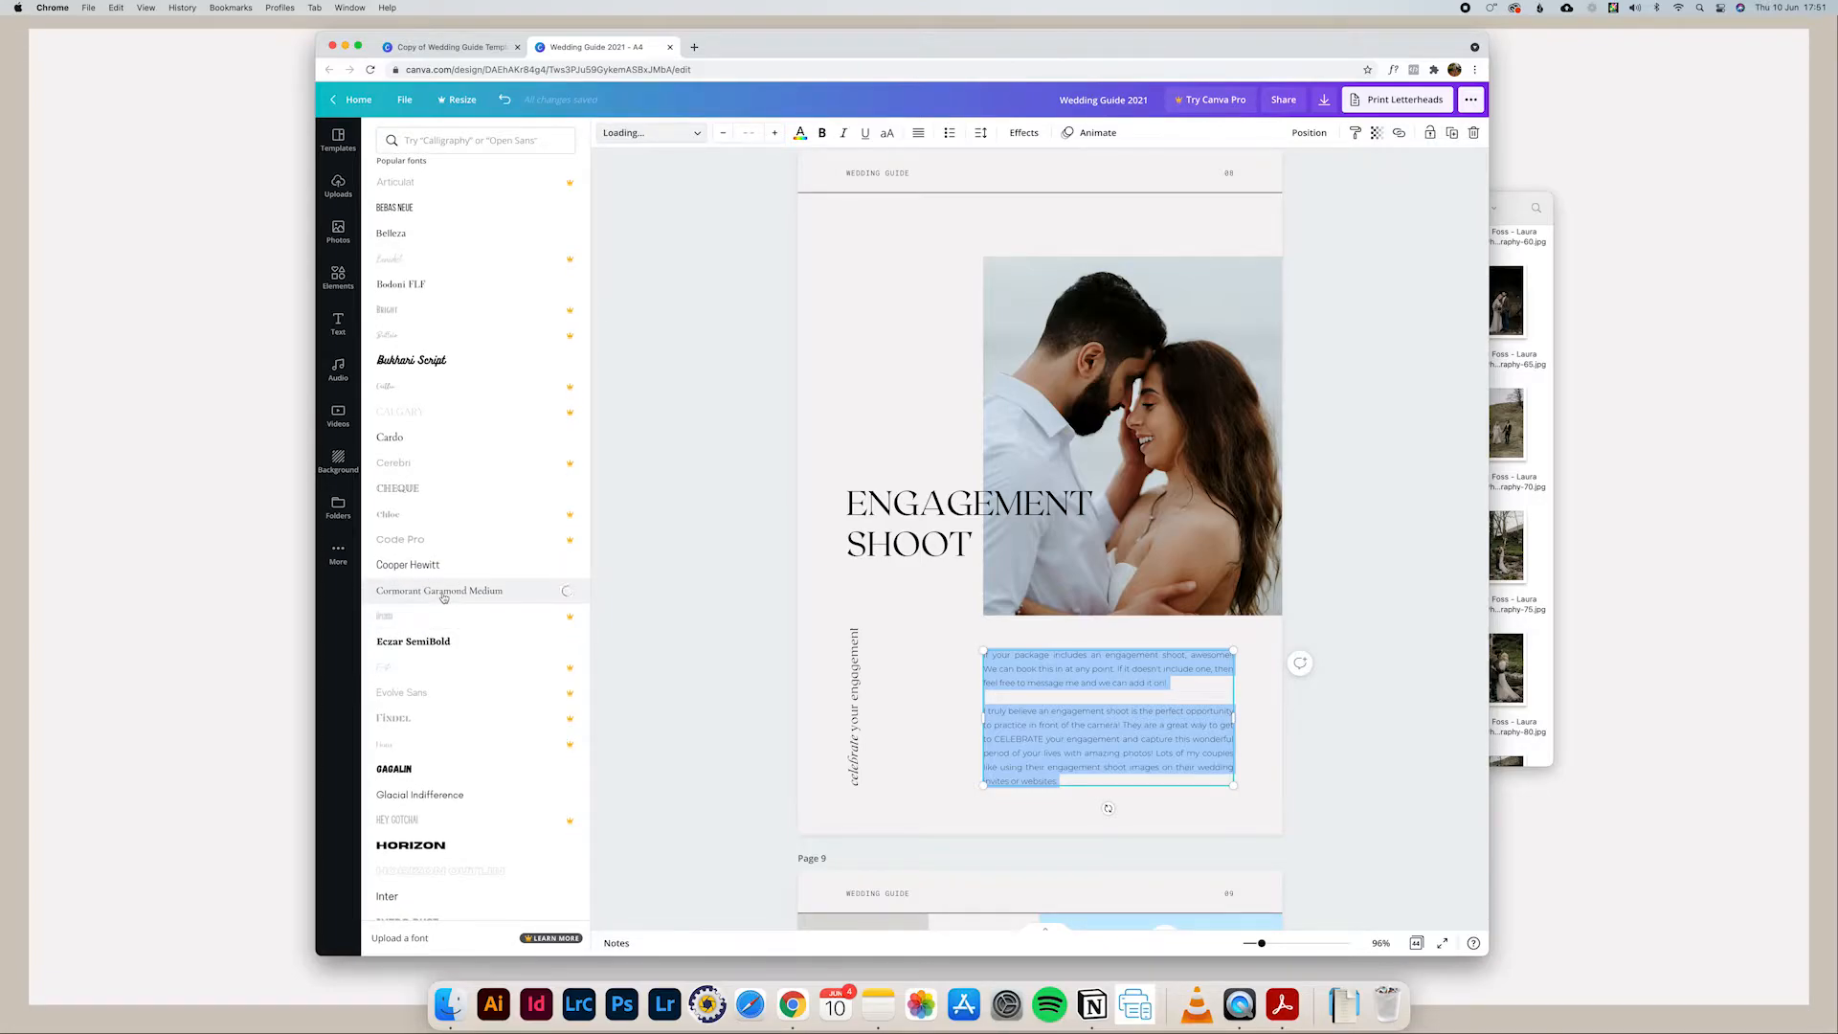
click(1279, 758)
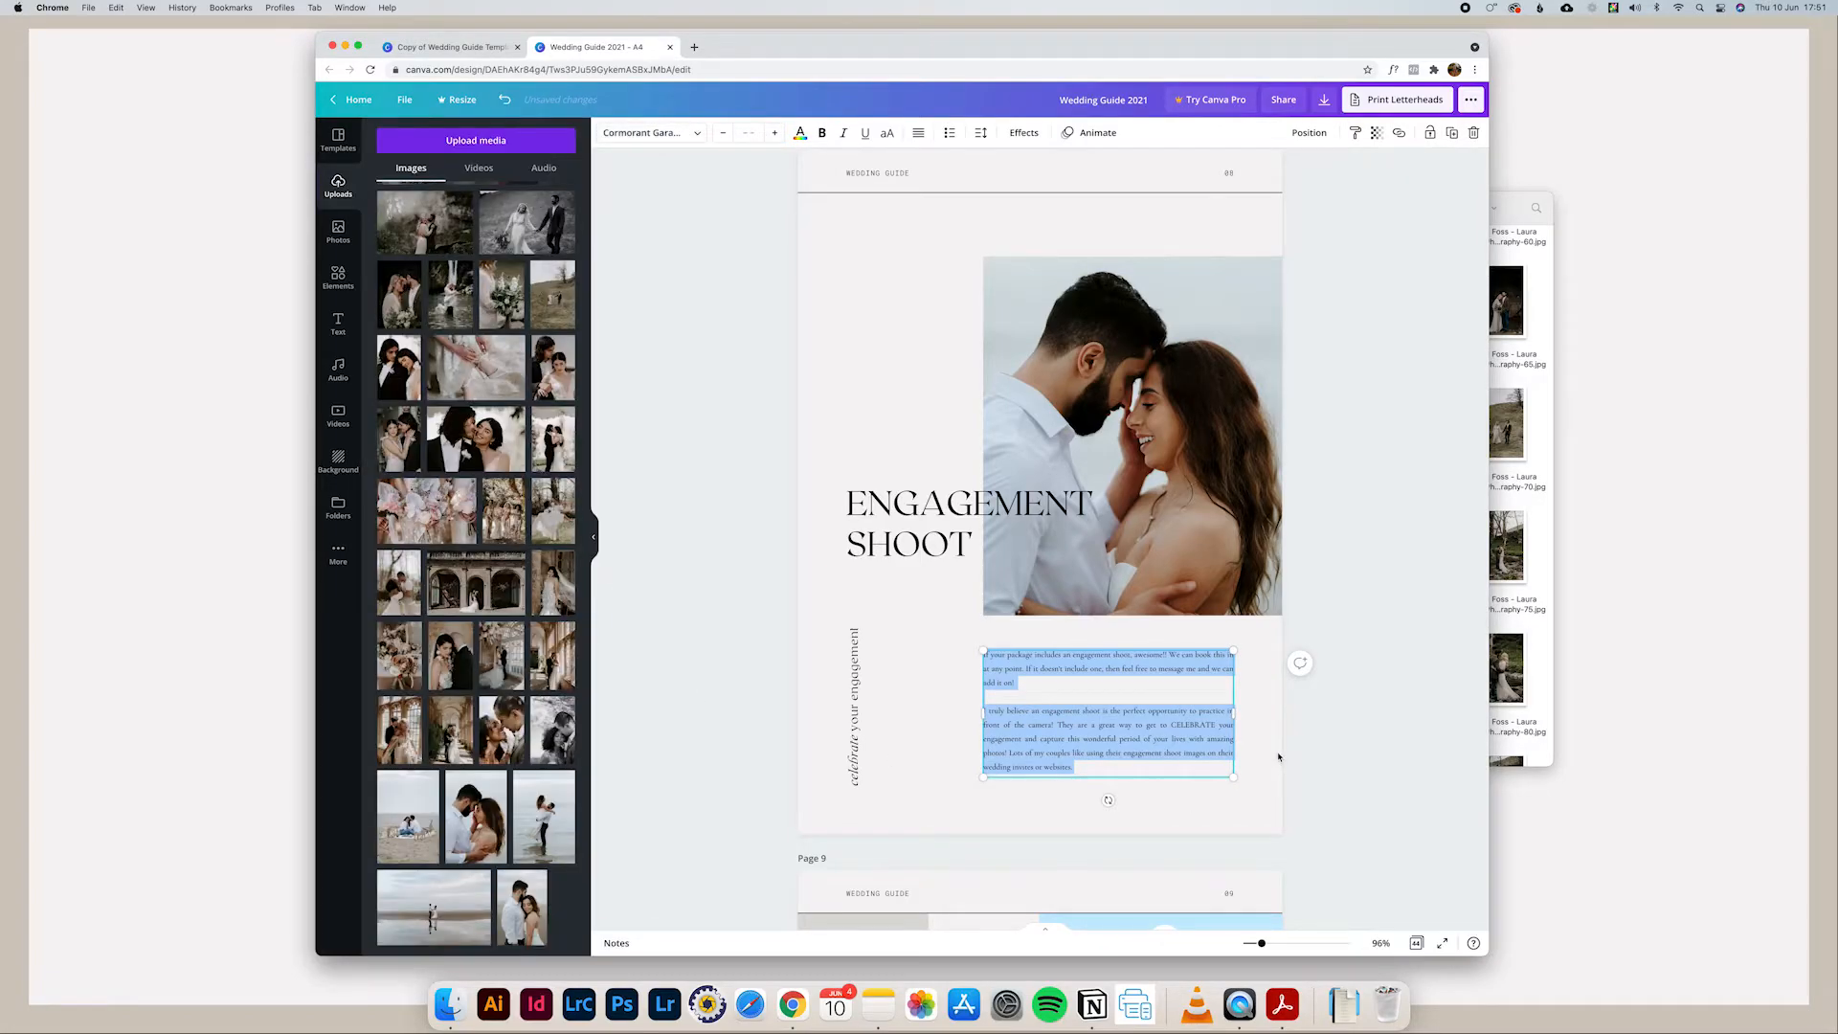
click(1279, 758)
Step: Try a font size of 12 and a slightly wider text box for the page 8 body paragraphs, and undo both changes
triple_click(1092, 716)
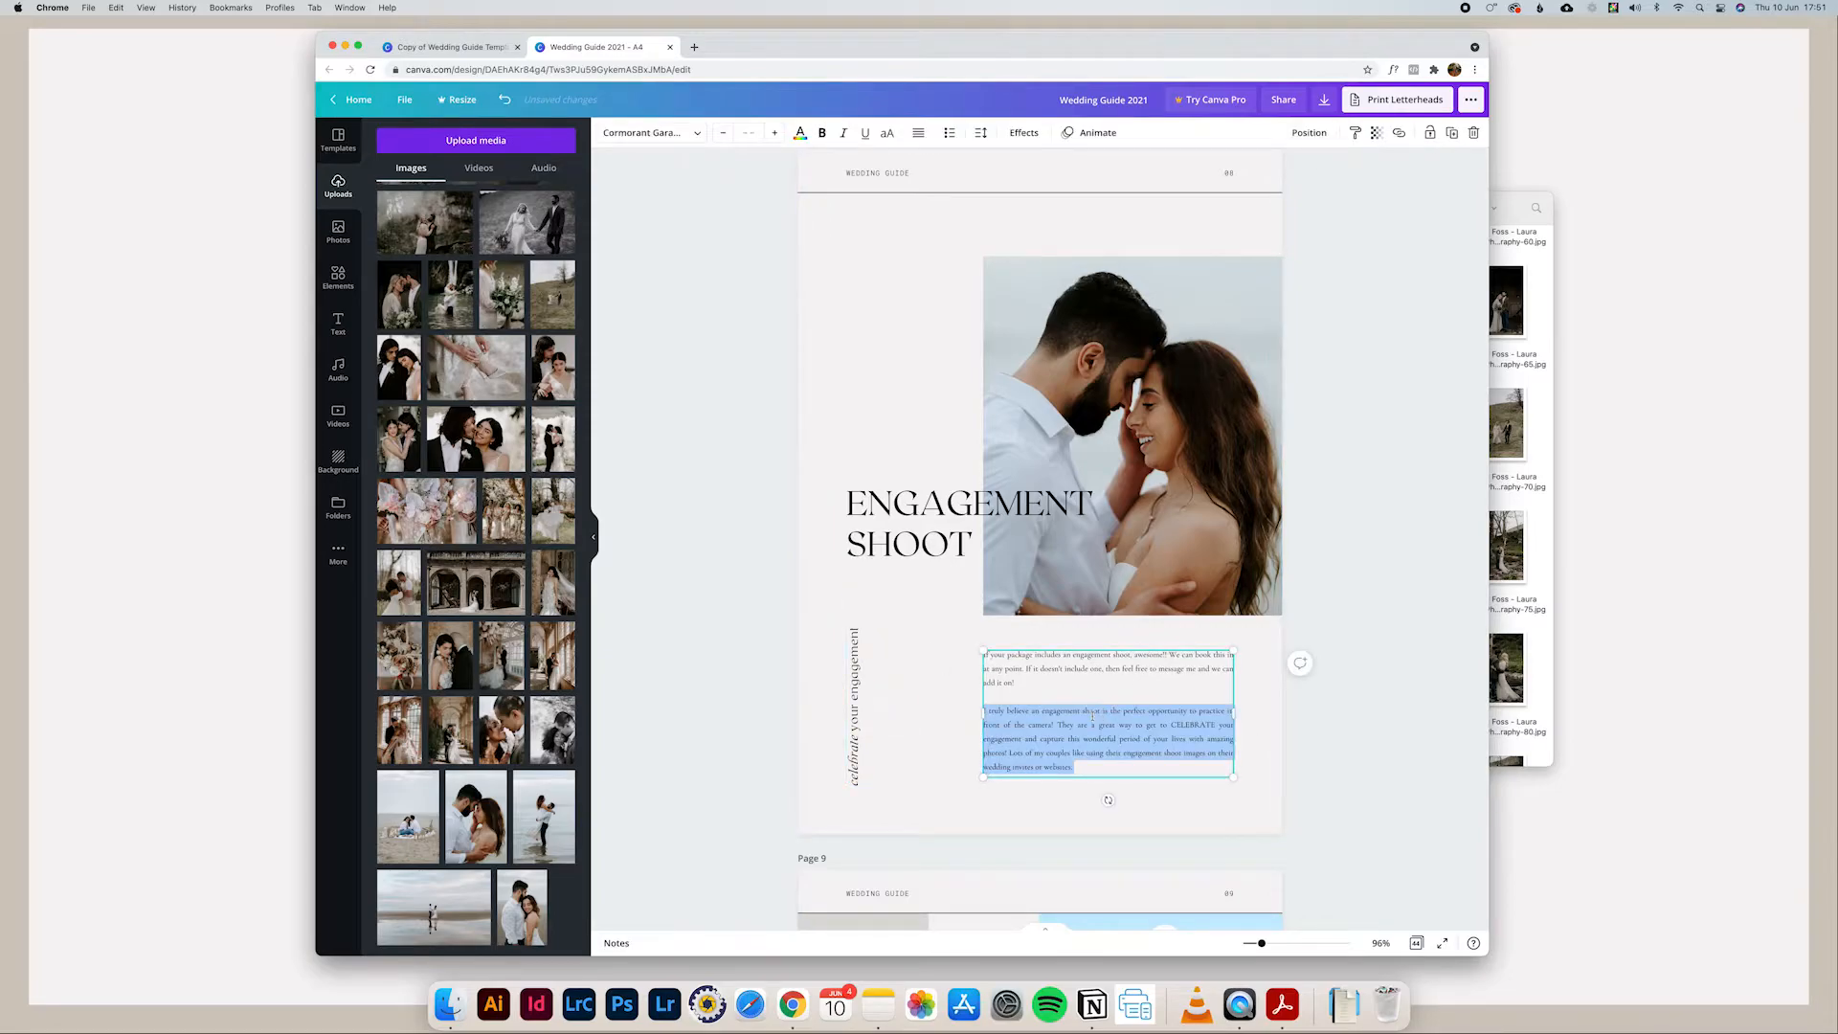
key(super+a)
click(748, 132)
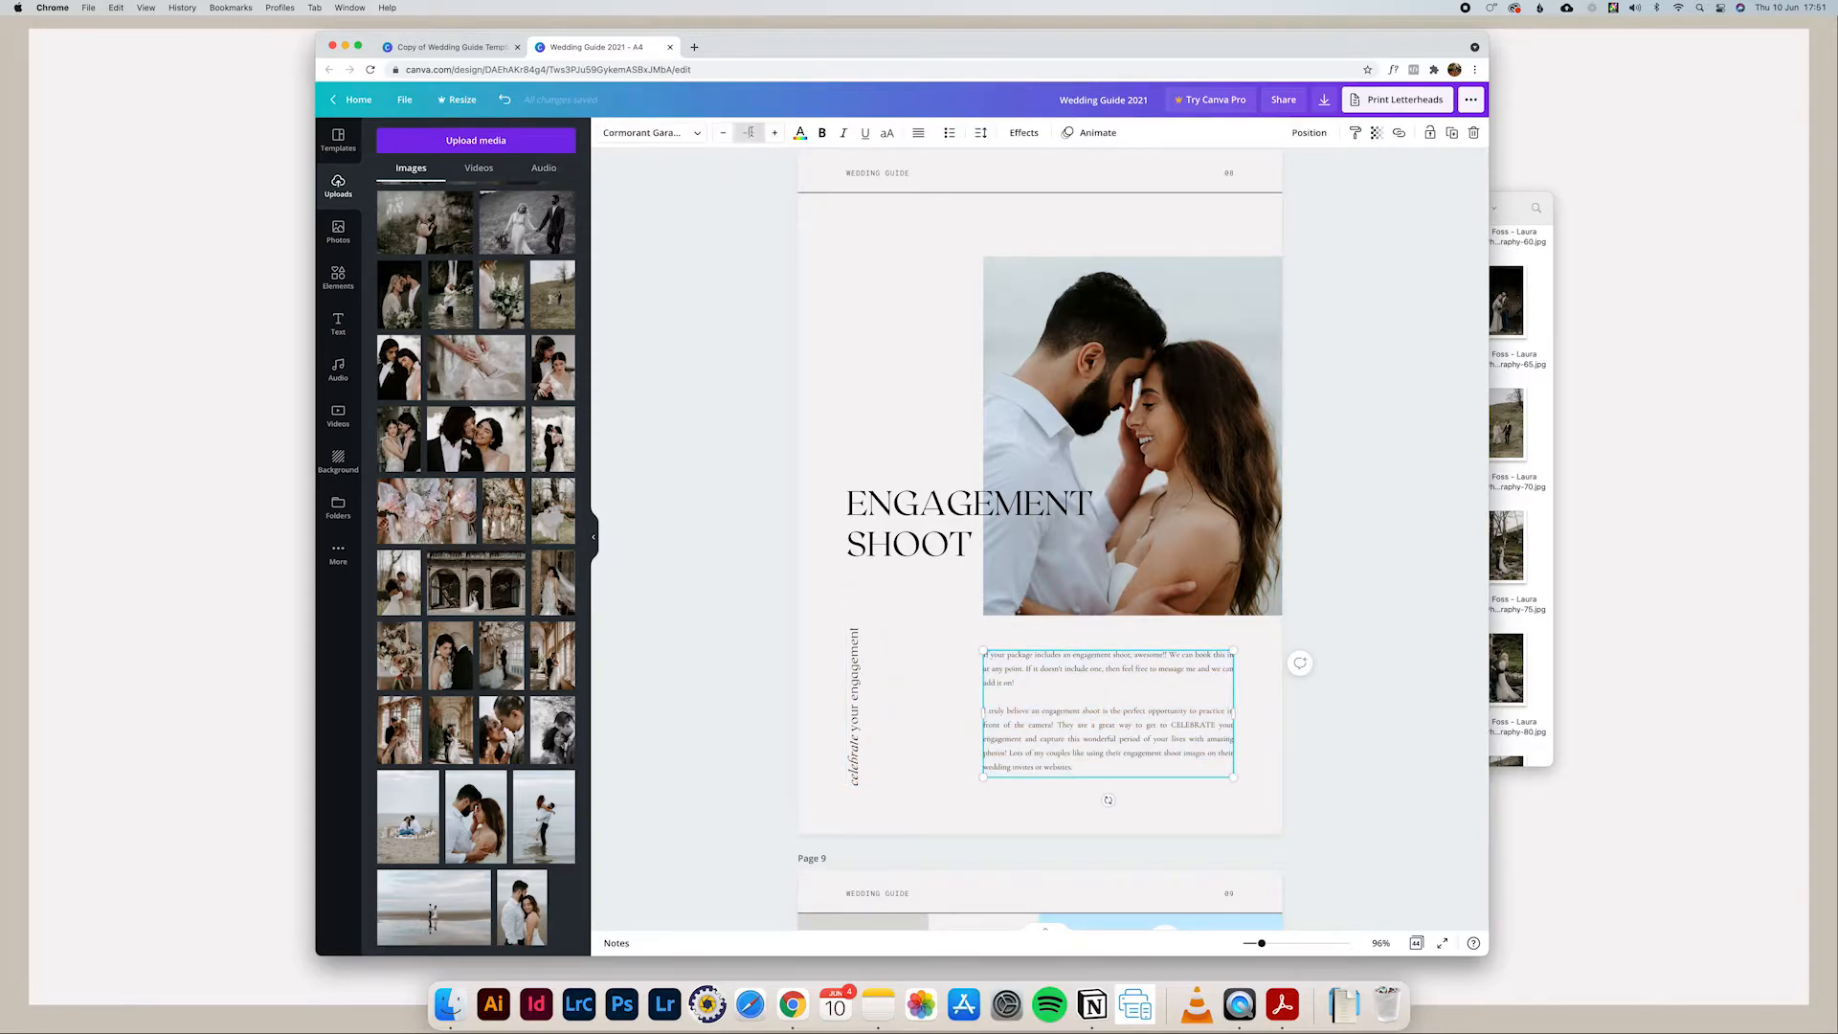
click(749, 244)
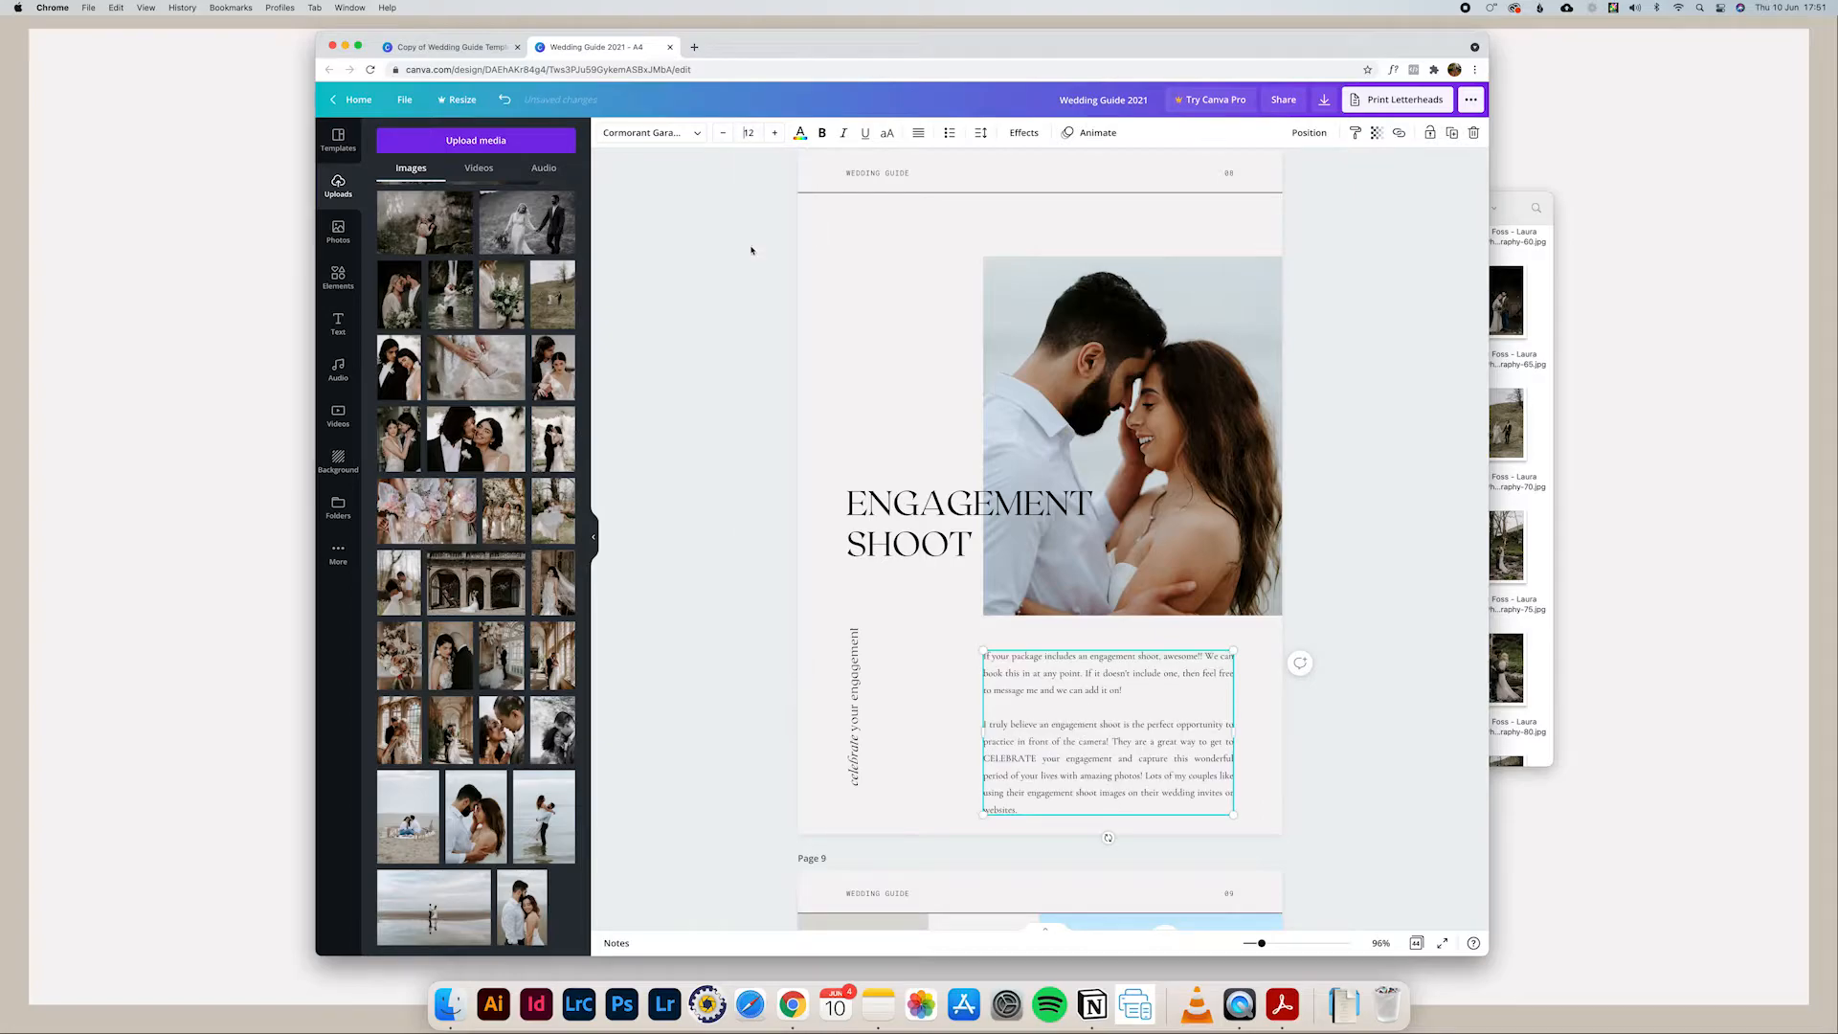
drag(1238, 733, 1252, 733)
click(1265, 744)
key(super+z)
key(super+z)
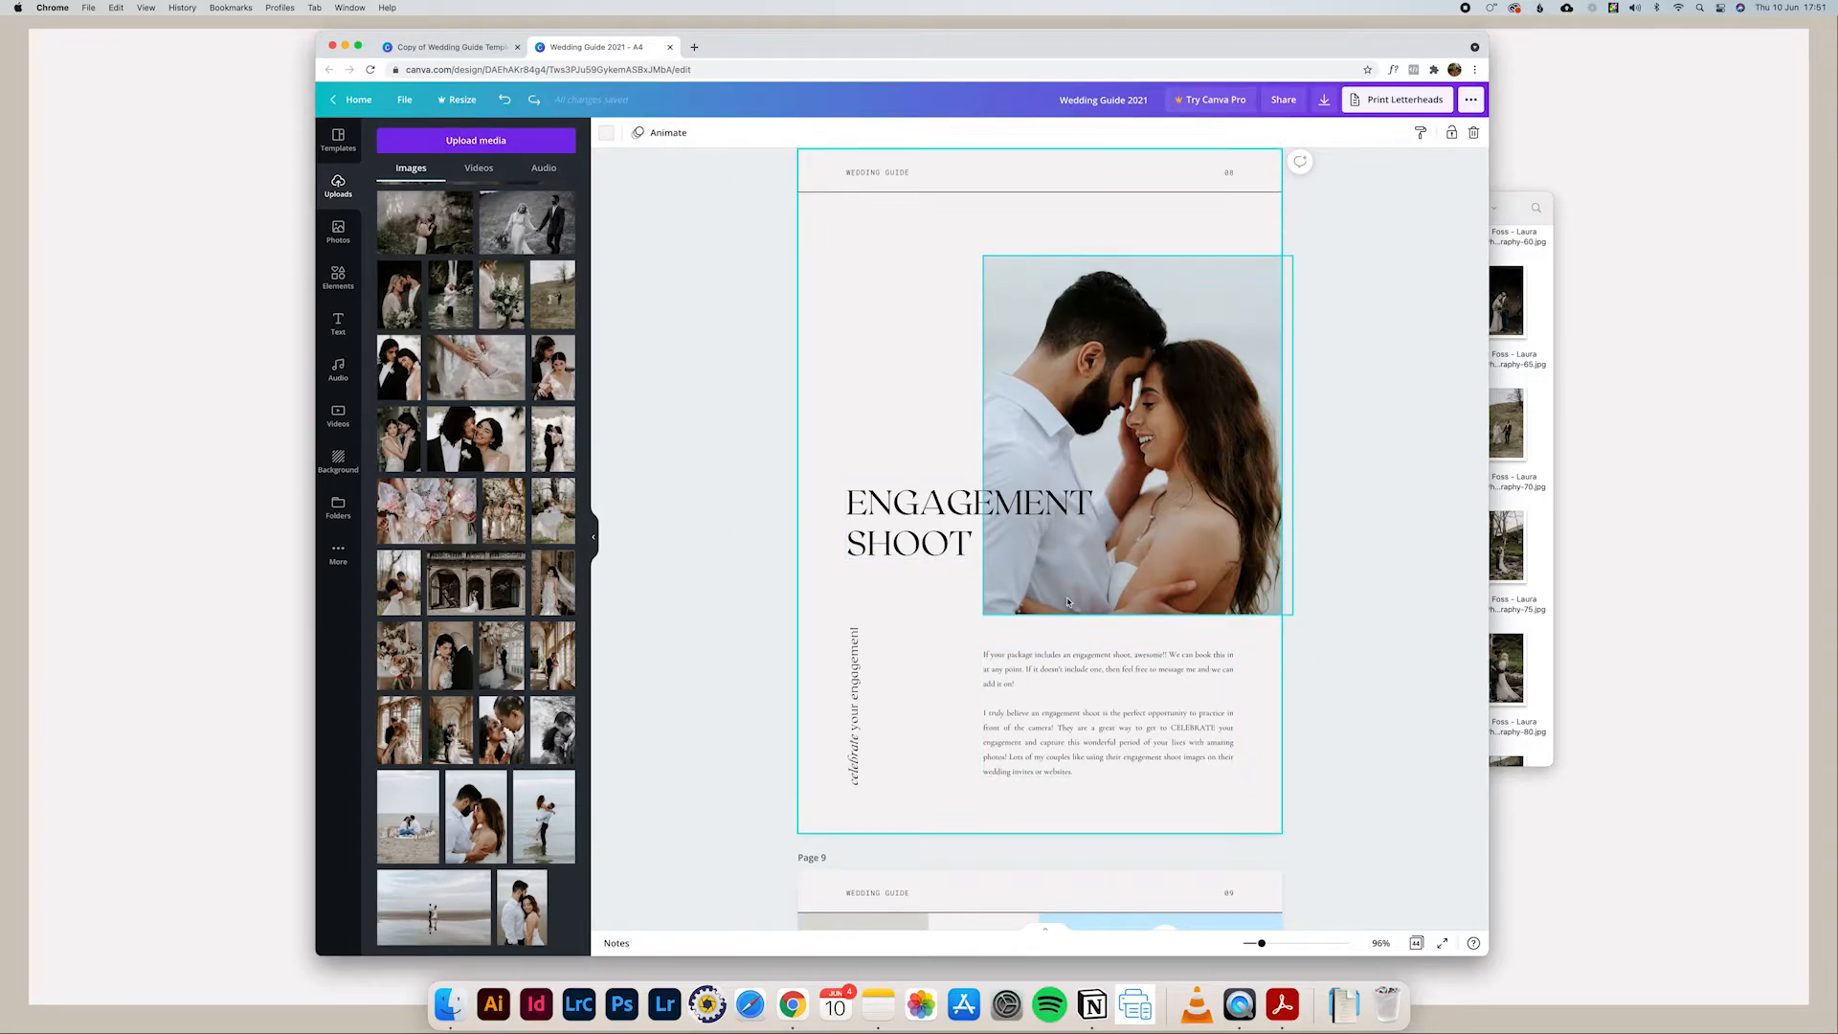
Step: Review the ENGAGEMENT SHOOT heading and the body paragraphs below the photo on page 8
scroll(1069, 598, down, 2)
scroll(1069, 602, down, 3)
scroll(1069, 603, up, 3)
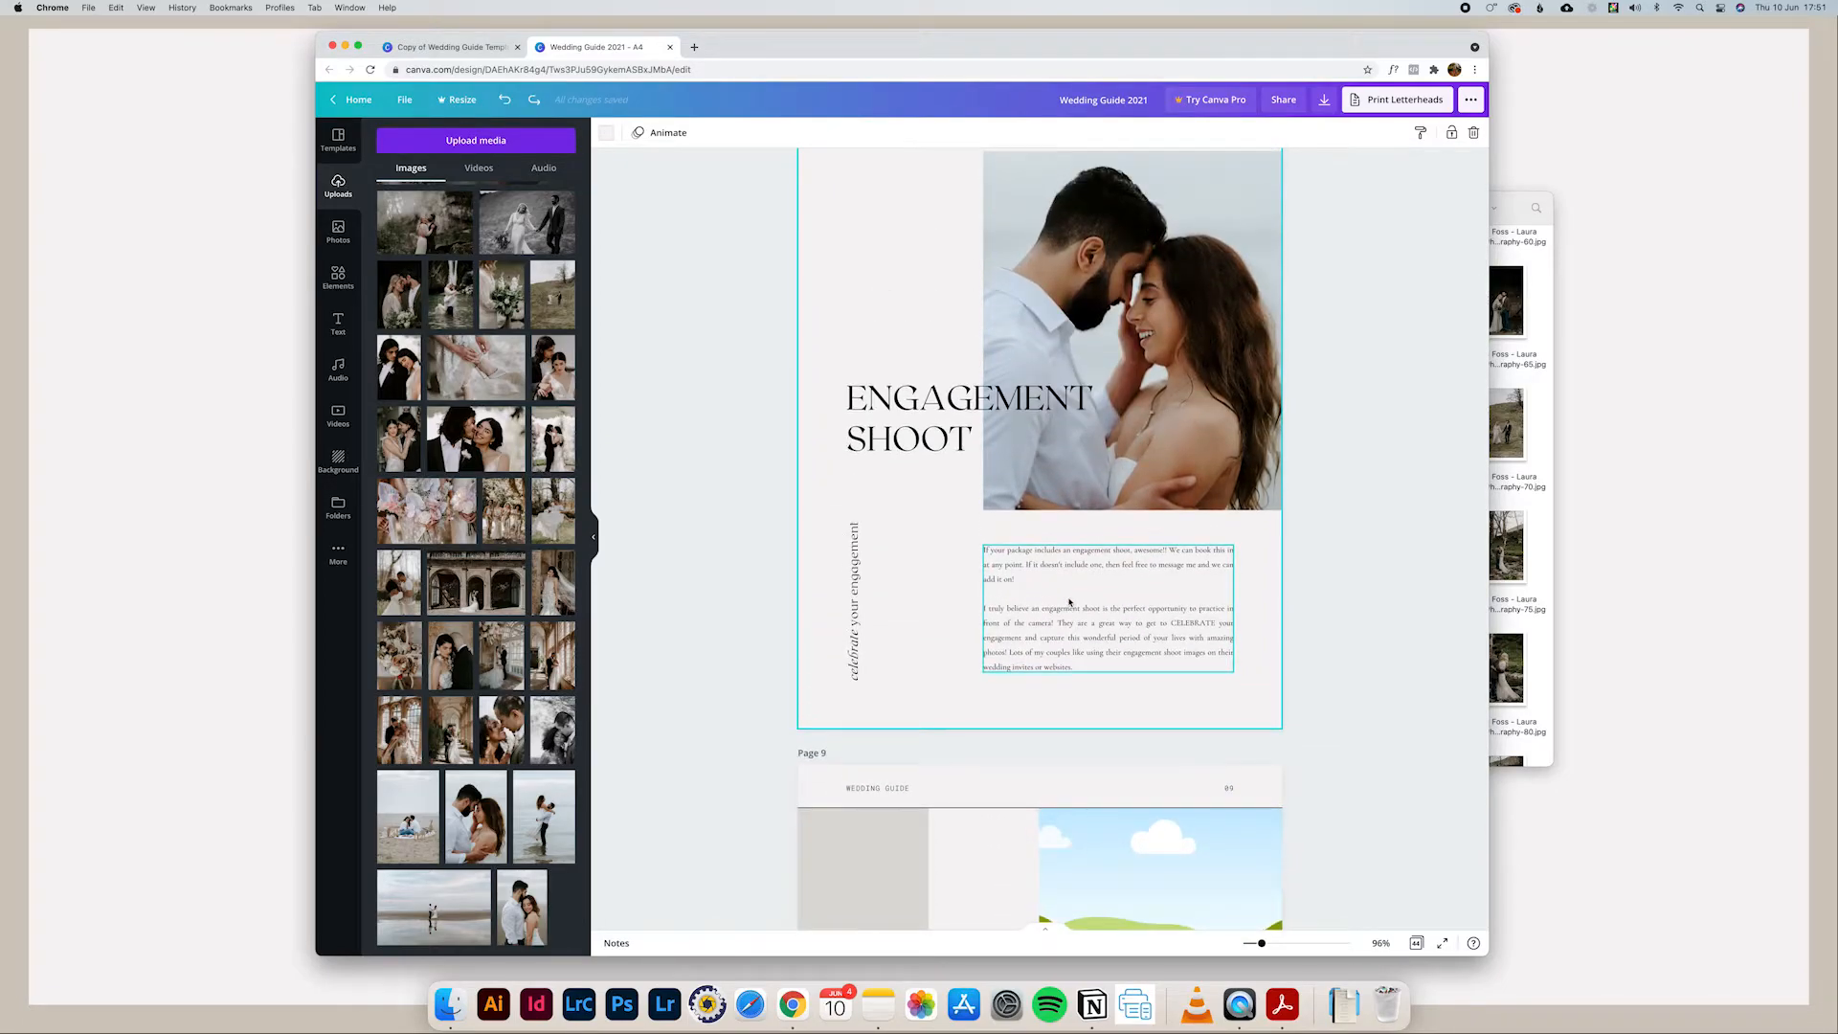
scroll(1069, 601, down, 1)
scroll(1069, 602, down, 2)
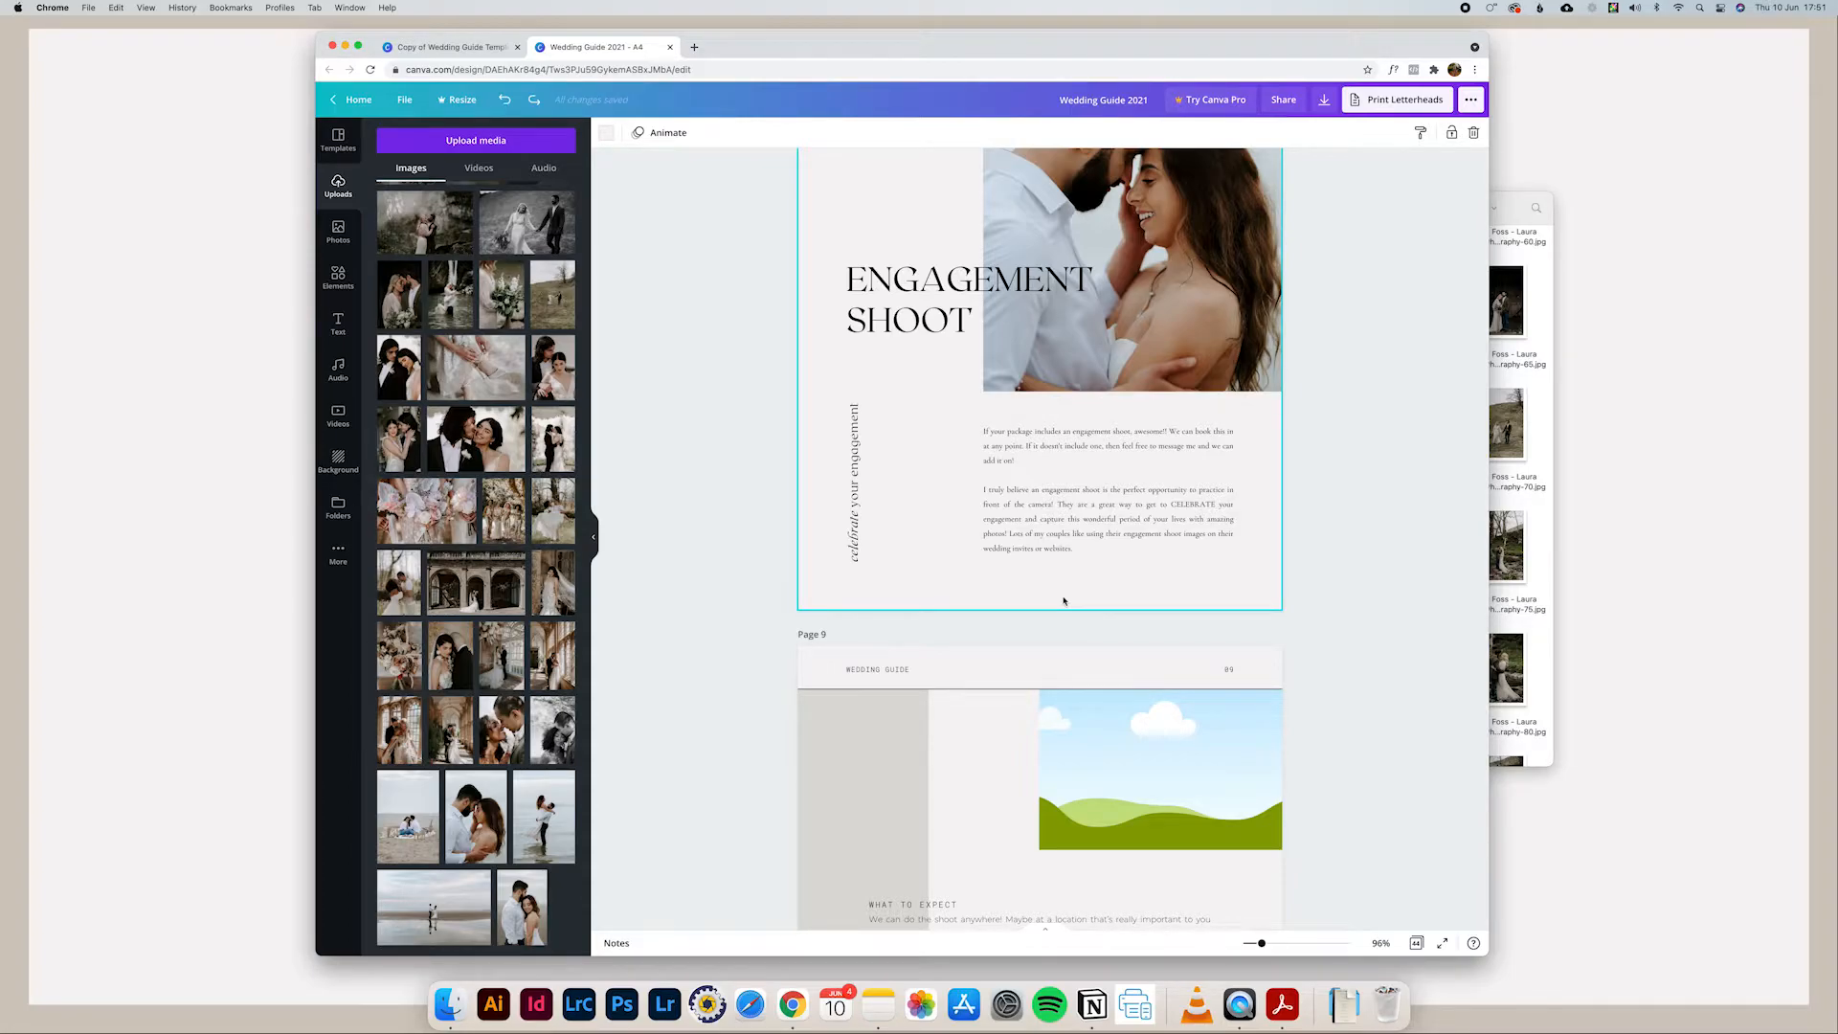
click(1021, 543)
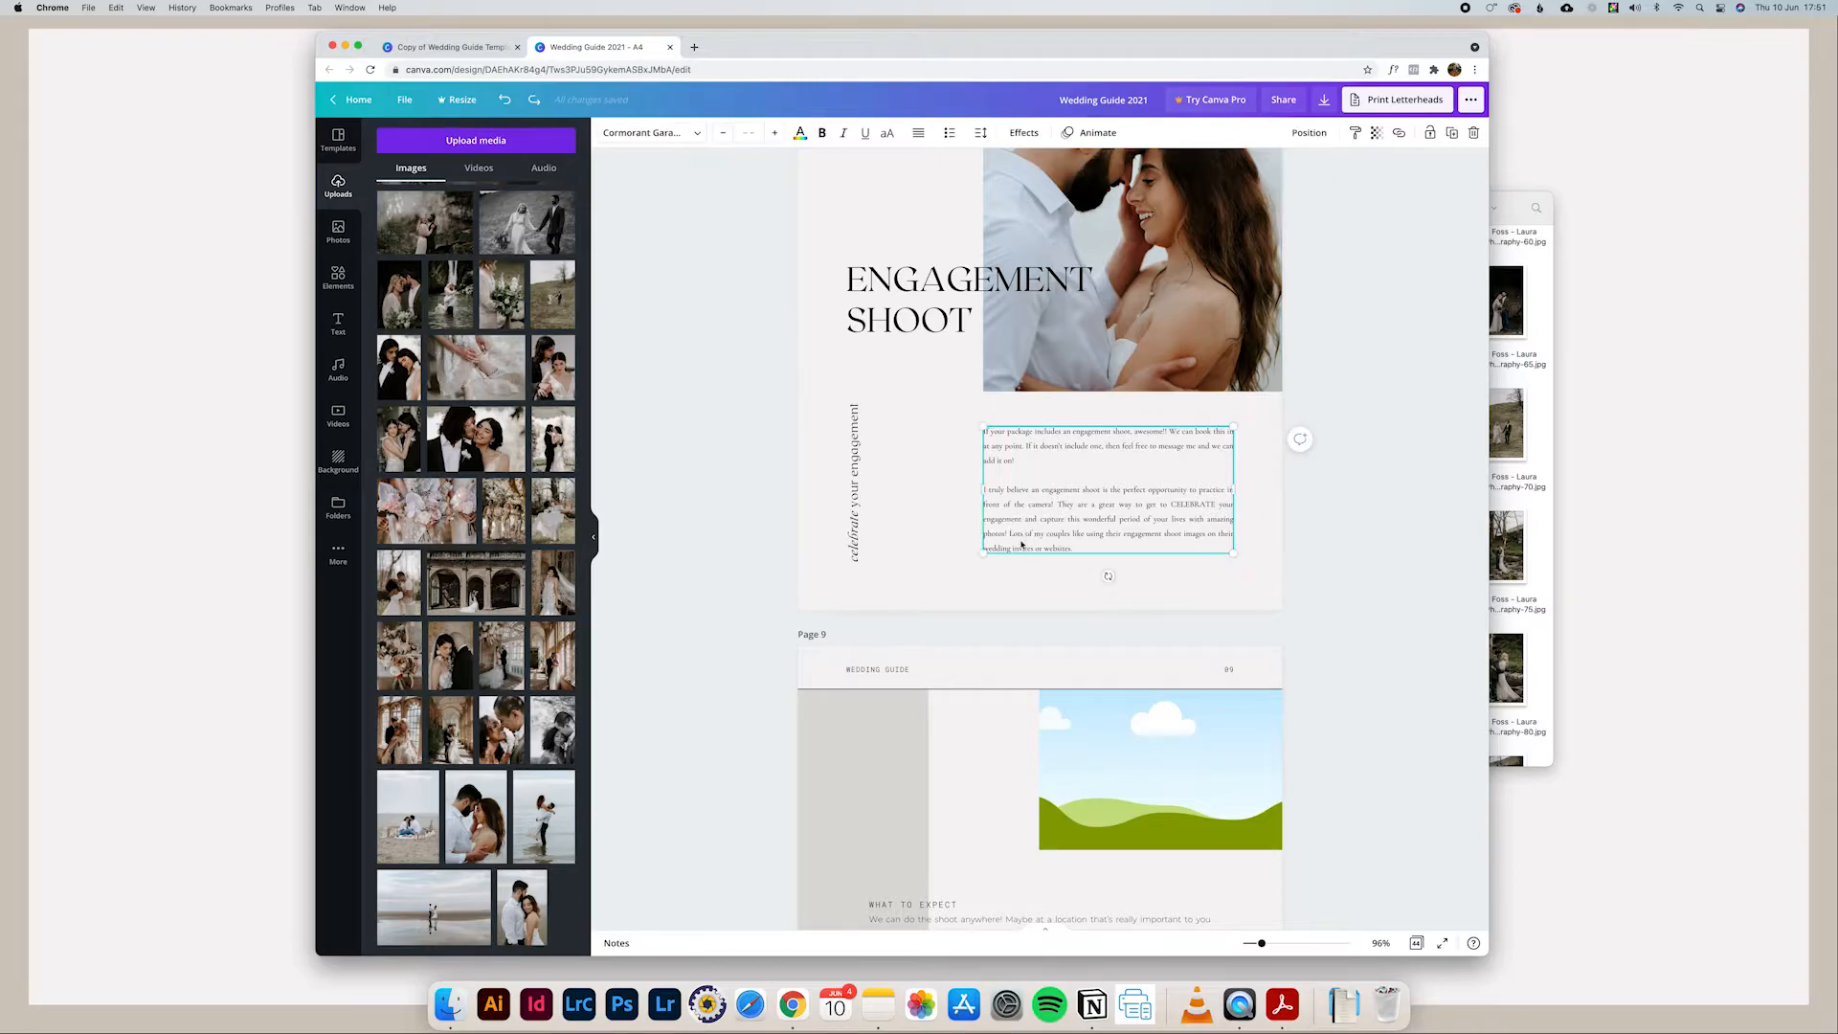
triple_click(1058, 511)
key(super+a)
click(922, 296)
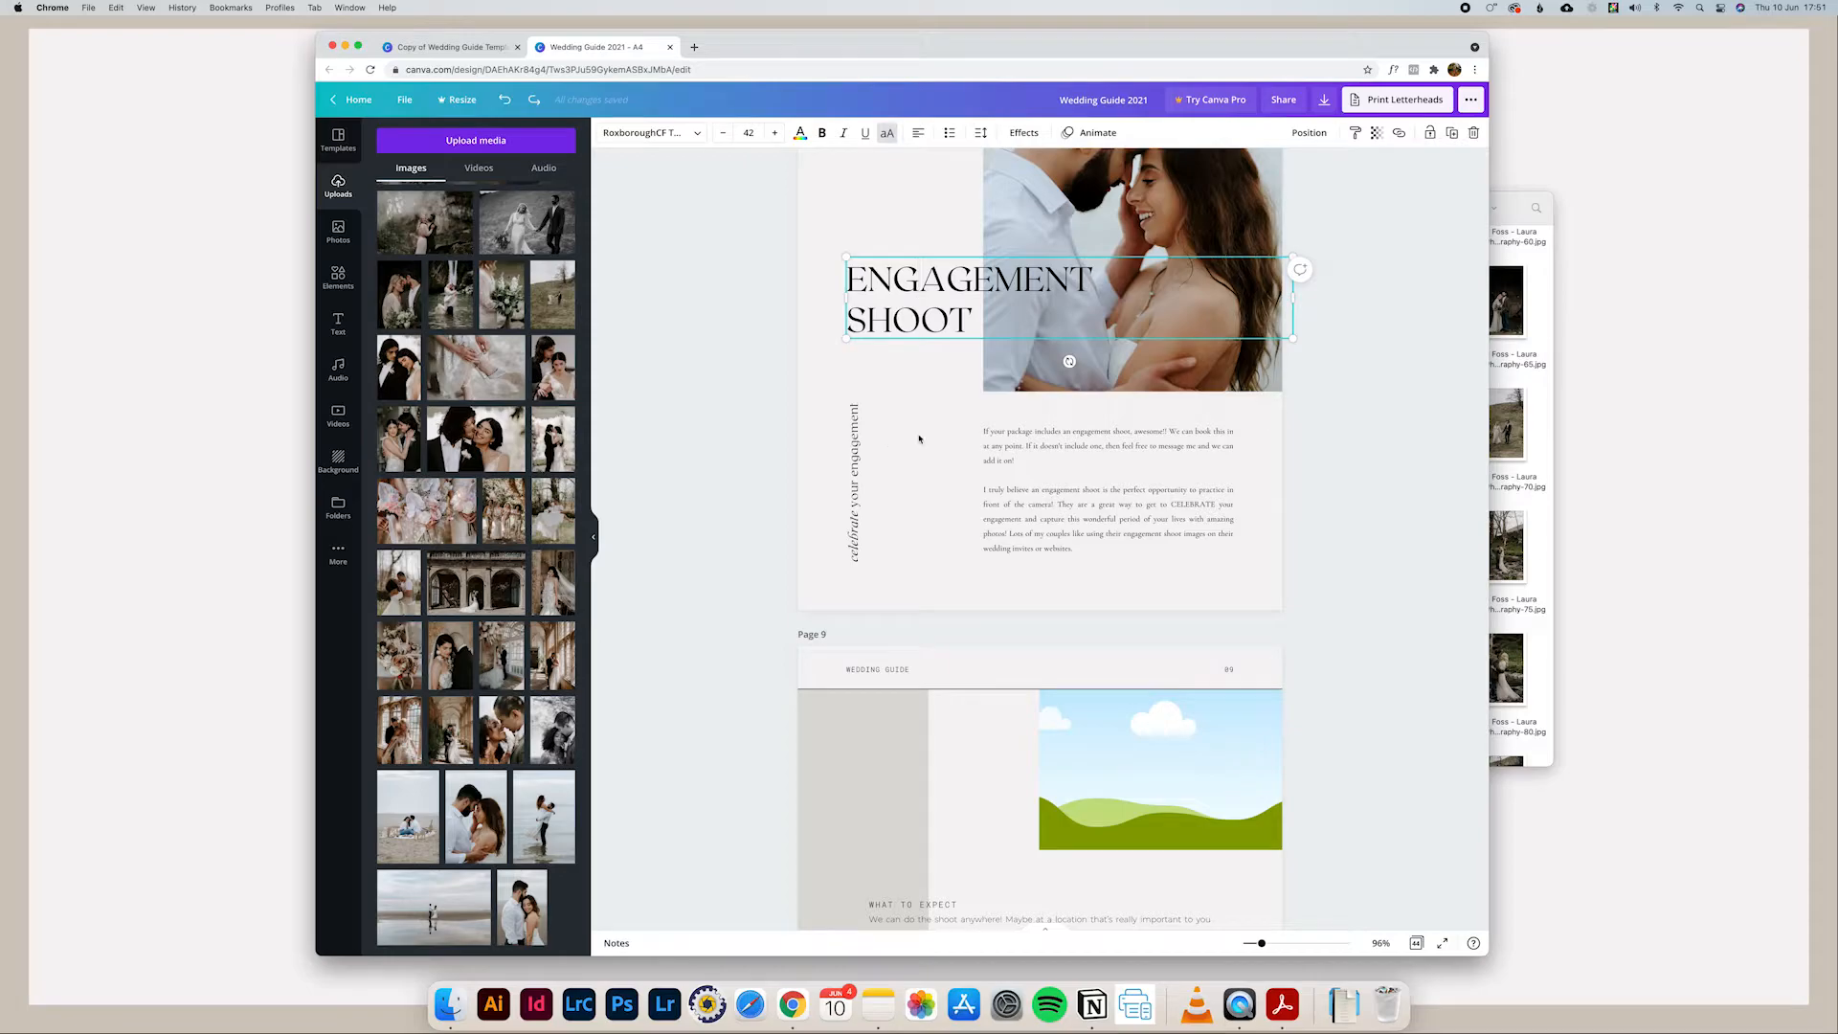
click(1010, 419)
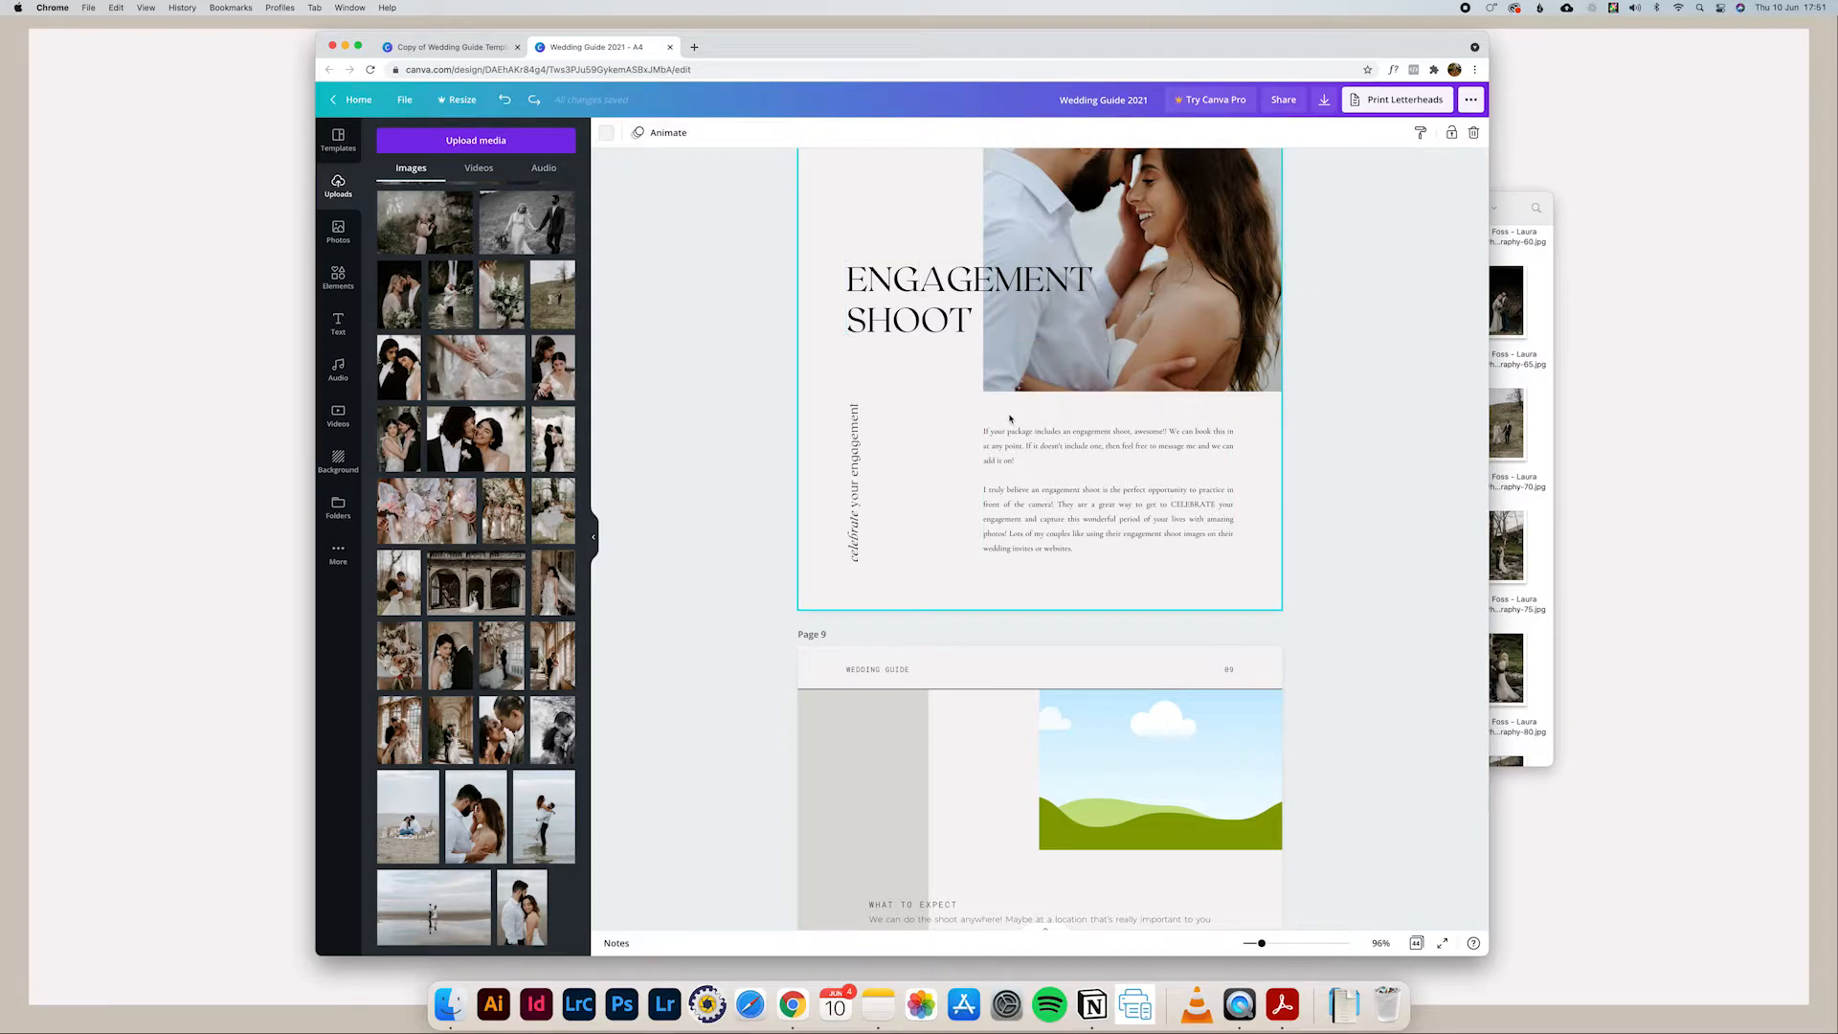
Step: Fill page 9's upper frame with the dark-suited couple's cheek-kiss photo and its lower frame with the black-and-white photo of a couple holding hands
scroll(1158, 436, down, 3)
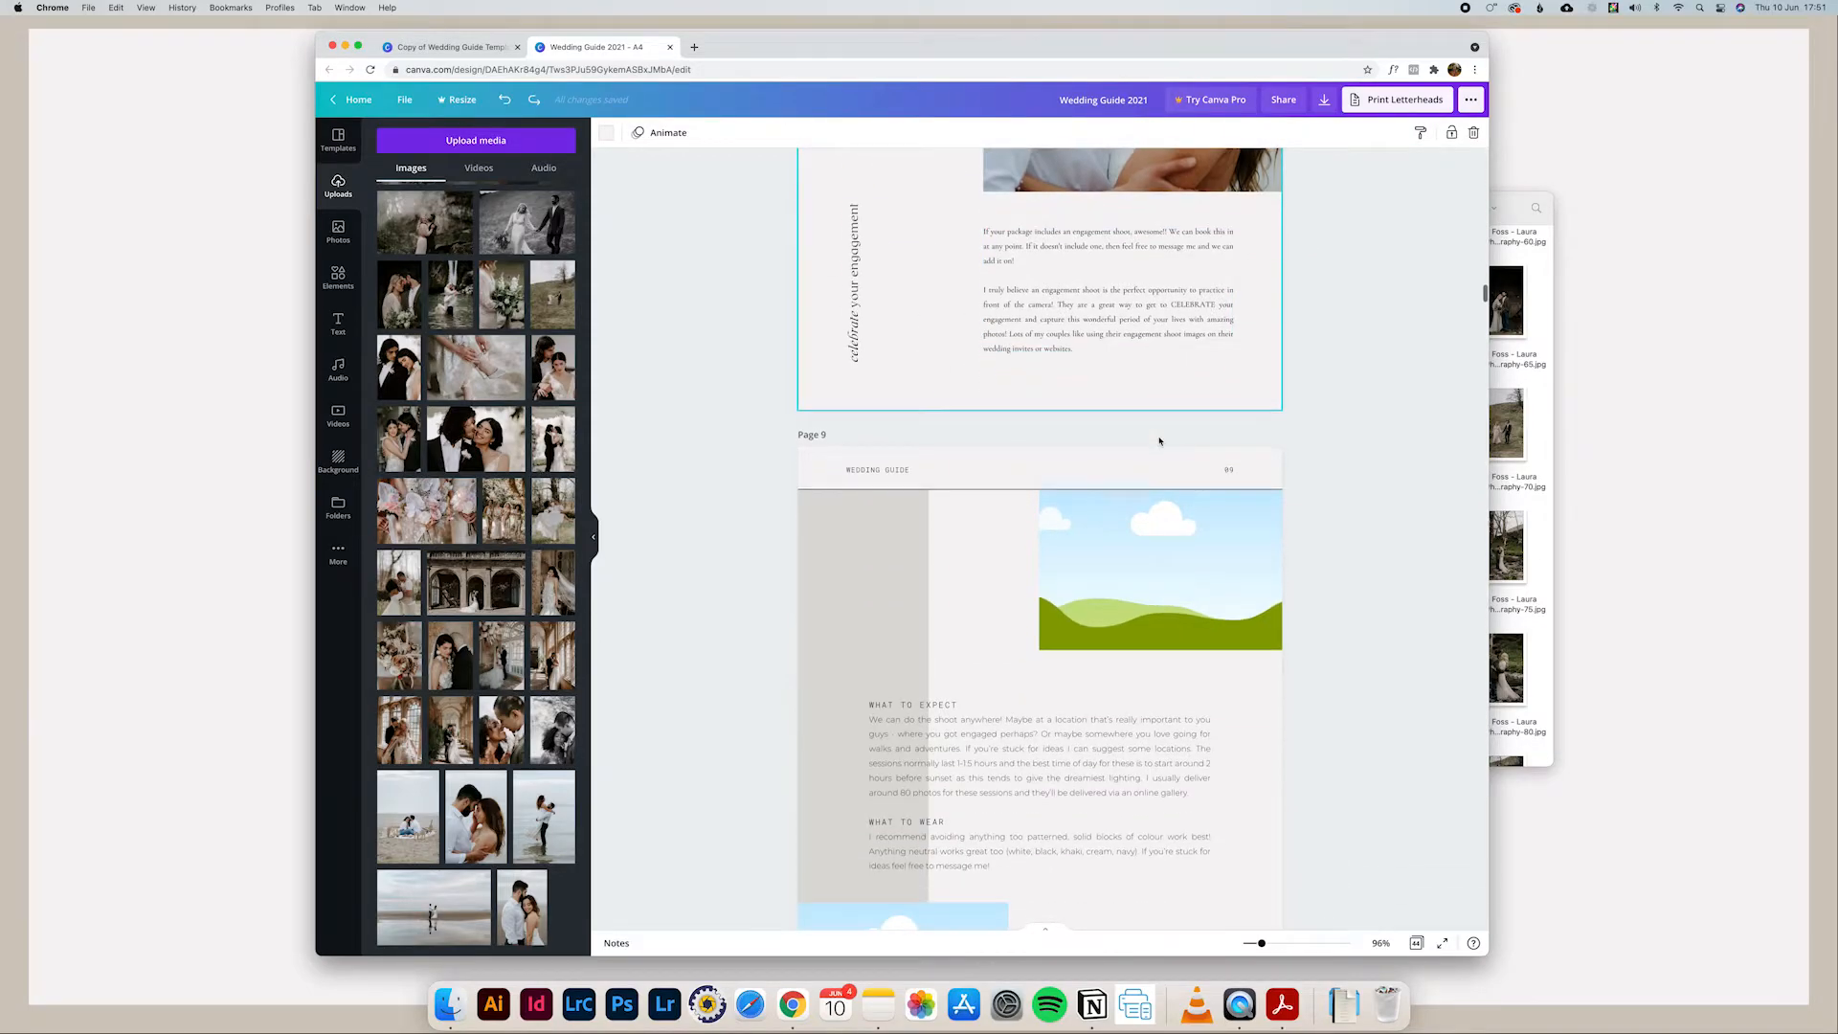
scroll(1159, 439, down, 3)
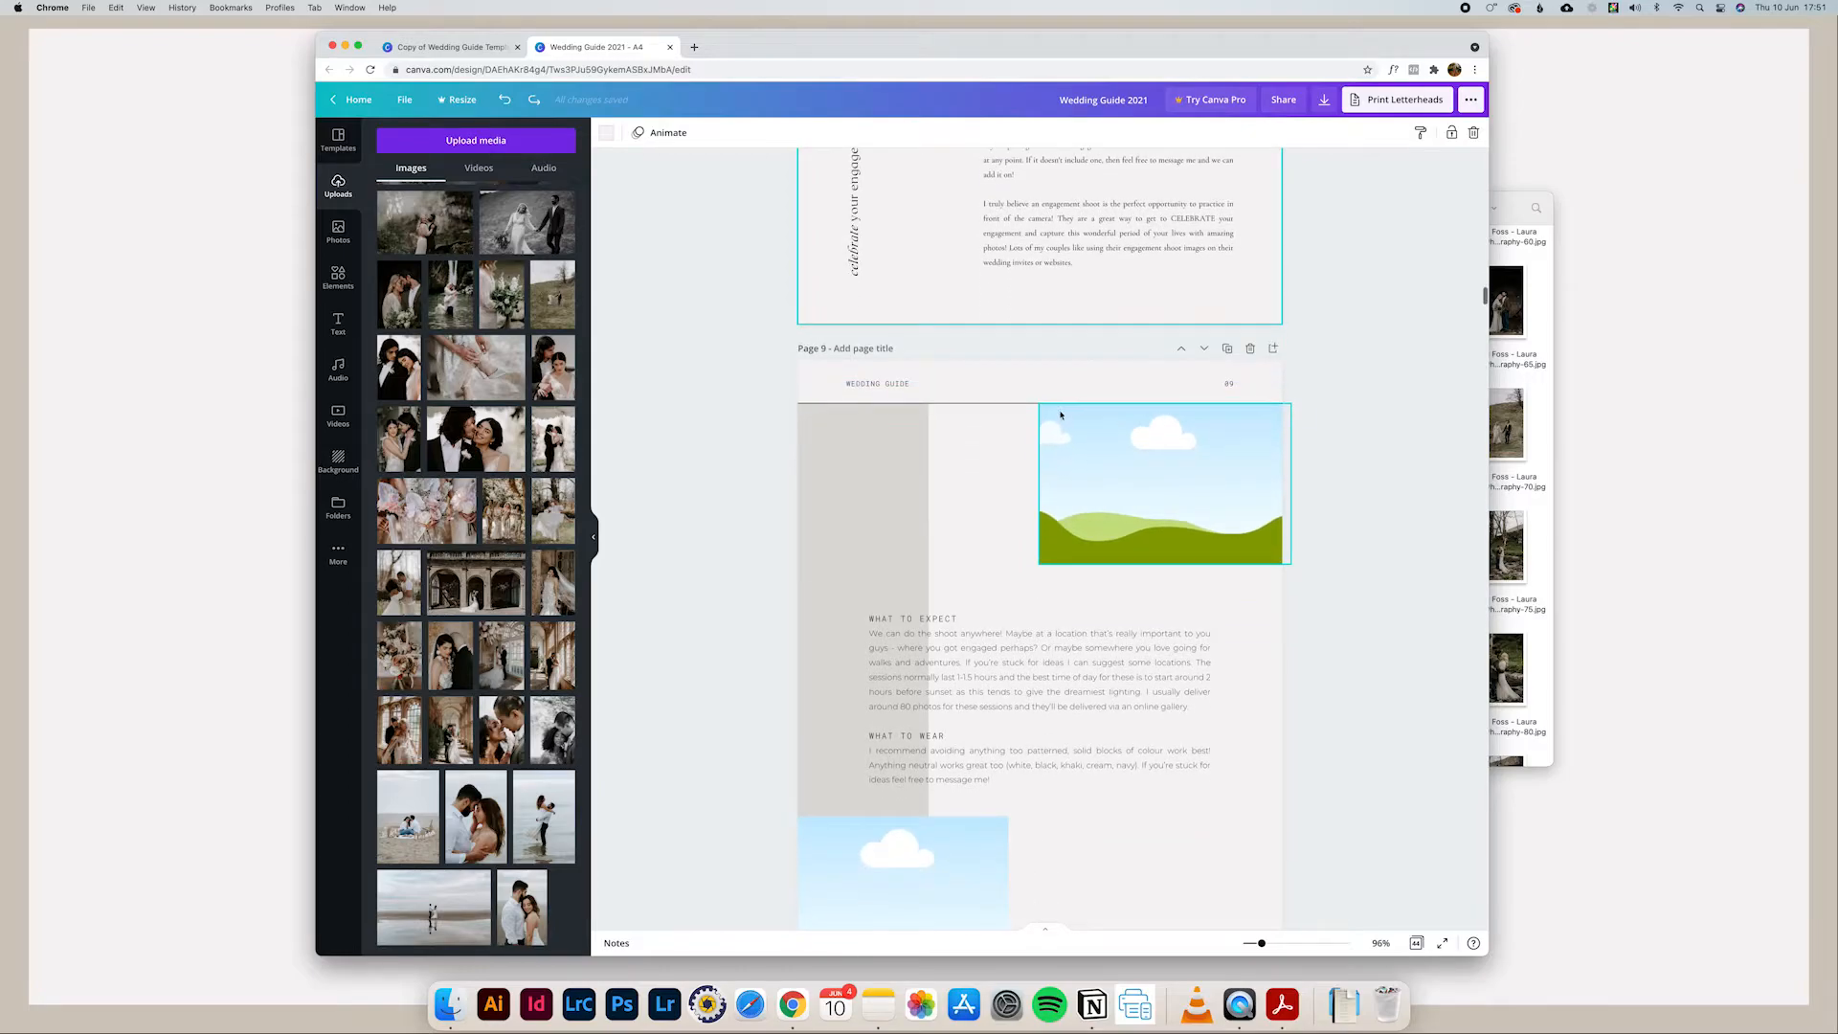
scroll(1007, 438, down, 1)
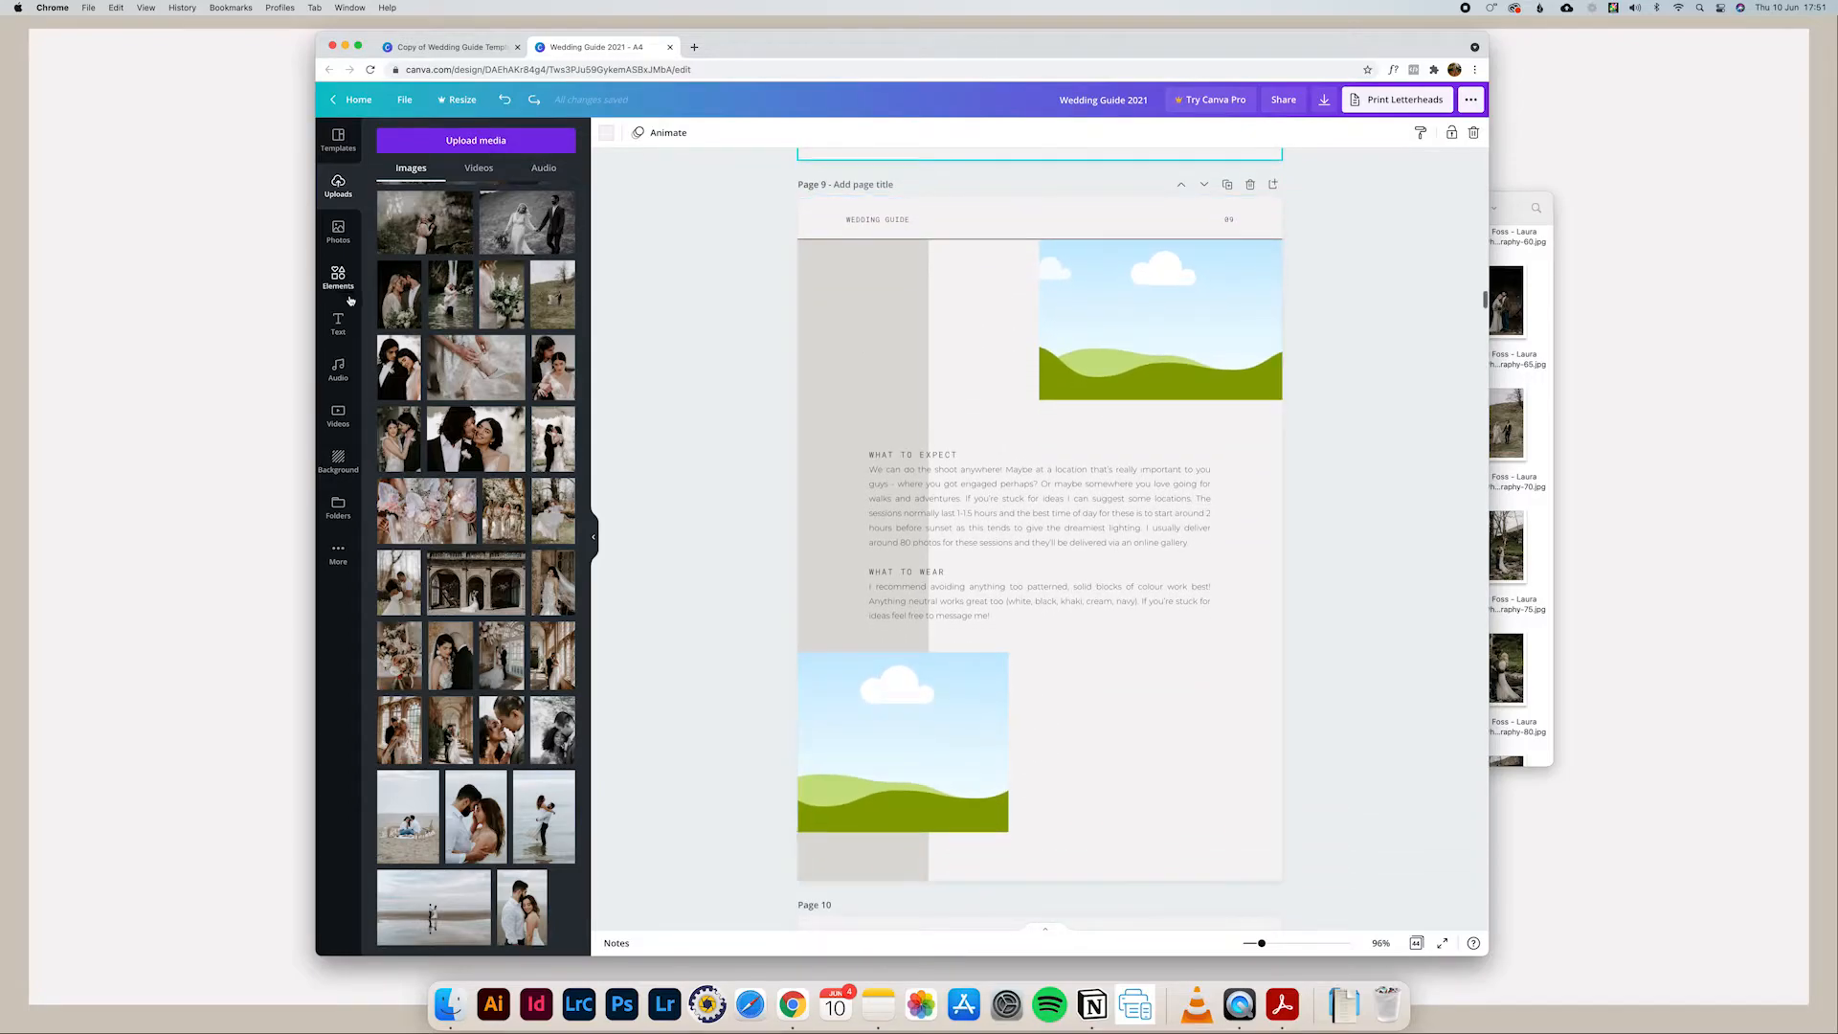
click(489, 461)
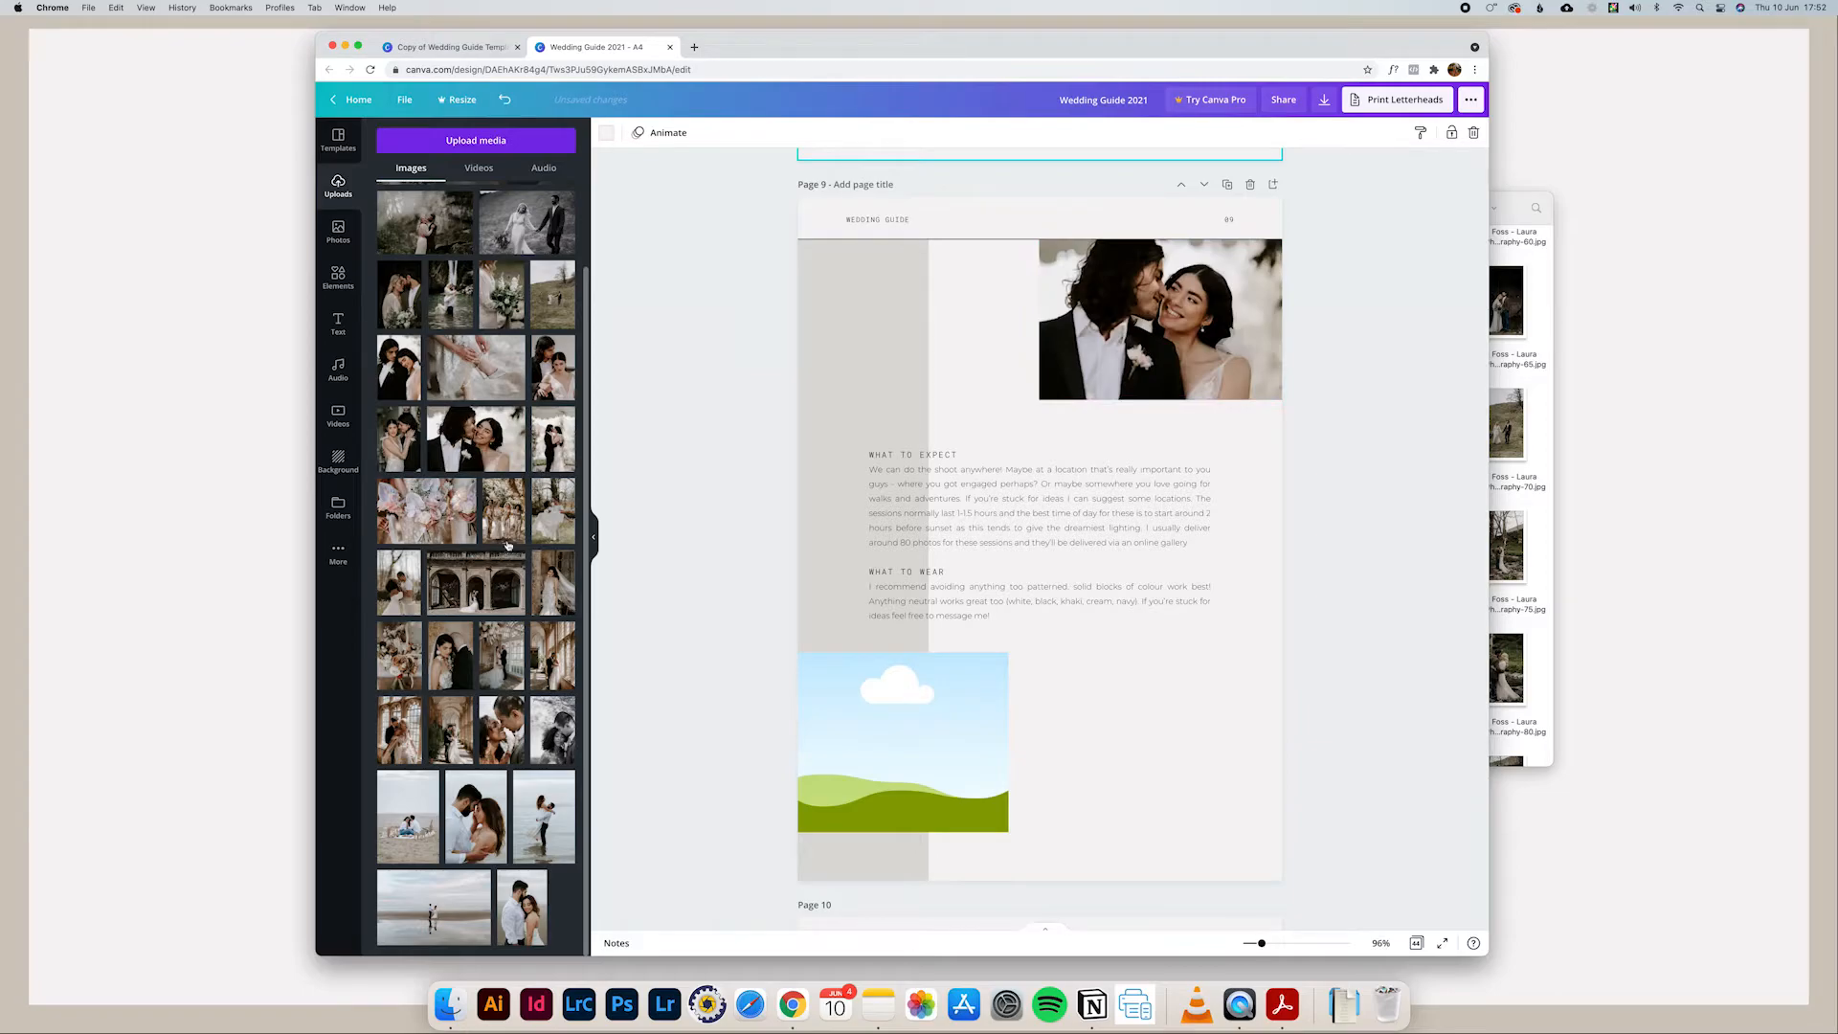
click(522, 240)
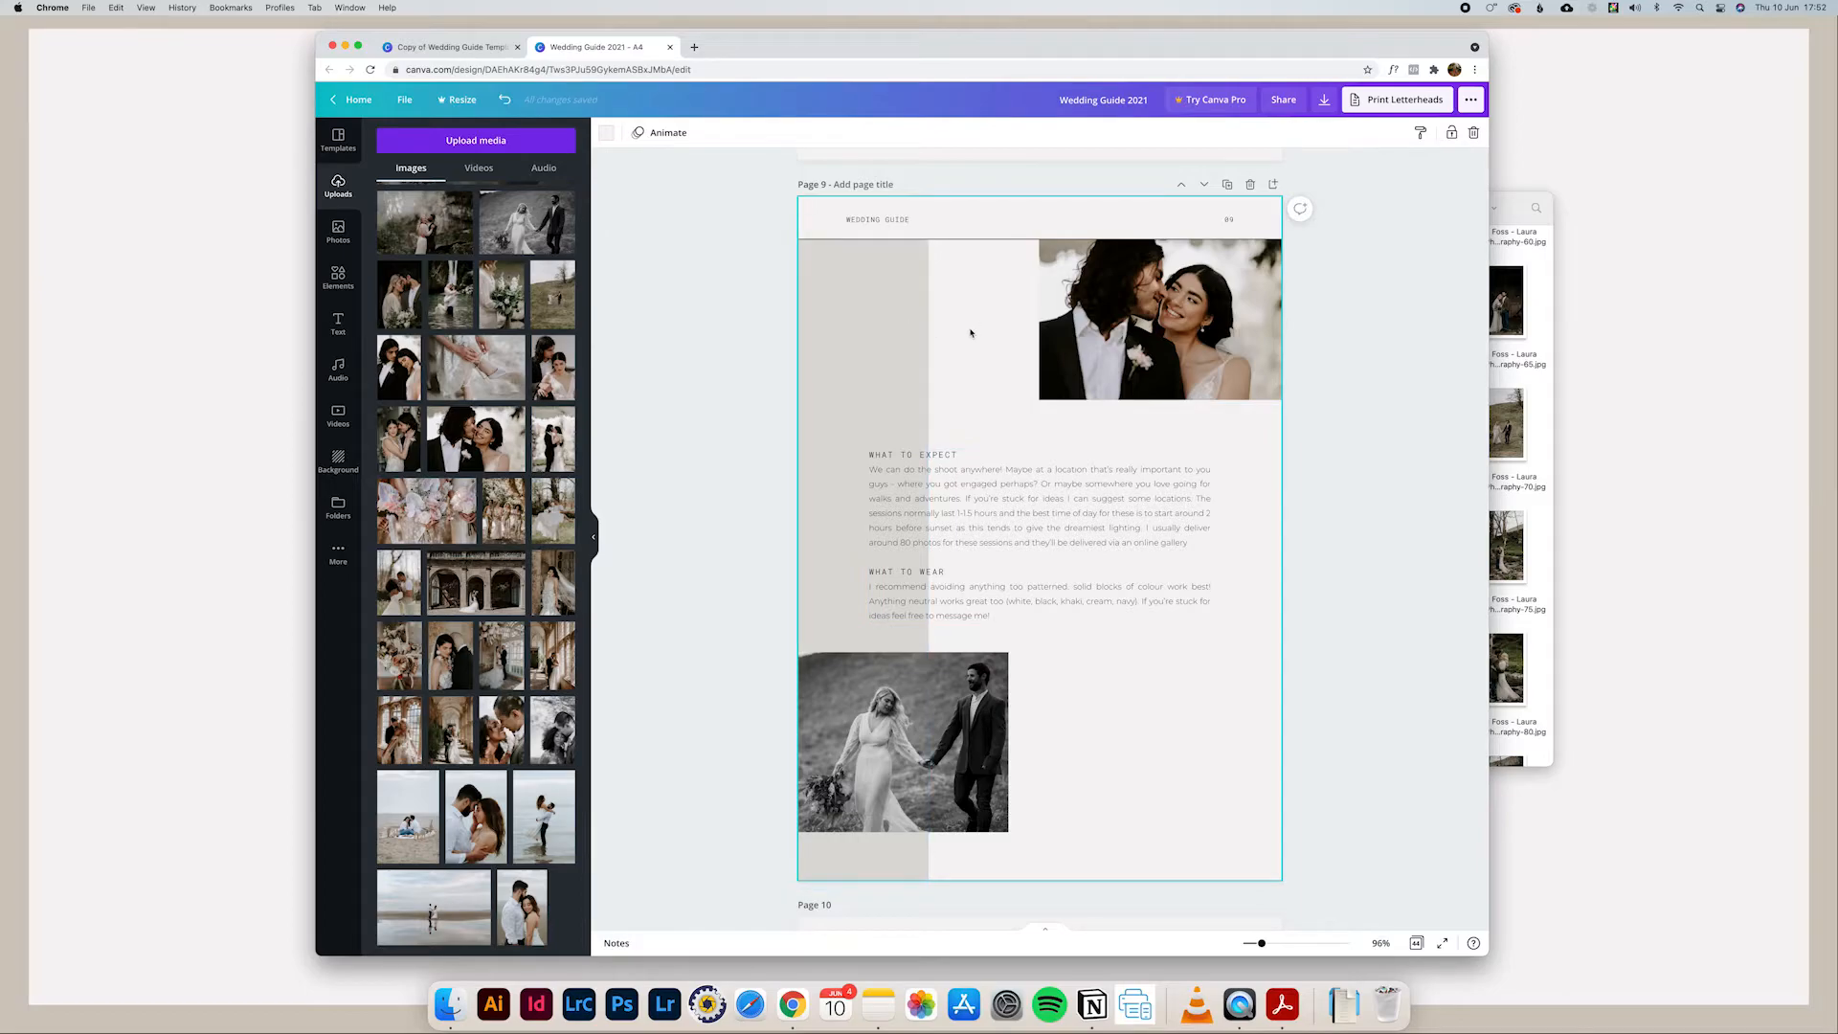
Step: Change the page 9 background to the custom grey #BFBCBC
scroll(949, 308, up, 1)
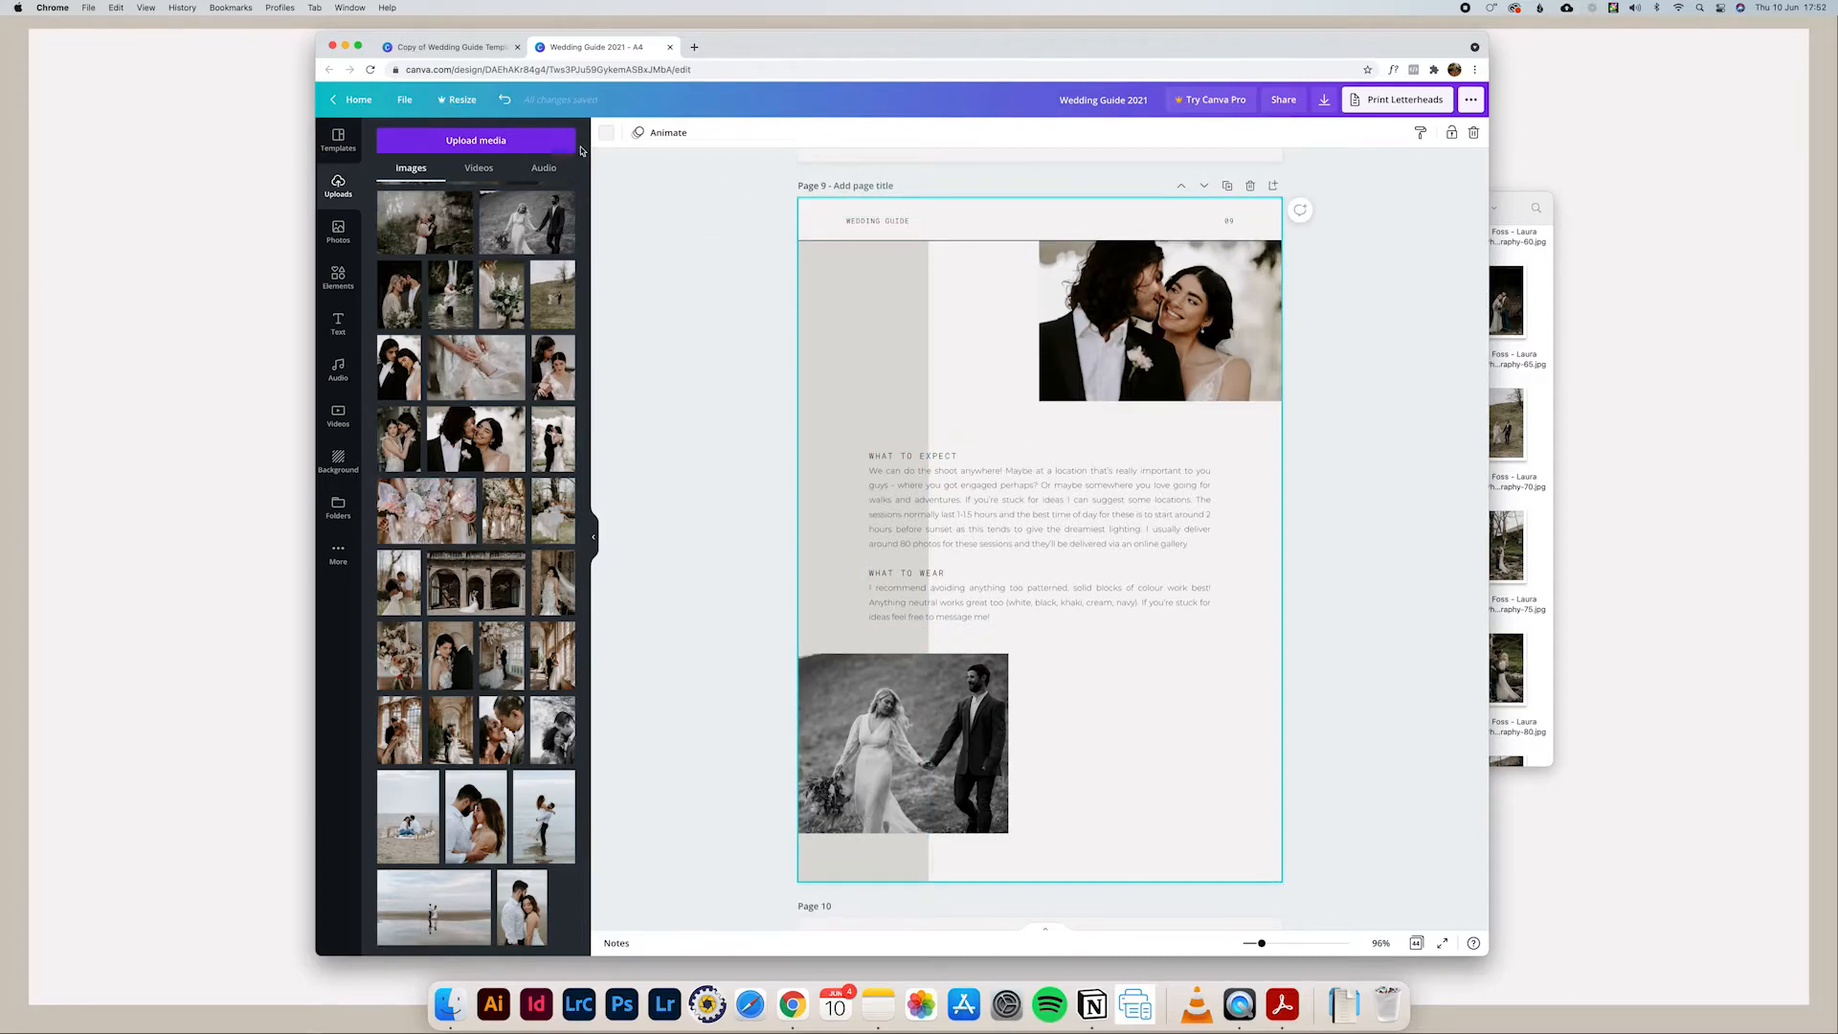
click(607, 136)
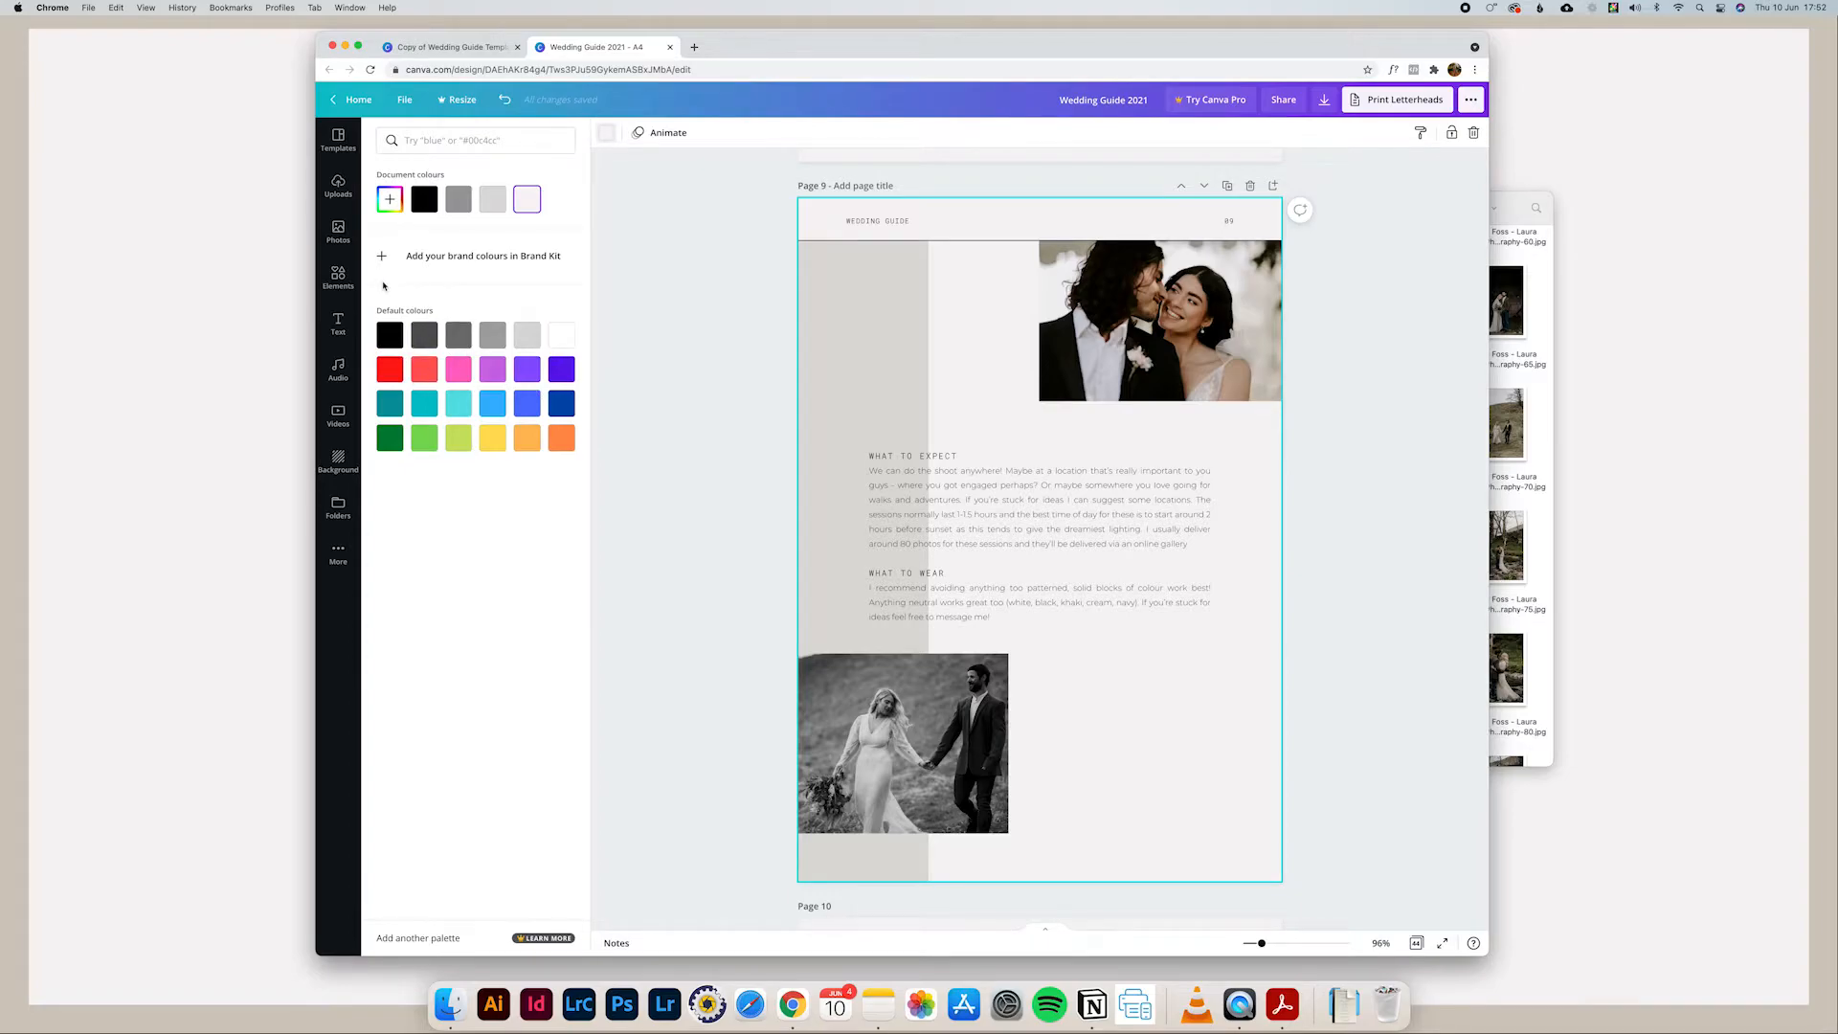
click(388, 201)
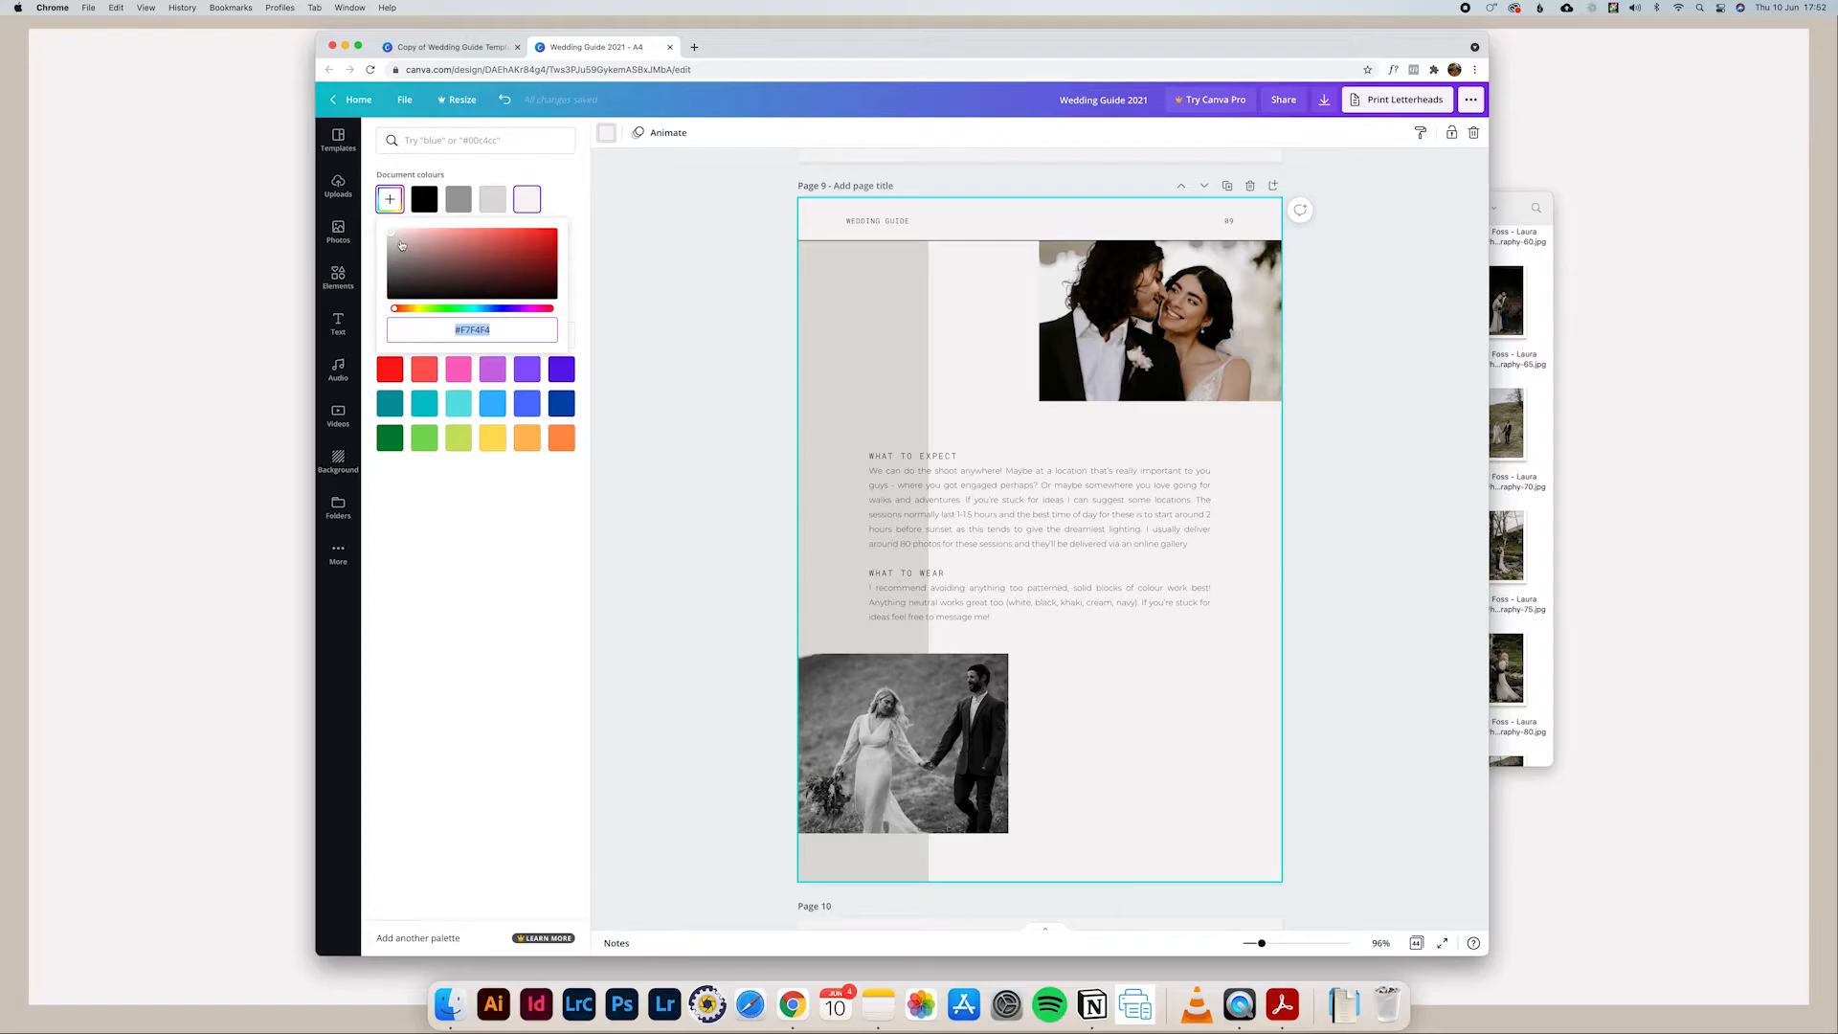
click(392, 238)
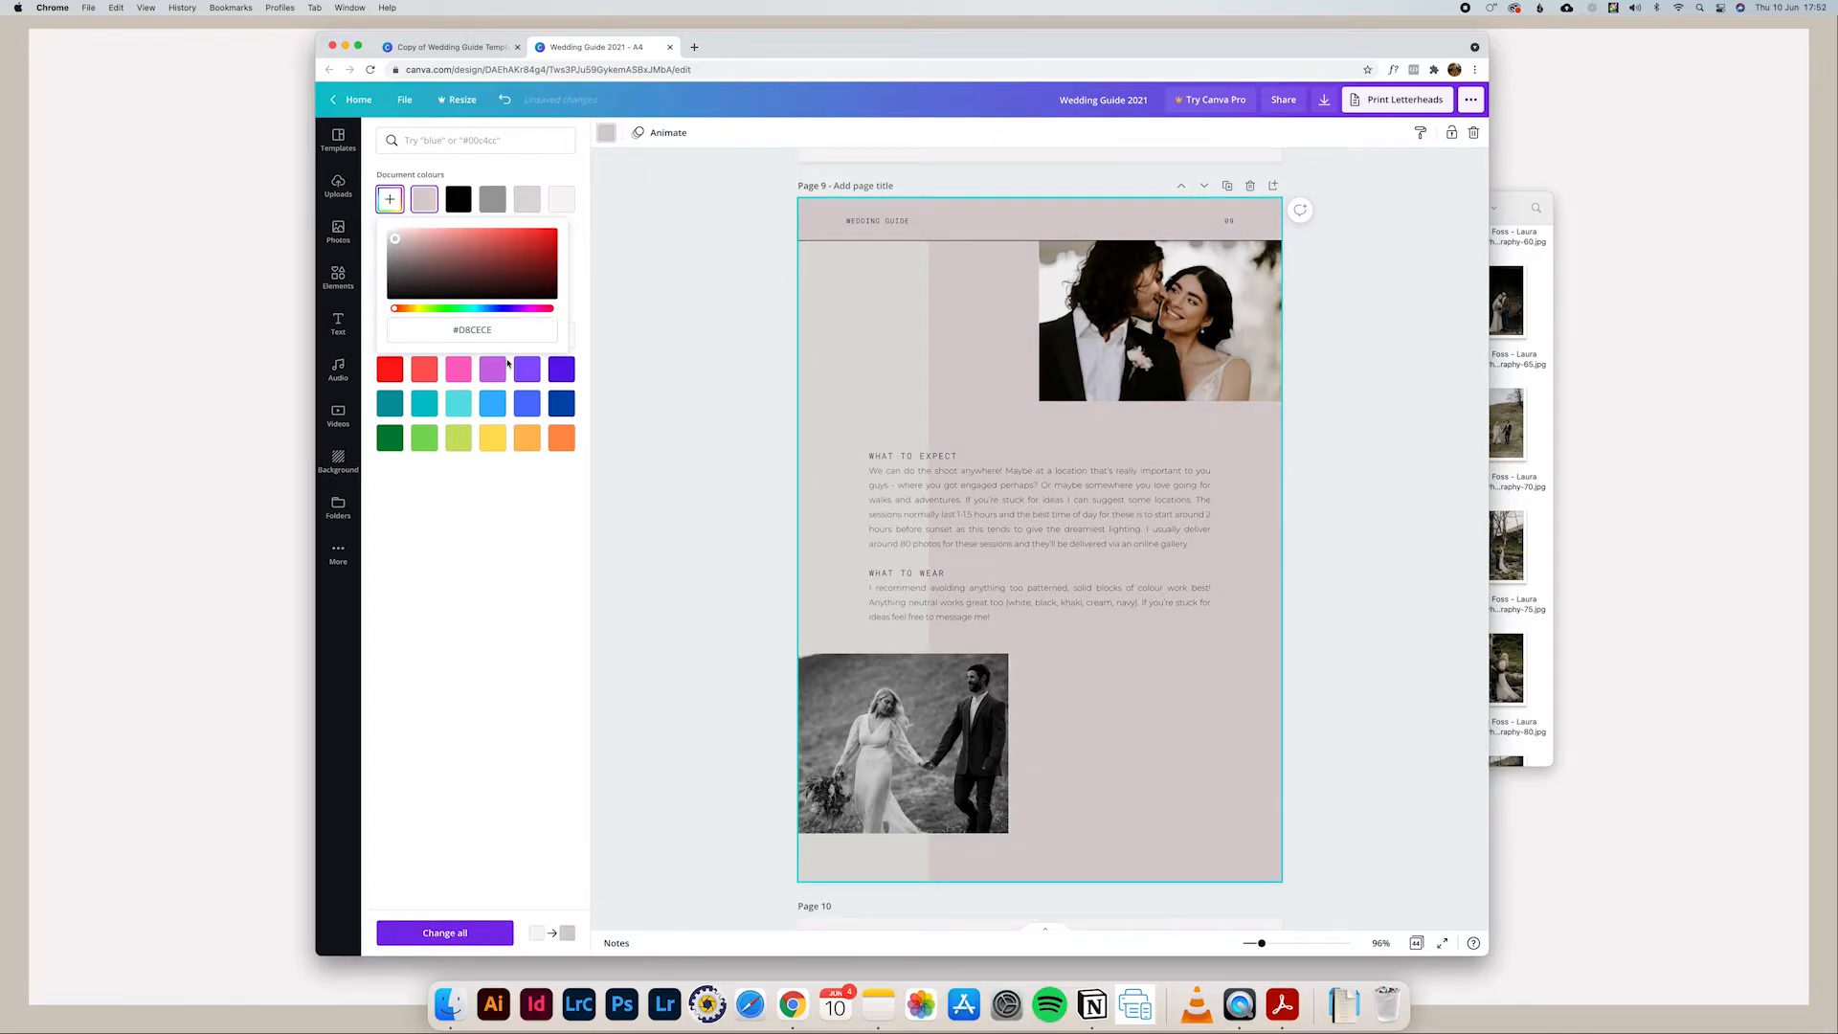
click(494, 331)
click(392, 232)
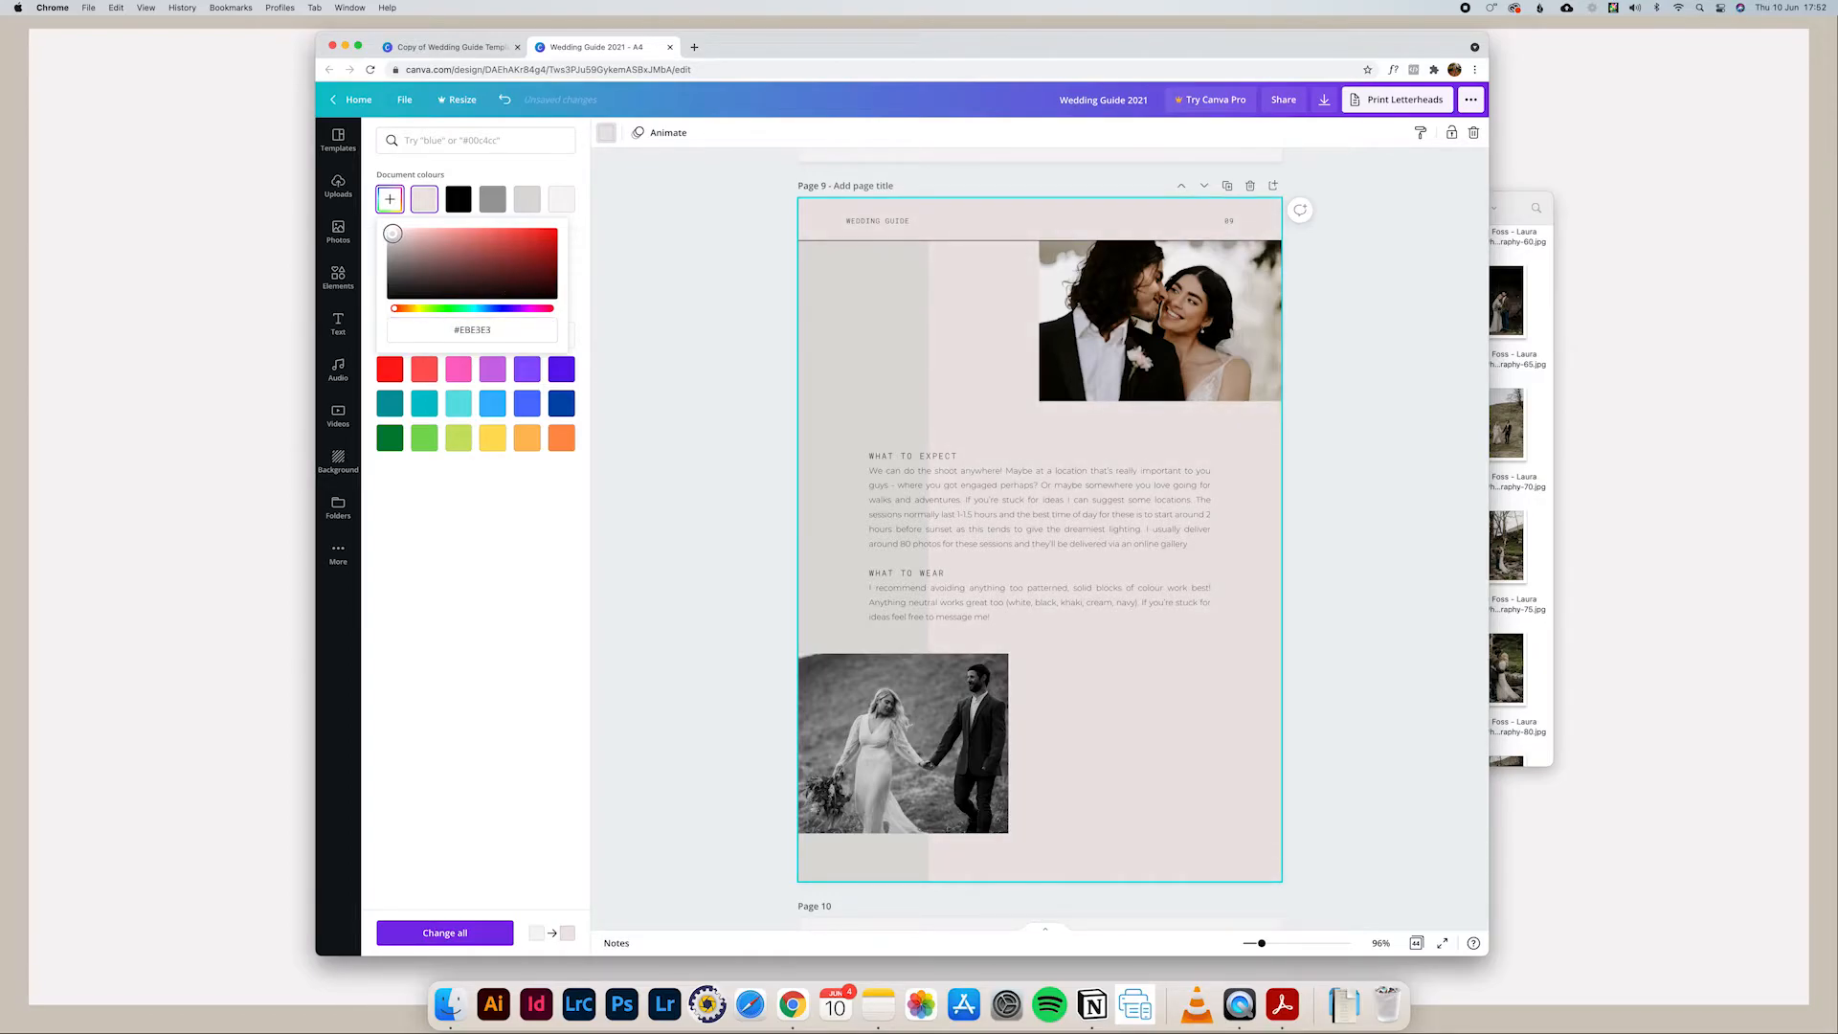
drag(392, 232, 392, 271)
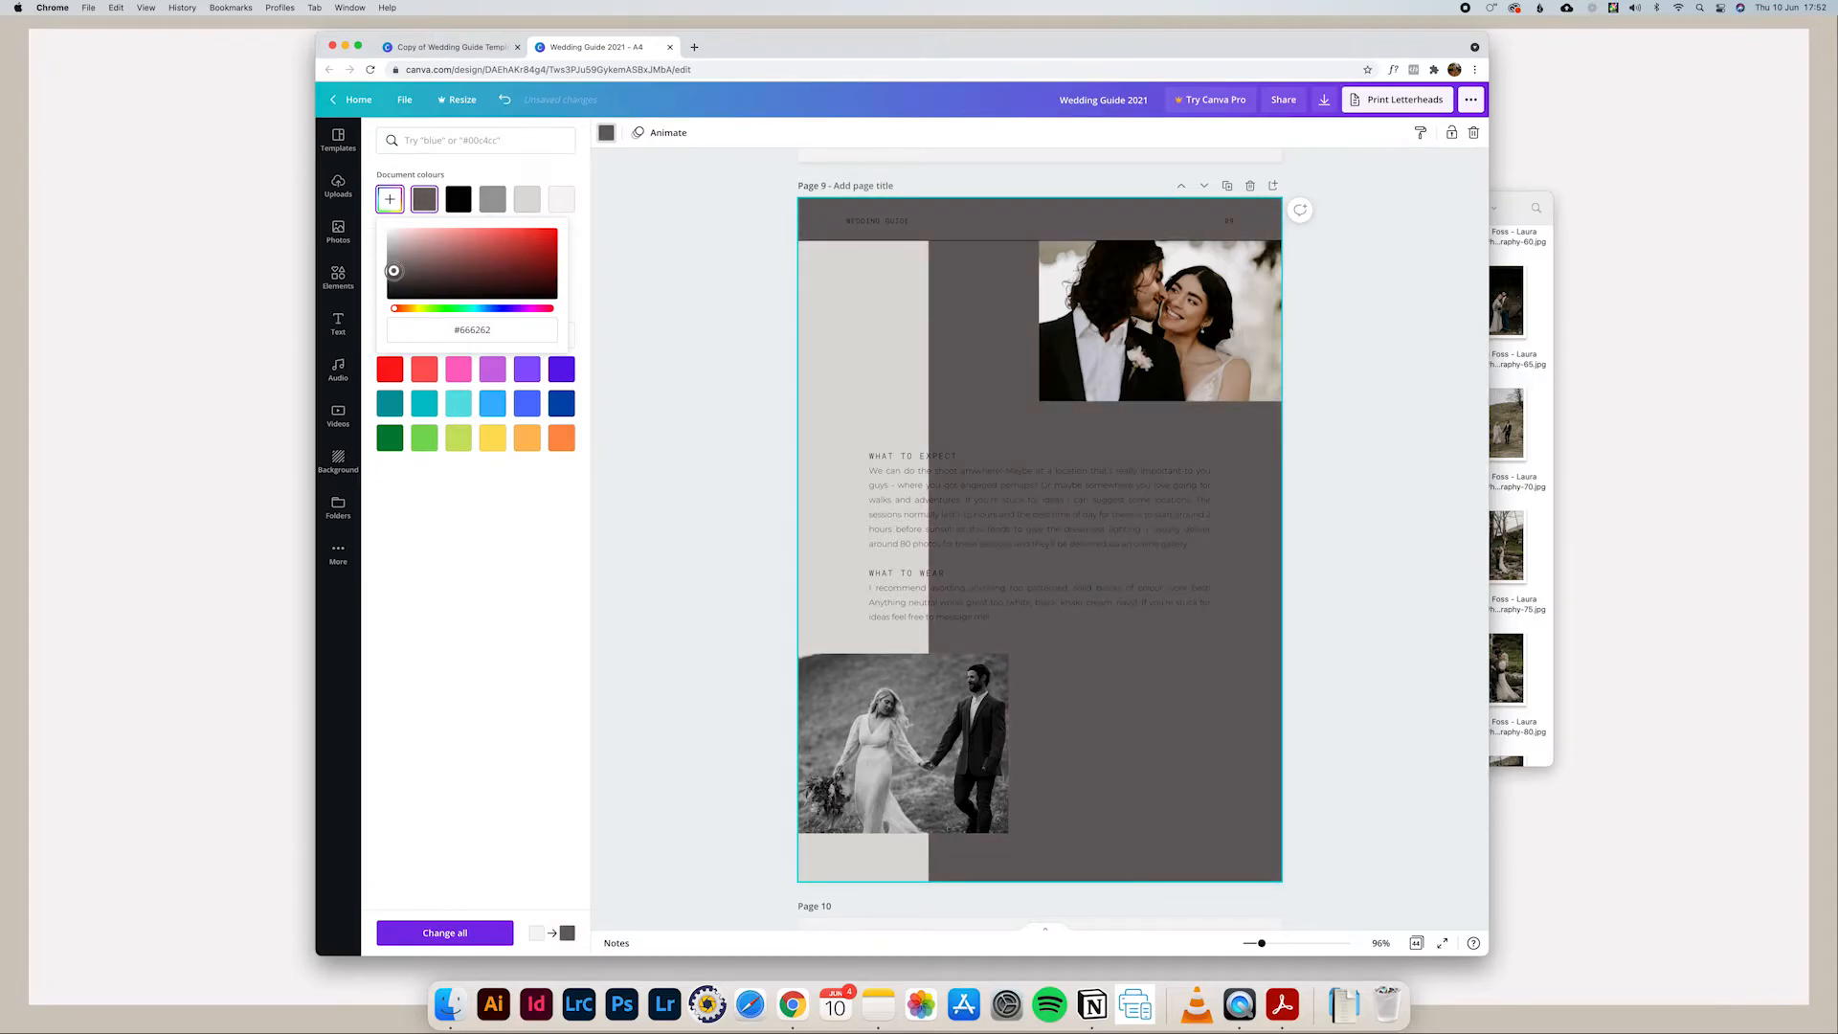
drag(393, 271, 393, 273)
drag(394, 273, 391, 246)
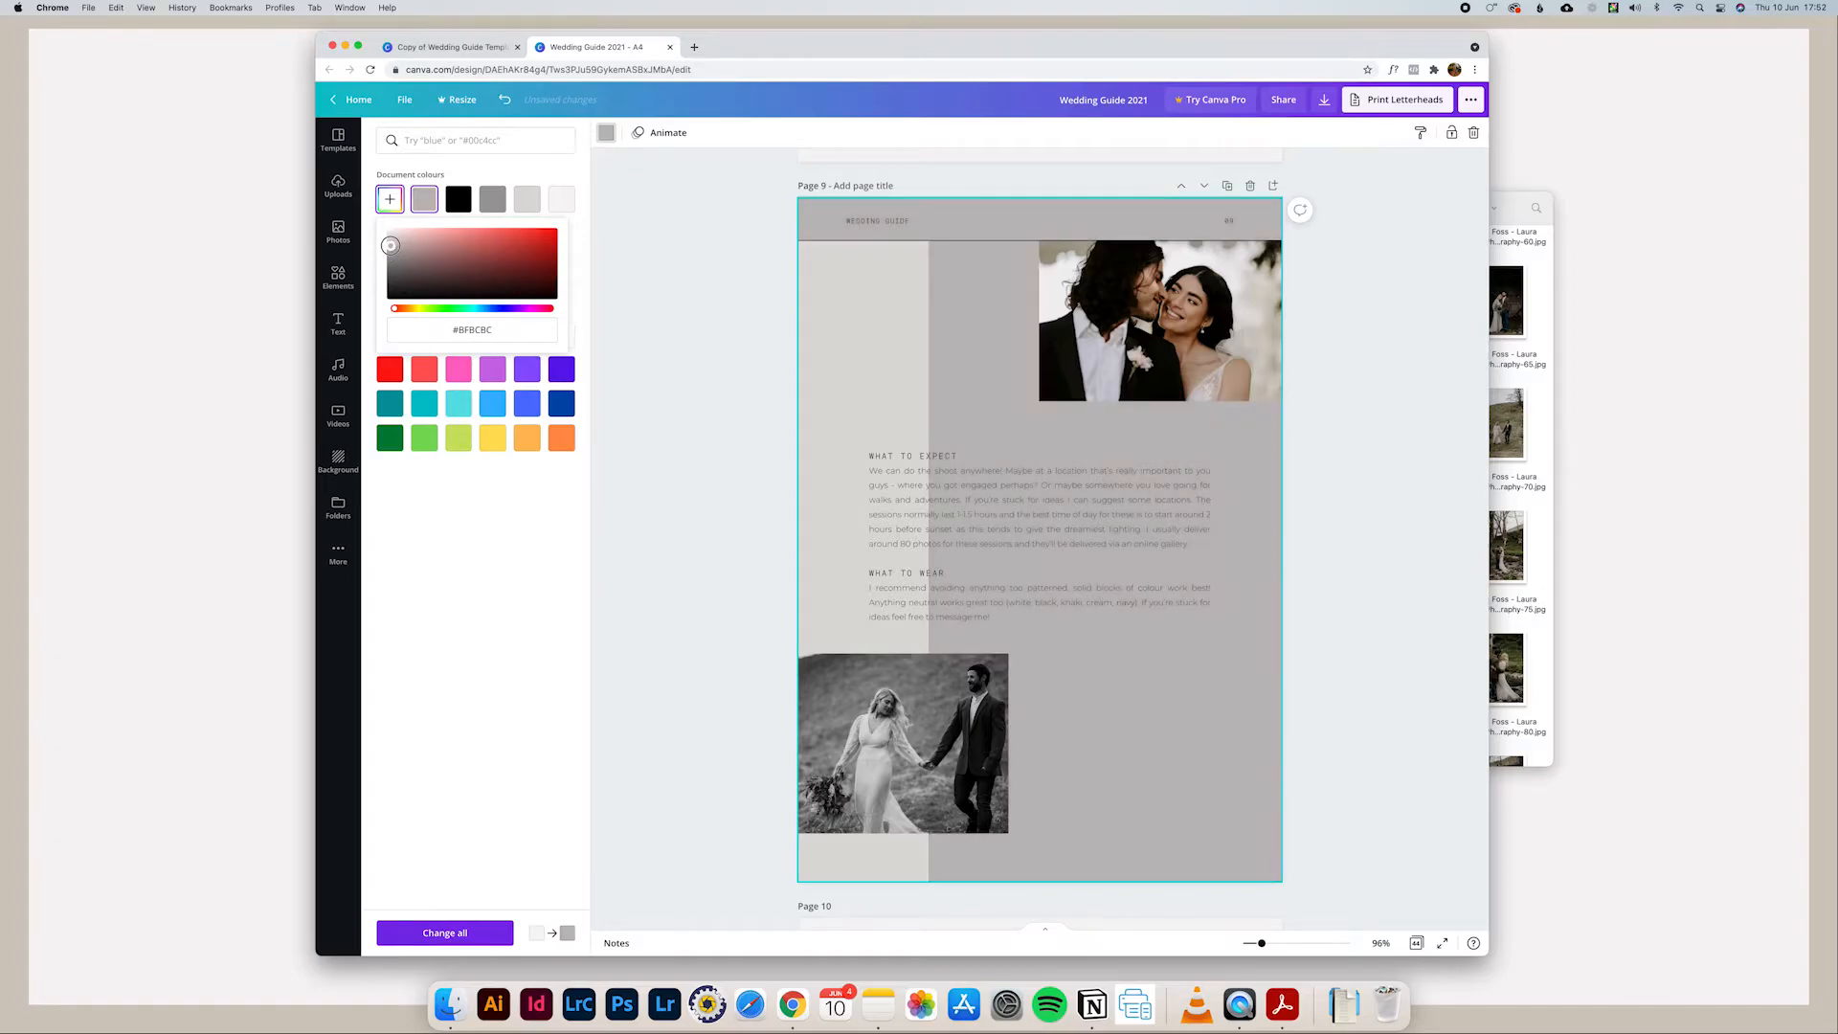
Step: Recolour the vertical band on page 9 with the palest off-white document colour
click(896, 359)
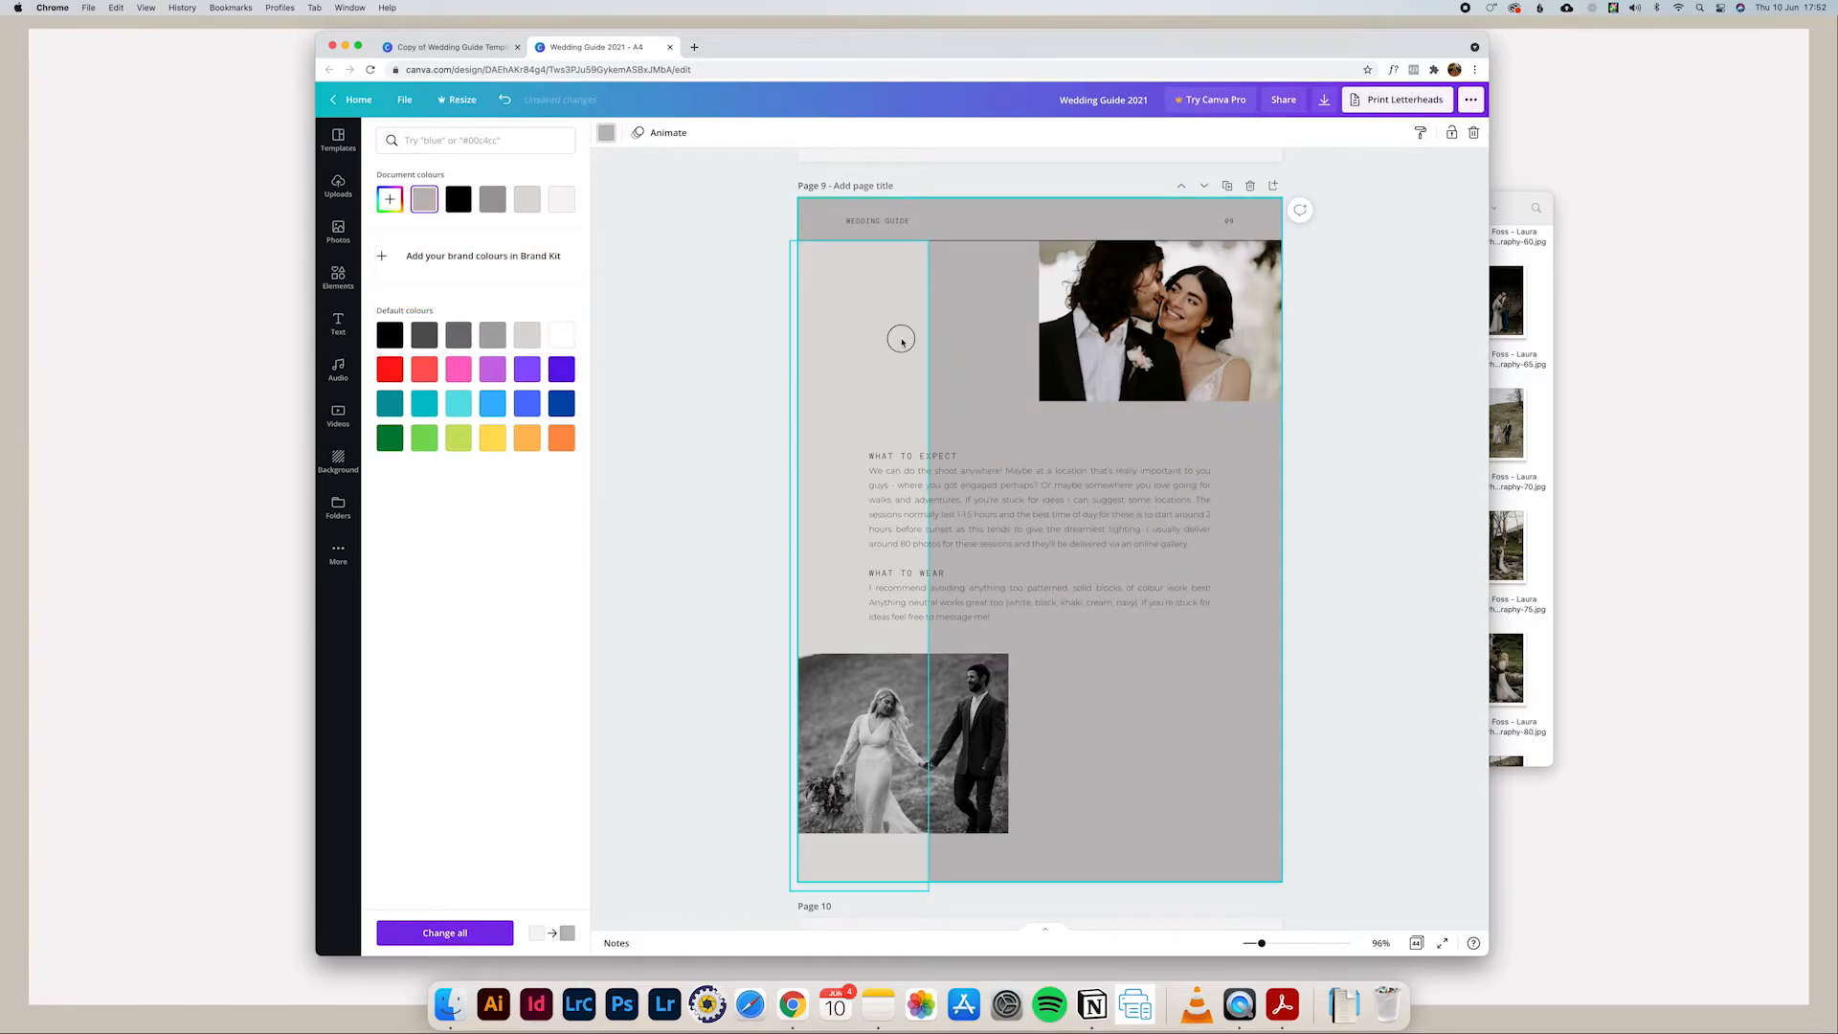
click(606, 133)
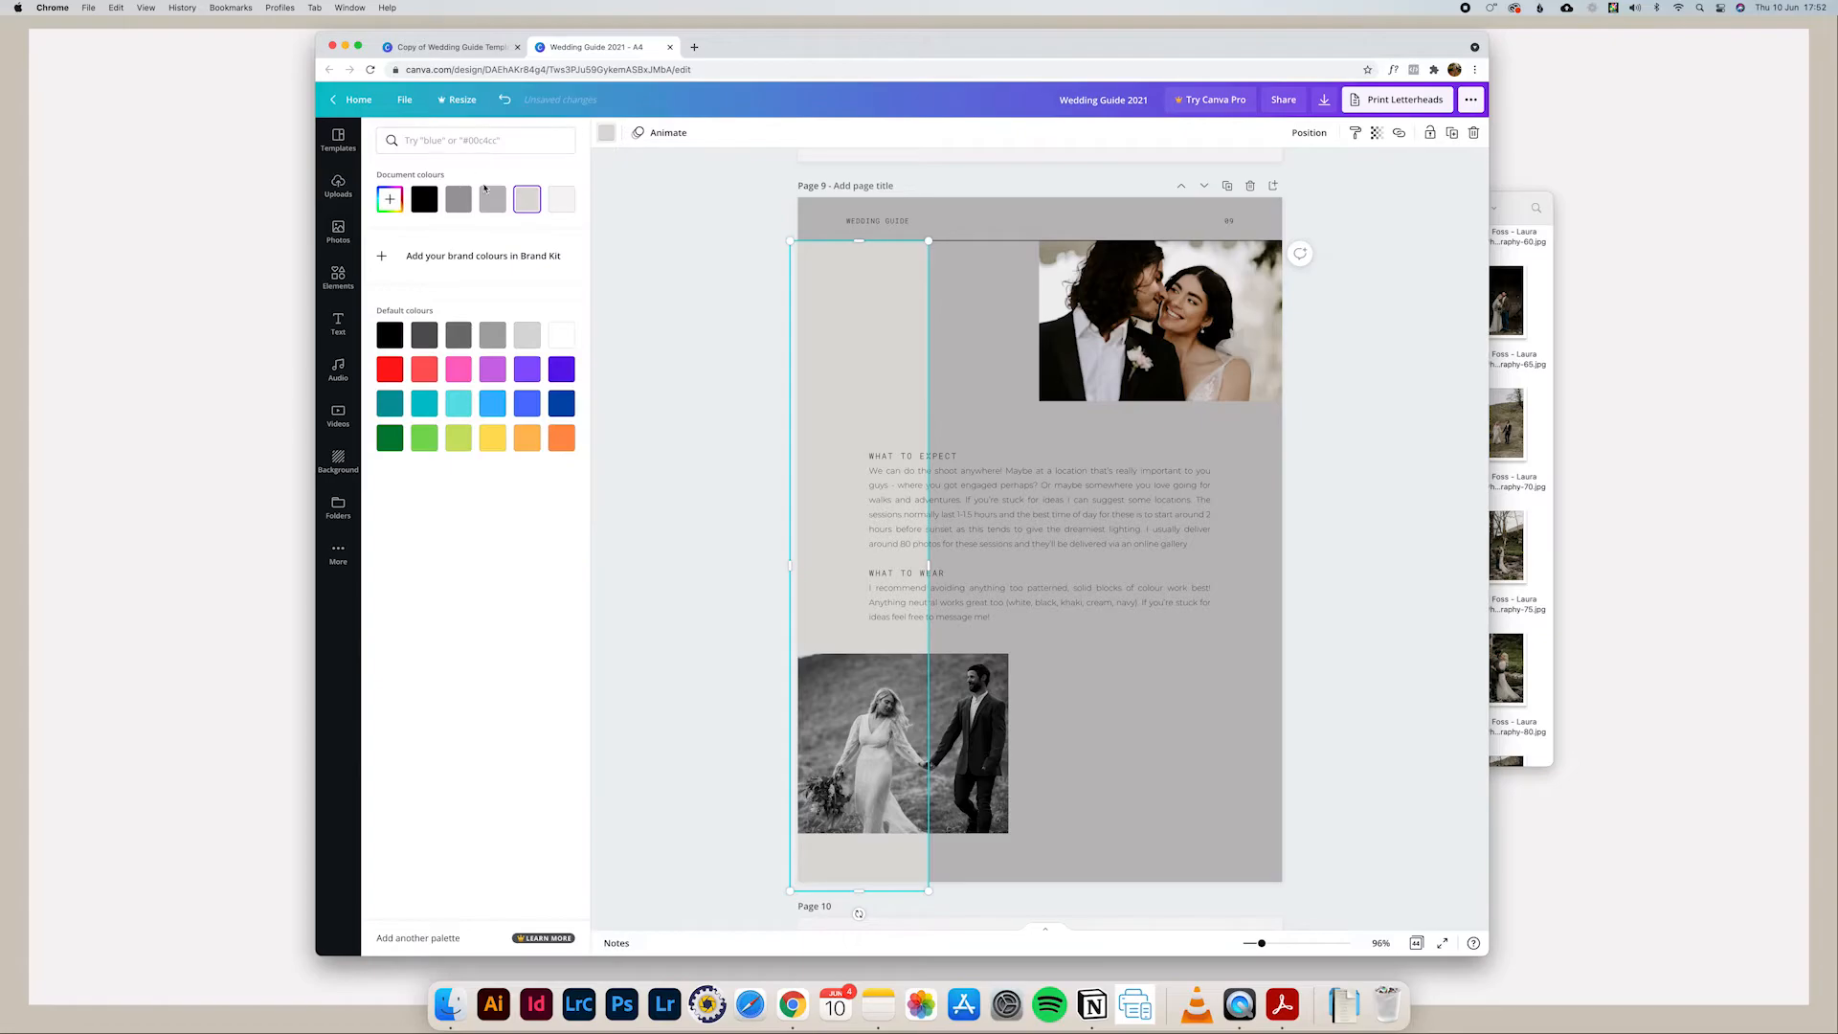
click(558, 204)
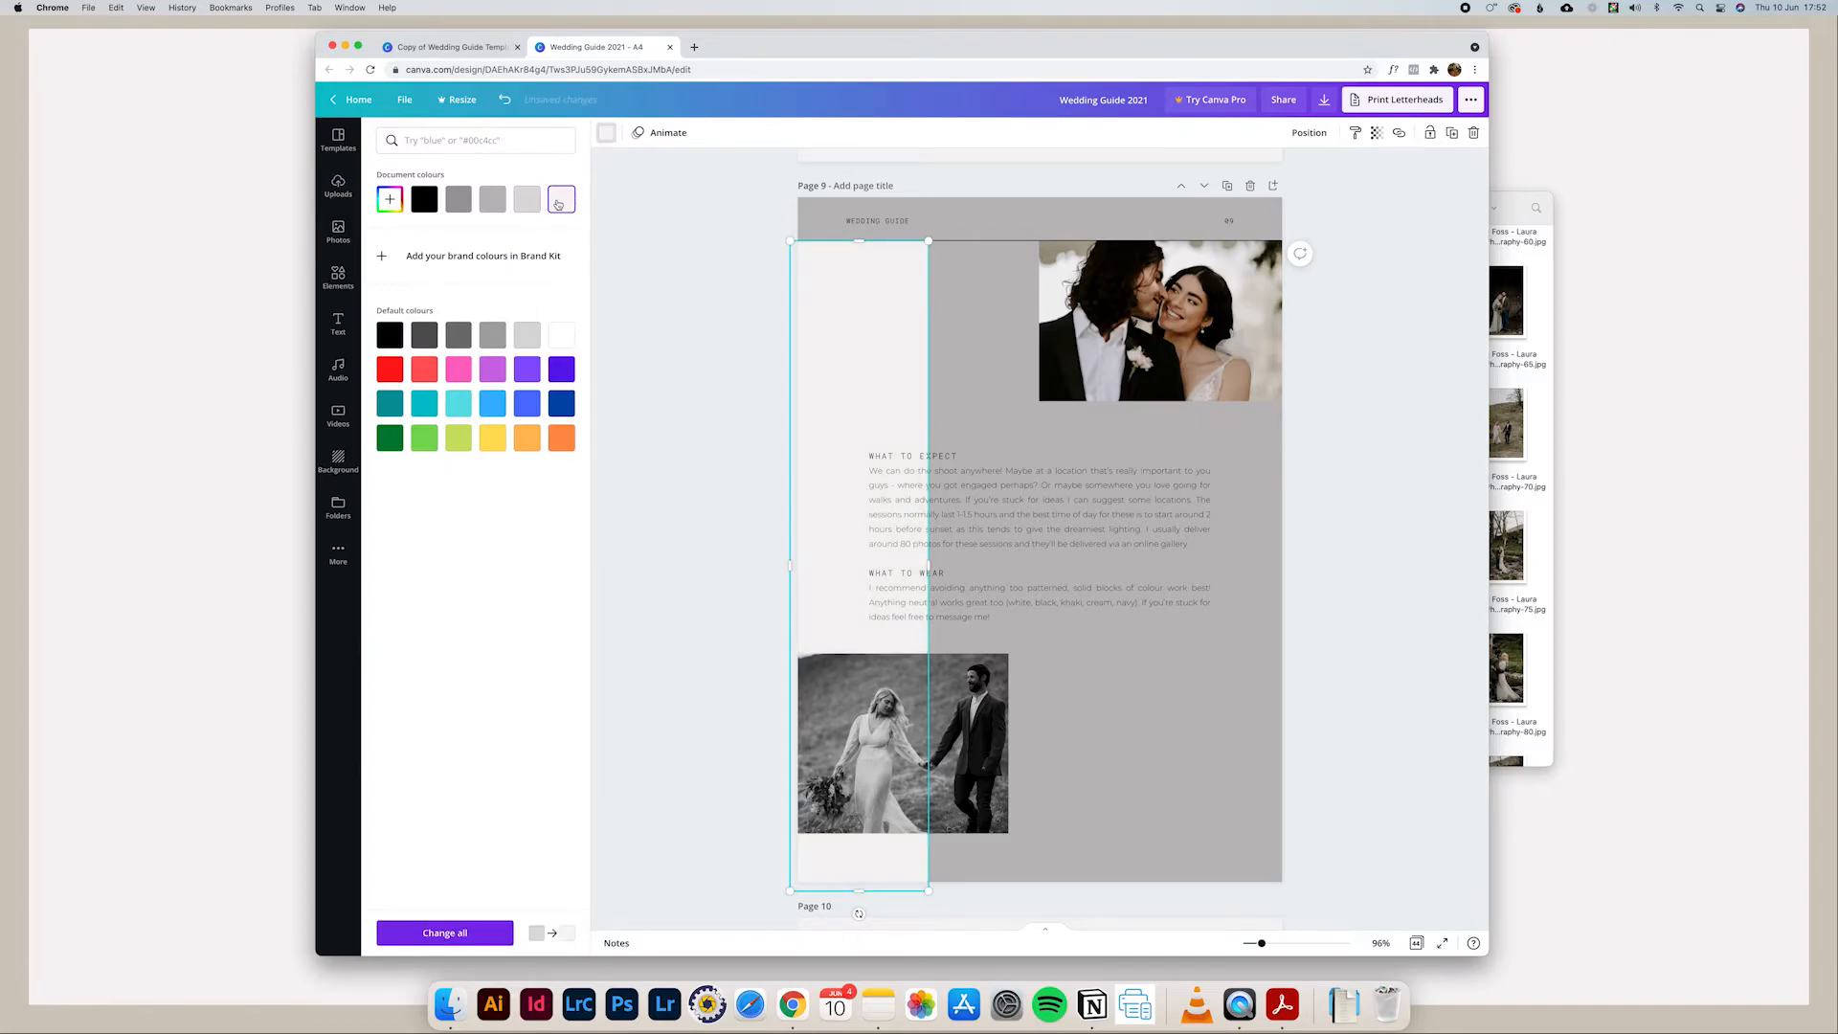
click(977, 372)
Step: Examine the placeholder testimonial quote and its divider lines below the photo frame on page 10
scroll(752, 278, down, 10)
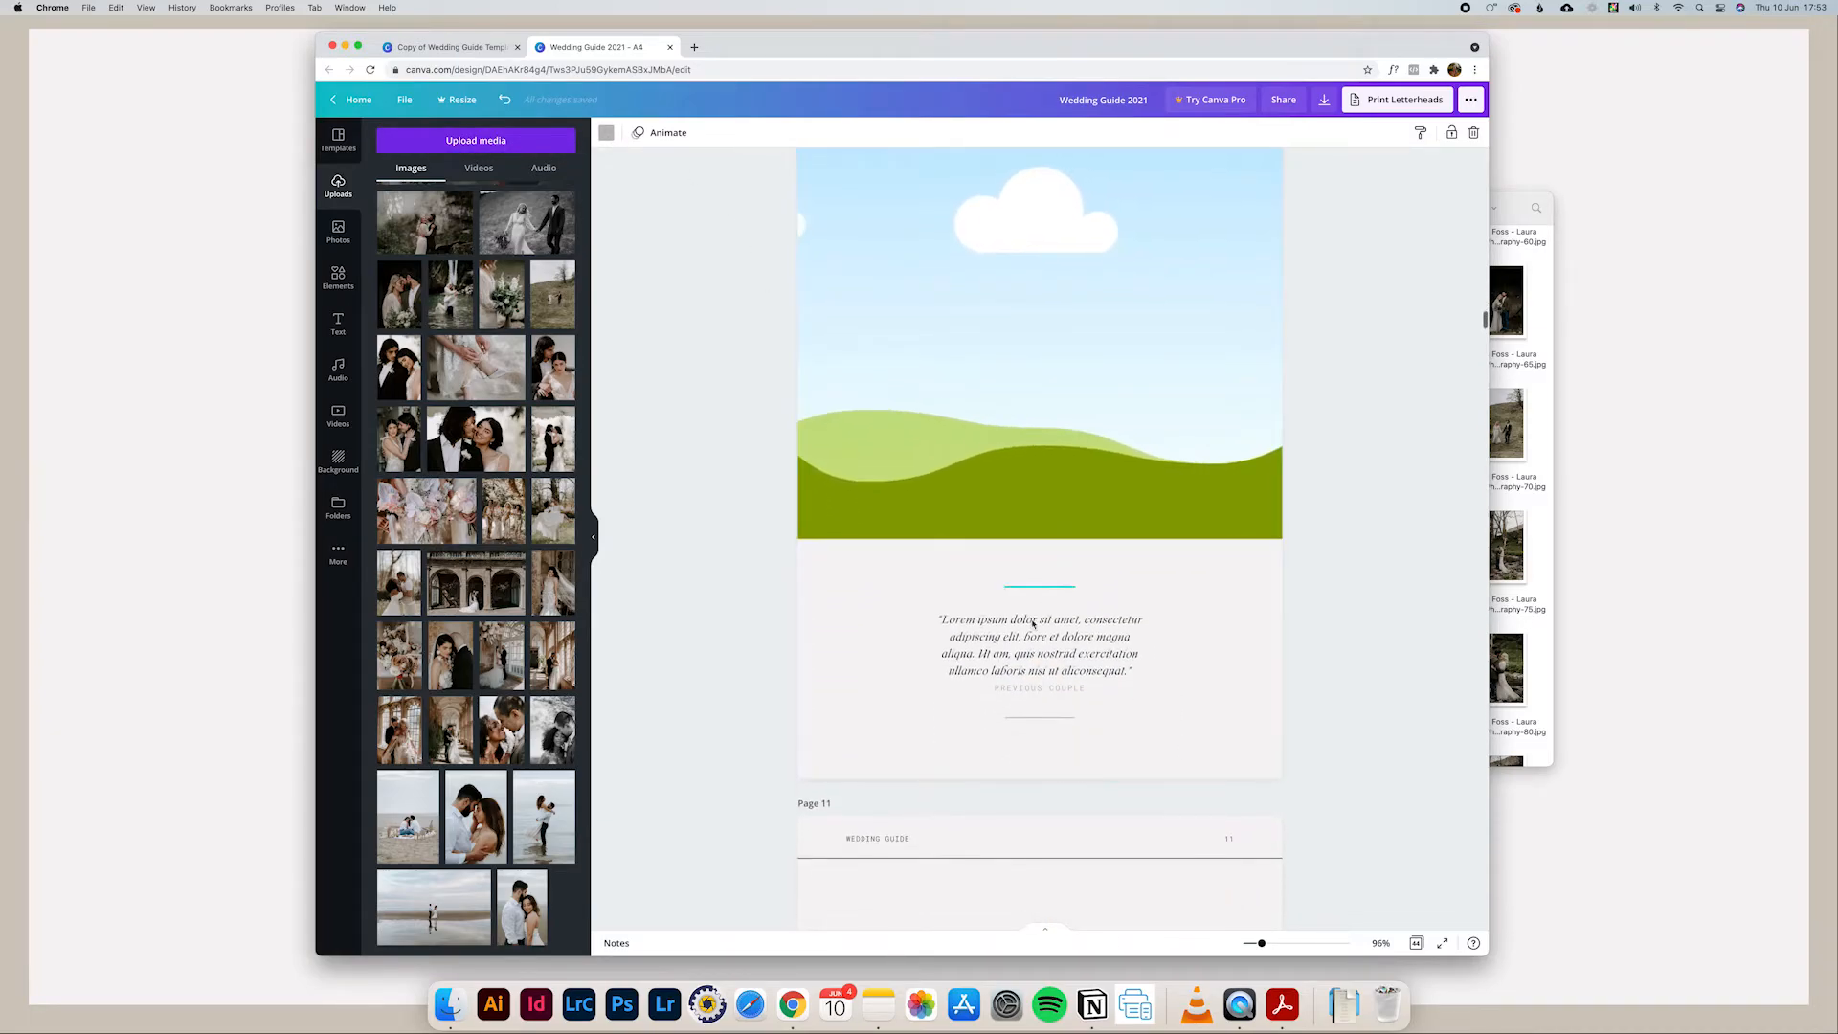
click(1089, 656)
click(1090, 656)
drag(1133, 672, 938, 618)
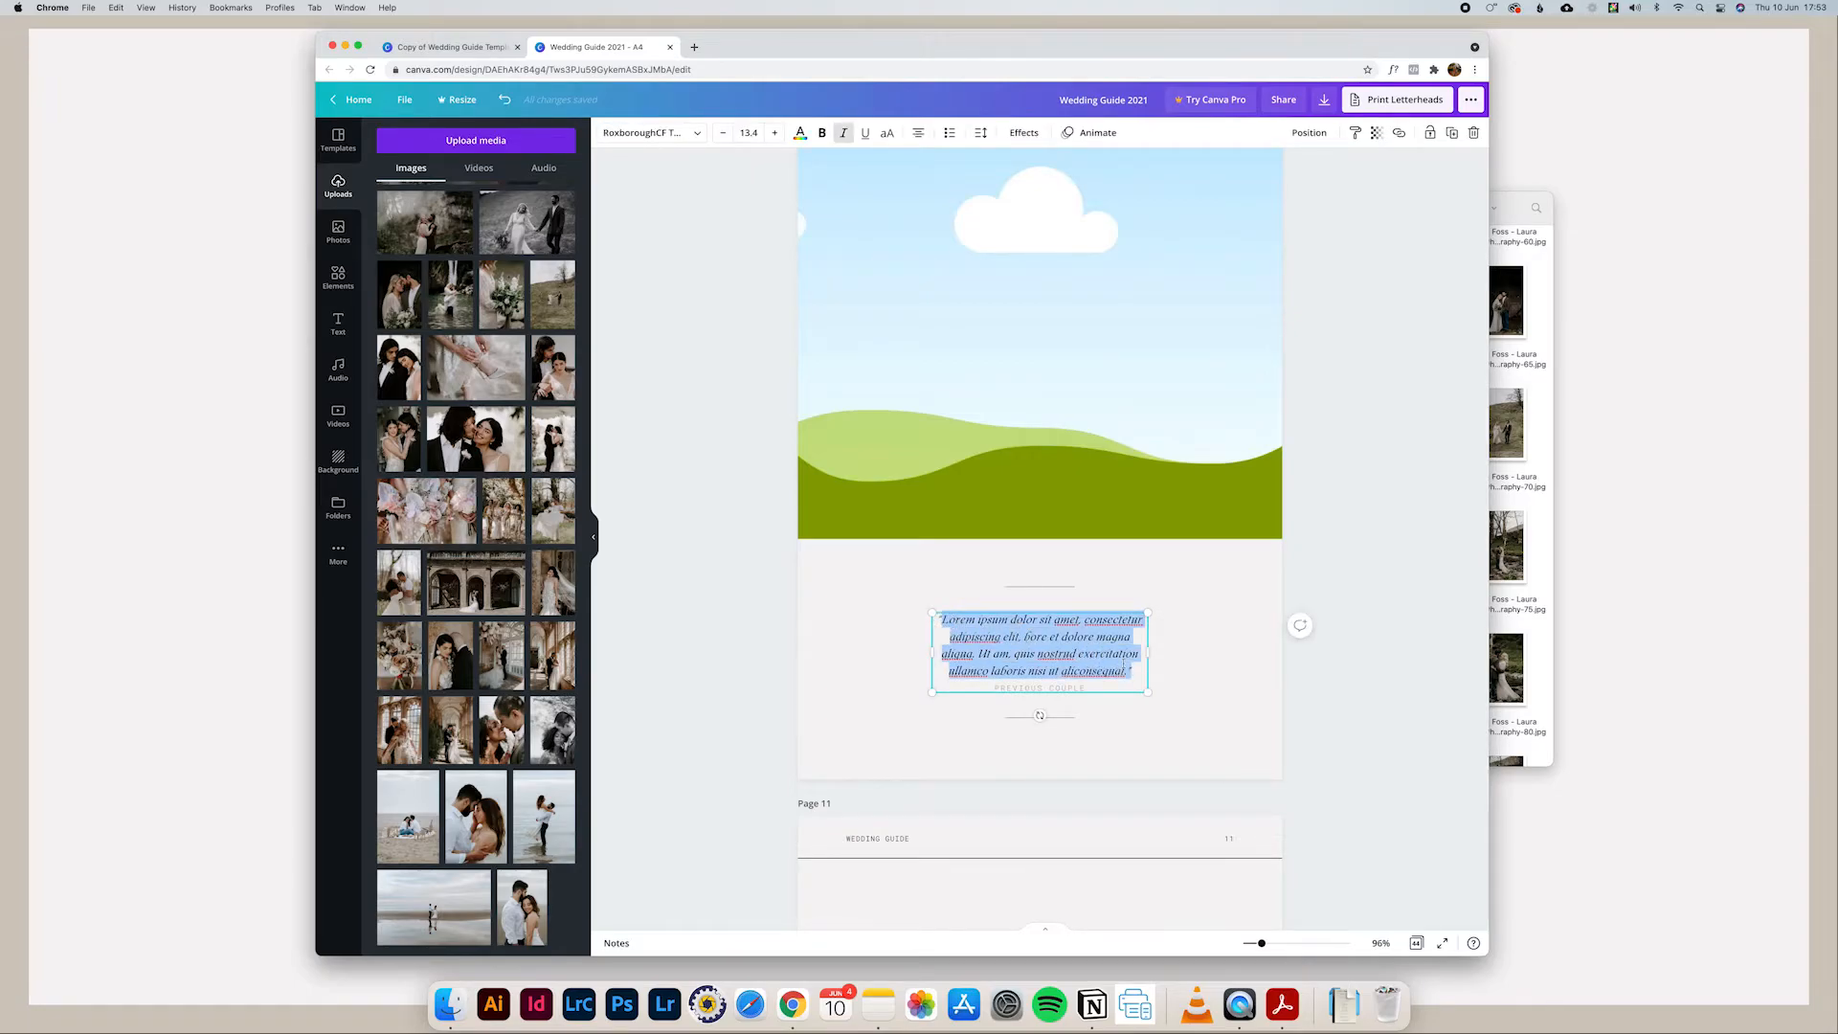
click(1124, 662)
click(1183, 676)
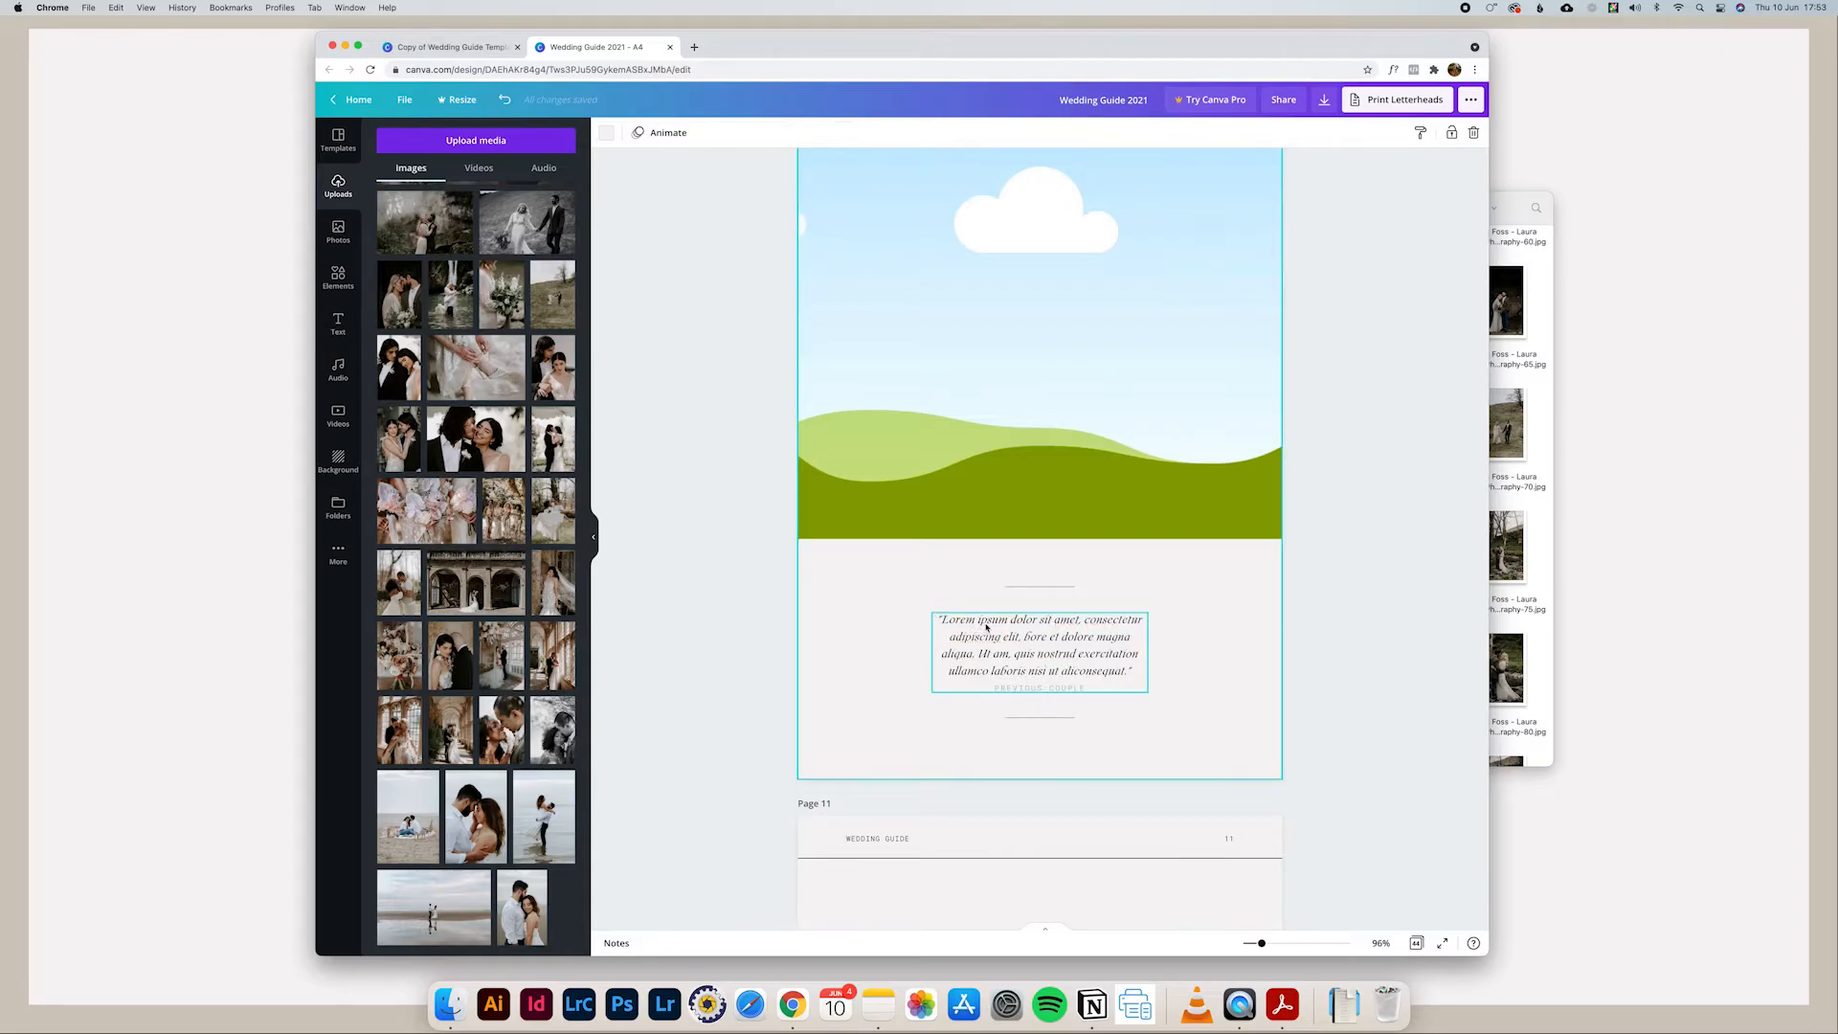
drag(1158, 739, 934, 565)
click(1175, 629)
Step: Look over the layouts of pages 10 and 11 and the WHAT TO EXPECT body text on page 6
key(super+minus)
key(super+minus)
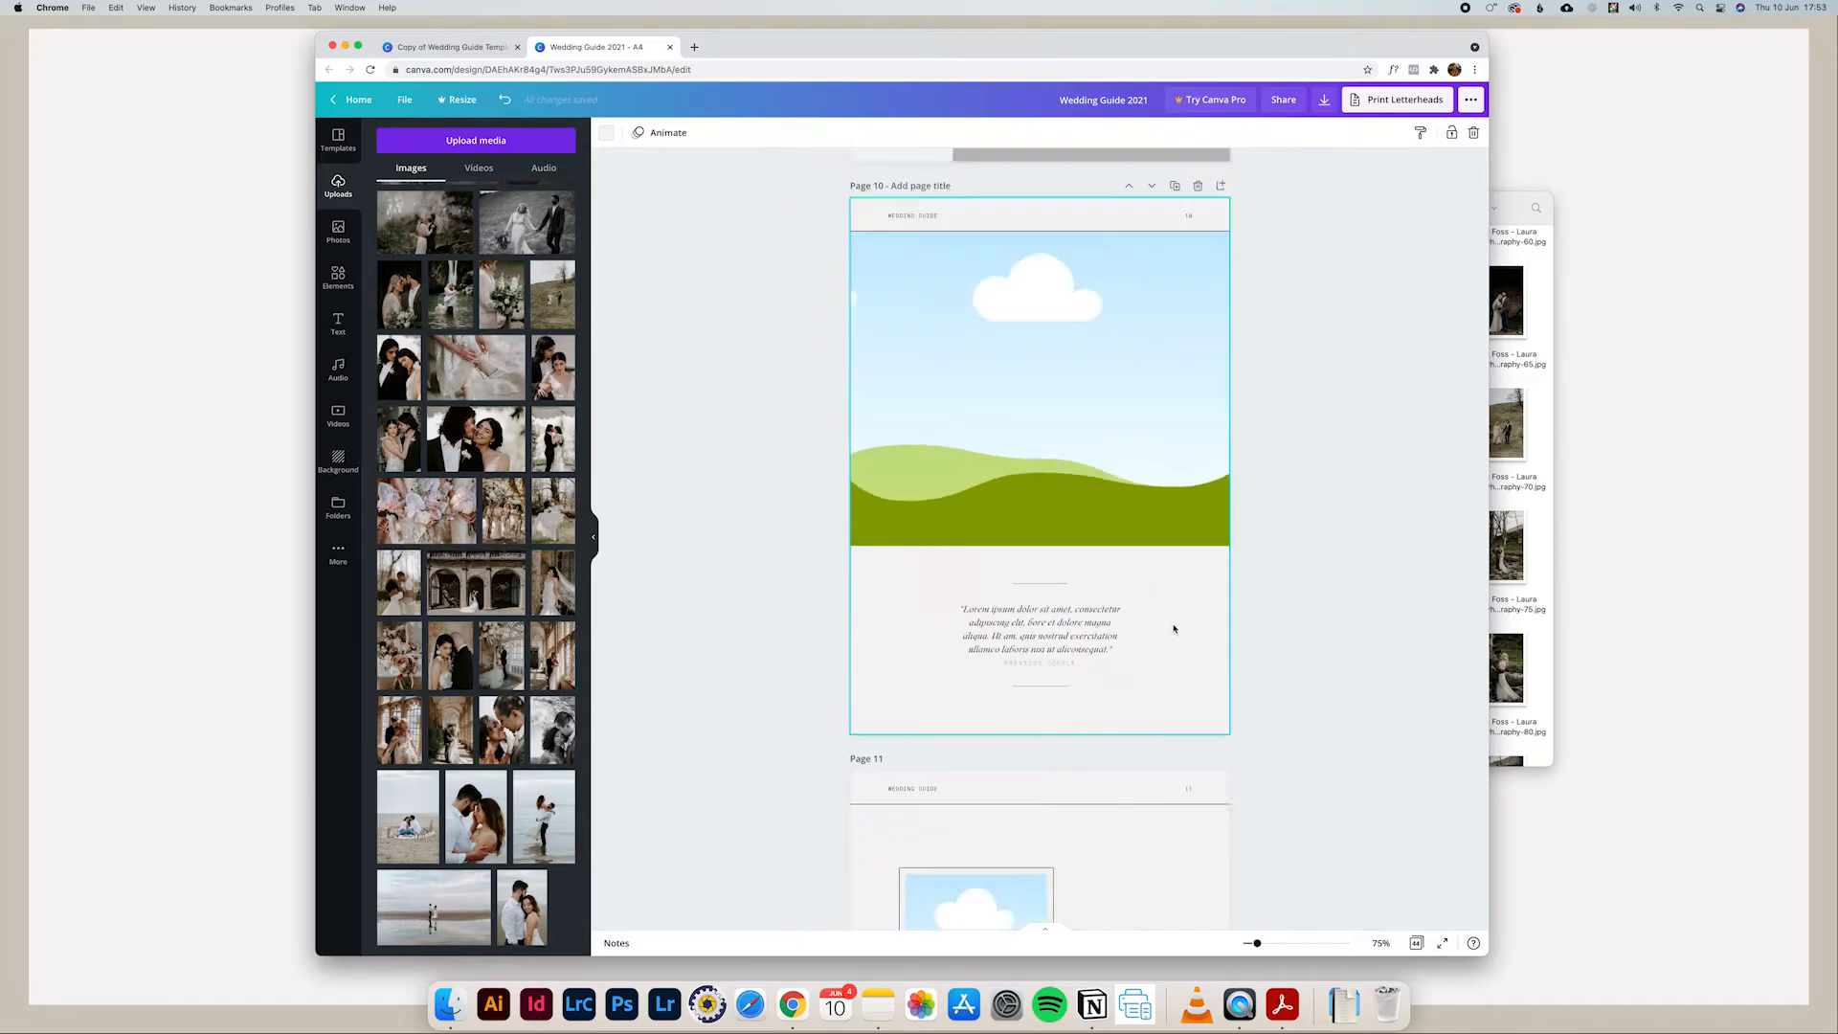
scroll(1177, 629, down, 2)
key(super+plus)
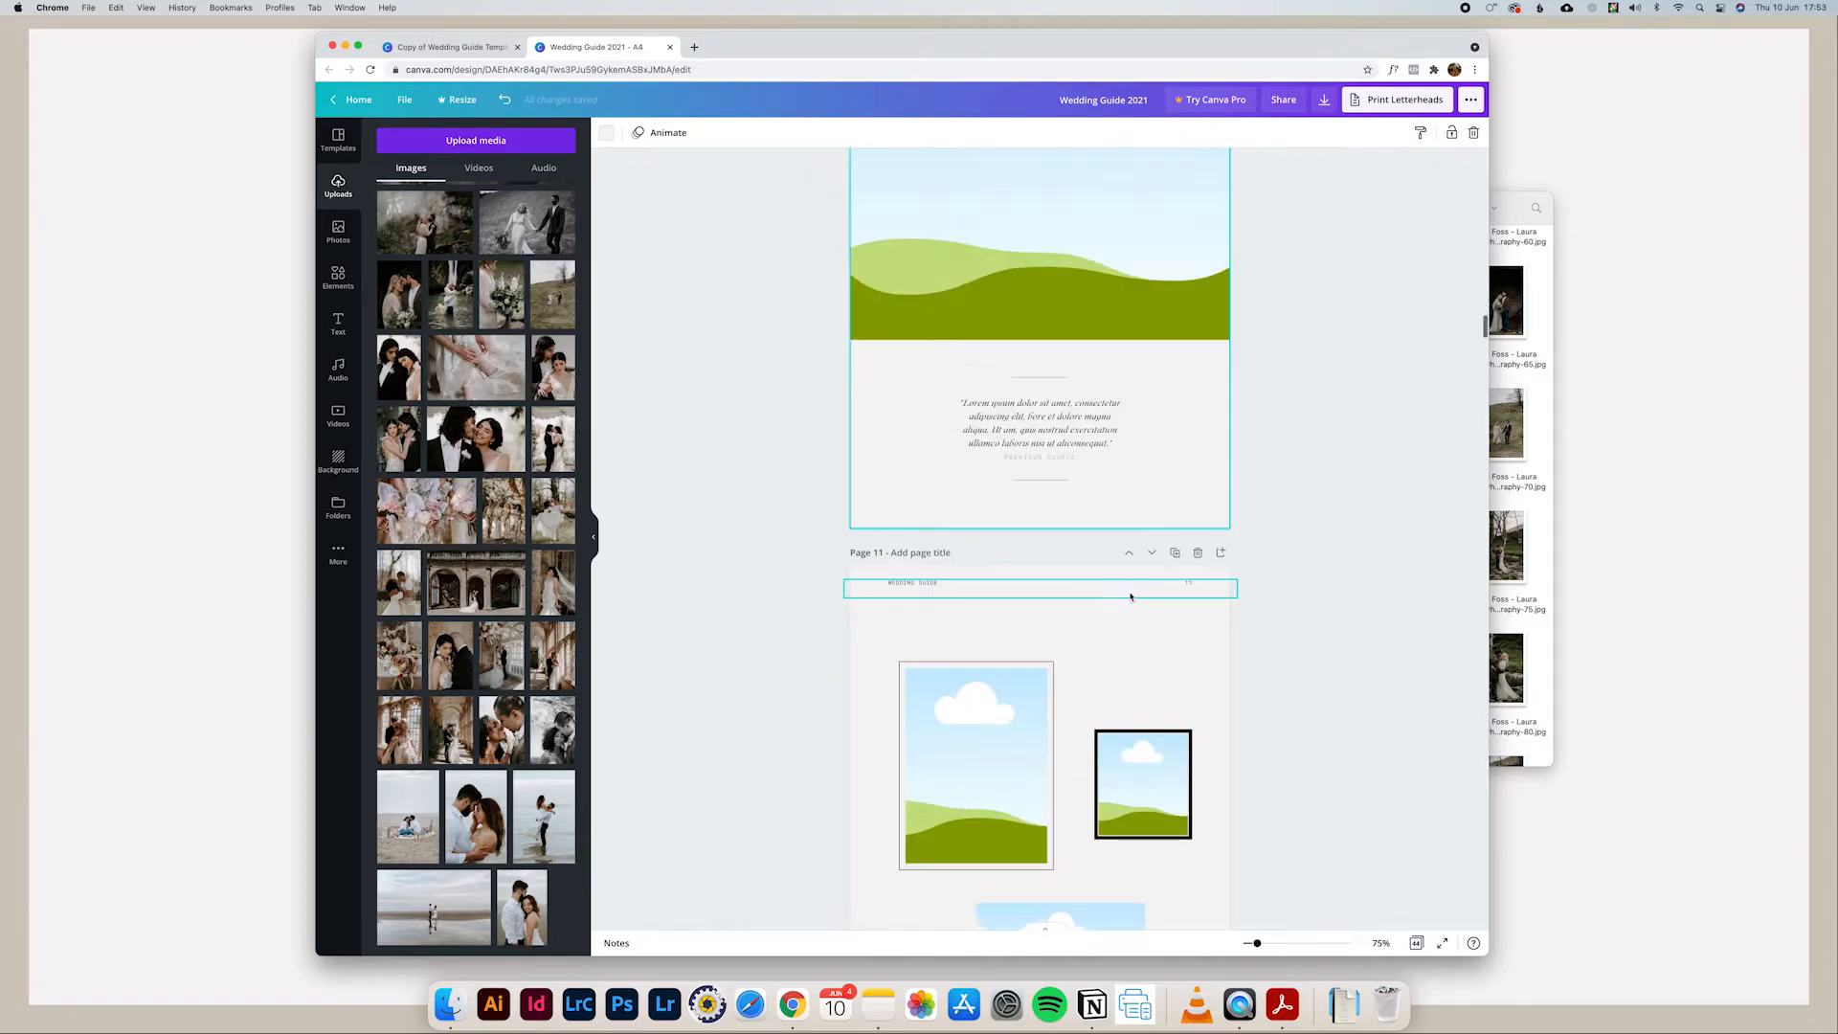
scroll(1101, 503, up, 3)
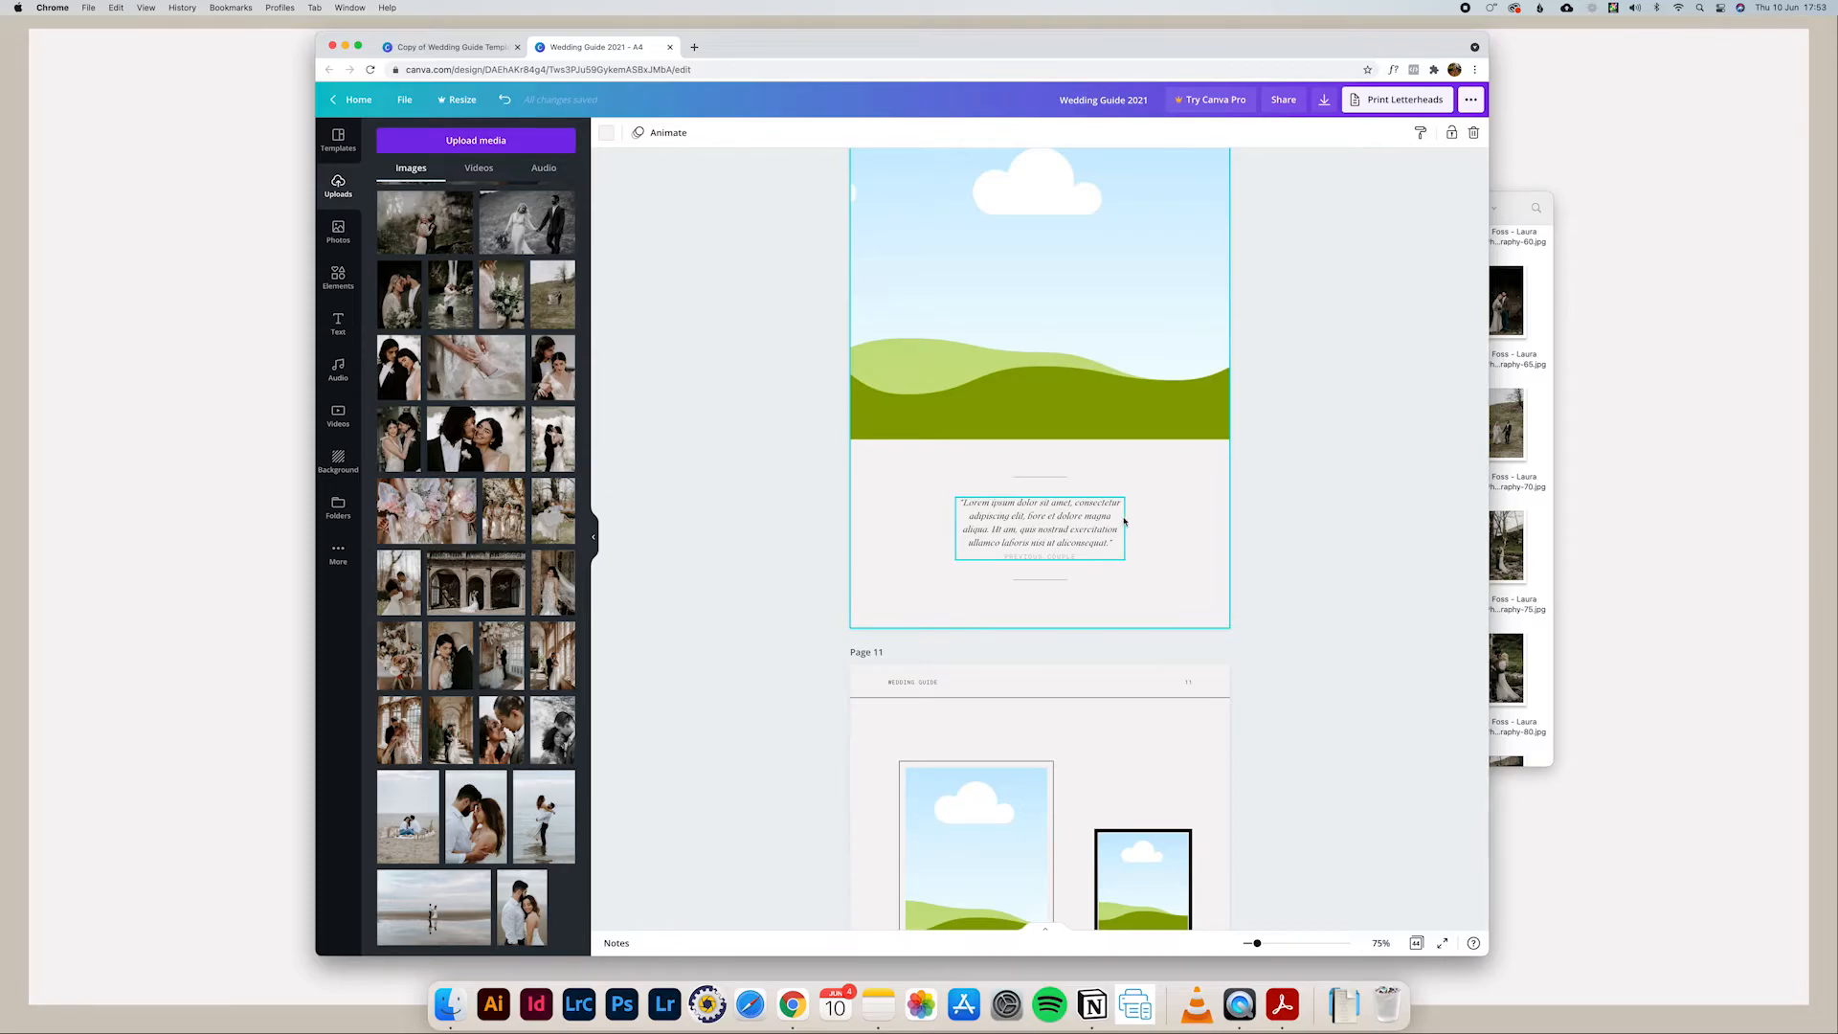
scroll(1130, 544, down, 1)
scroll(1143, 548, down, 10)
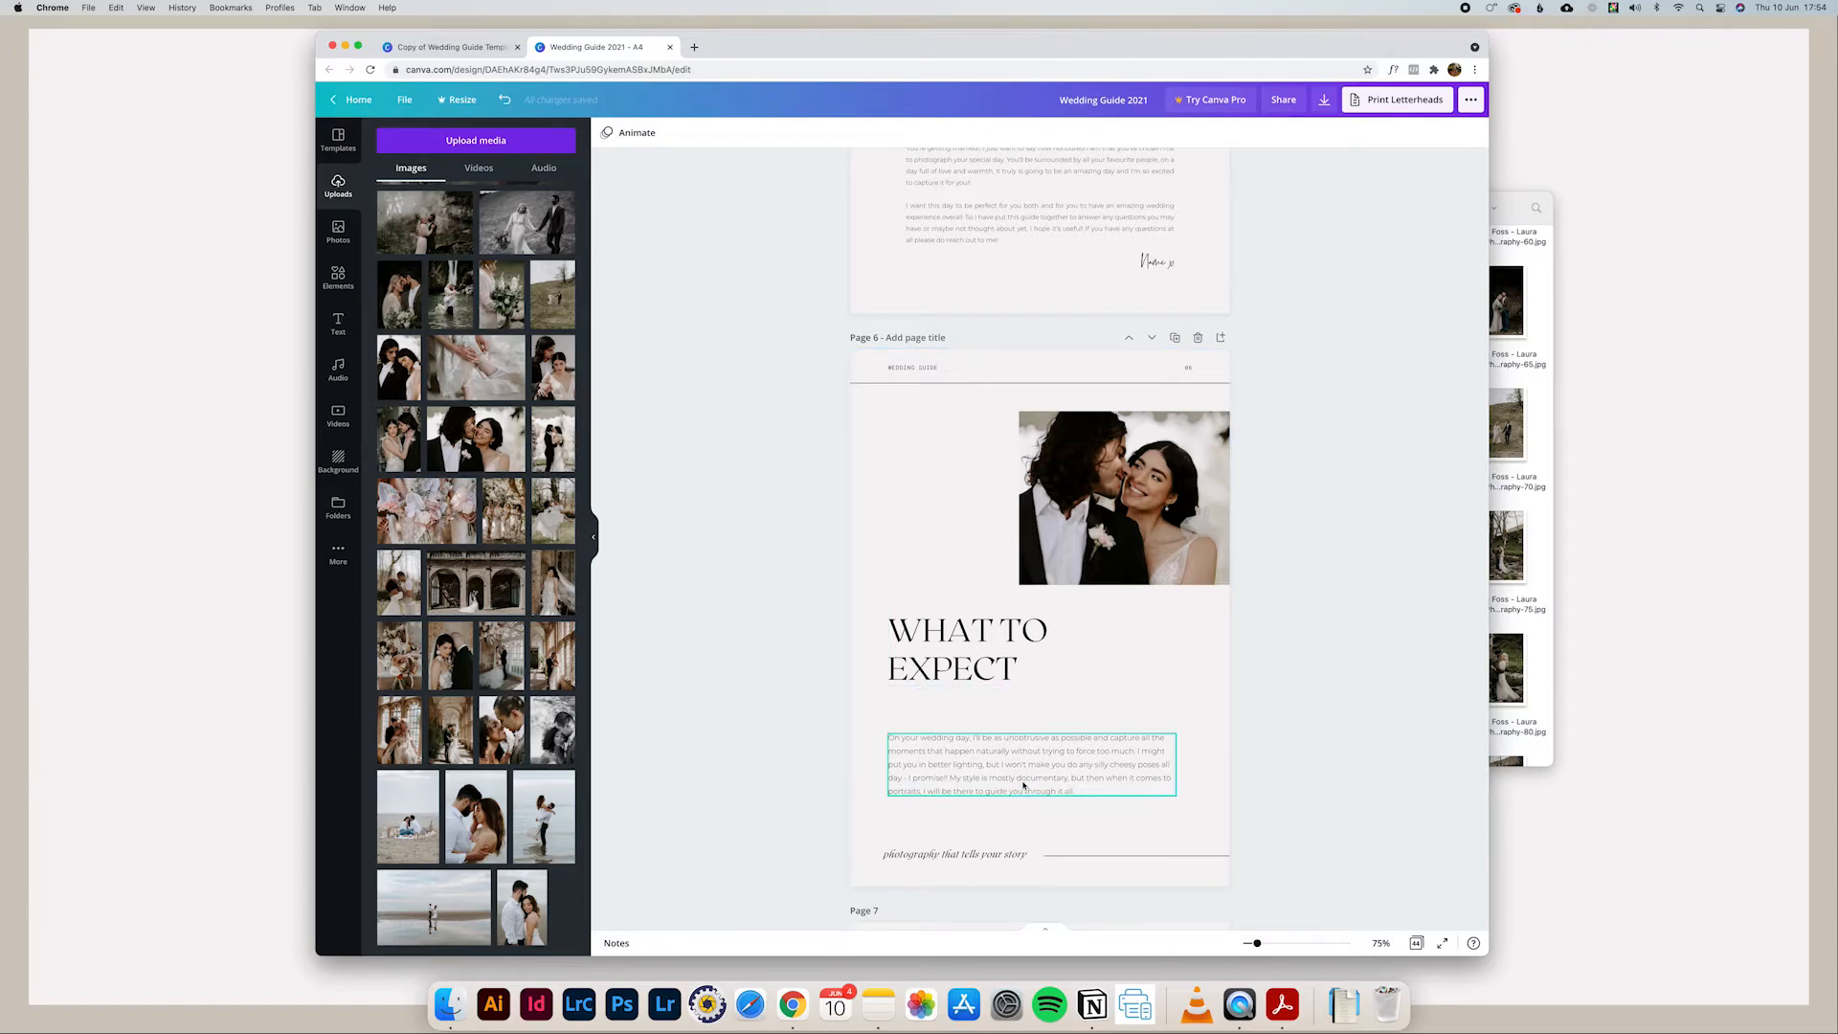
click(1069, 784)
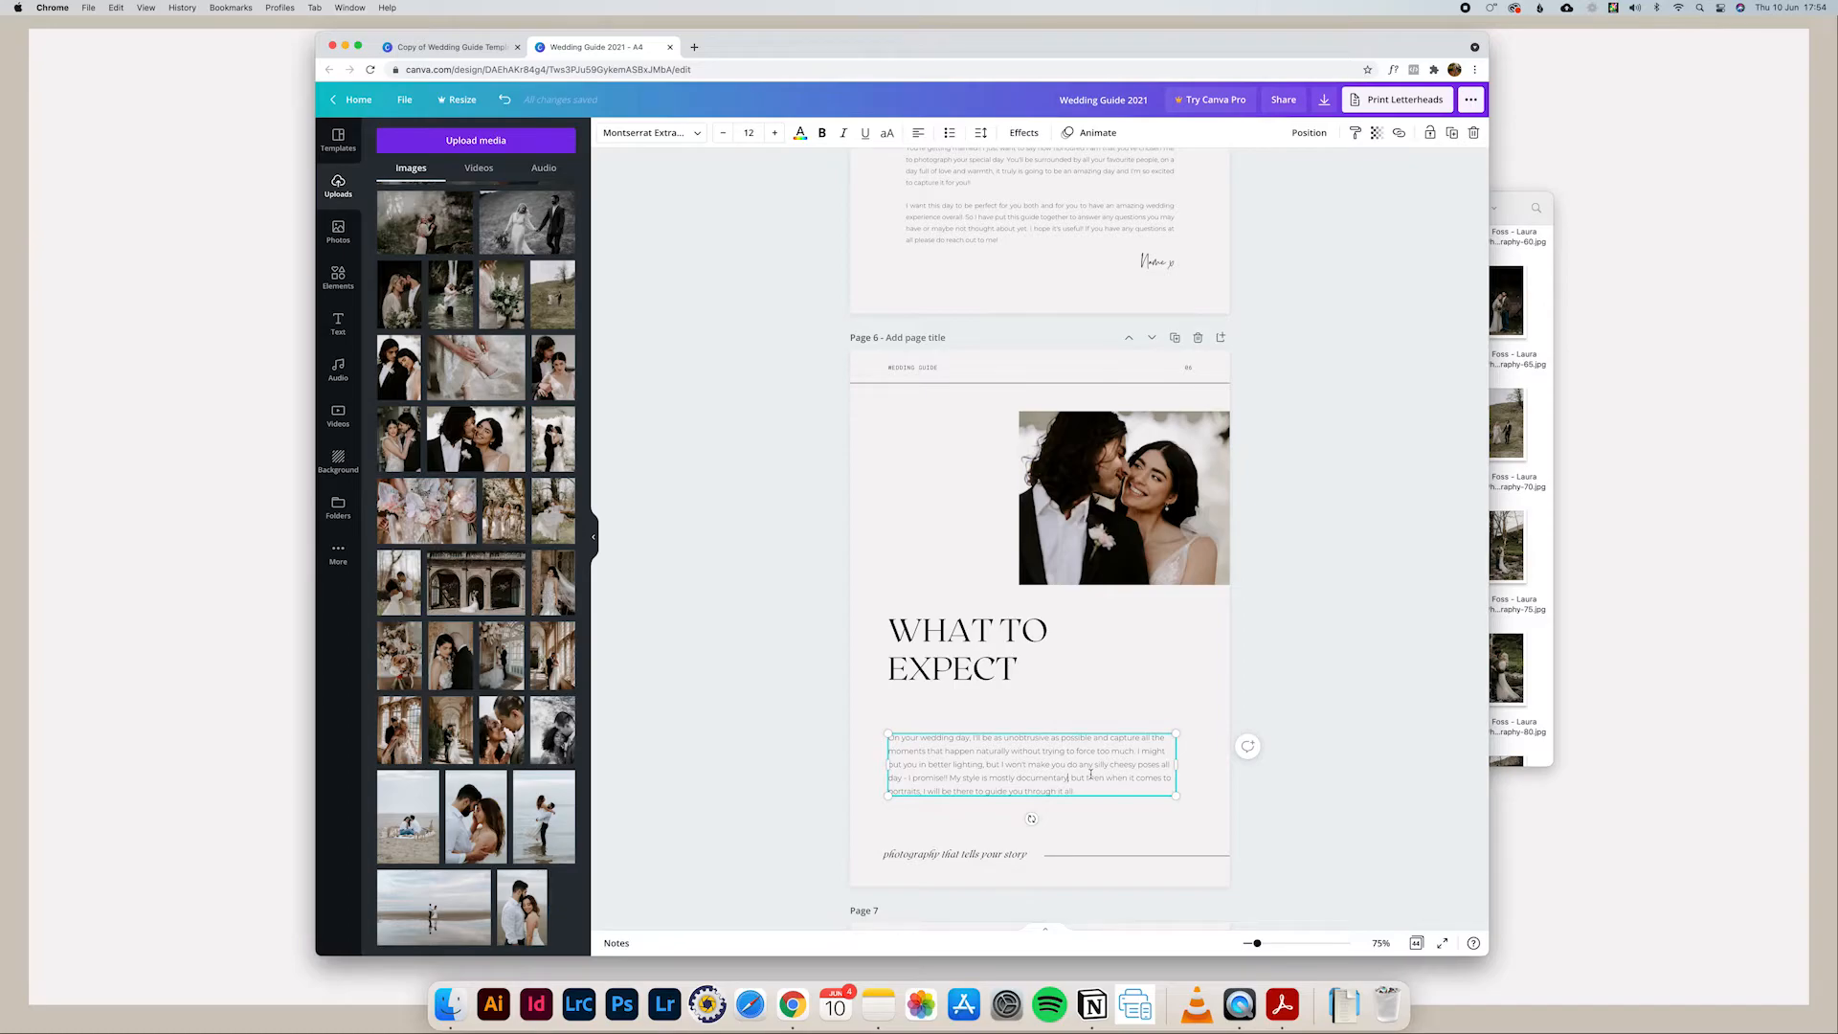
scroll(1090, 776, up, 1)
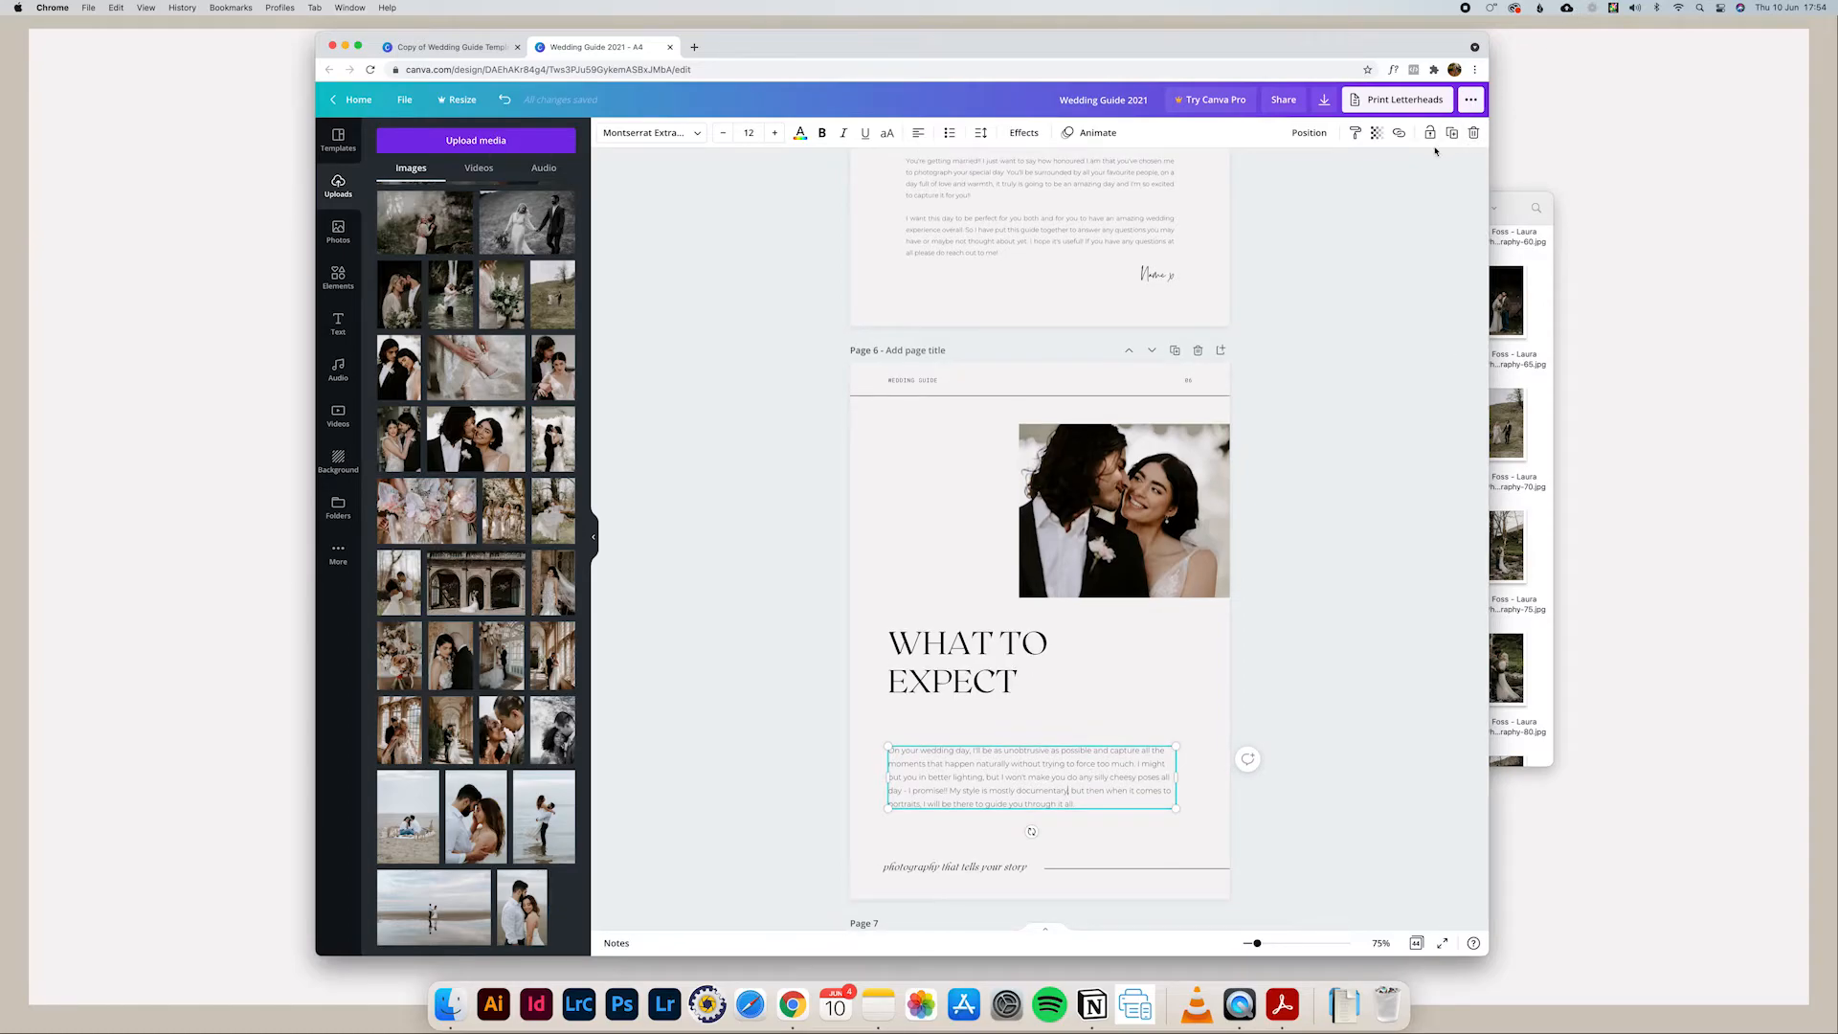
Step: Download all pages of the wedding guide as a PDF standard file
click(1324, 102)
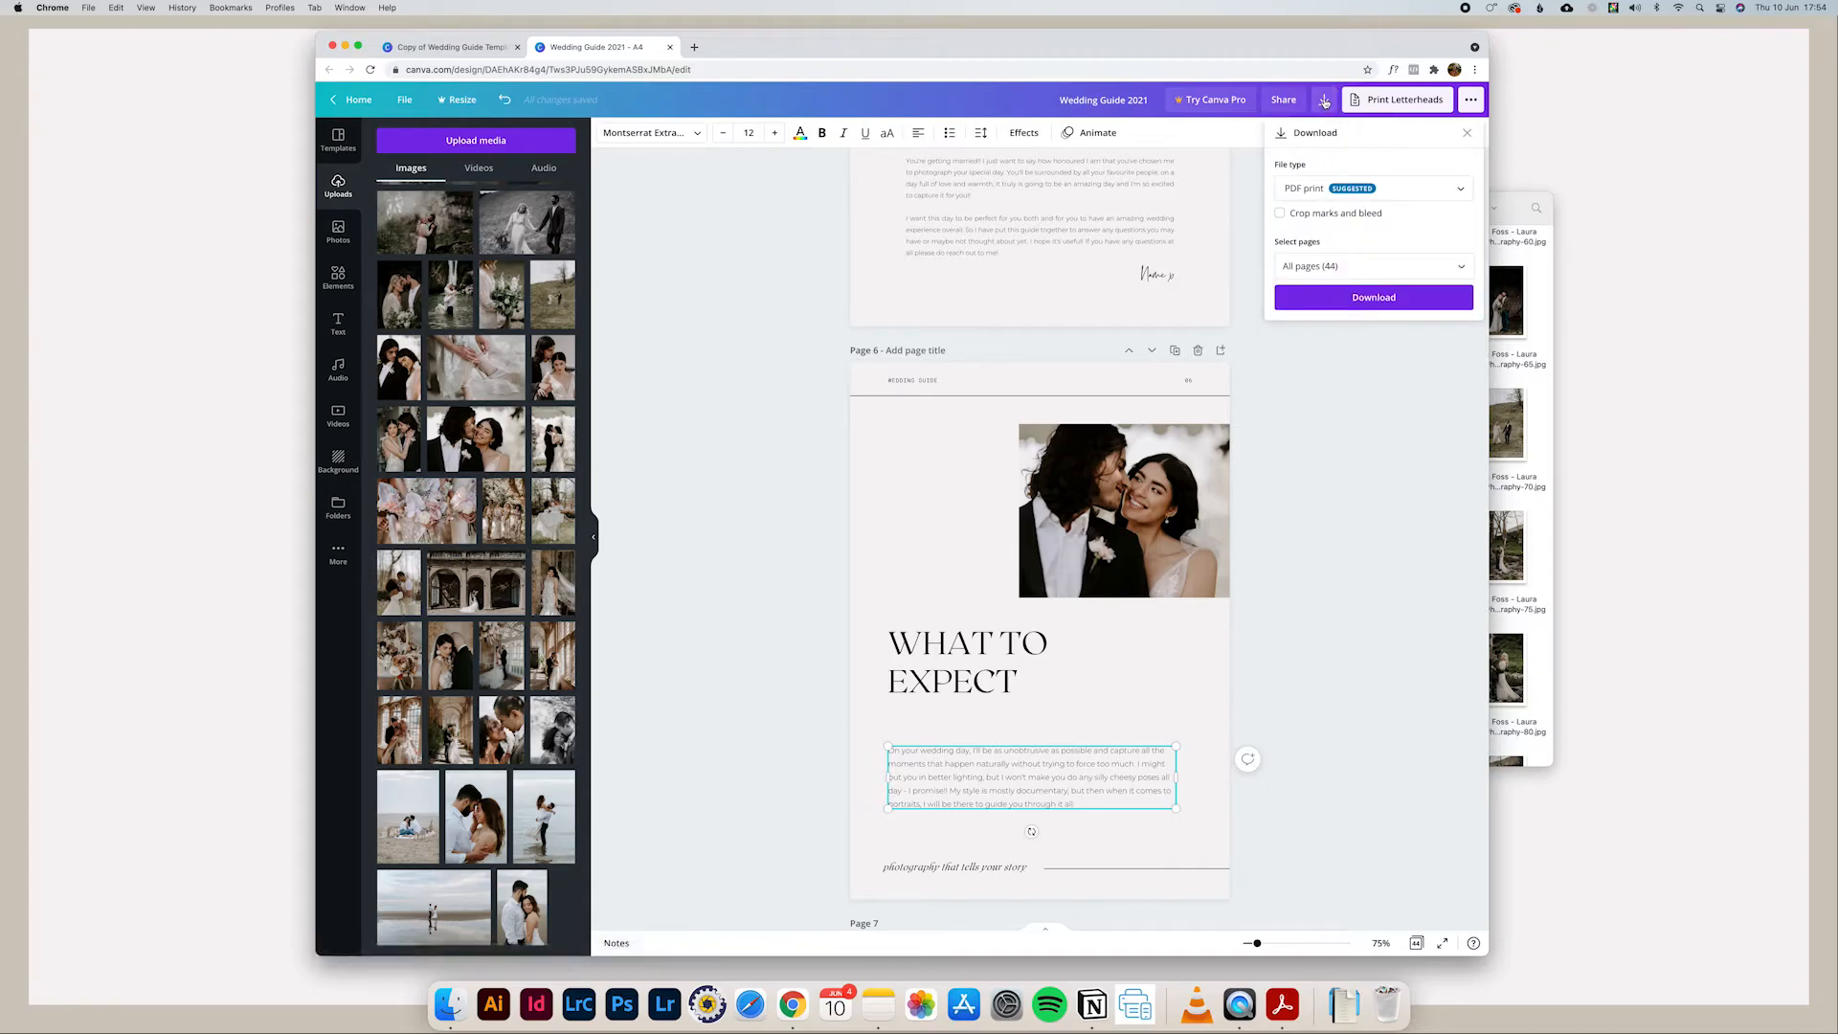
click(1324, 189)
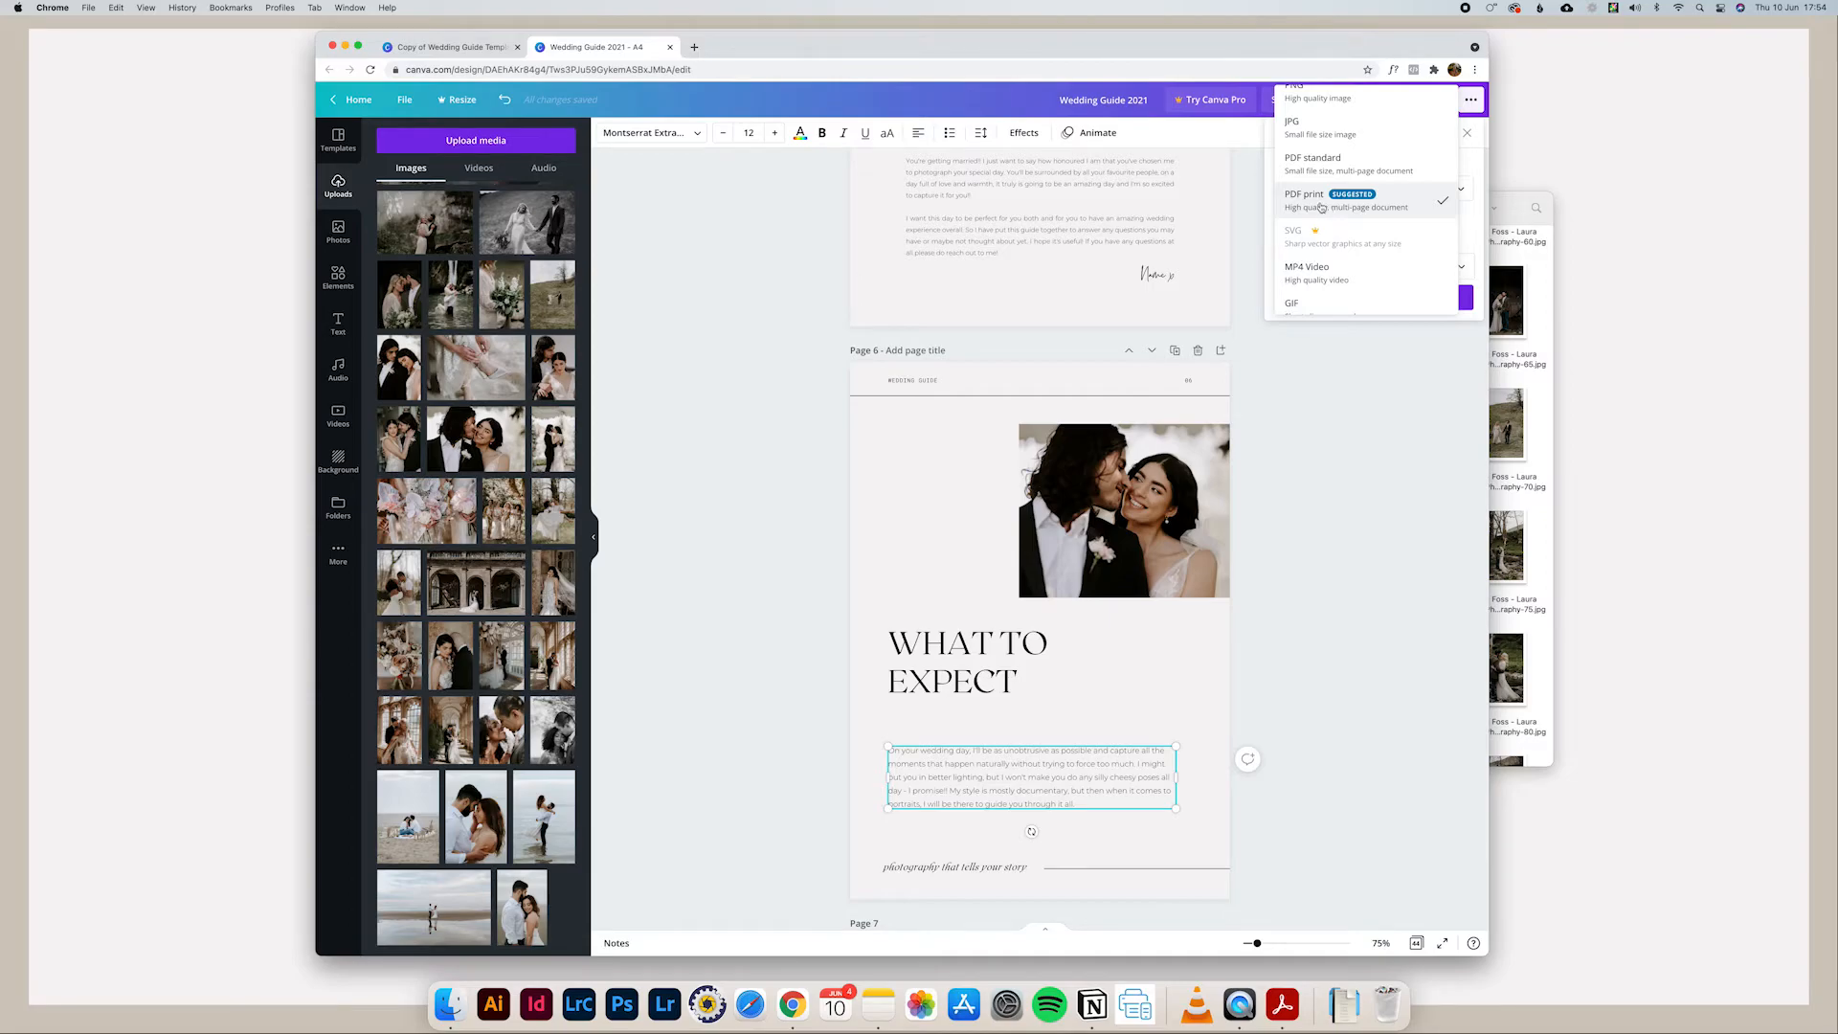
click(1314, 163)
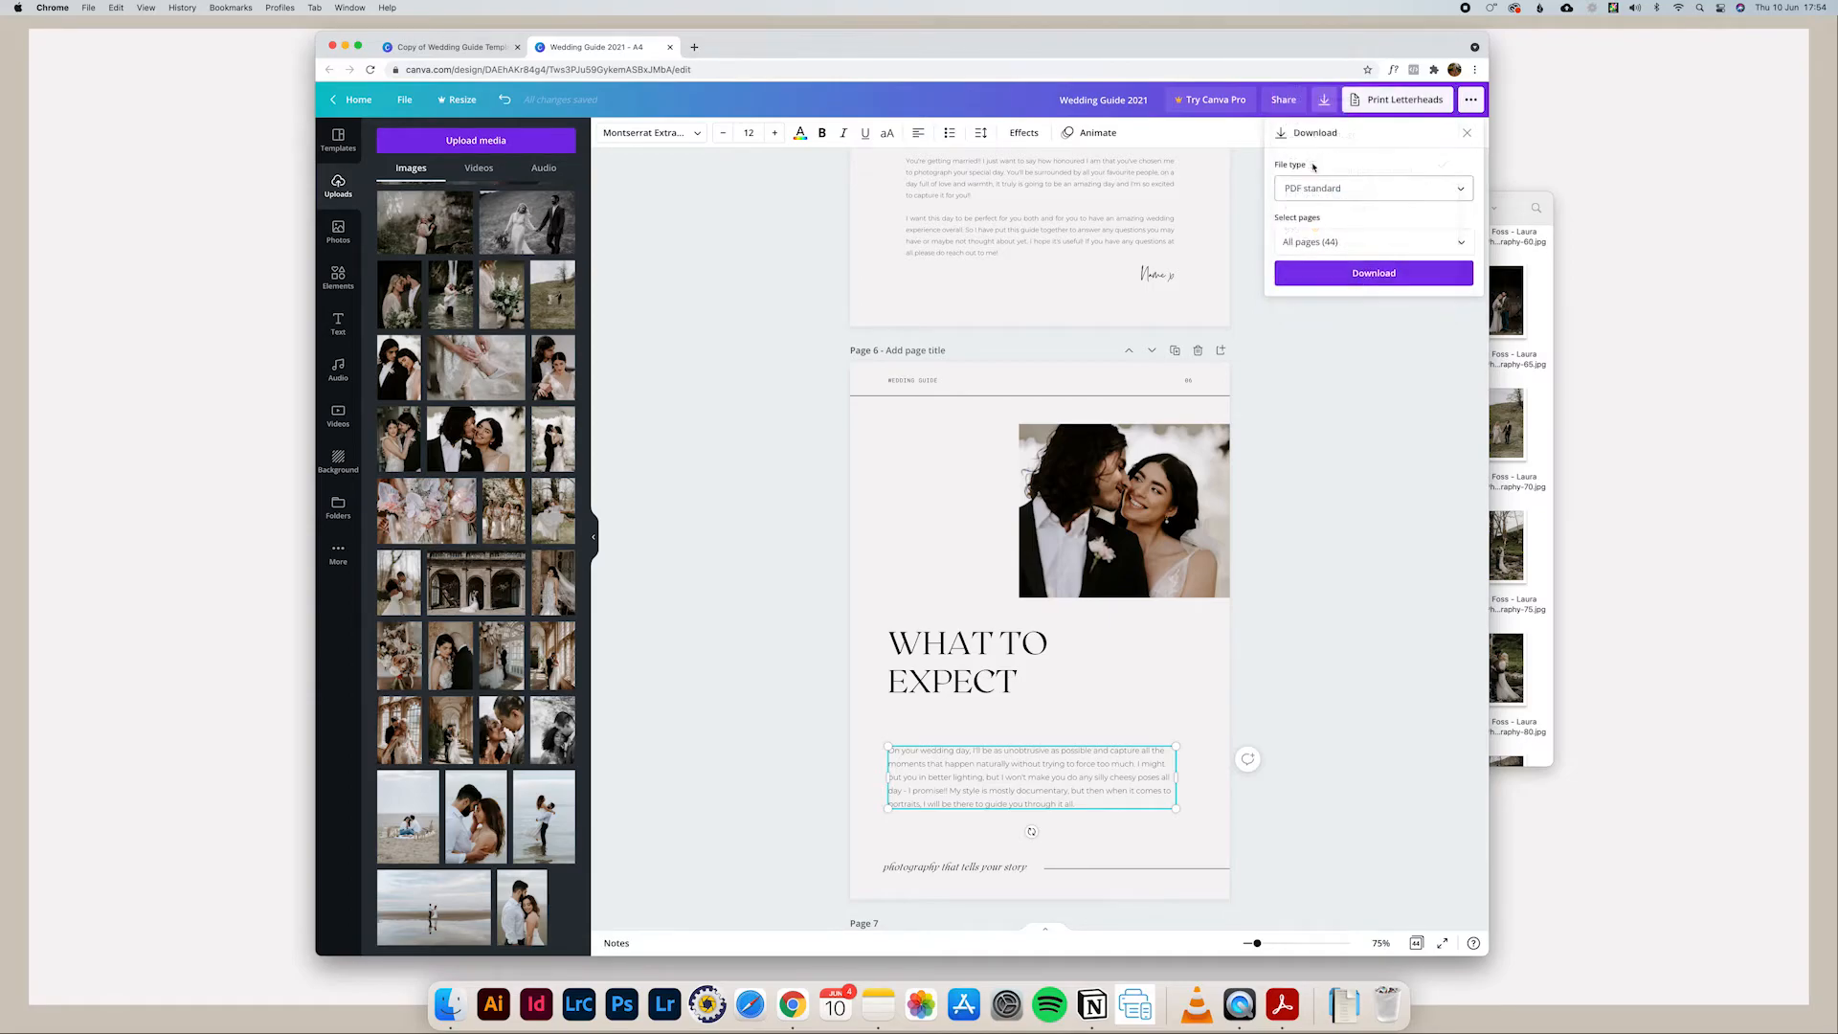
click(1299, 241)
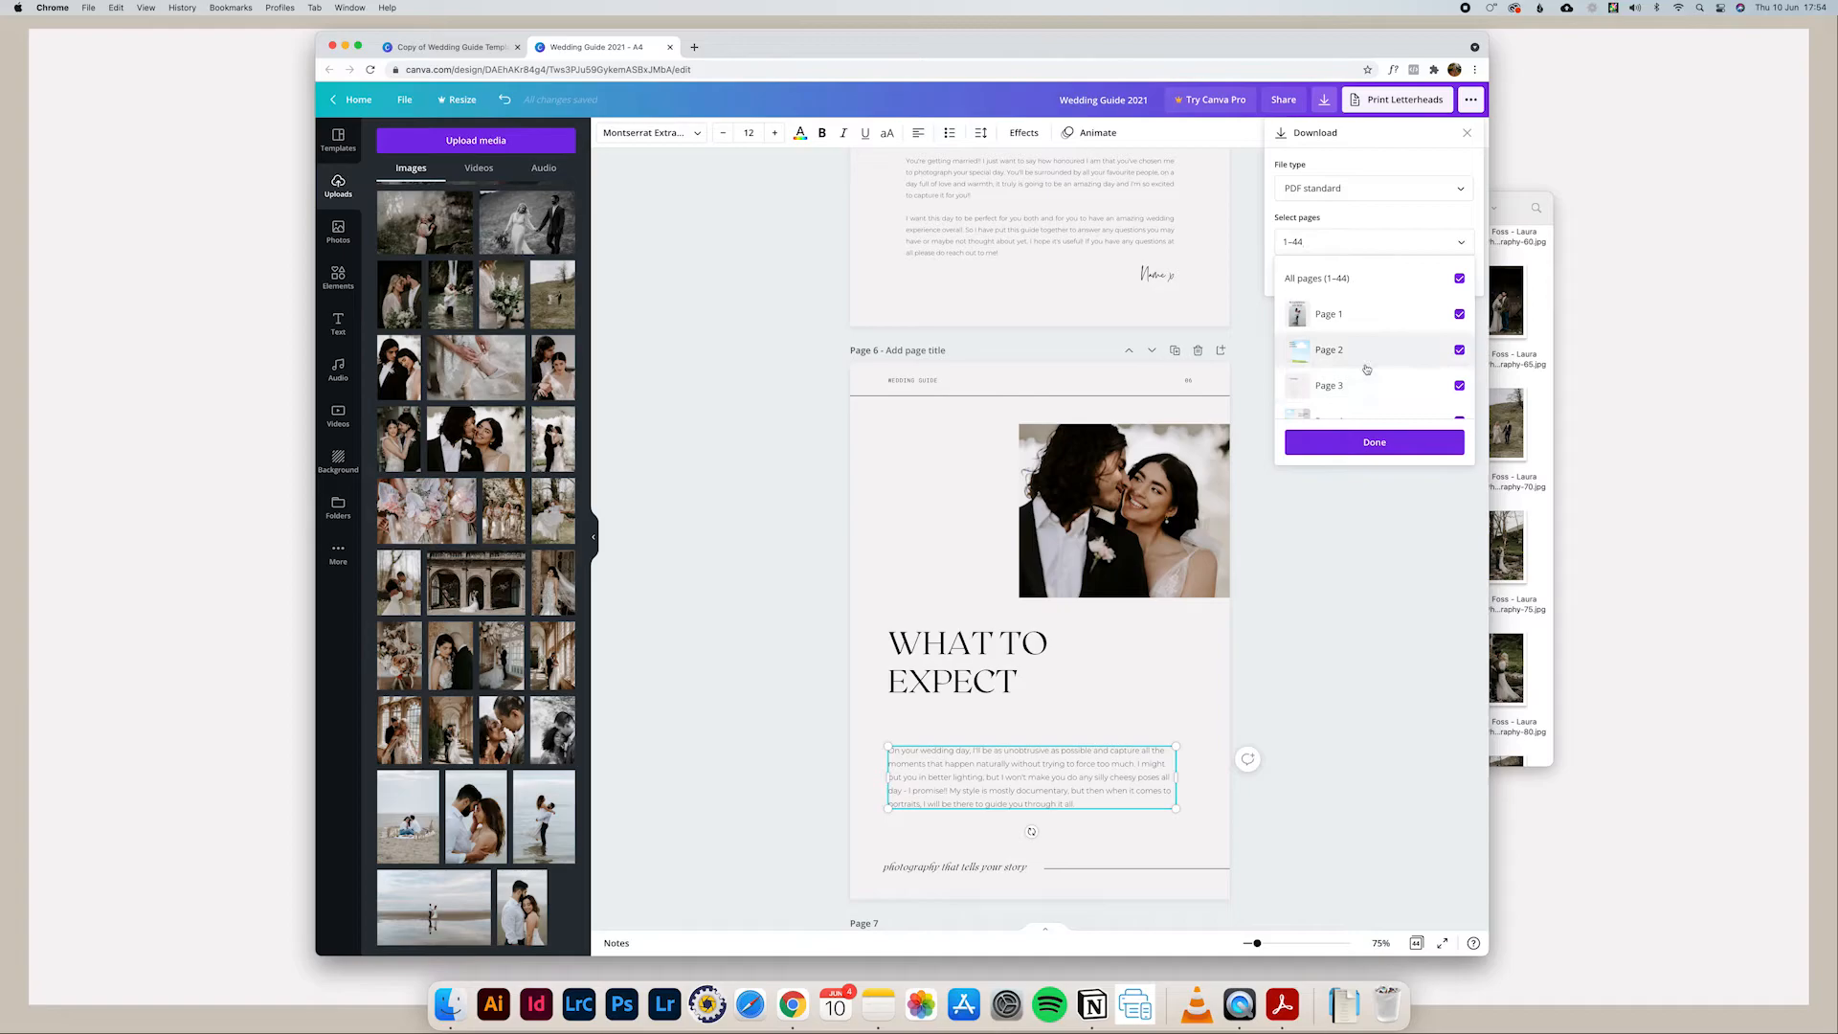
click(1375, 442)
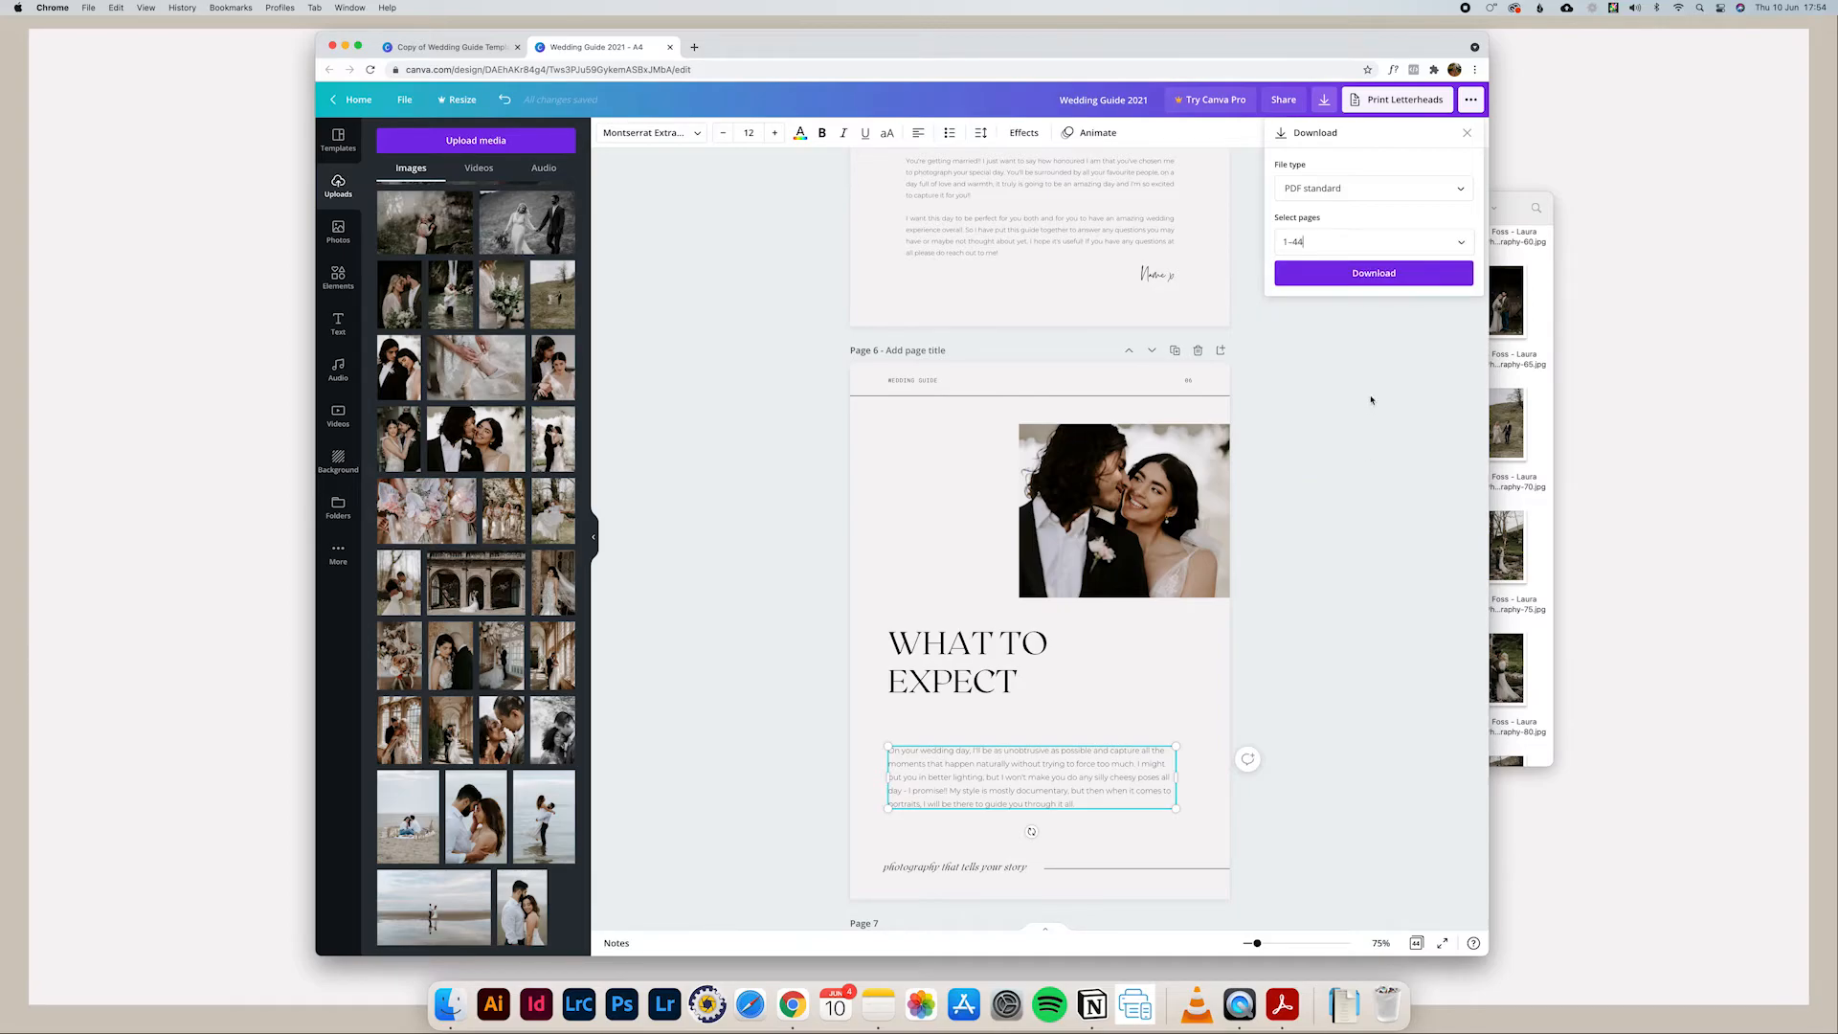
click(1372, 273)
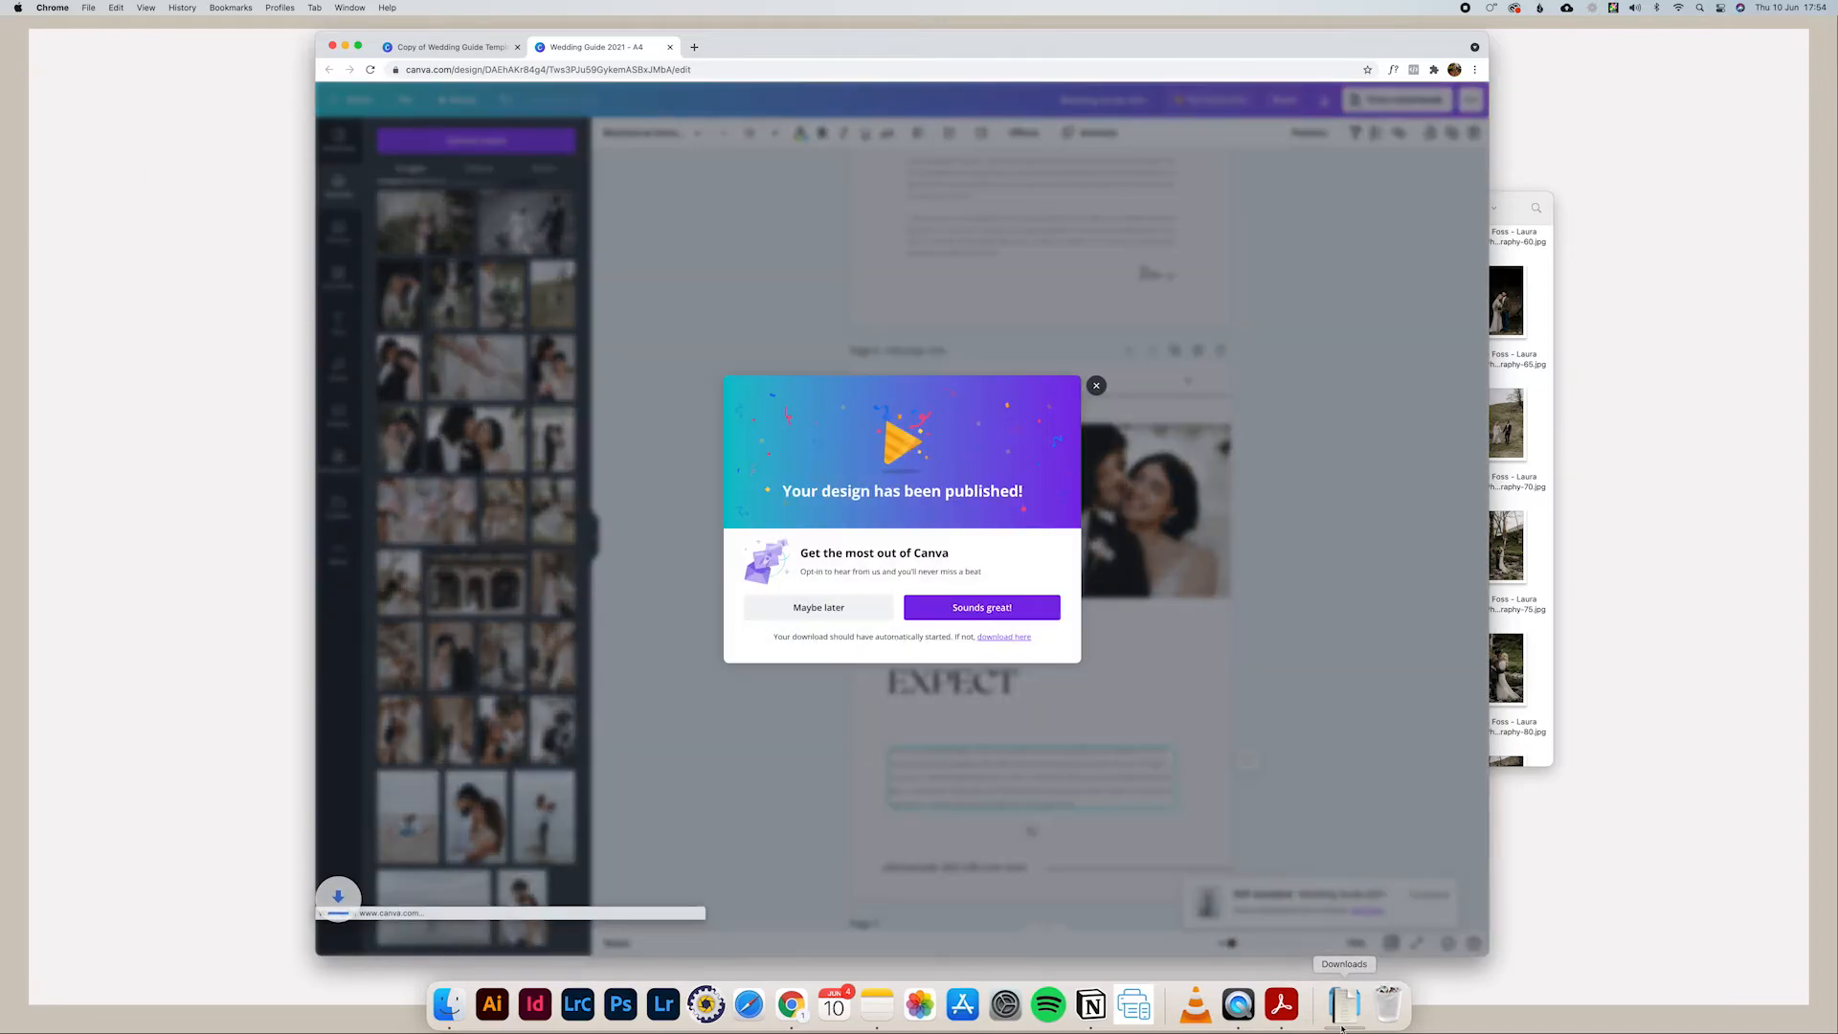
Step: Open the downloaded Wedding Guide 2021.pdf in Acrobat, fit the page width with scrolling, check the cover, and hide Acrobat
click(456, 940)
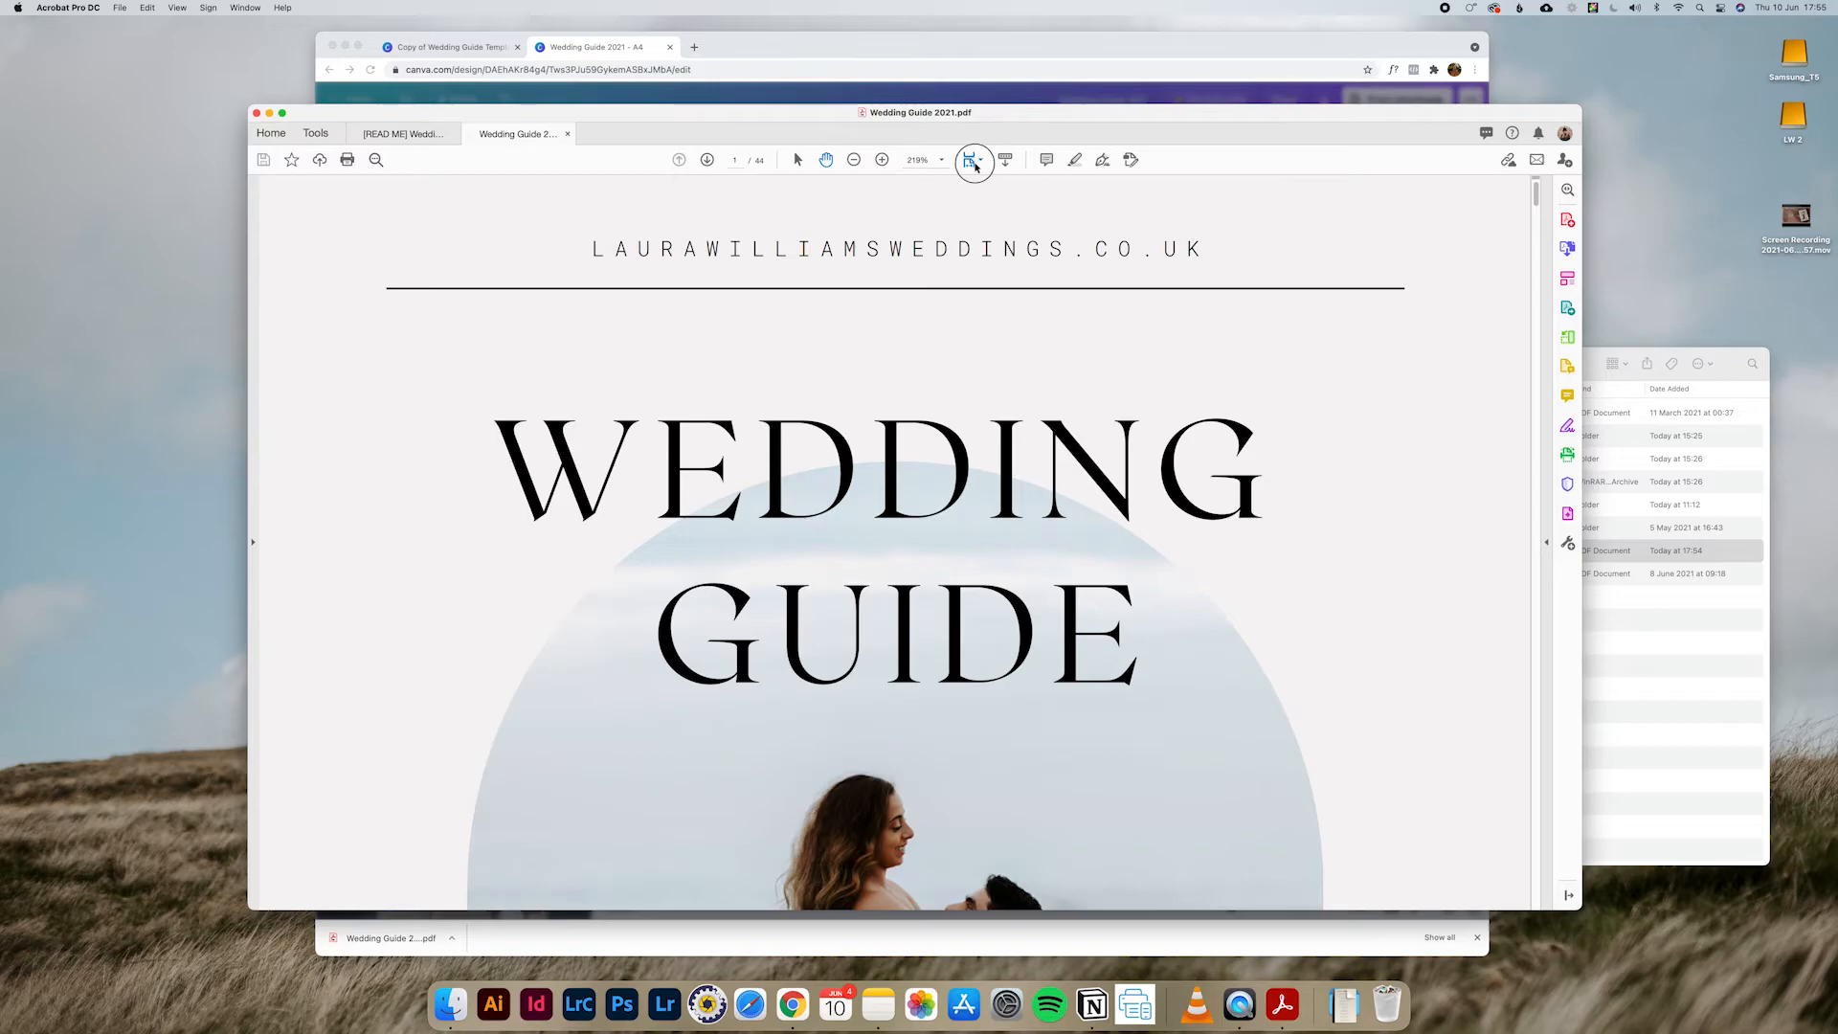
click(979, 158)
click(988, 198)
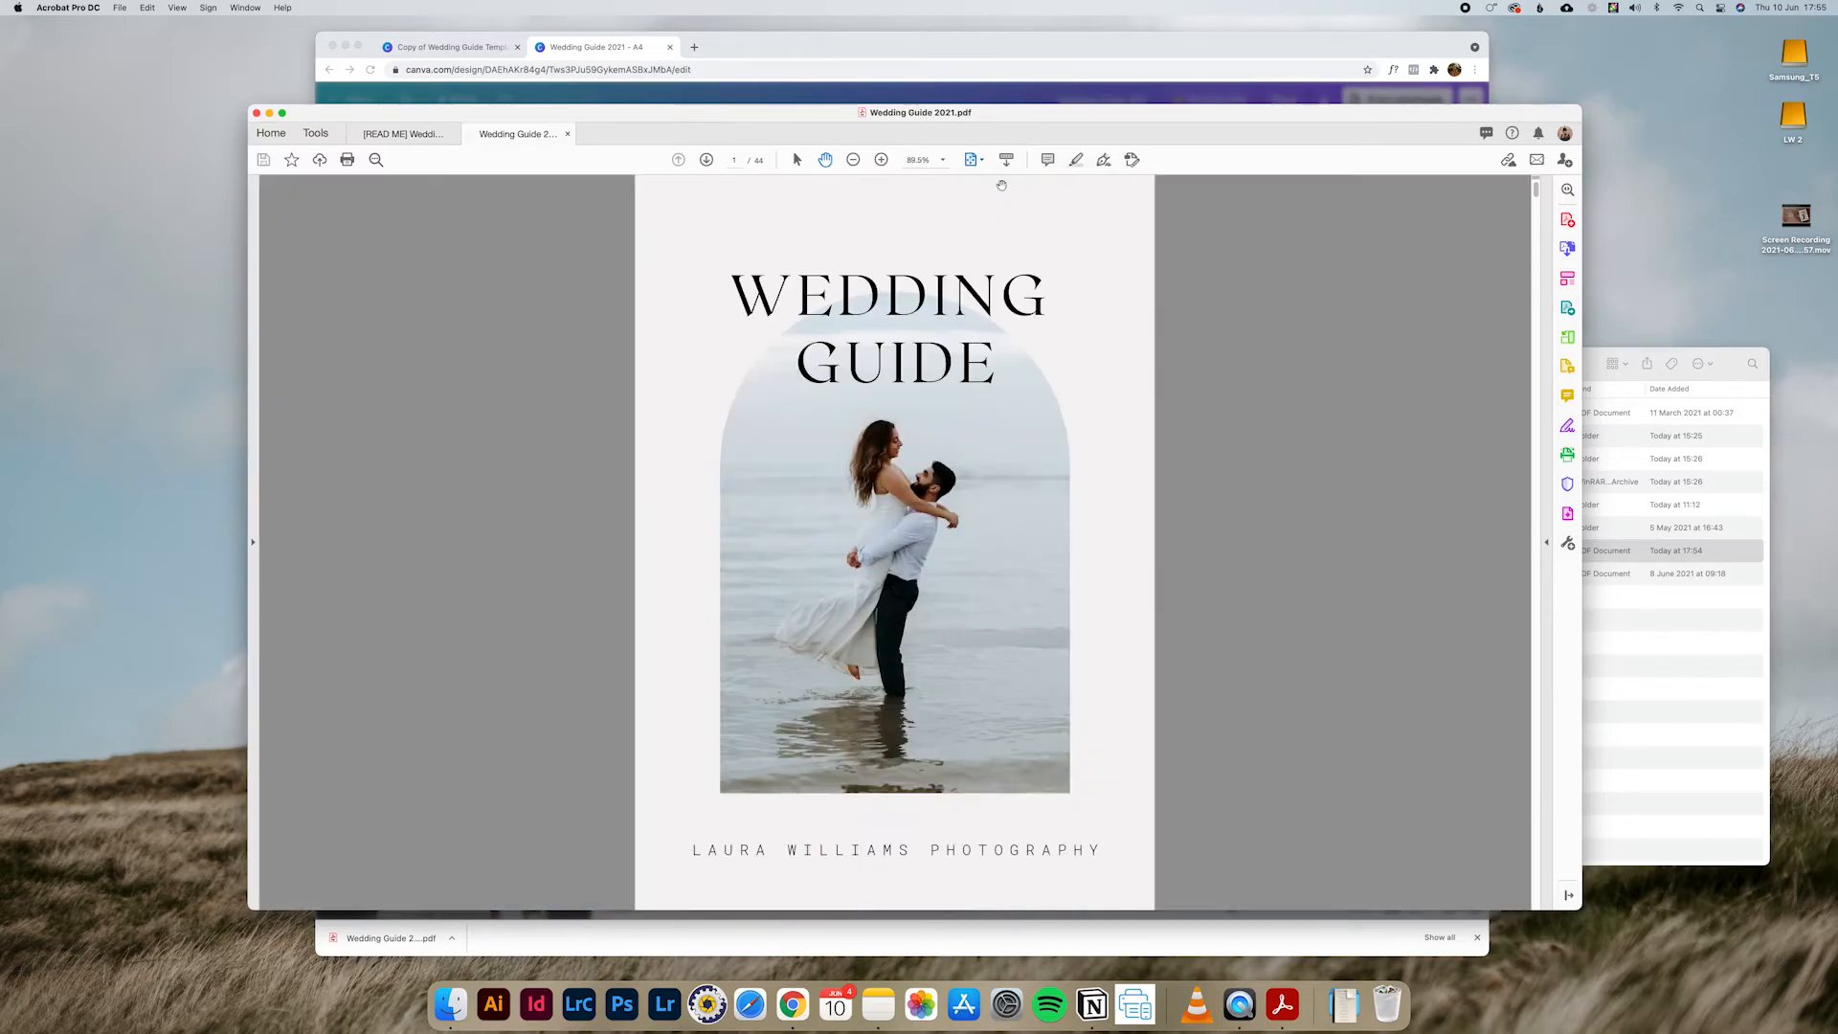
mouse_move(1542, 195)
mouse_down()
mouse_move(1517, 454)
mouse_move(1520, 301)
mouse_move(1559, 172)
mouse_up()
key(super+h)
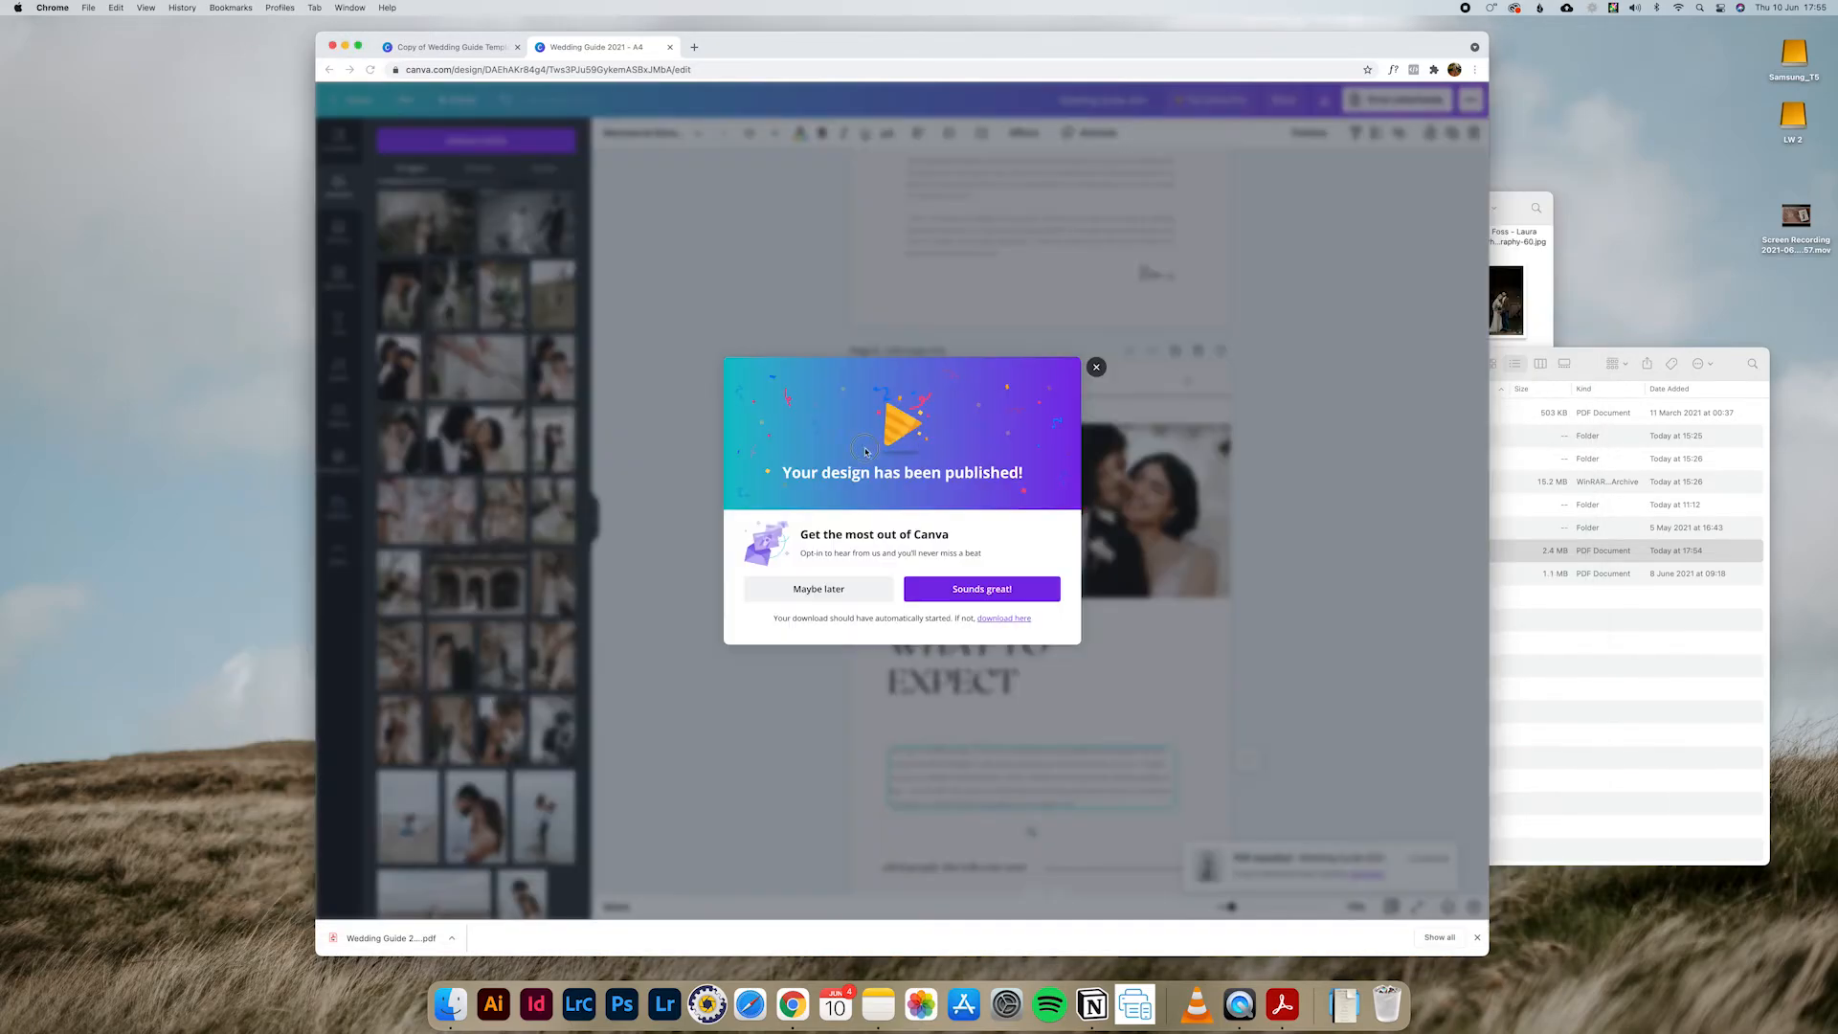
Step: Dismiss the publishing notice and copy a view-only share link for the wedding guide
click(1098, 368)
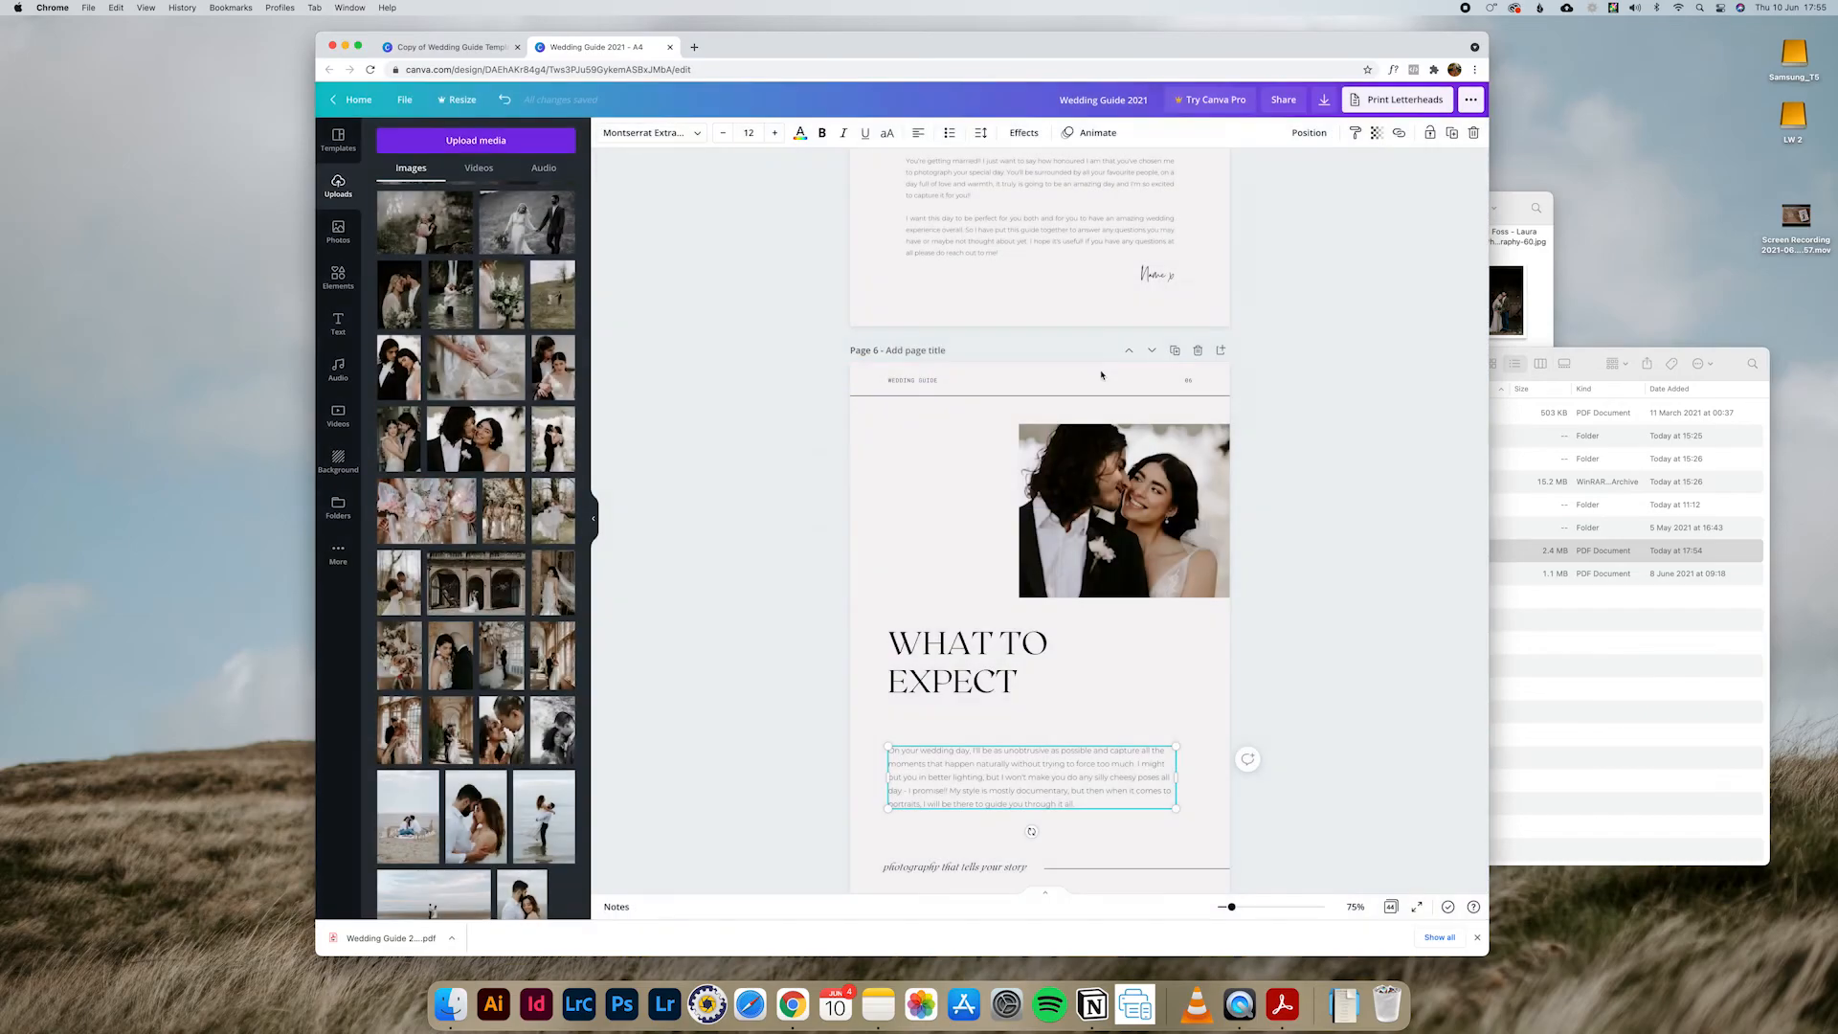
click(1297, 103)
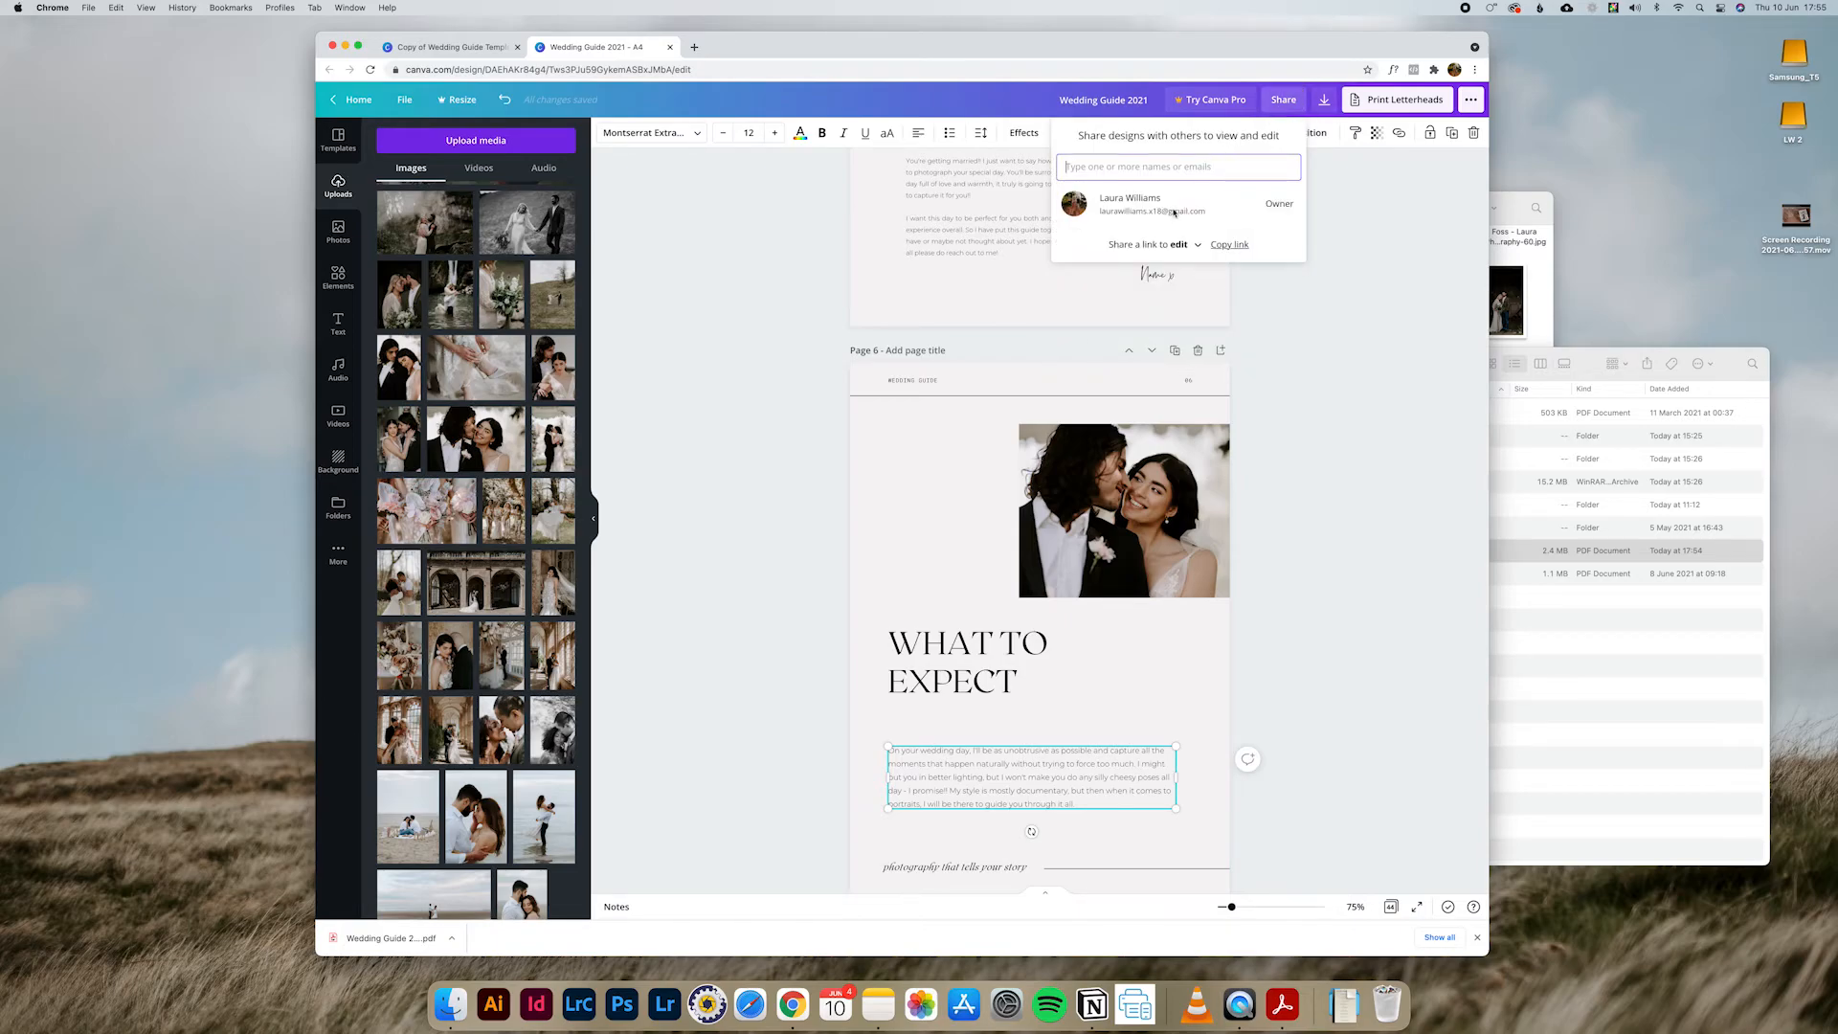
click(1169, 246)
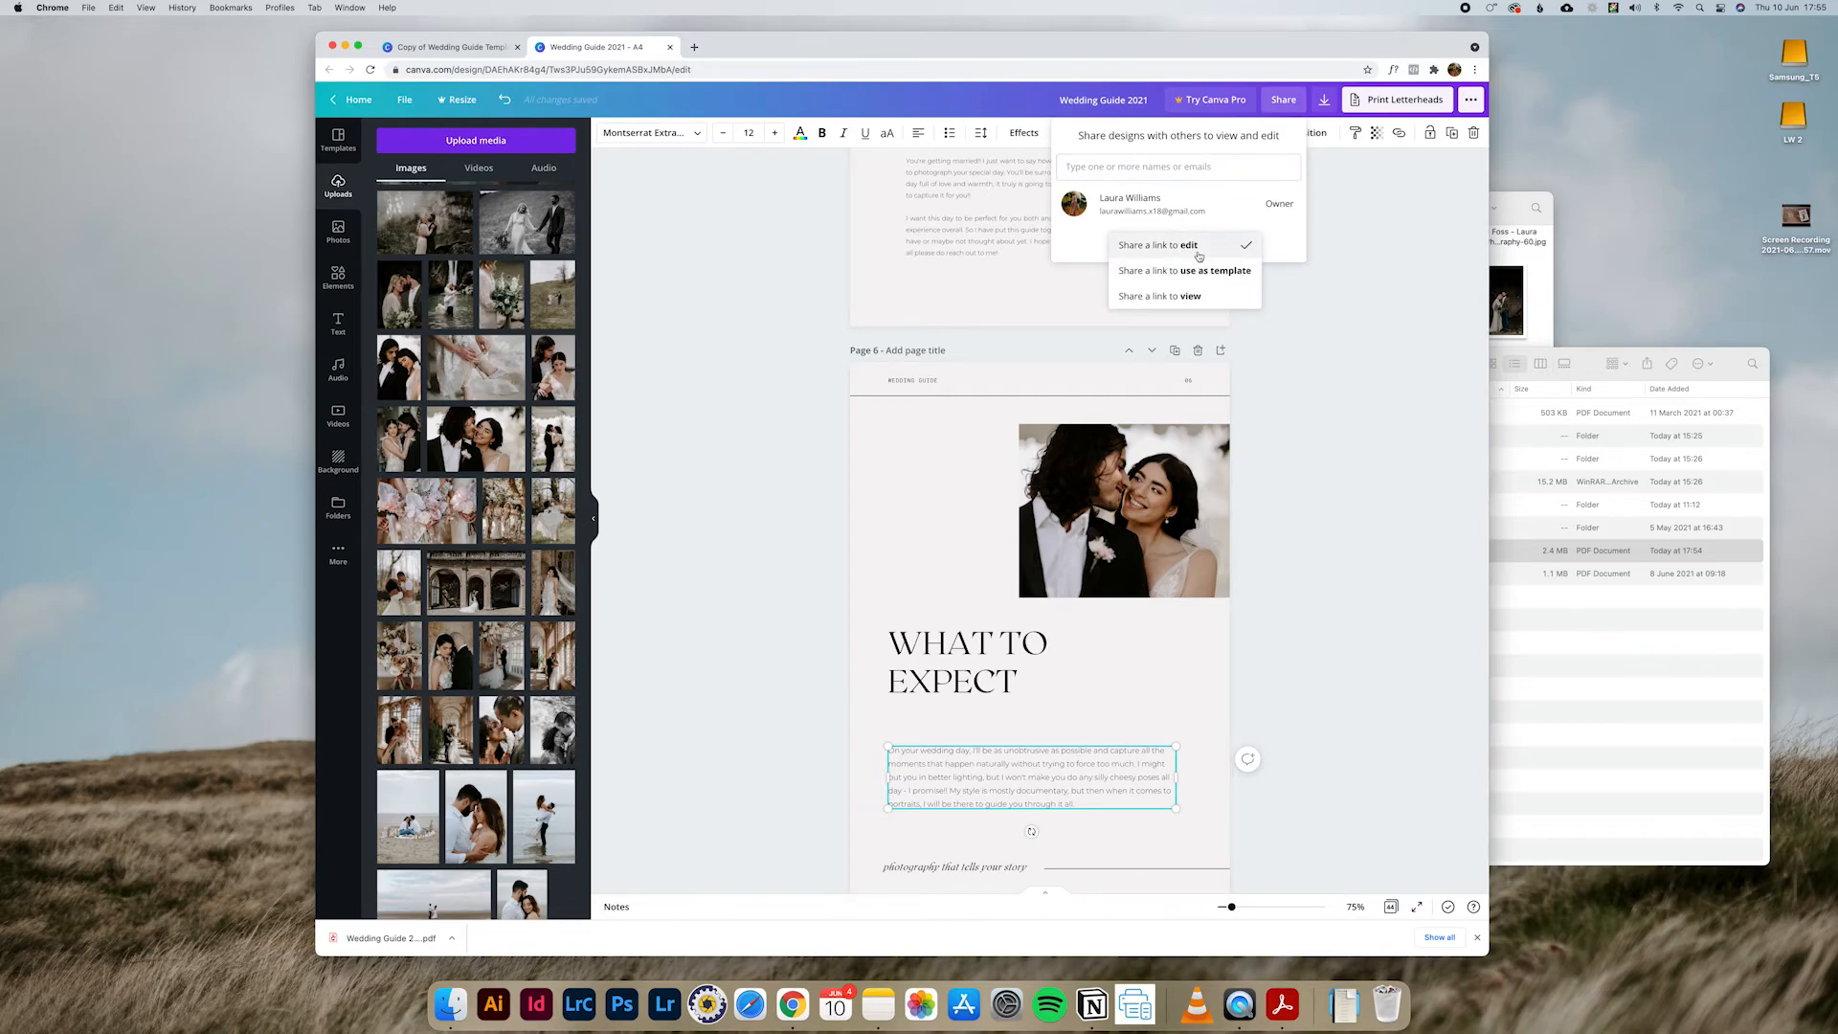
click(1181, 297)
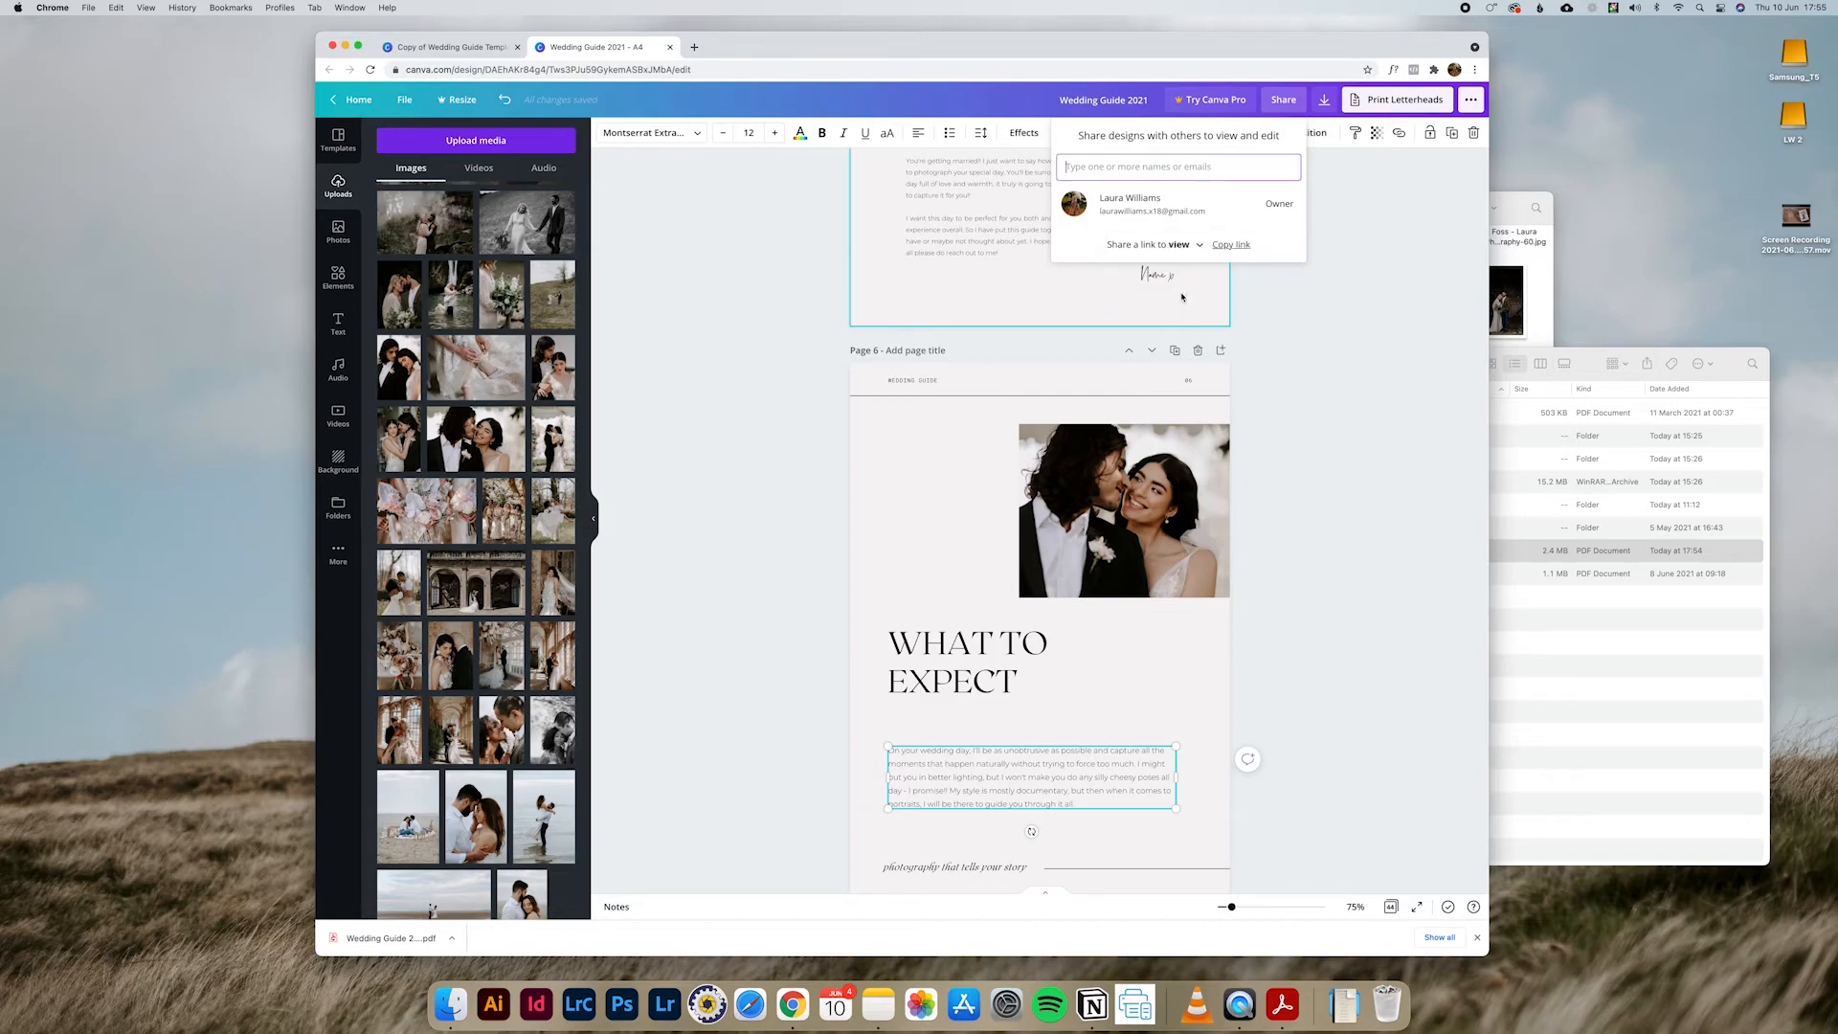
click(1232, 247)
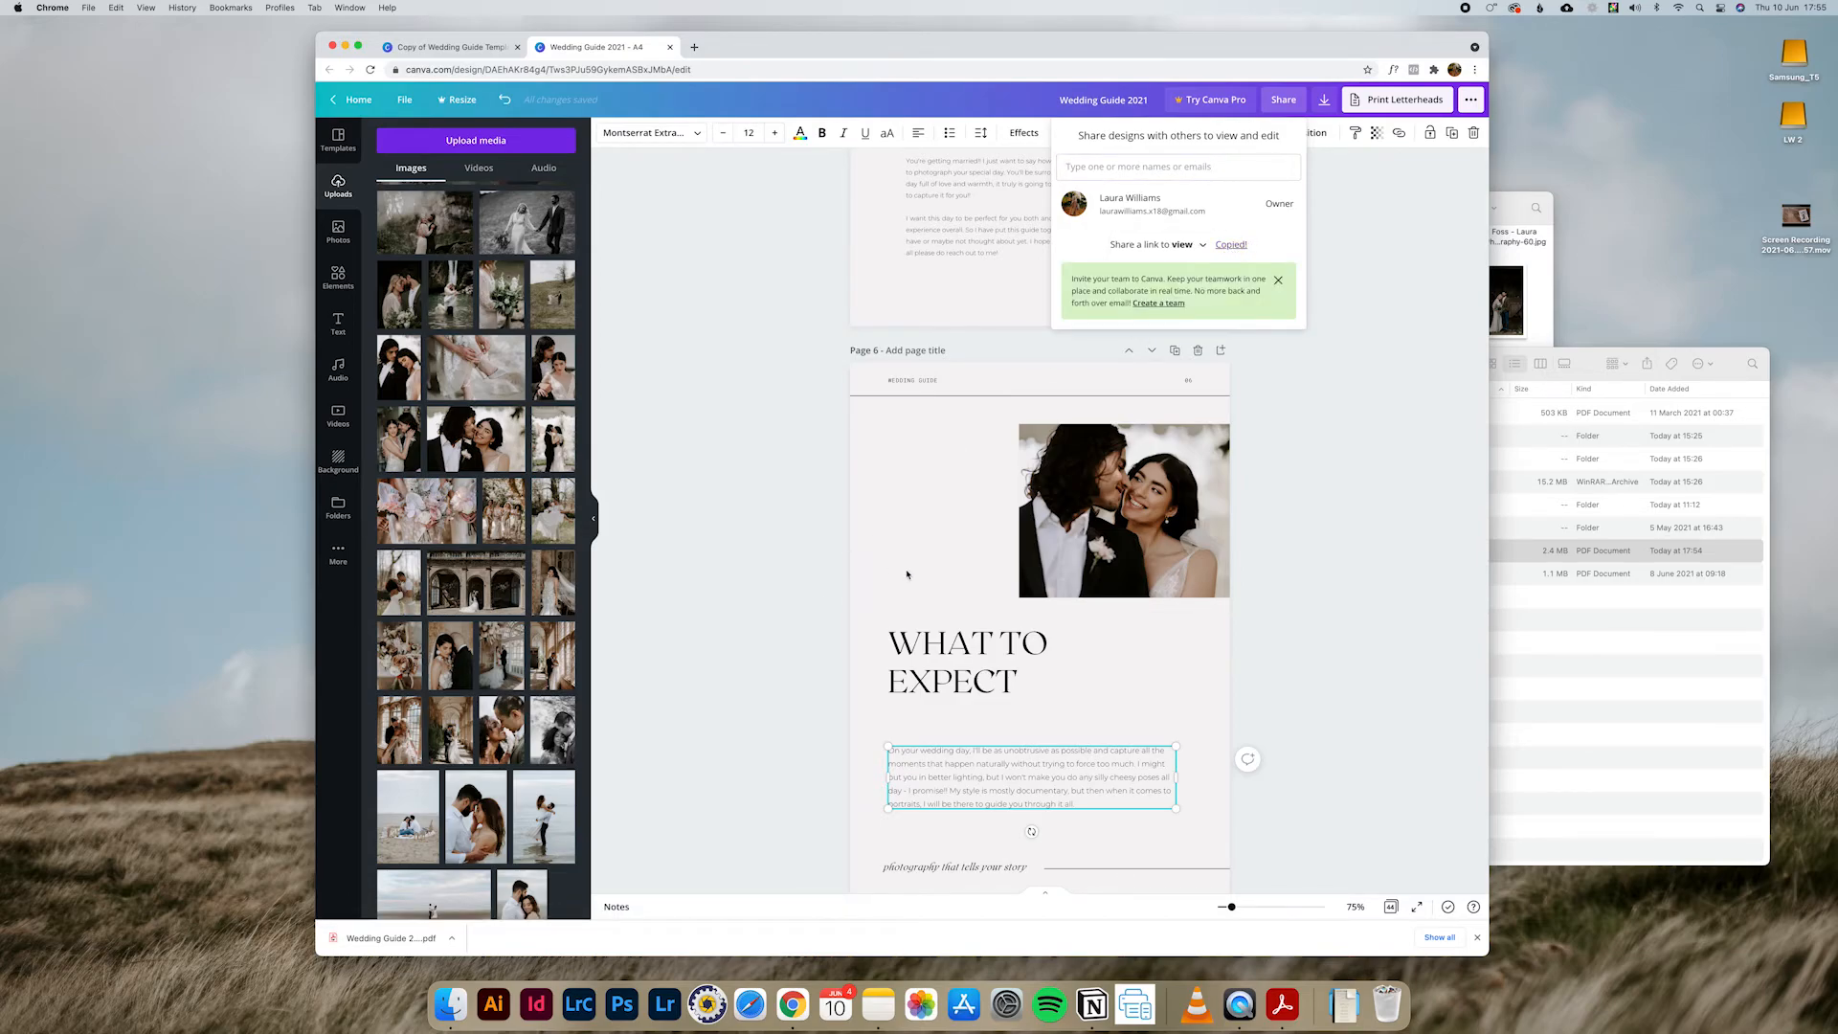
Step: Open the copied share link in a new browser tab, page through the guide to page 7, and close the preview
key(super+t)
key(super+v)
key(Return)
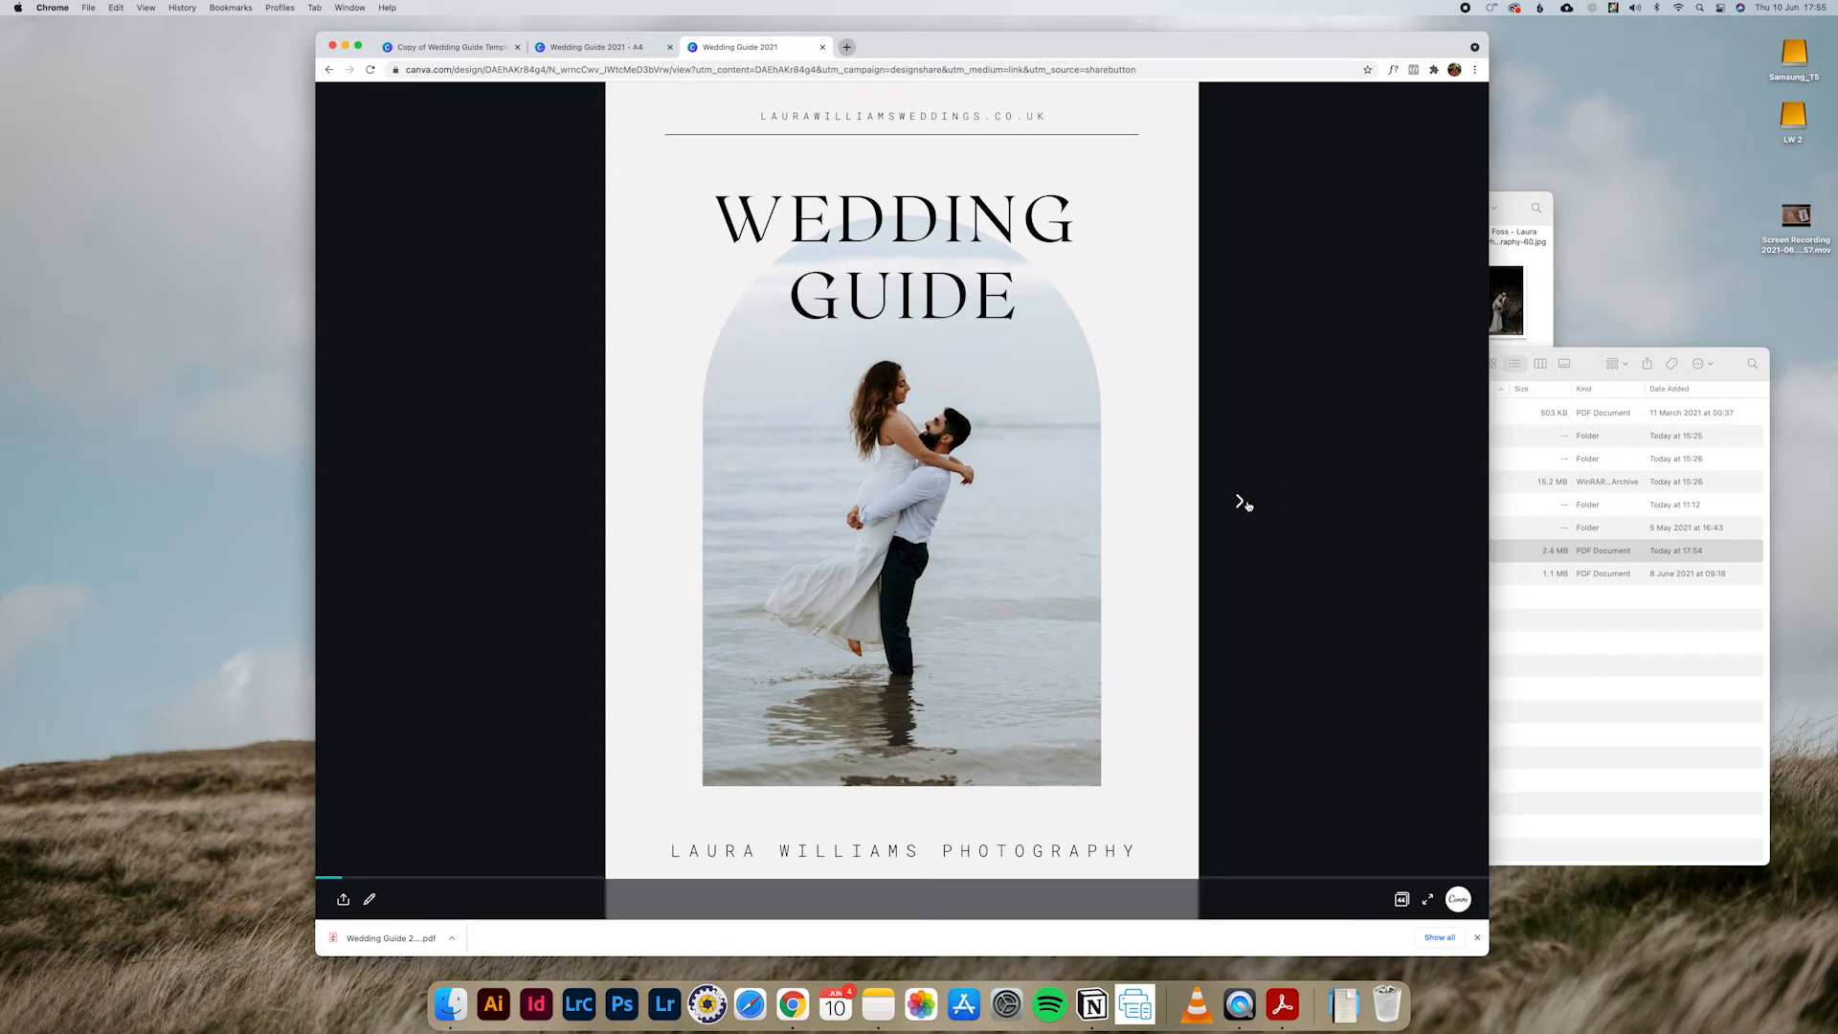
click(1240, 500)
click(1241, 501)
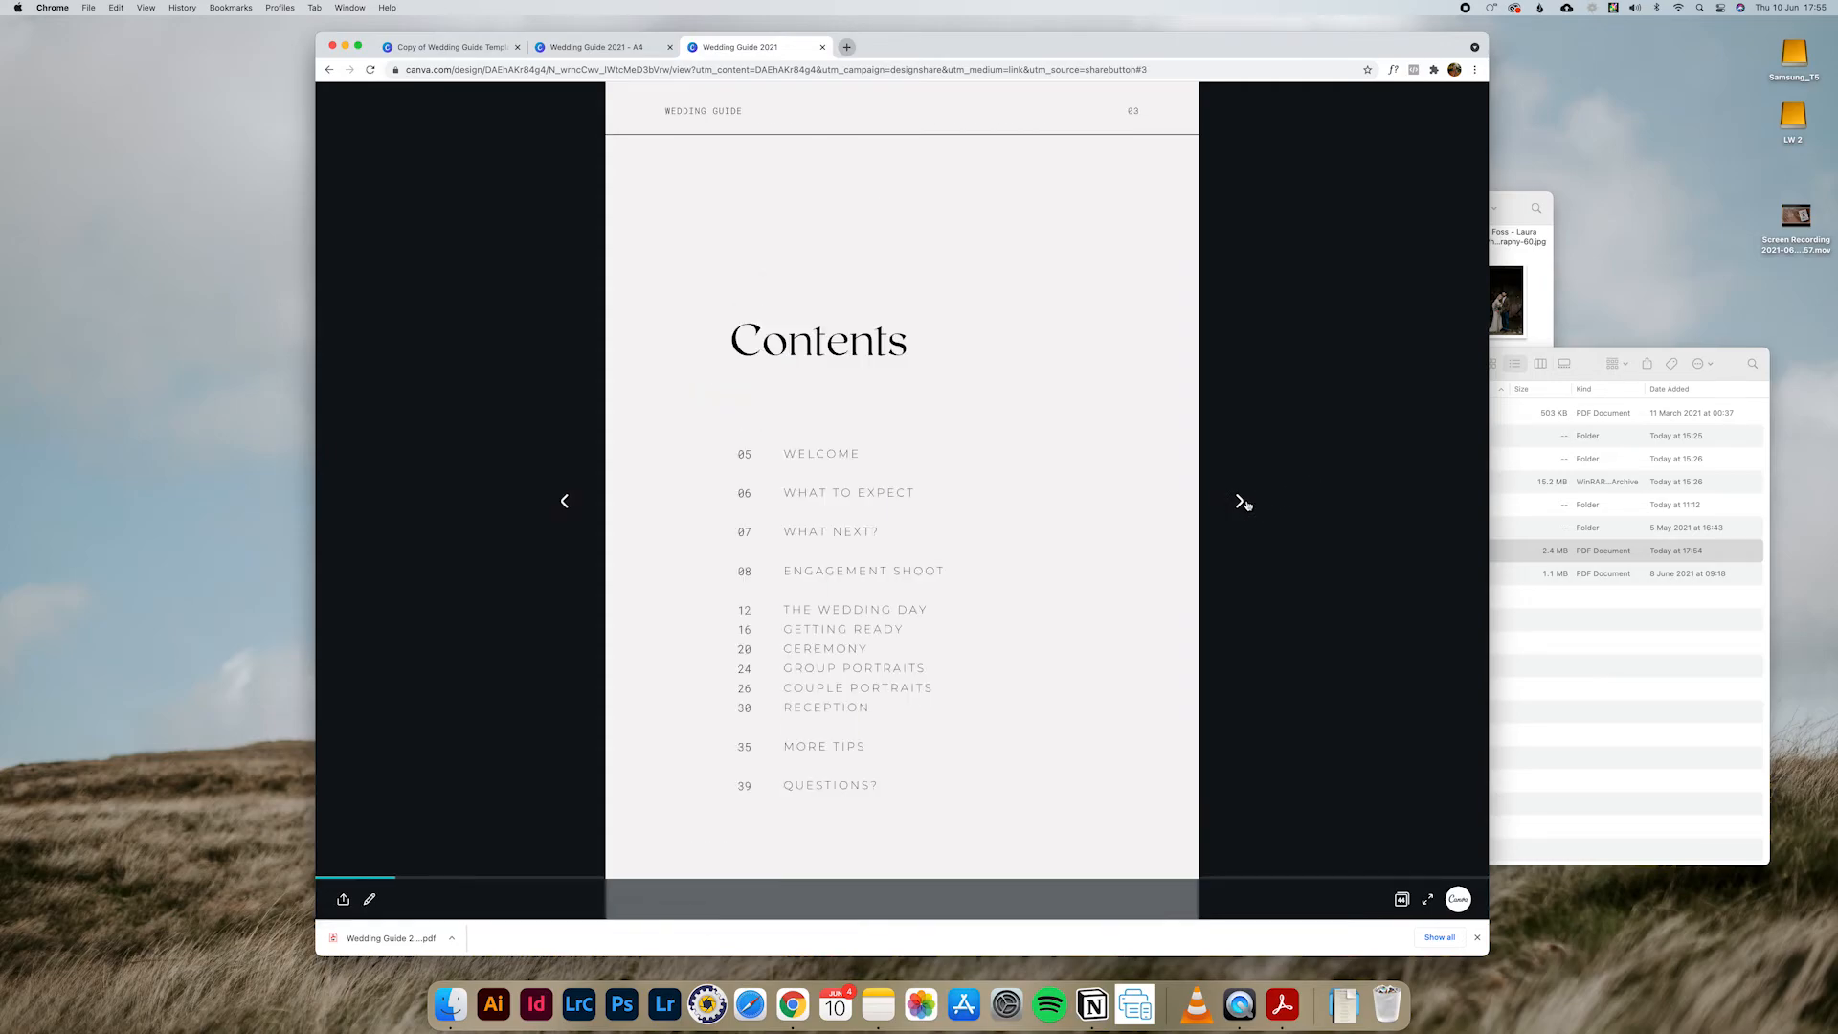
click(1241, 501)
click(1242, 501)
click(1242, 501)
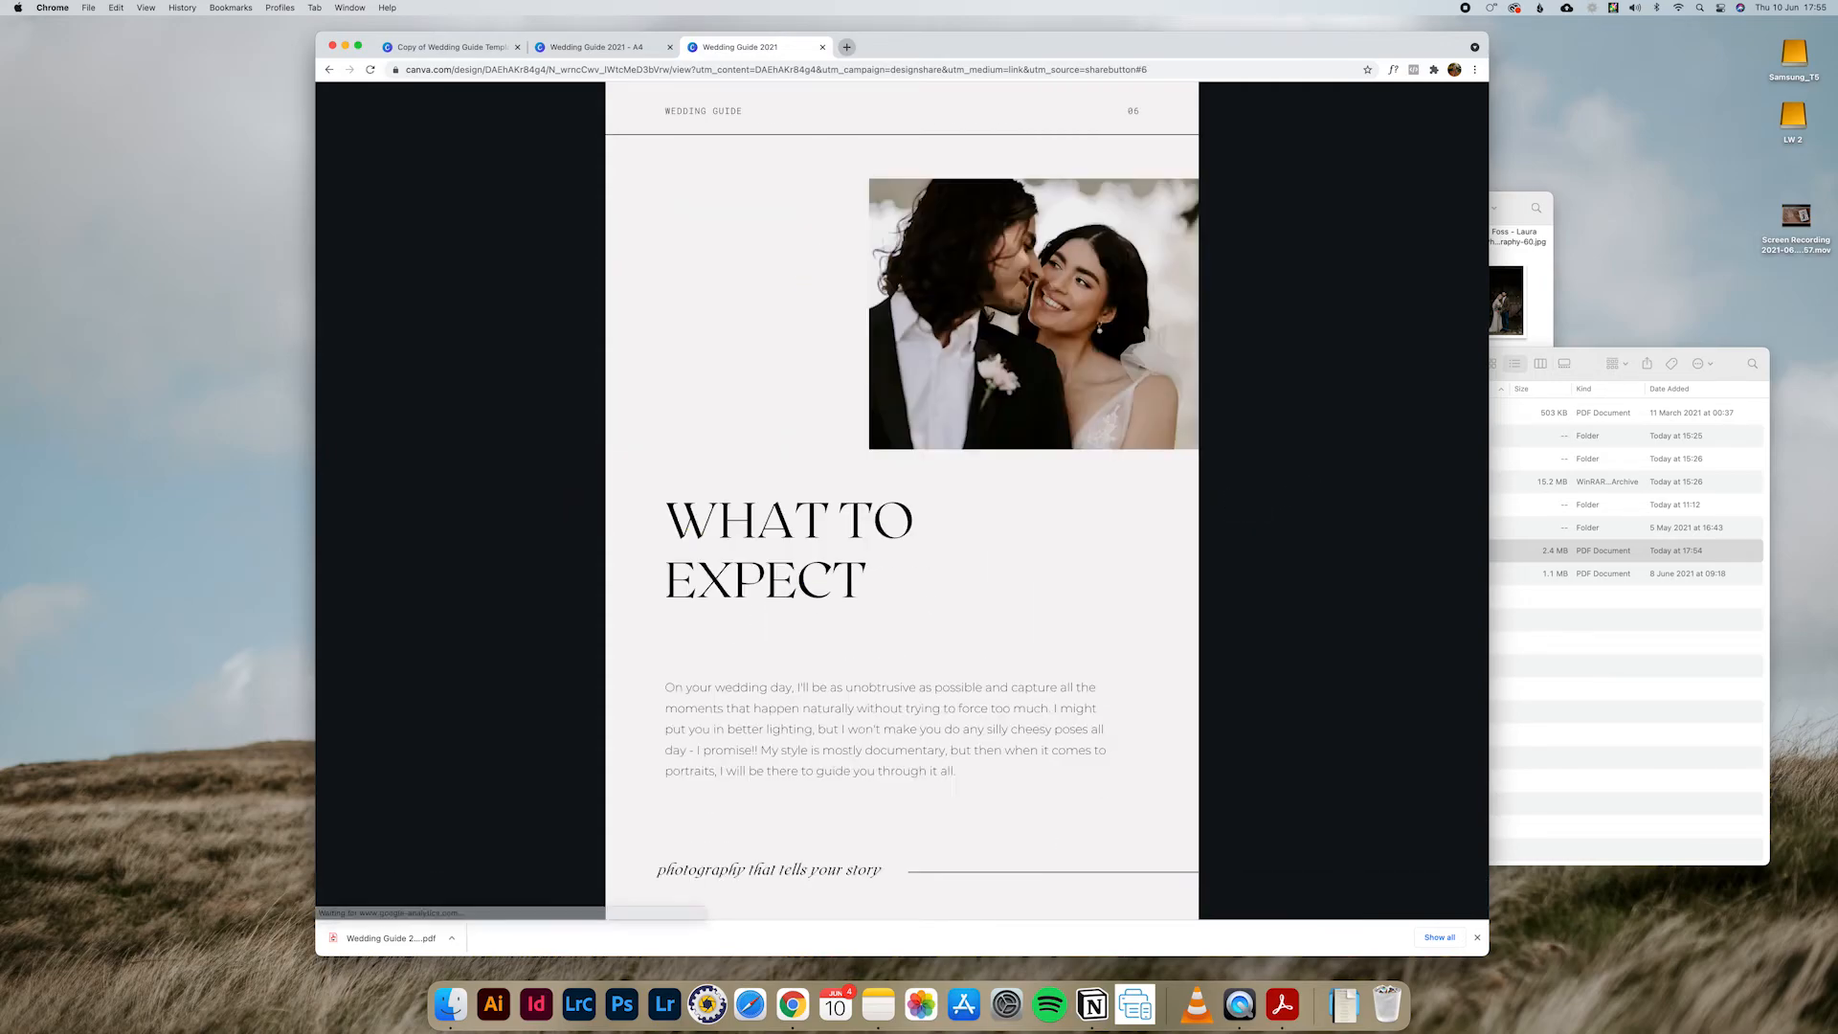
click(1242, 500)
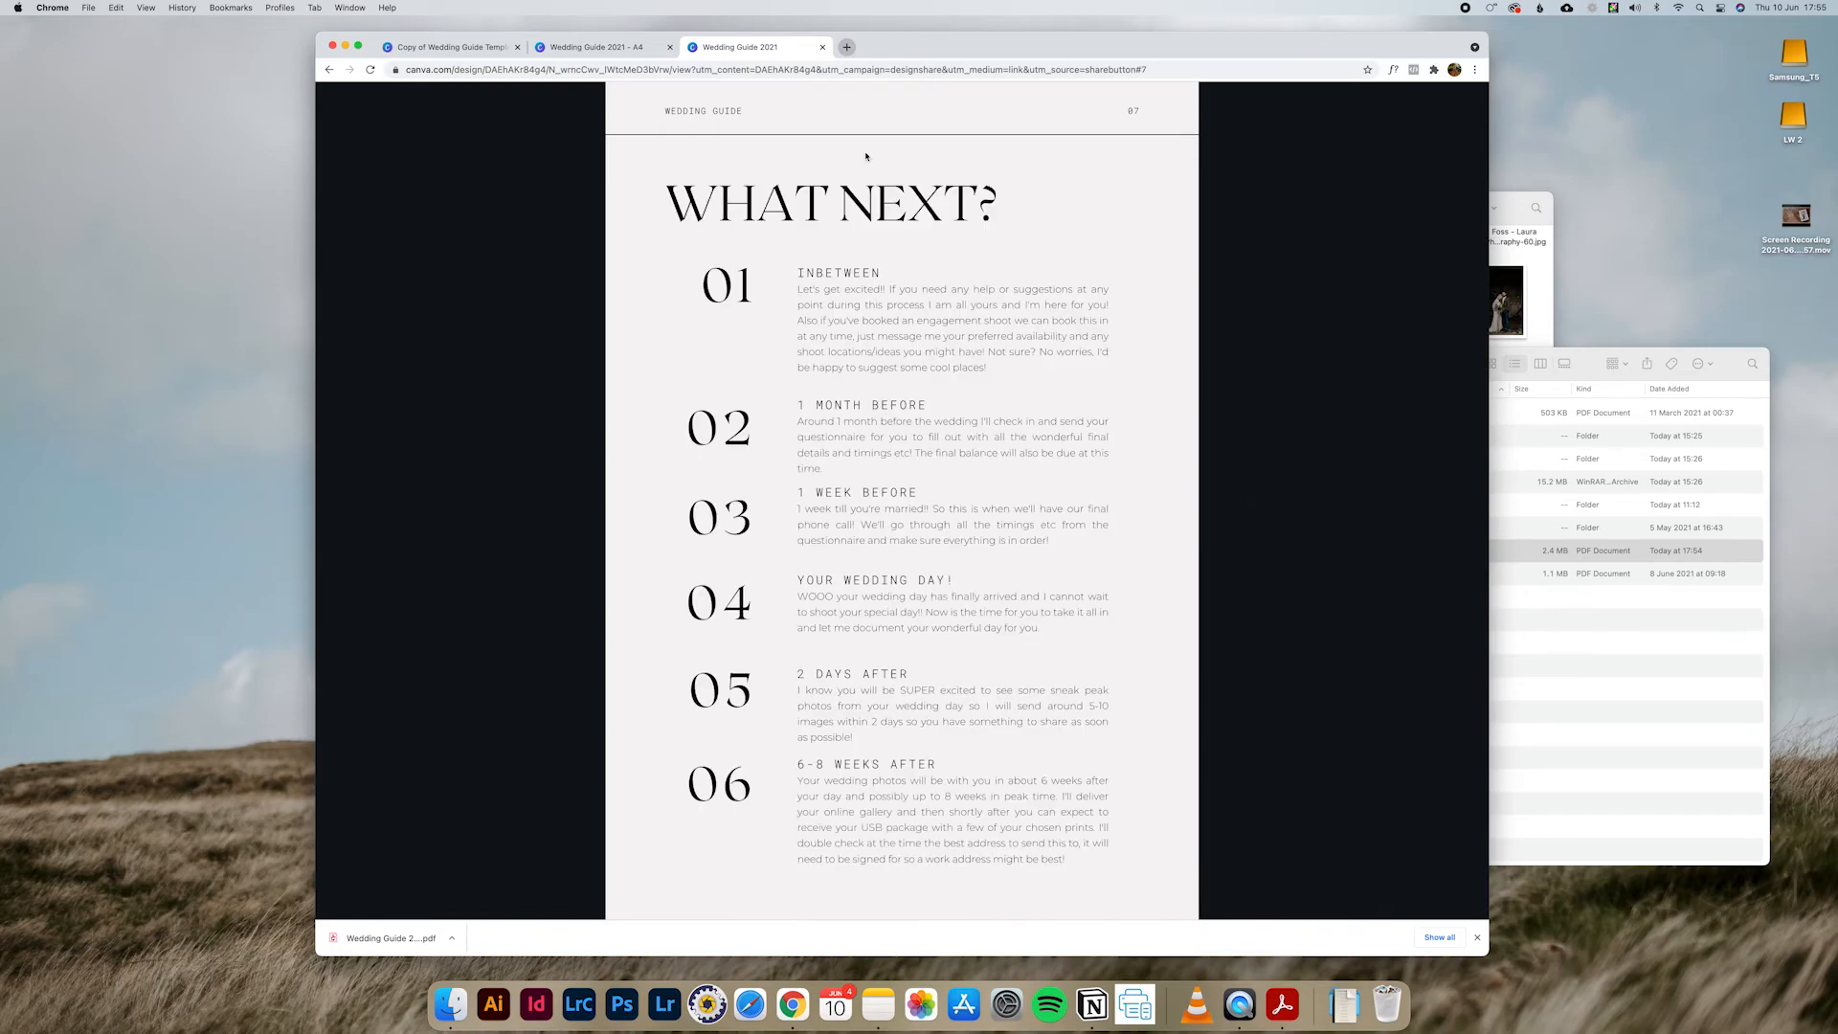
click(823, 47)
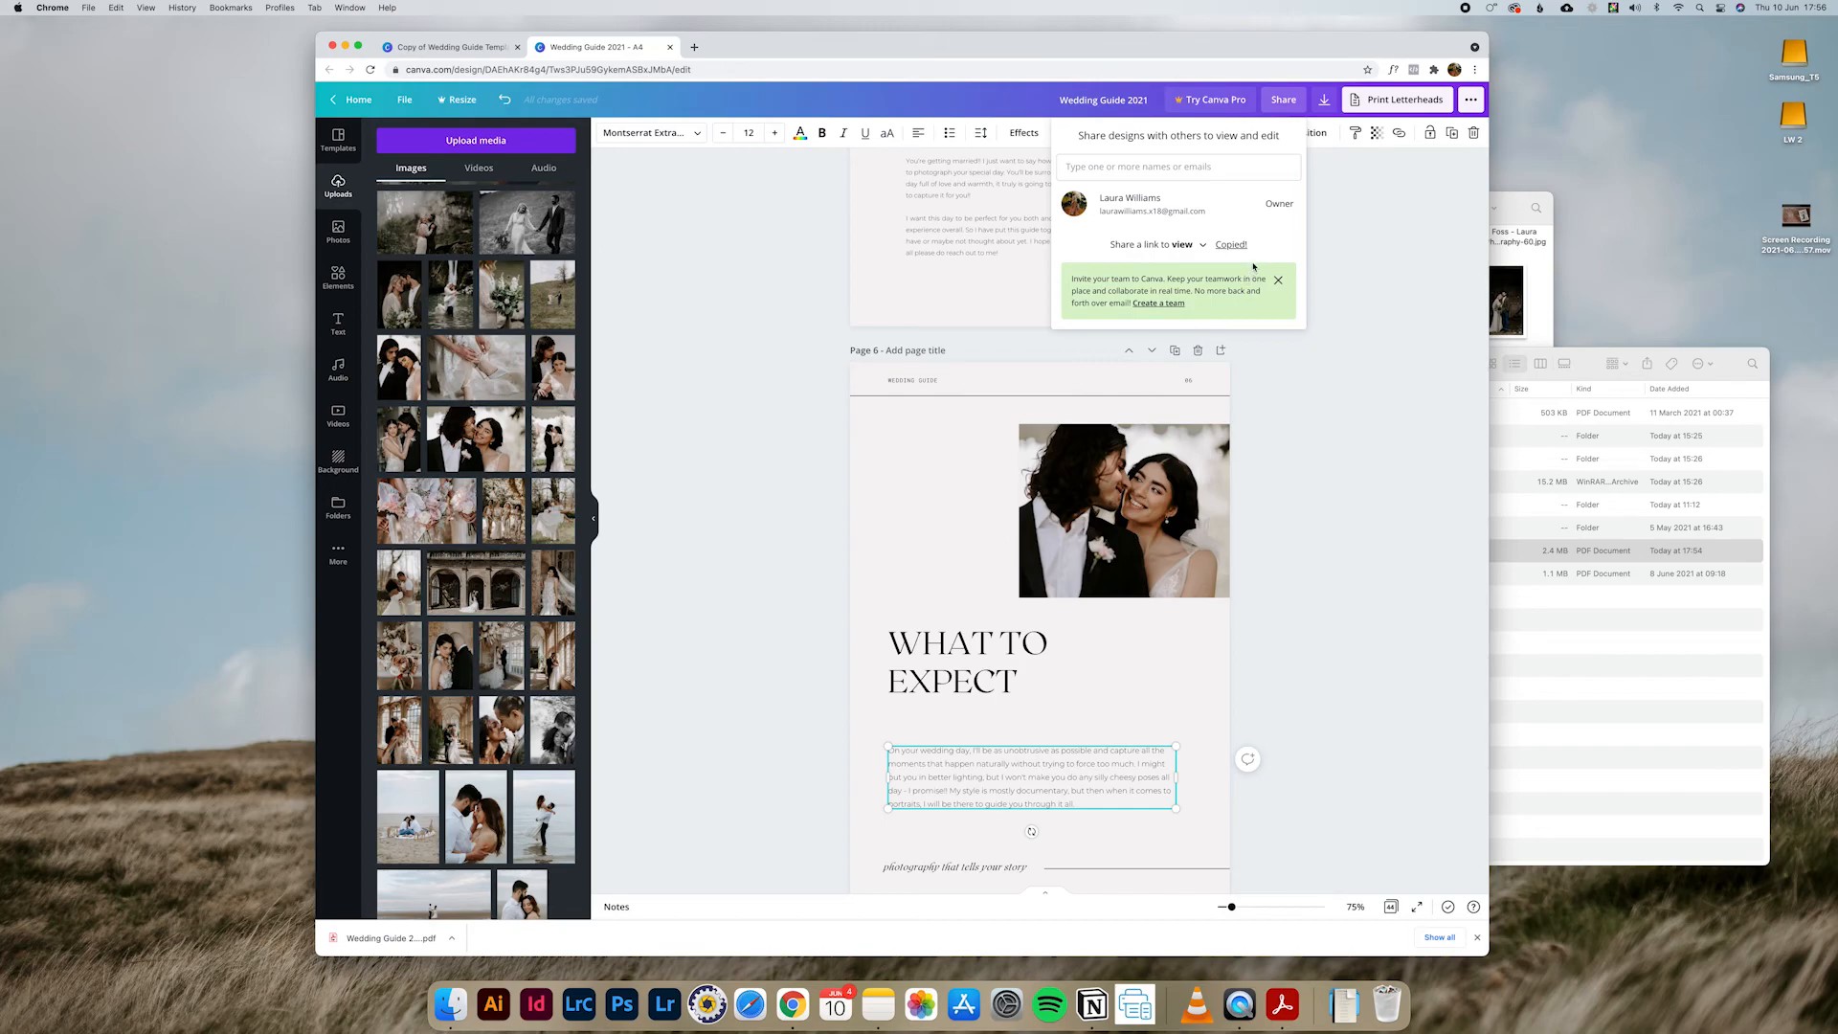
Step: Set up a PDF print download of all pages with crop marks and bleed enabled
click(1433, 326)
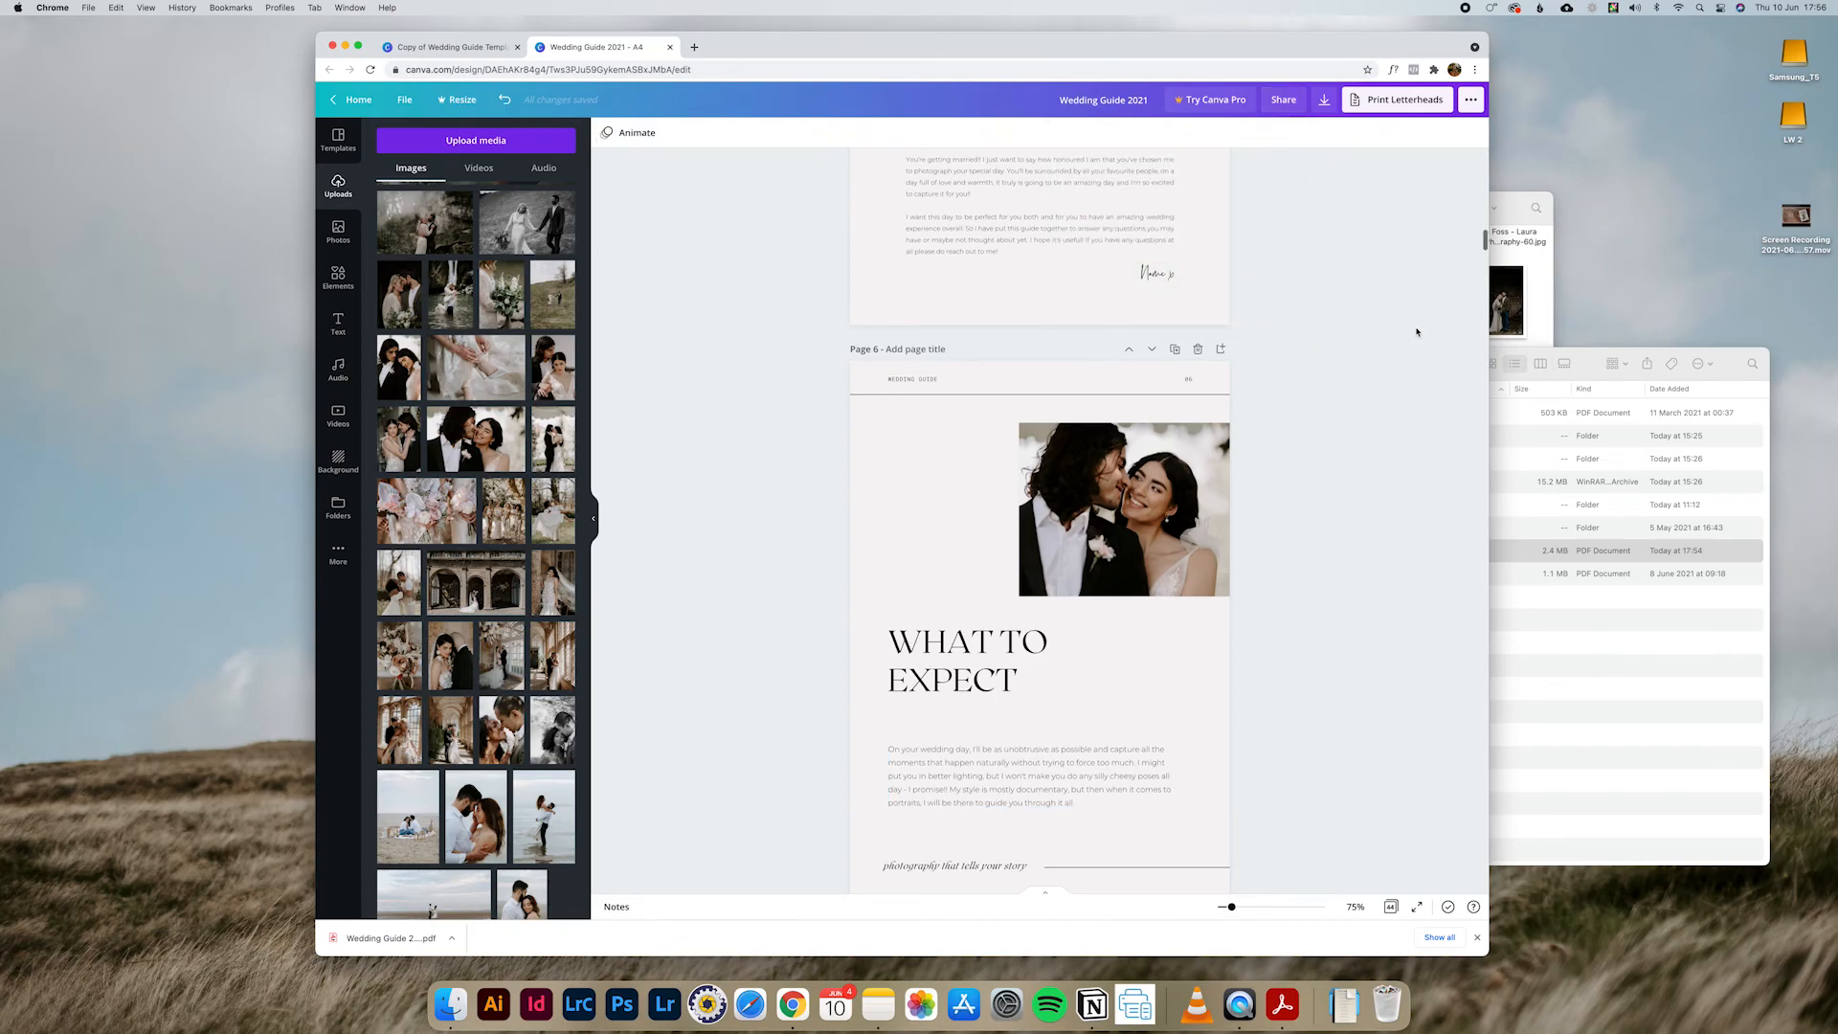
scroll(1338, 320, up, 2)
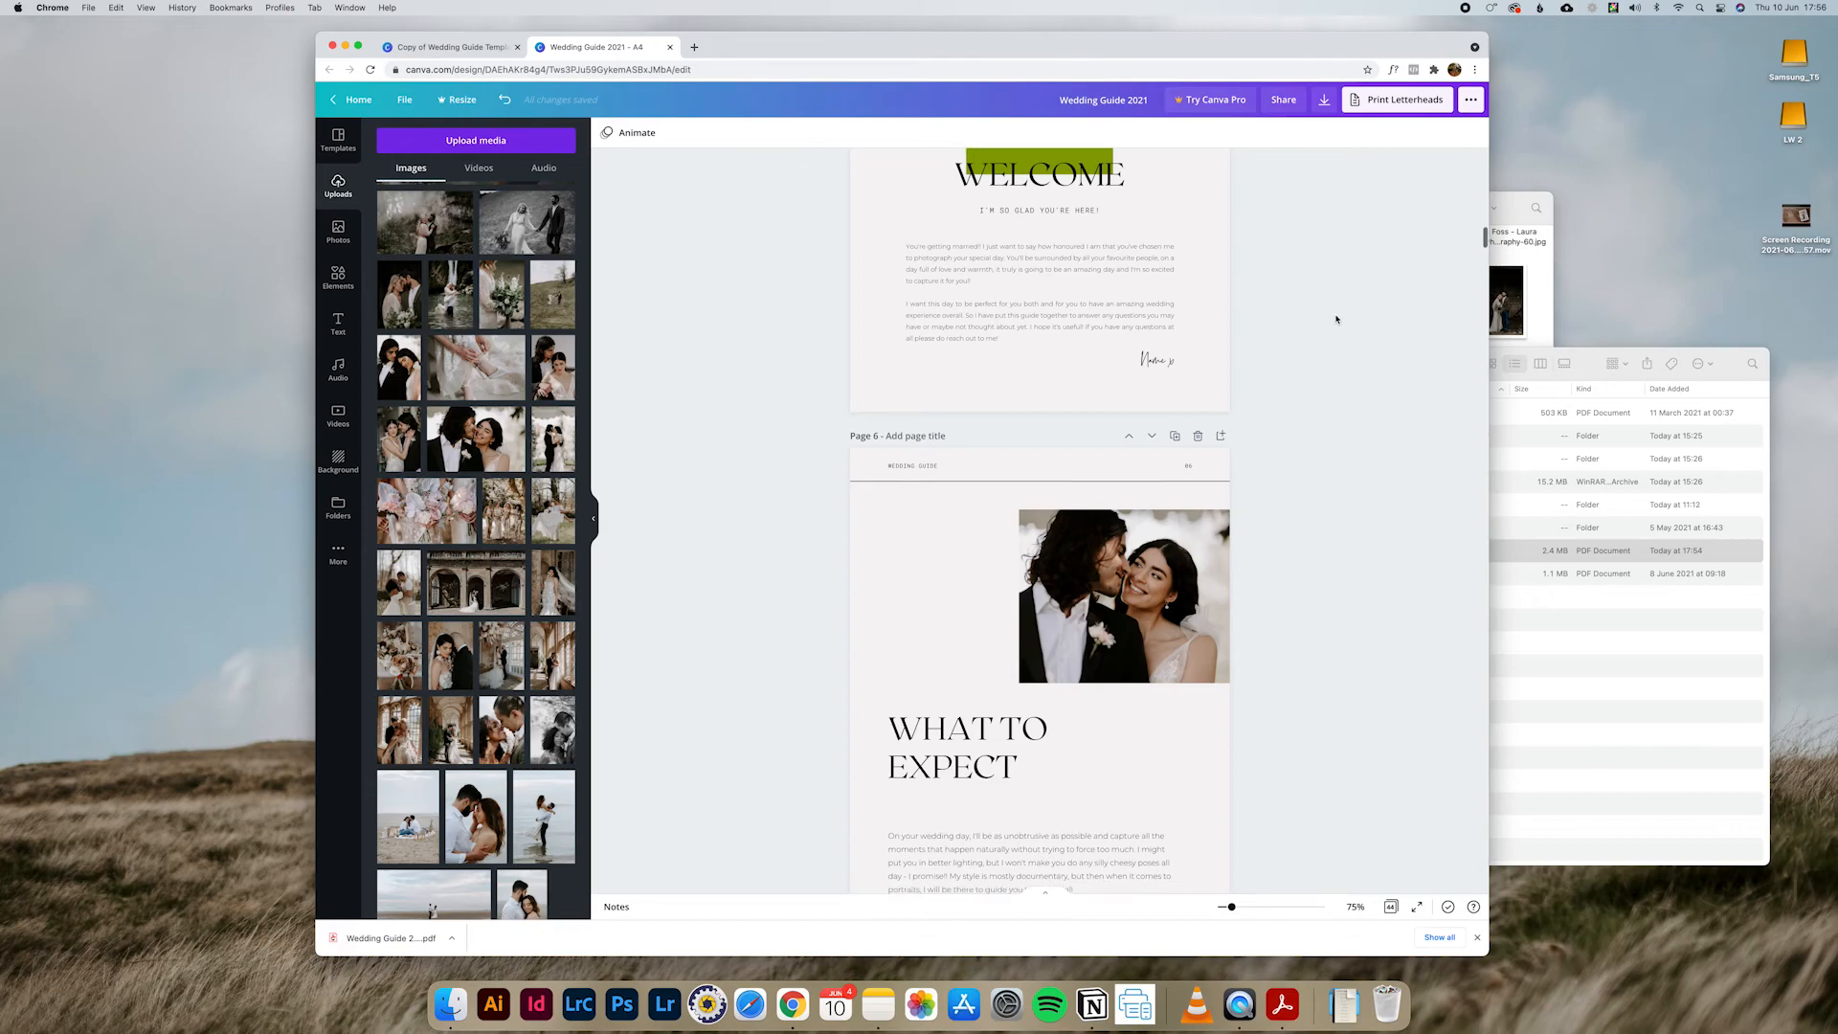
scroll(1337, 320, down, 4)
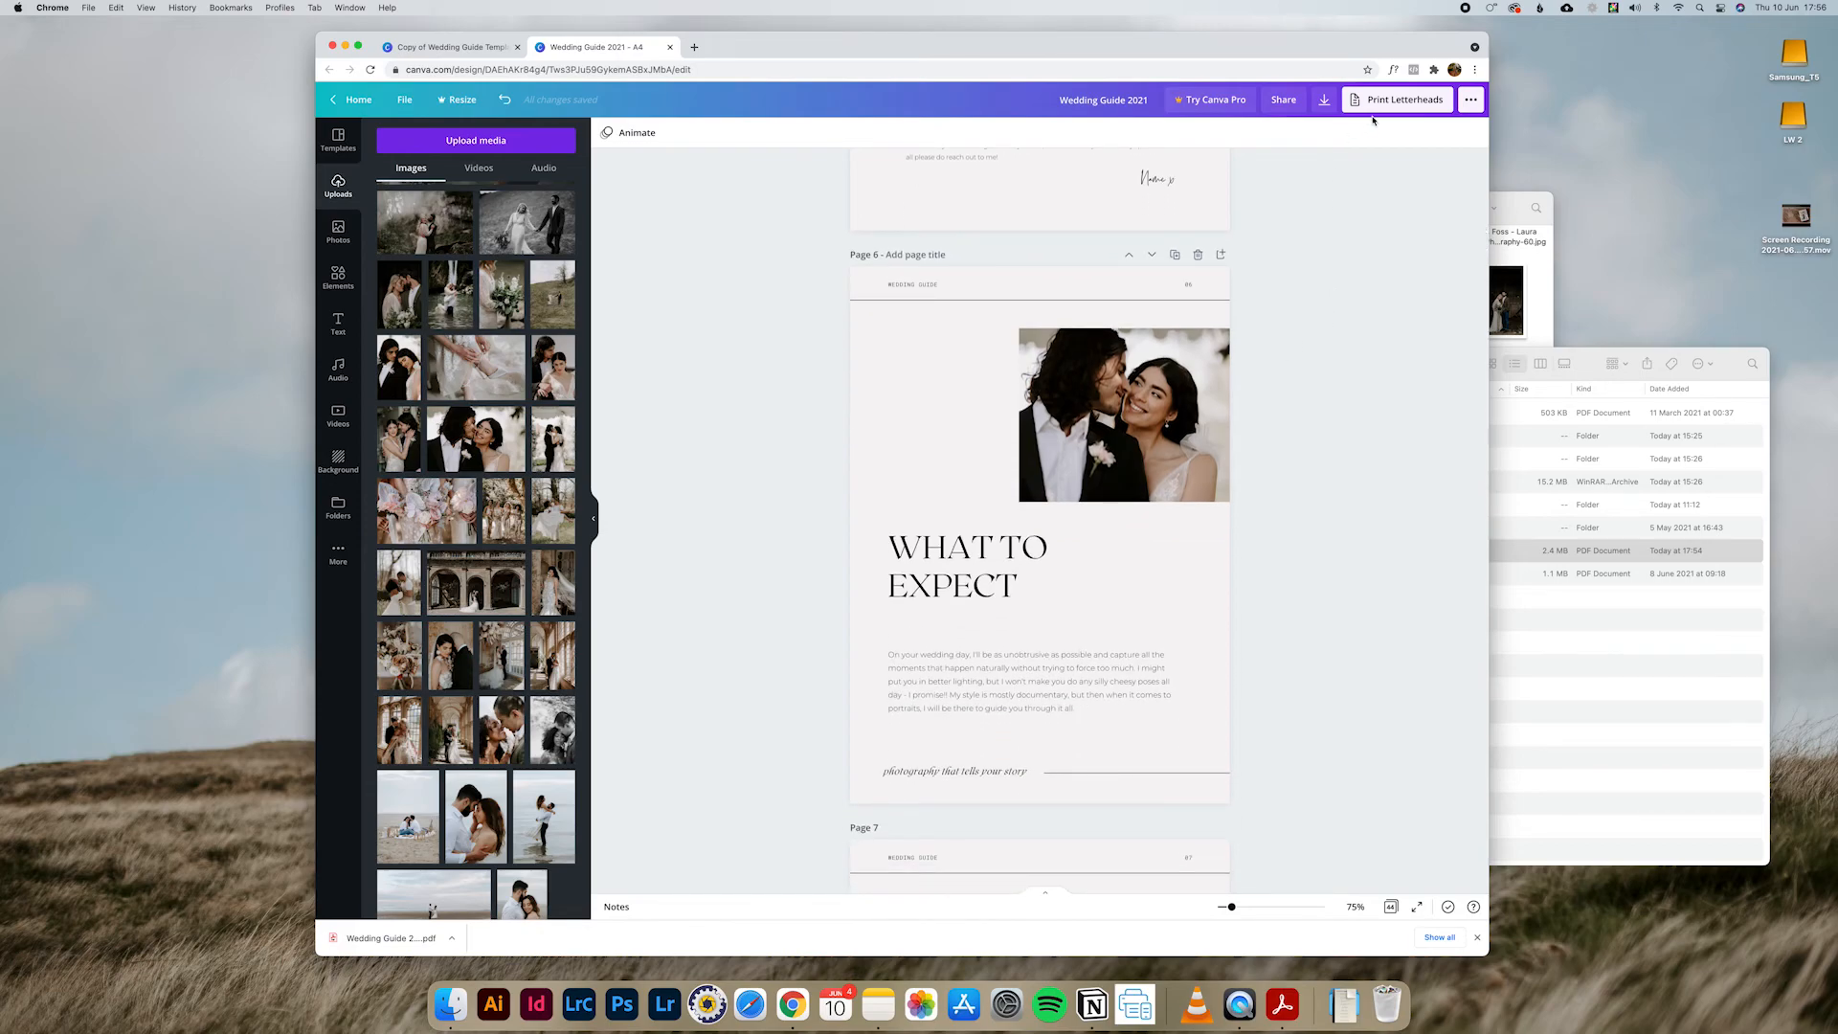
click(1323, 100)
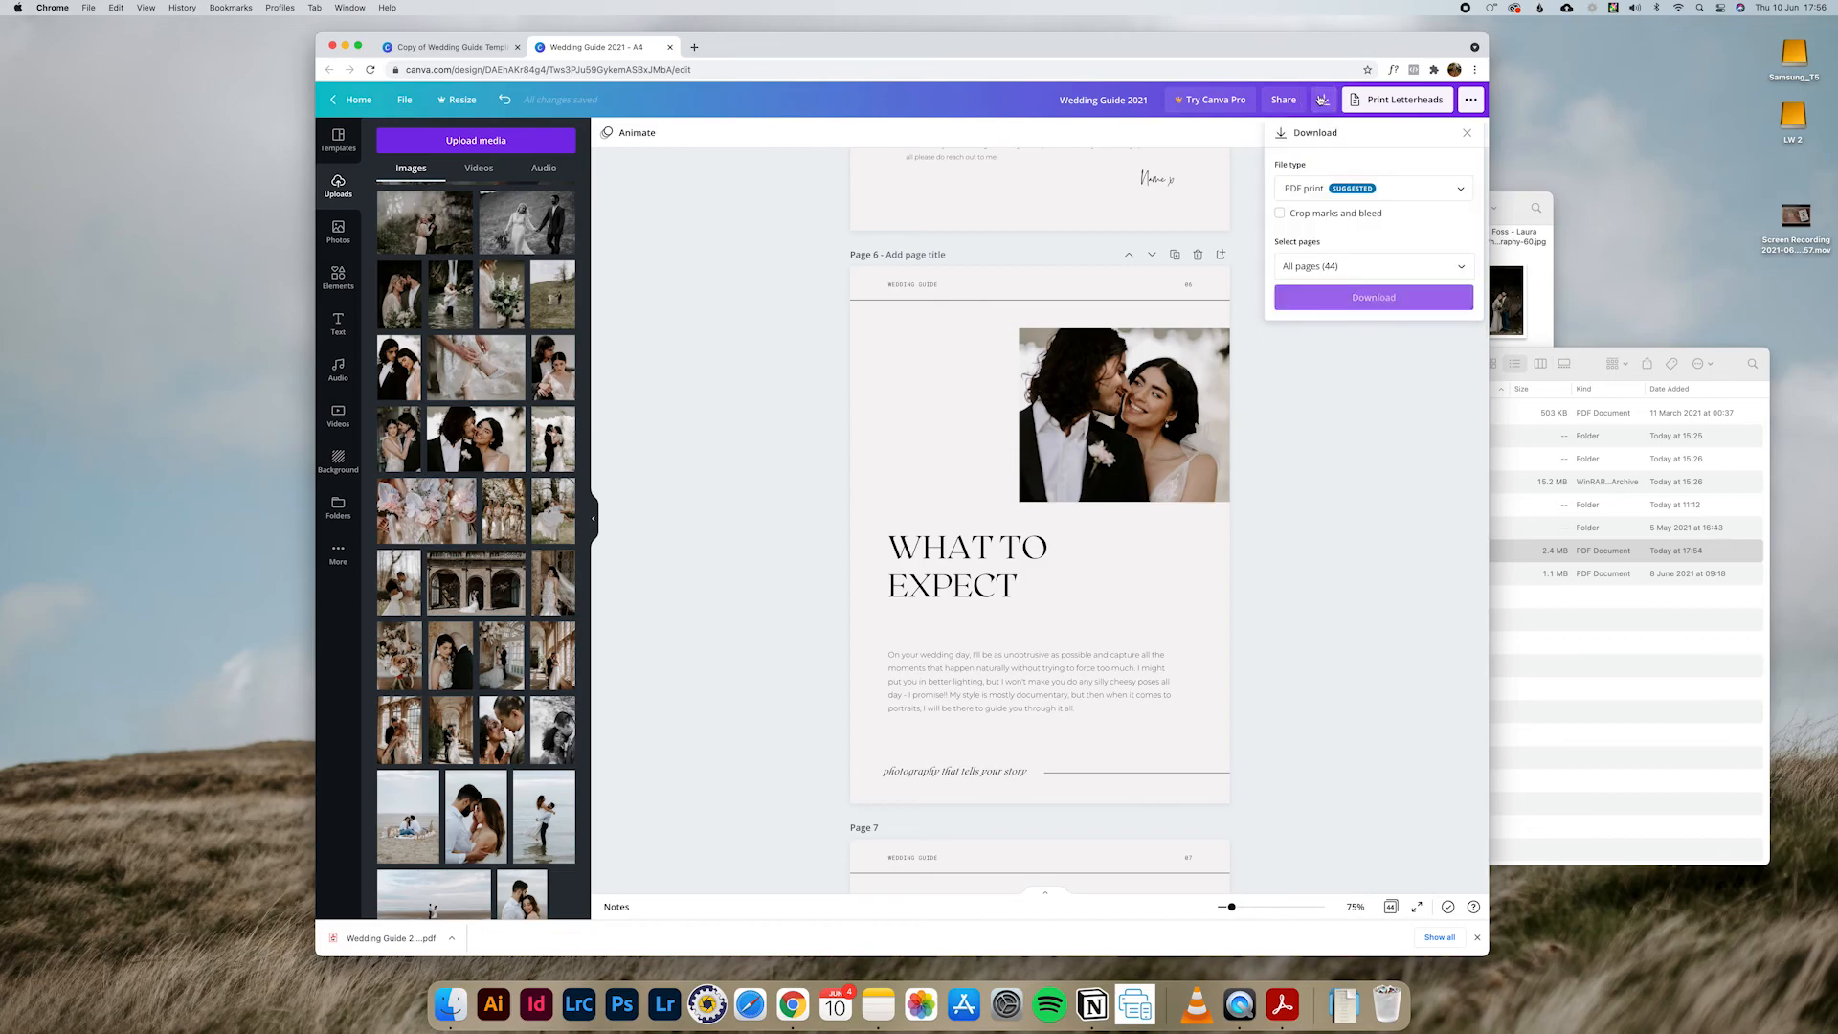
click(1314, 187)
click(1311, 195)
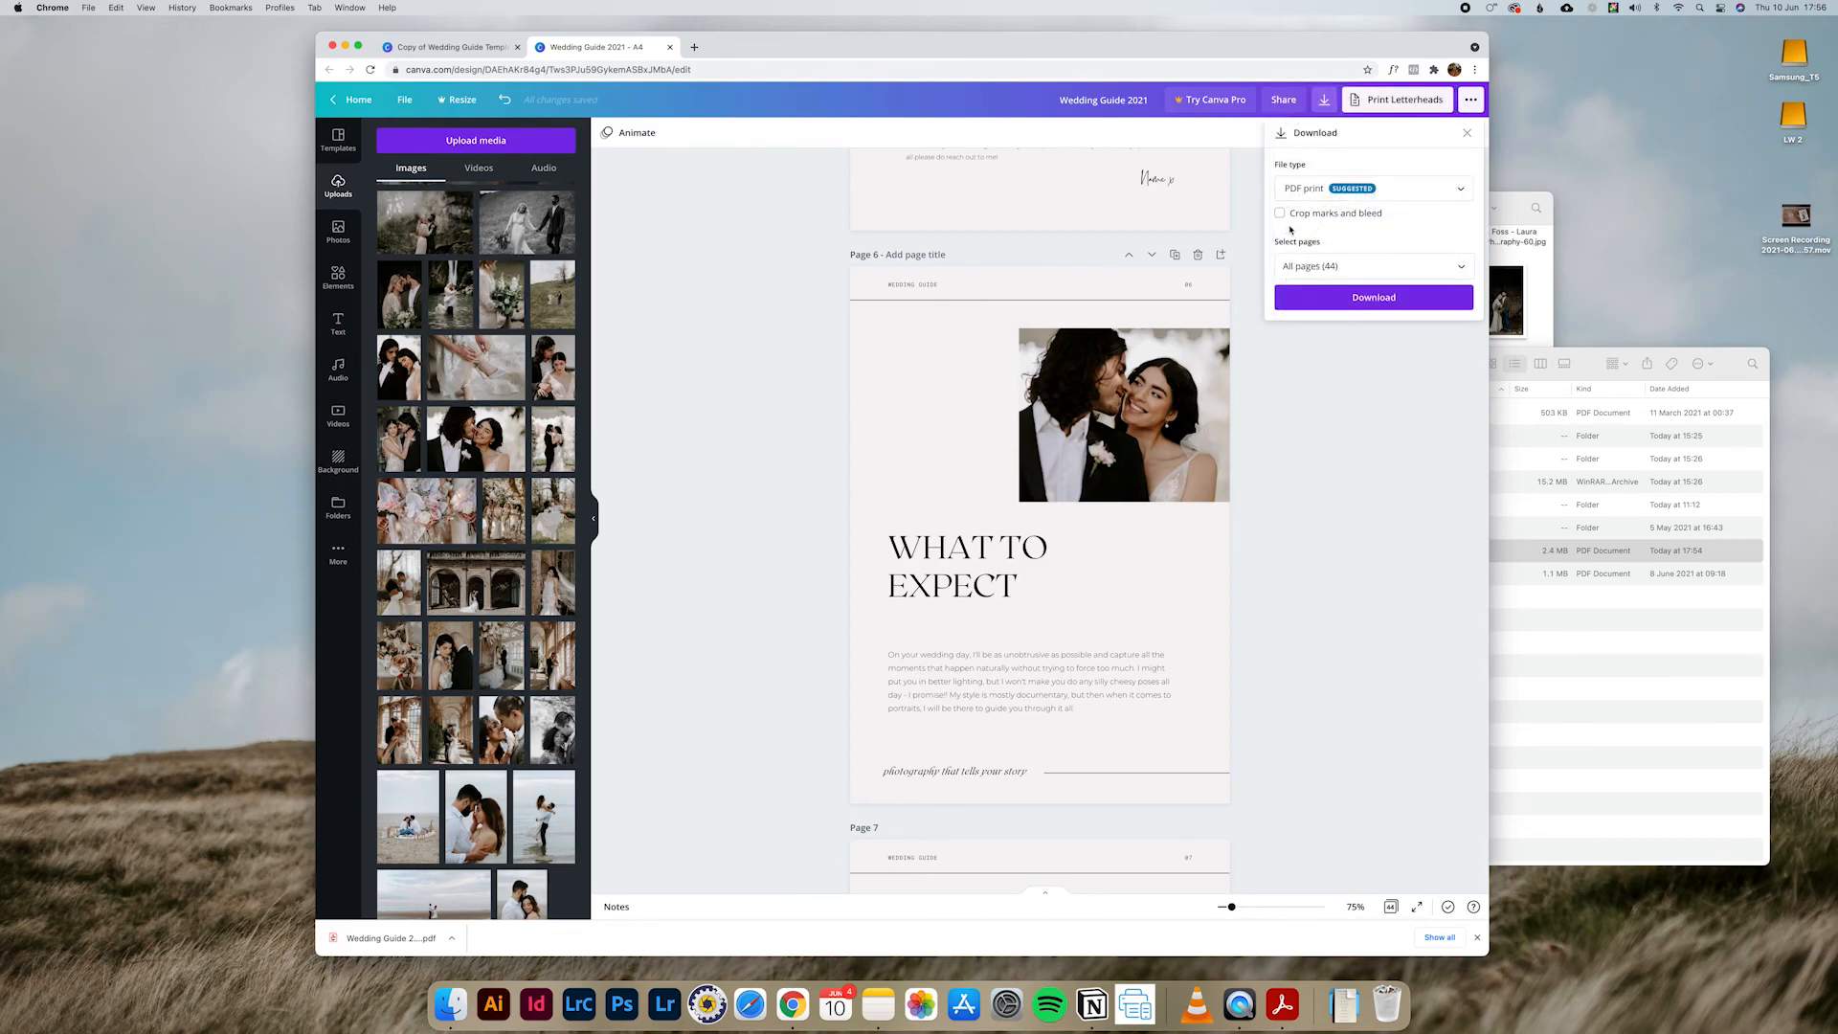
click(1280, 214)
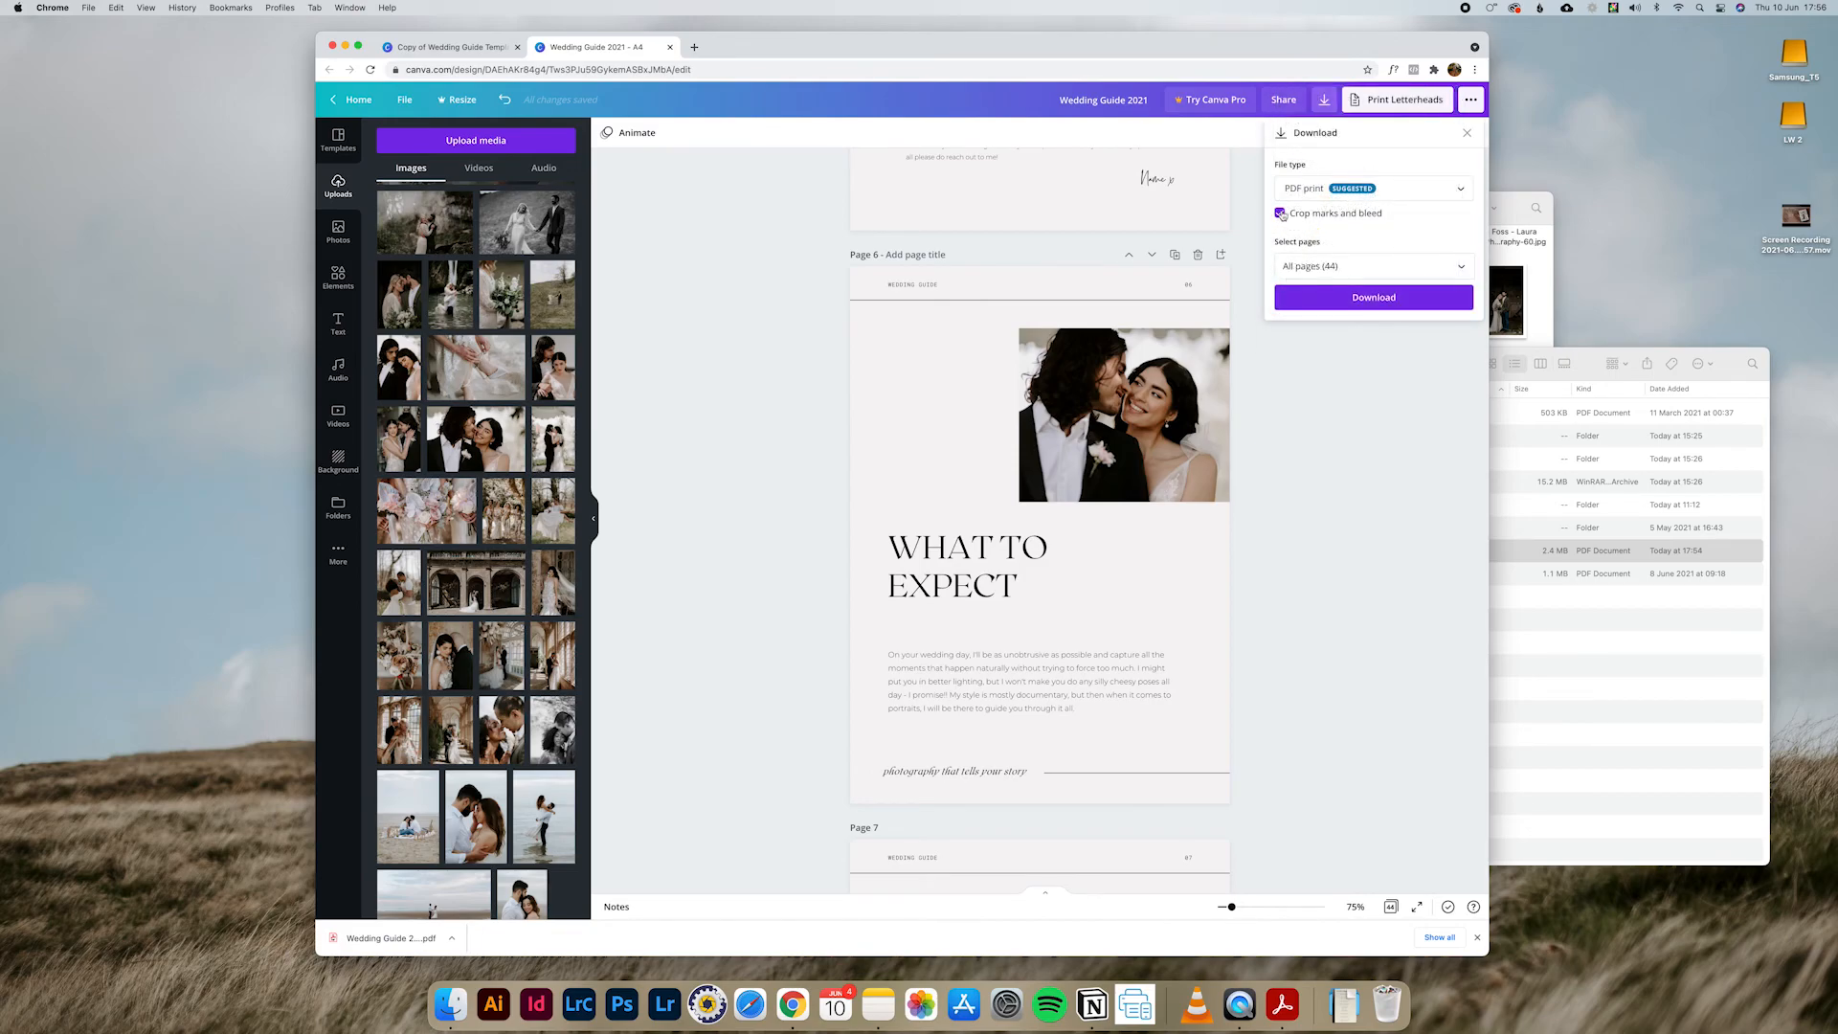
click(1357, 297)
Step: Try shifting the WHAT TO EXPECT heading on page 6 slightly down and to the right, and undo the move
scroll(1051, 414, down, 3)
scroll(1052, 414, up, 2)
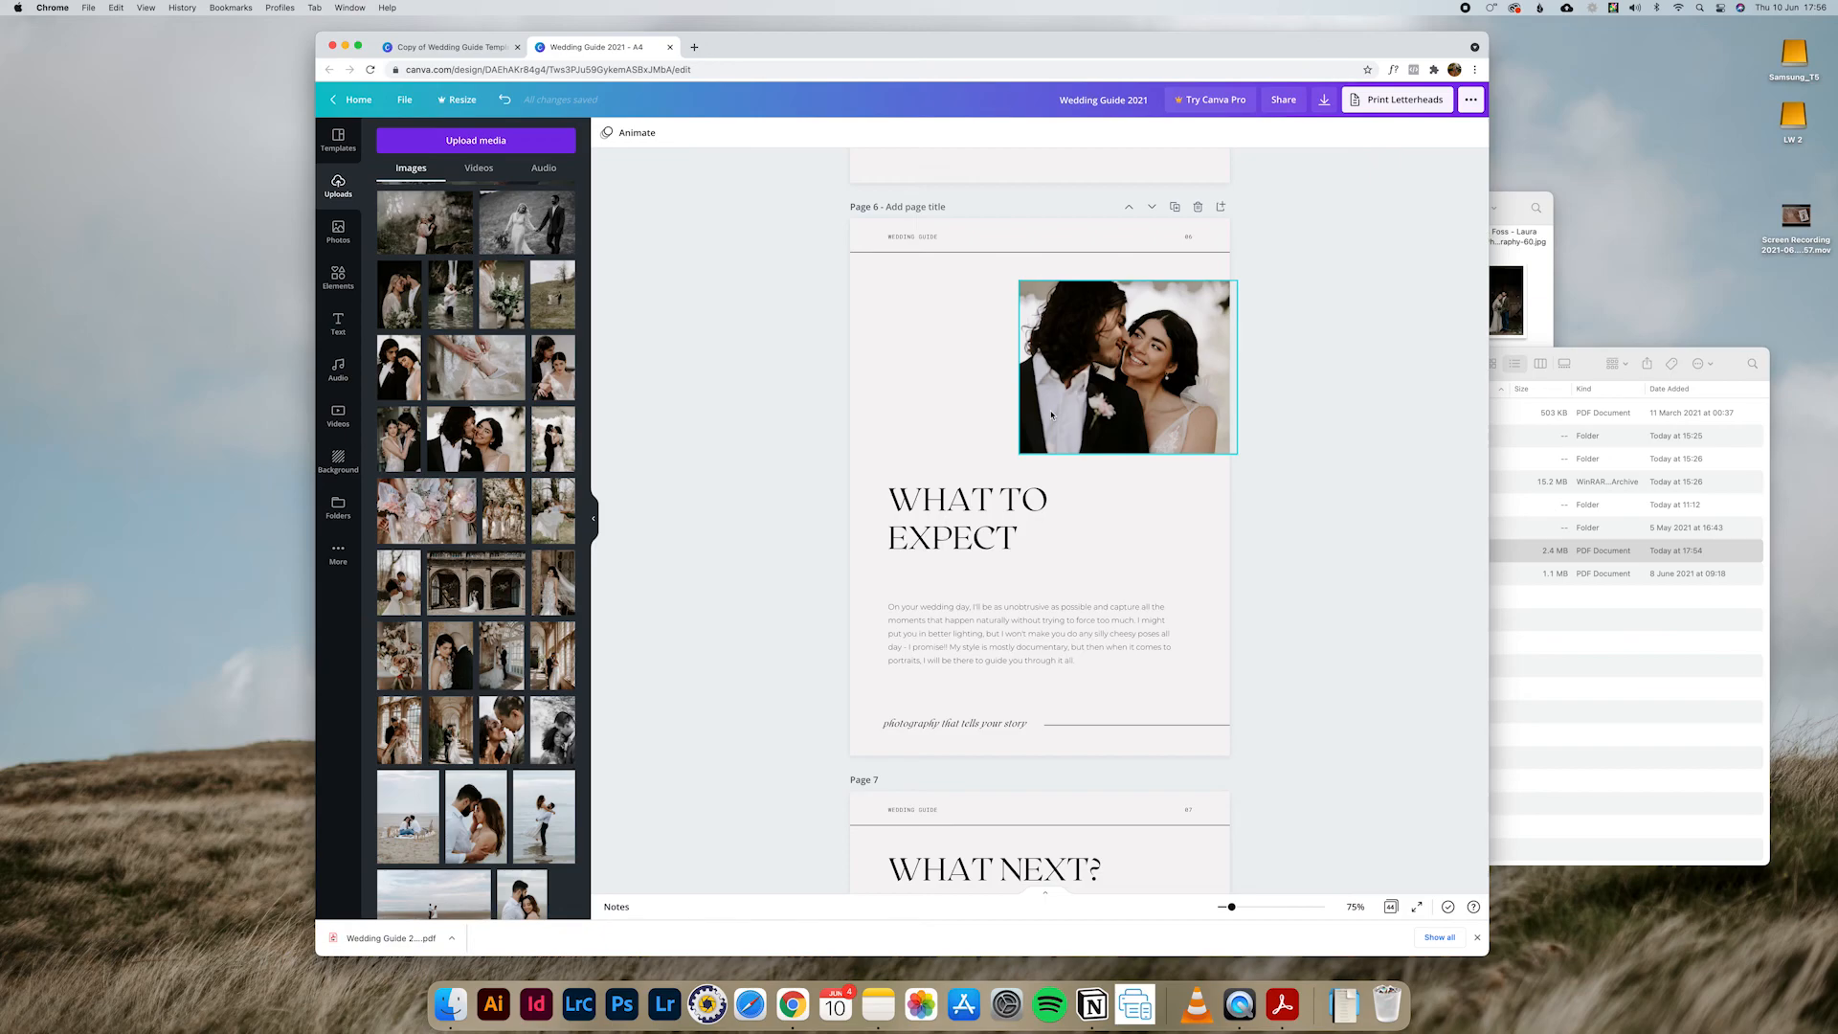
click(937, 522)
mouse_move(937, 522)
mouse_down()
mouse_move(963, 530)
mouse_move(962, 510)
mouse_up()
key(super+z)
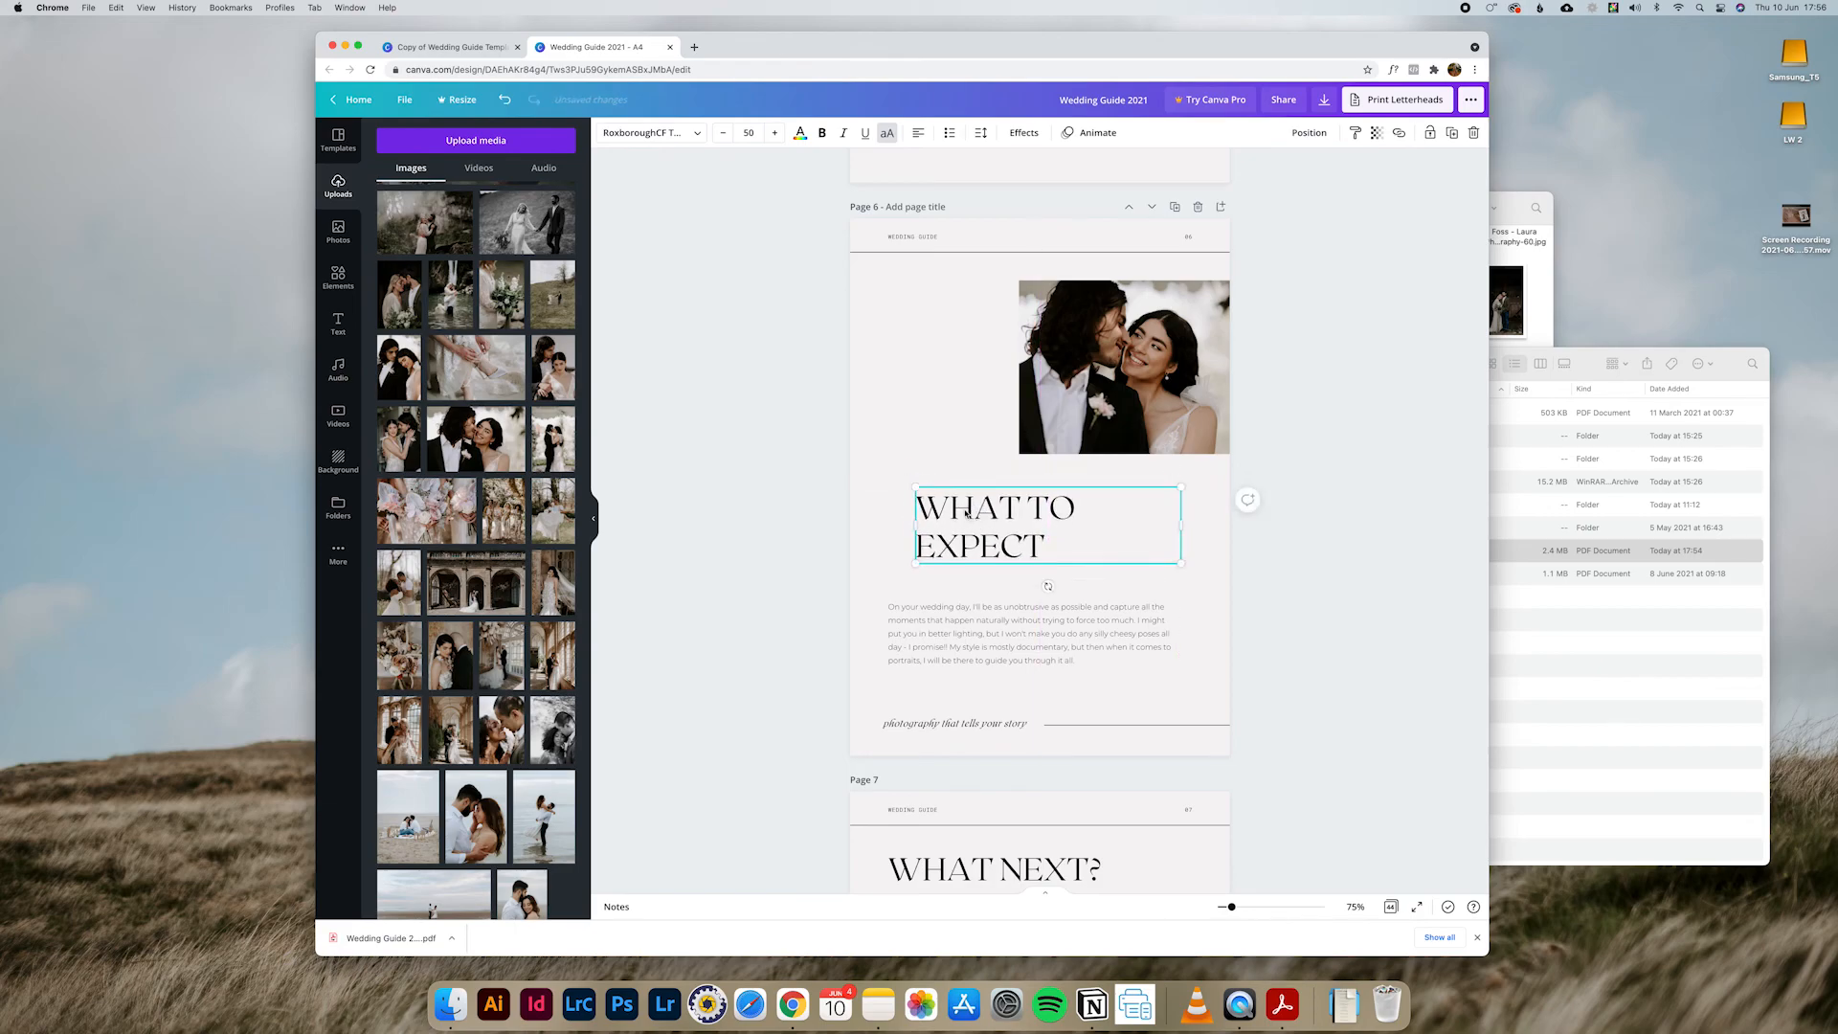
key(super+z)
click(935, 435)
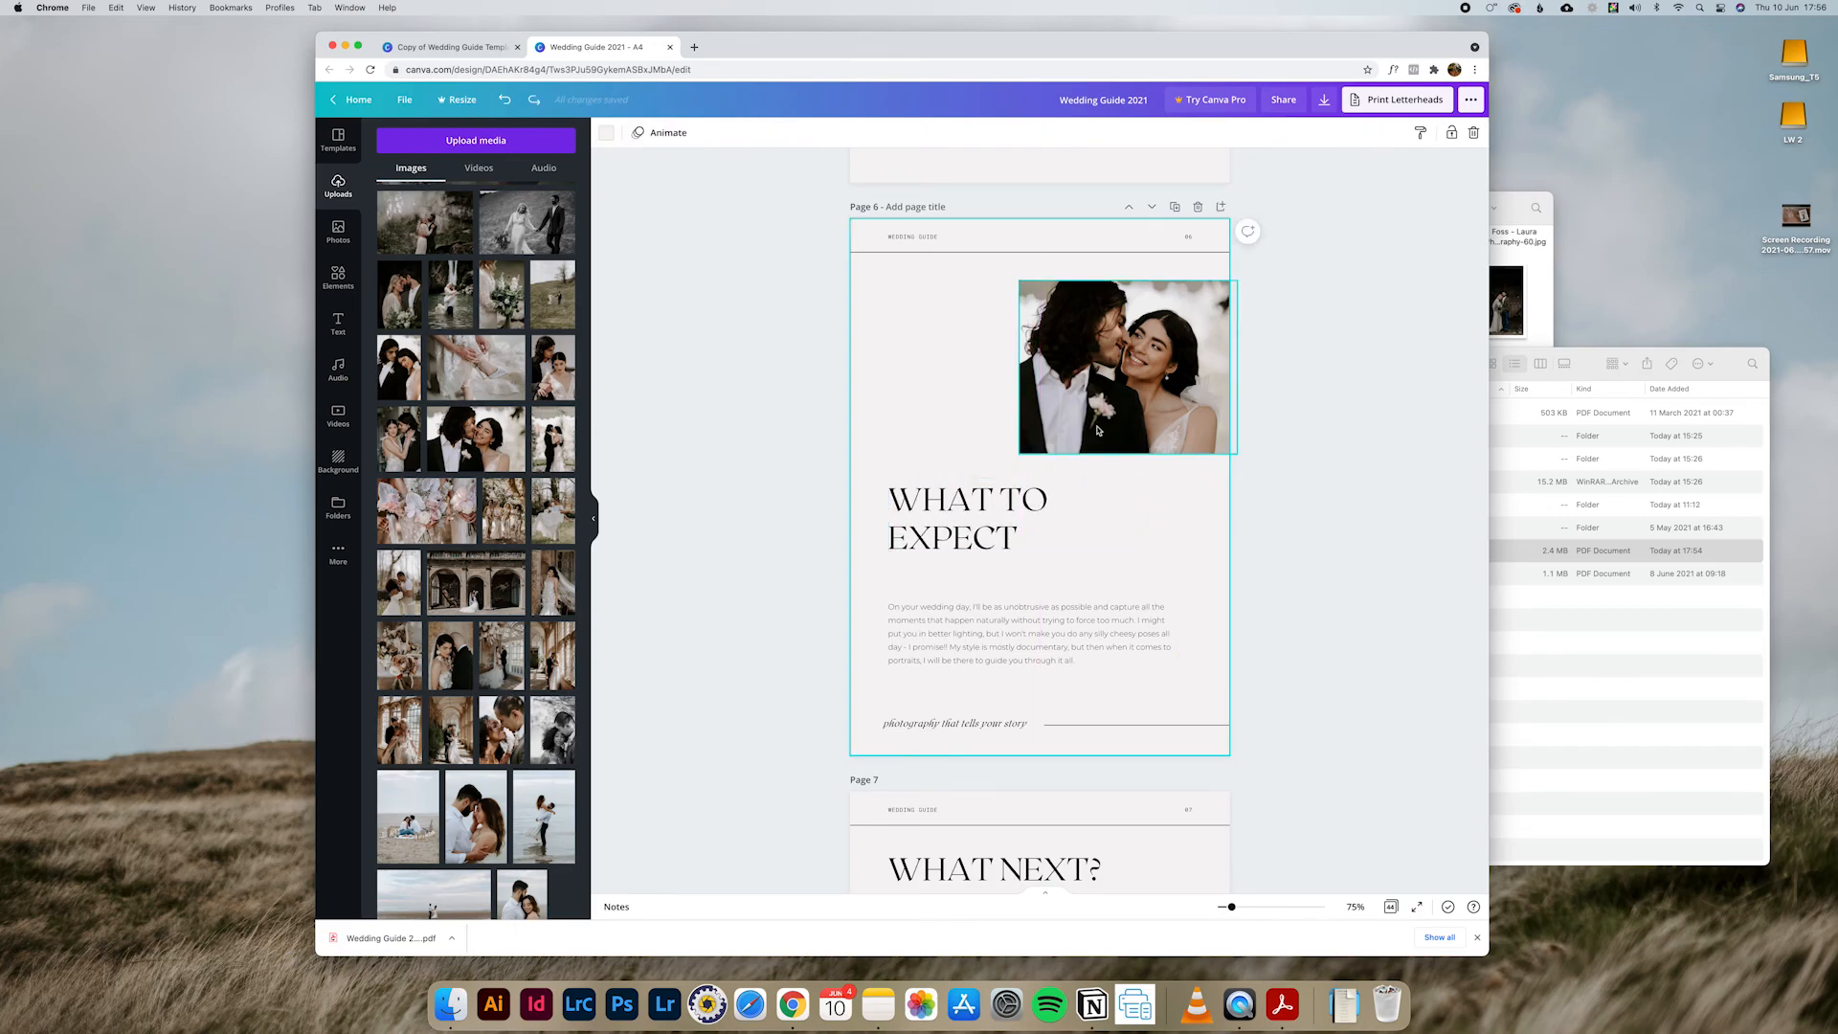
scroll(1098, 431, down, 2)
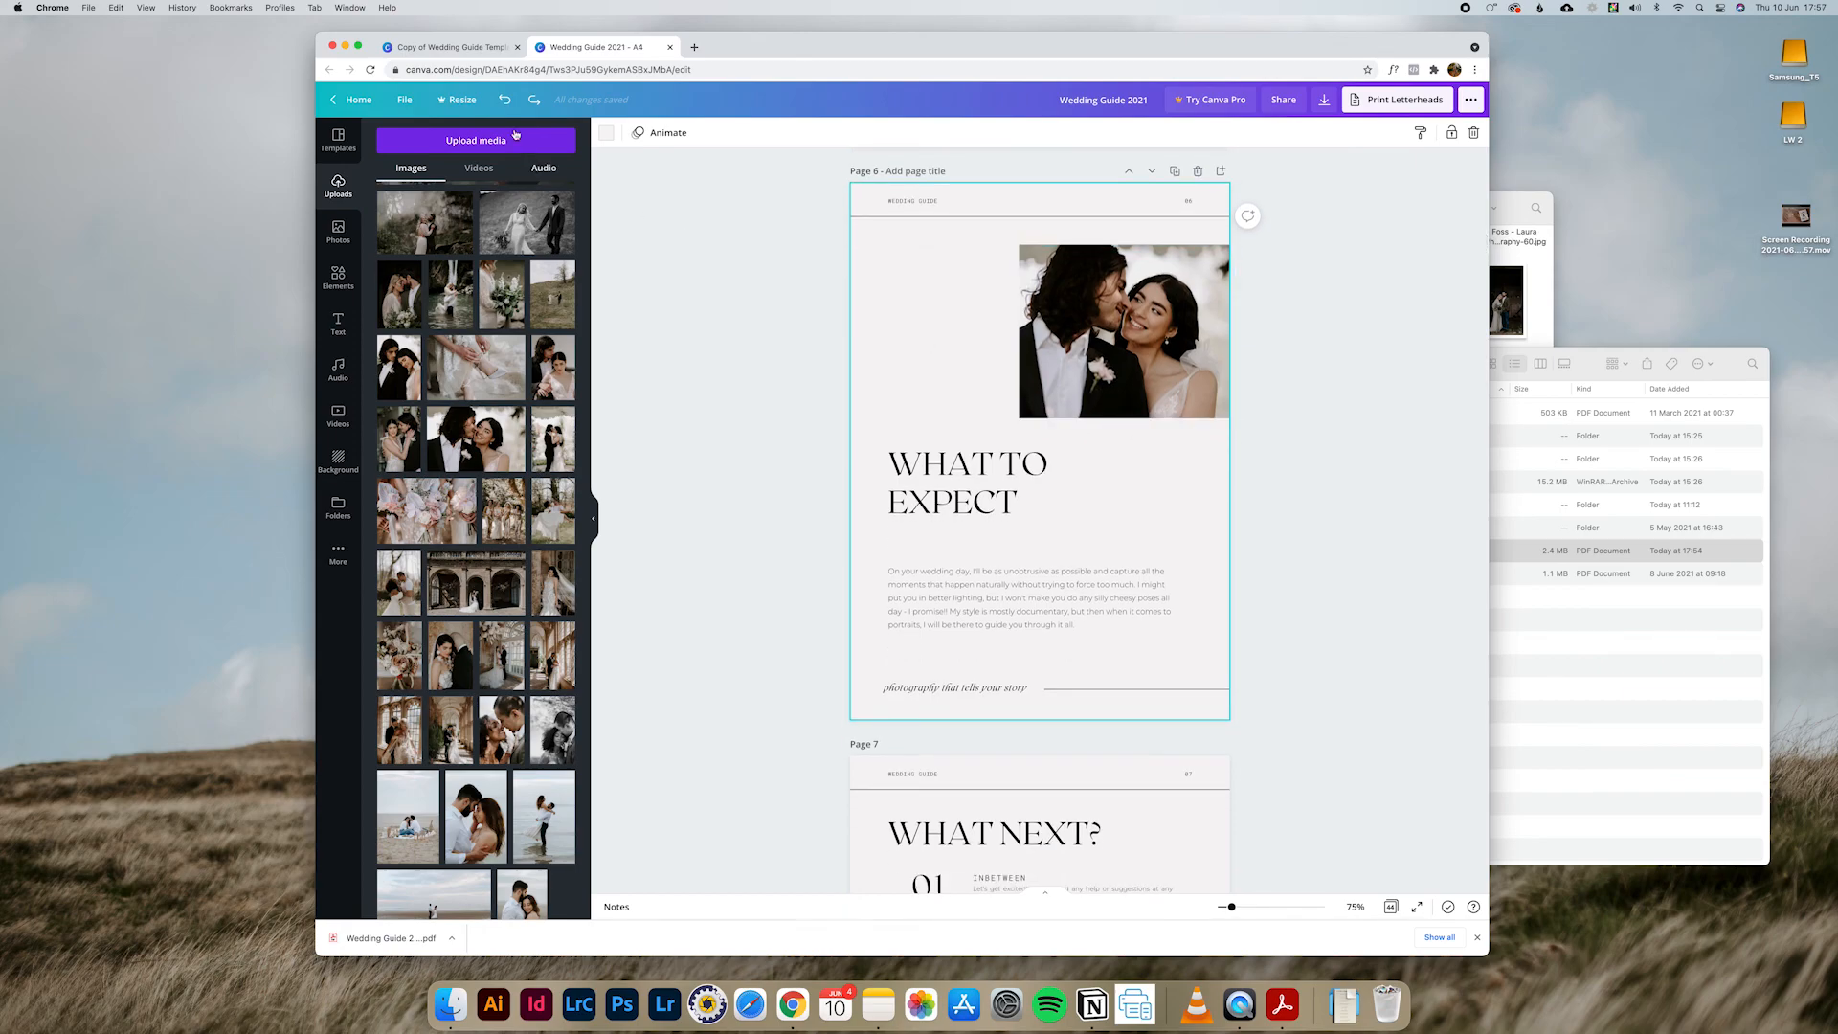
Step: Compare the opening pages of the original Athena template copy with pages 6 and 7 of the customised guide
click(450, 47)
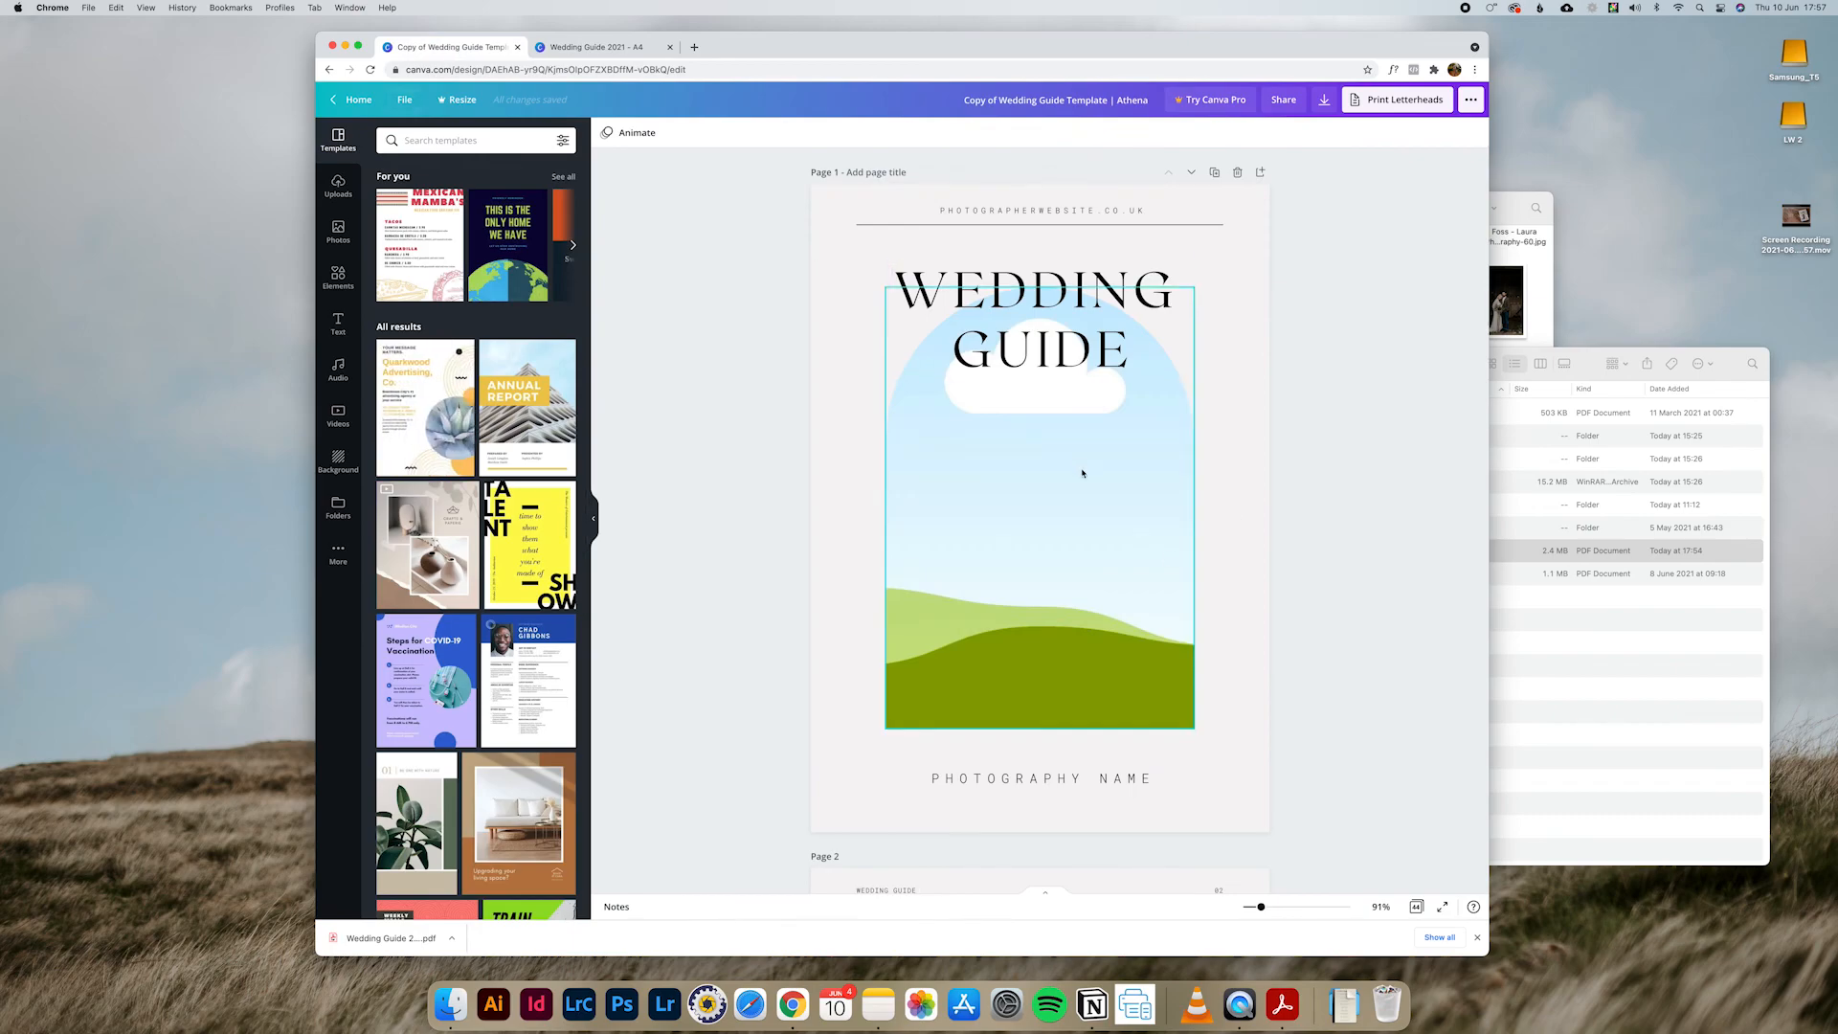
scroll(1084, 473, down, 5)
scroll(1091, 536, up, 15)
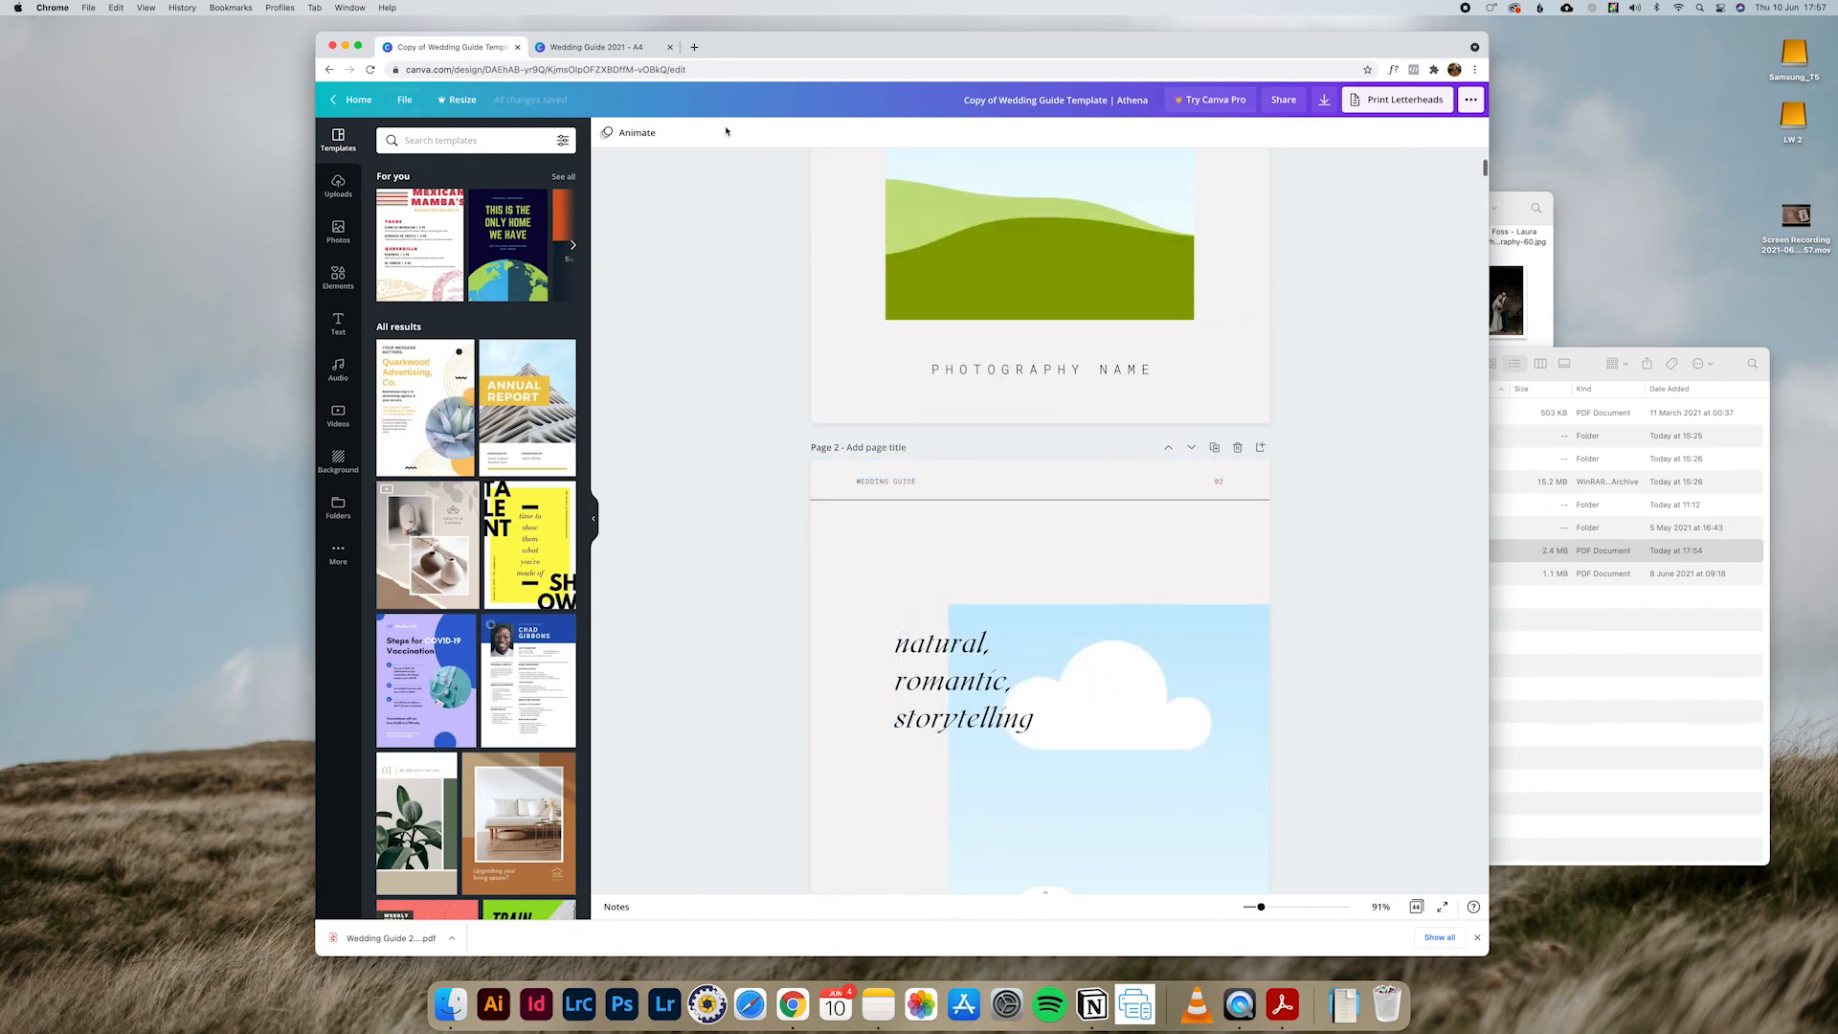
click(598, 47)
scroll(1092, 438, down, 1)
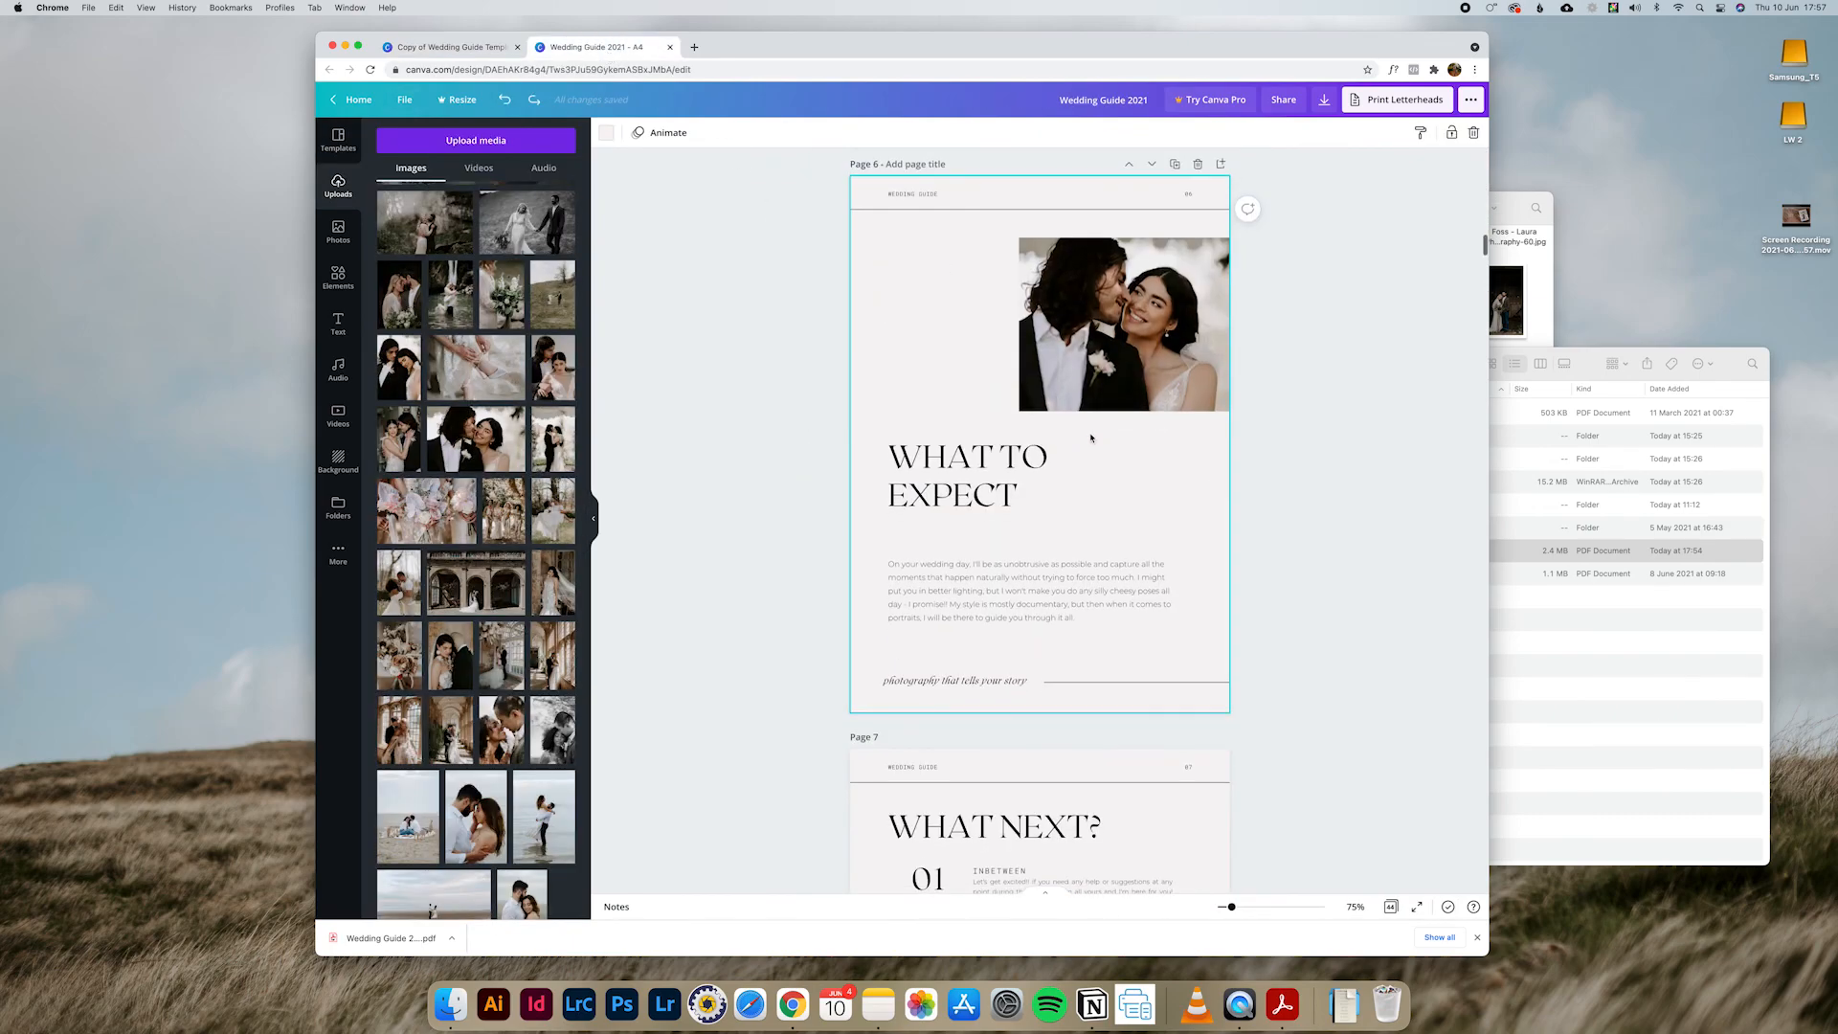
scroll(1092, 440, down, 5)
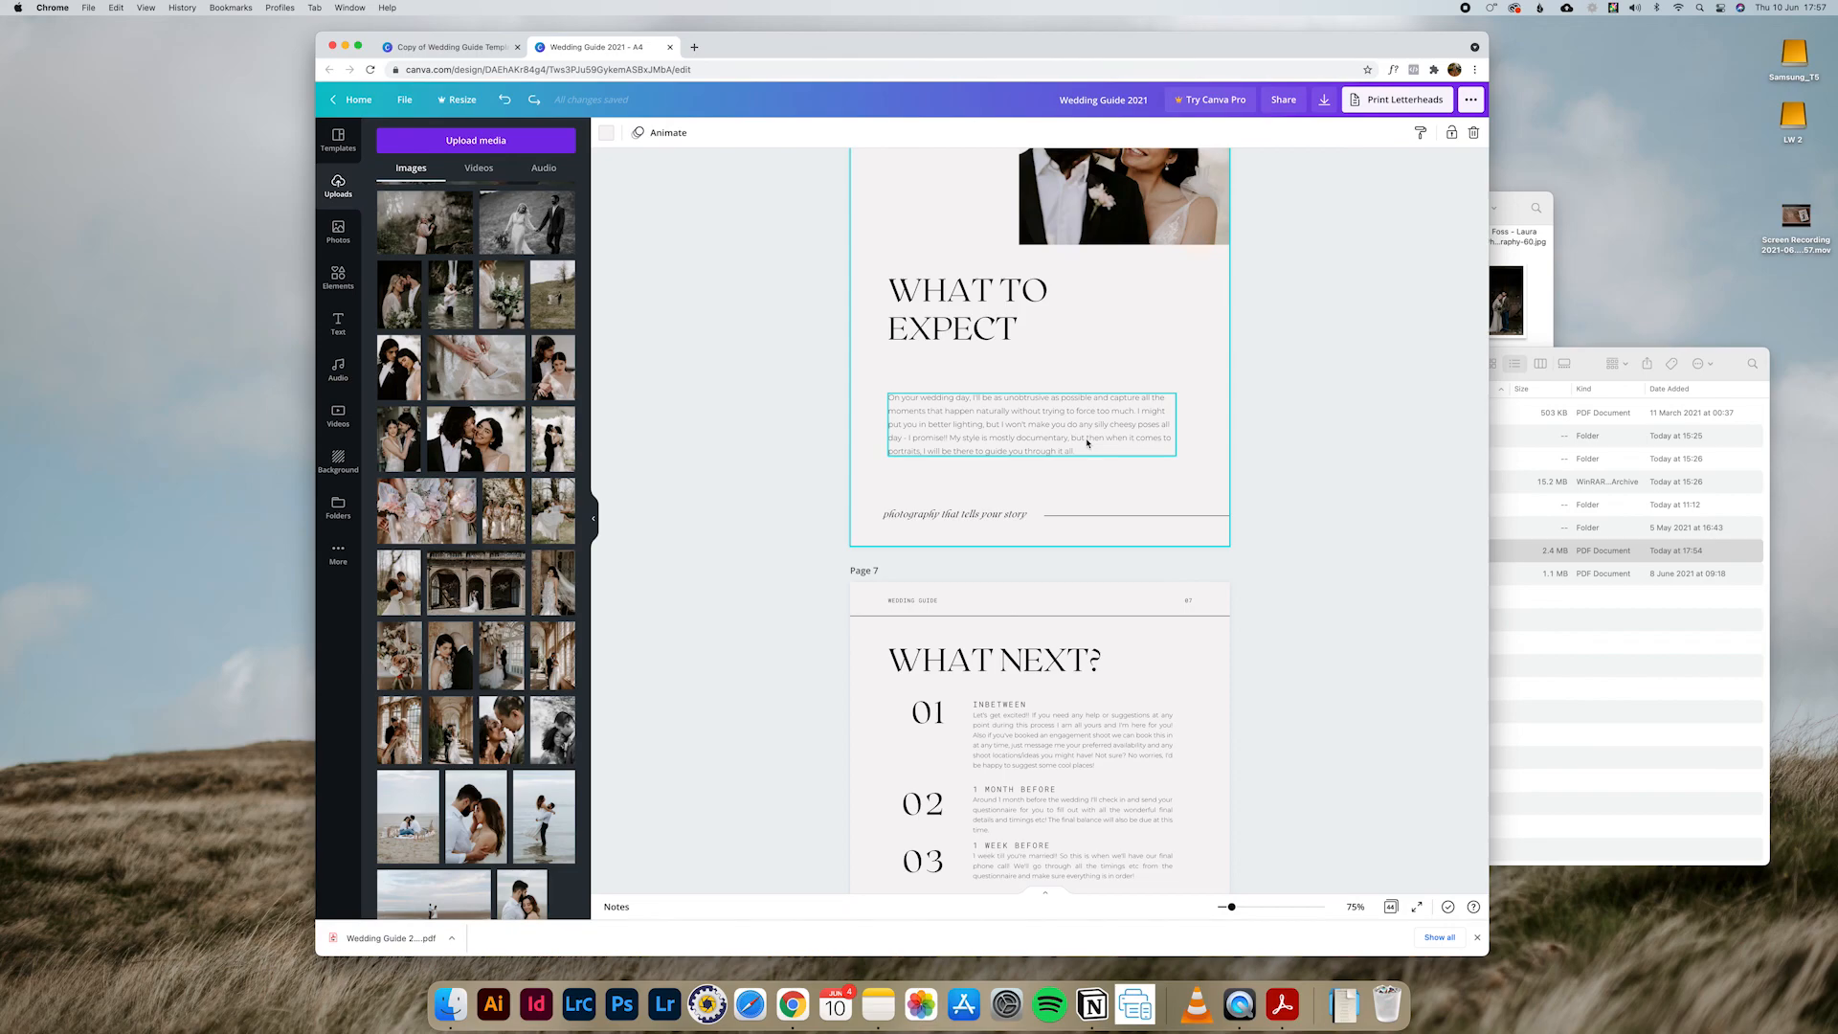
scroll(1090, 440, down, 6)
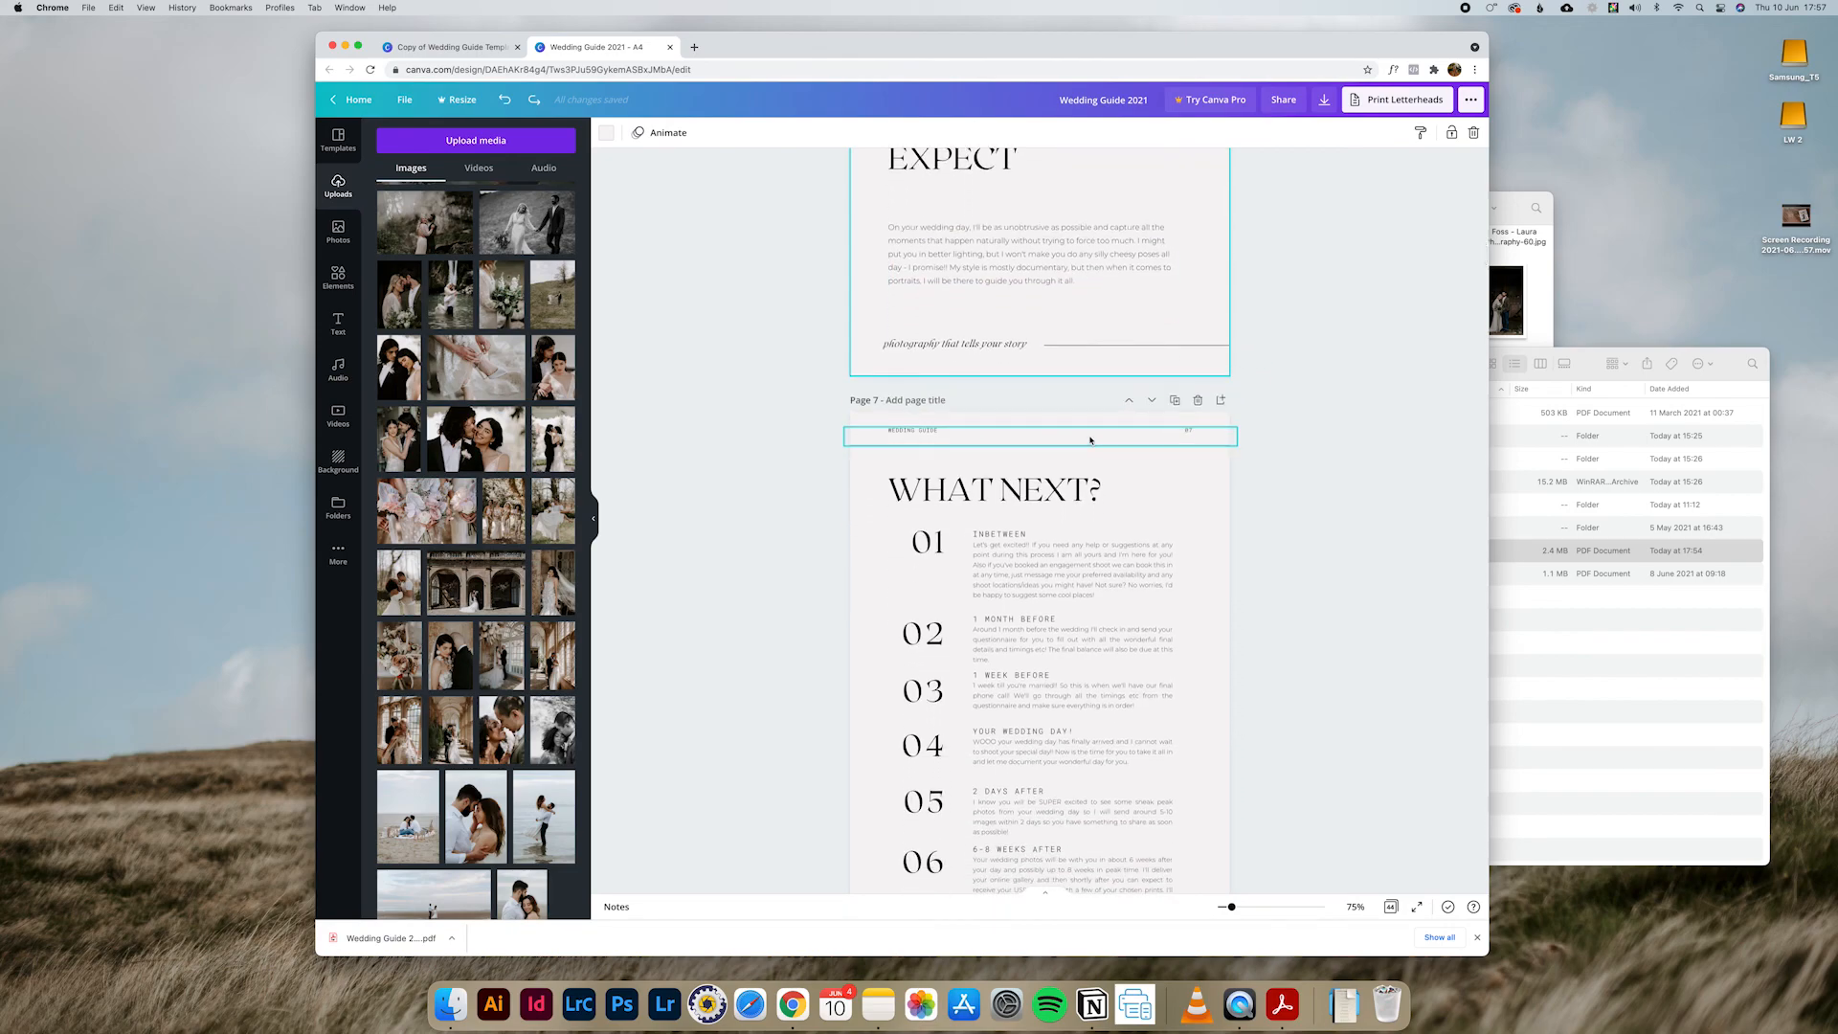